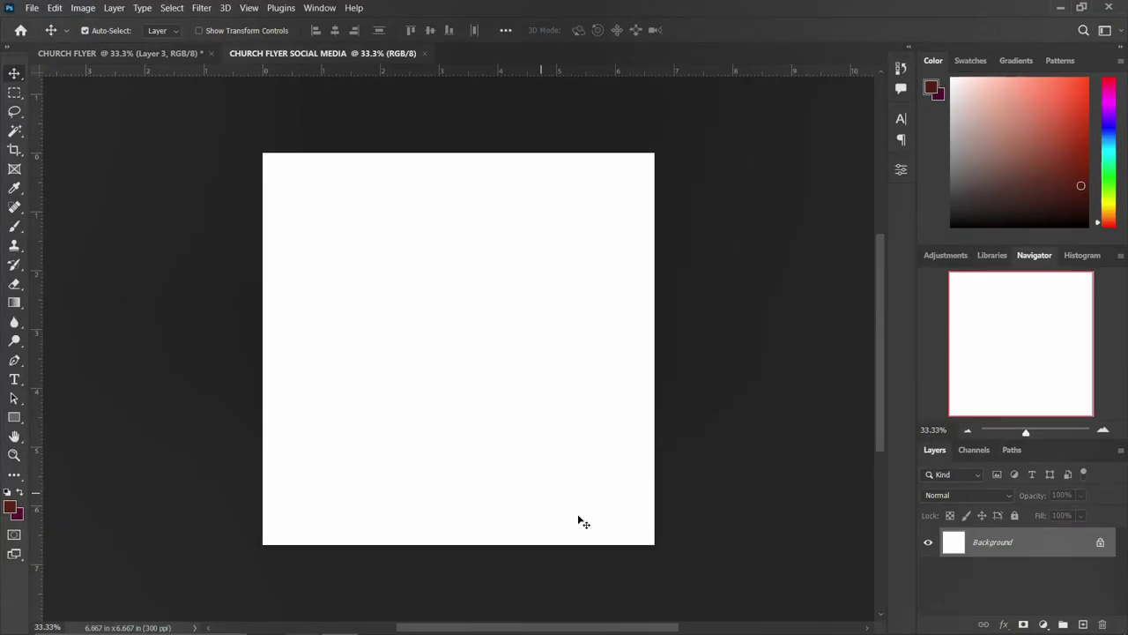
# - Unlock the Background layer and drag the fiery glow image onto the flyer canvas
pyautogui.click(1100, 544)
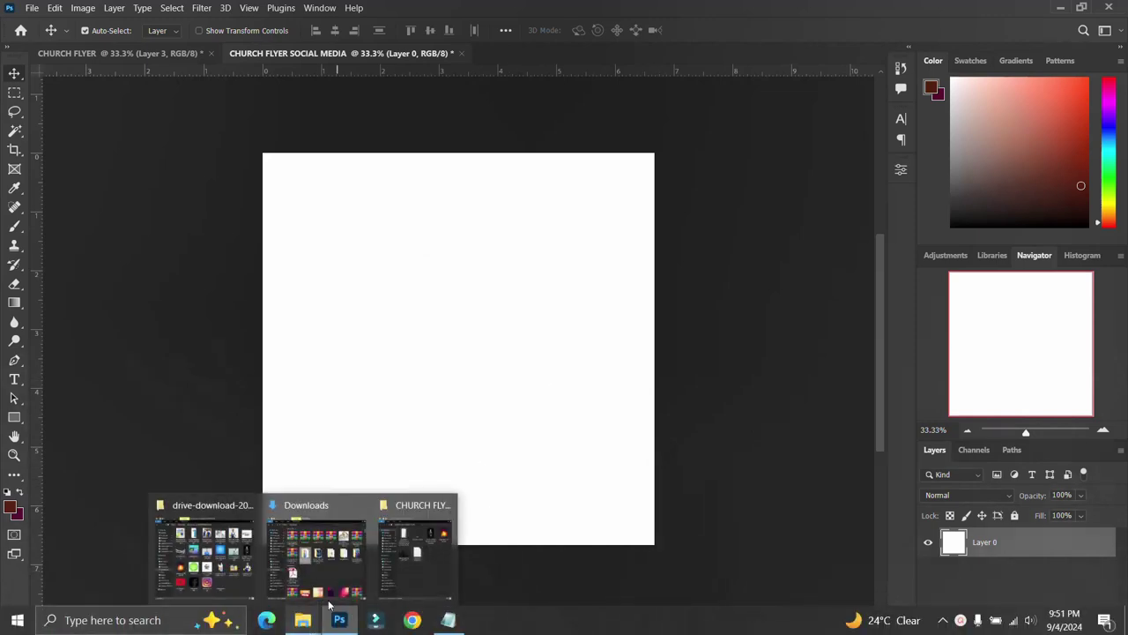
pyautogui.moveTo(303, 619)
pyautogui.click(441, 551)
pyautogui.moveTo(779, 163)
pyautogui.mouseDown()
pyautogui.moveTo(759, 204)
pyautogui.moveTo(256, 280)
pyautogui.mouseUp()
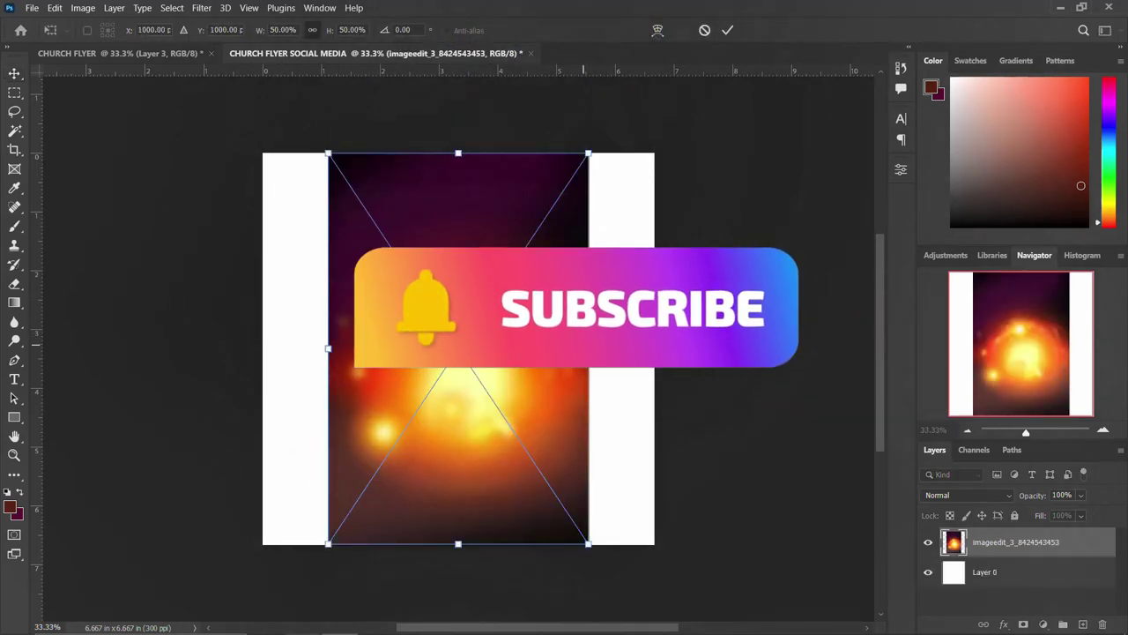
# - Stretch the fire image with Free Transform to cover the full square canvas
pyautogui.moveTo(588, 348); pyautogui.dragTo(653, 348)
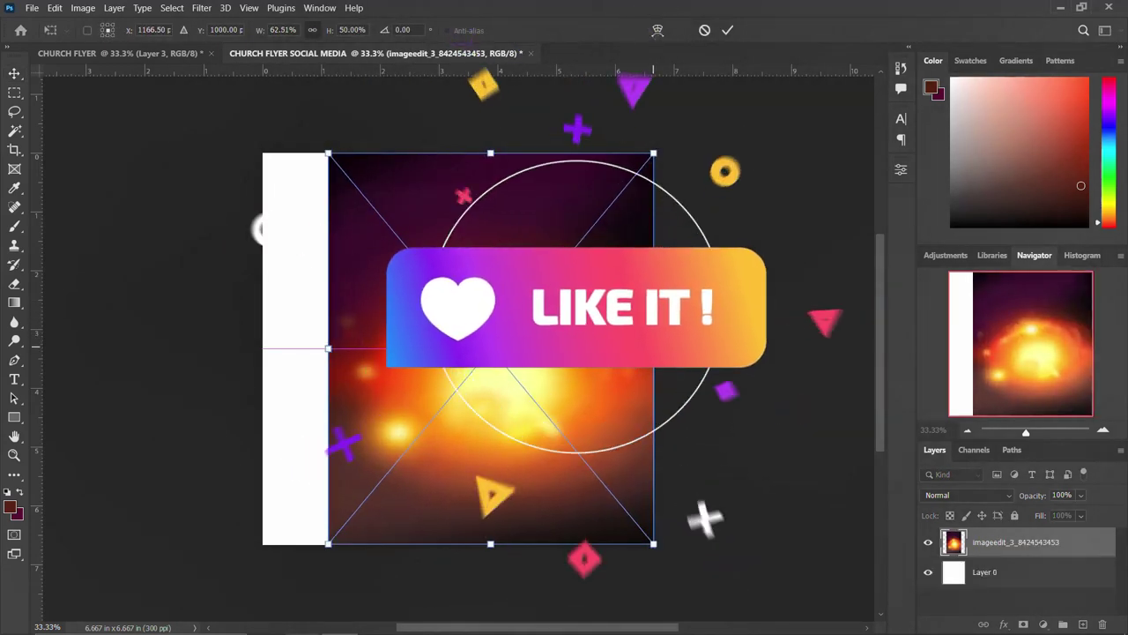
pyautogui.moveTo(327, 348); pyautogui.dragTo(262, 349)
pyautogui.press('Return')
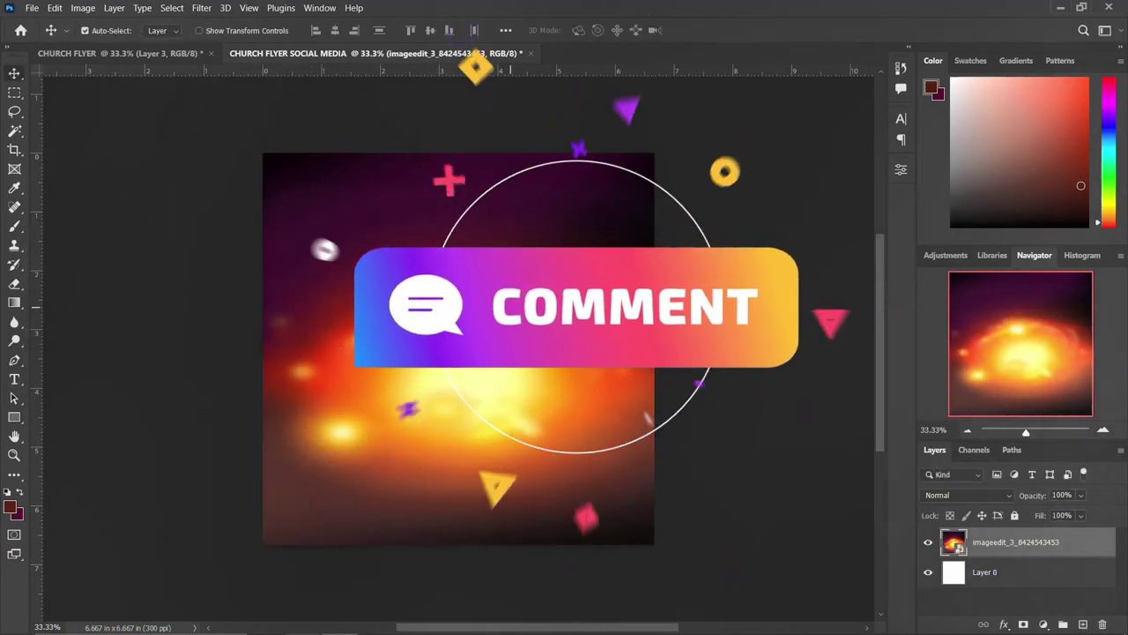
pyautogui.hotkey('ctrl', 't')
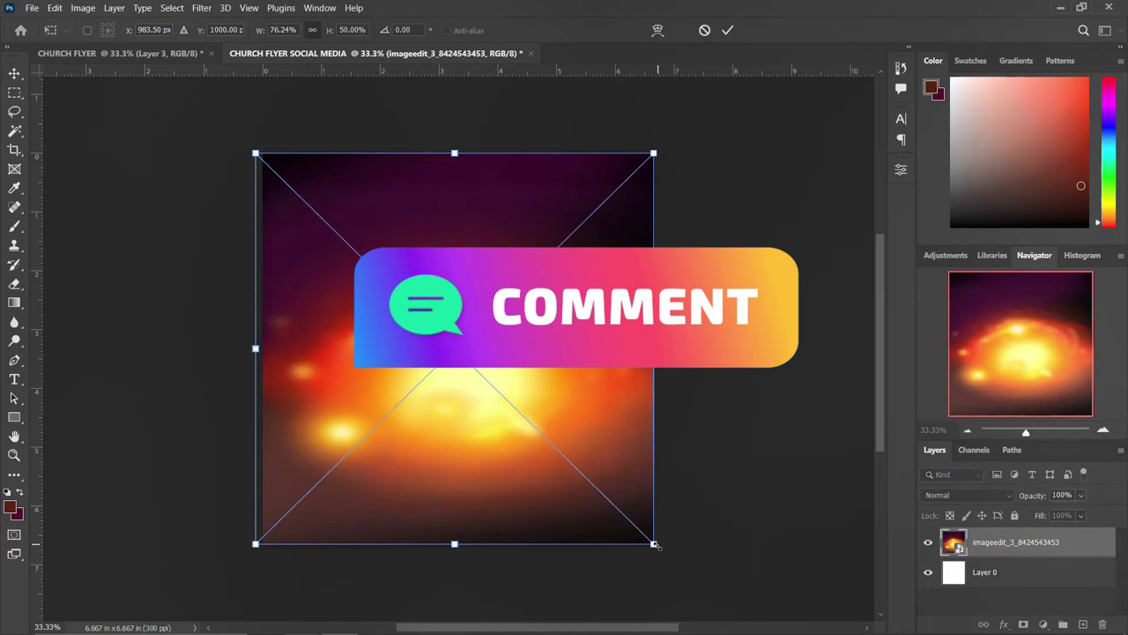
pyautogui.moveTo(654, 544); pyautogui.dragTo(655, 546)
pyautogui.press('Return')
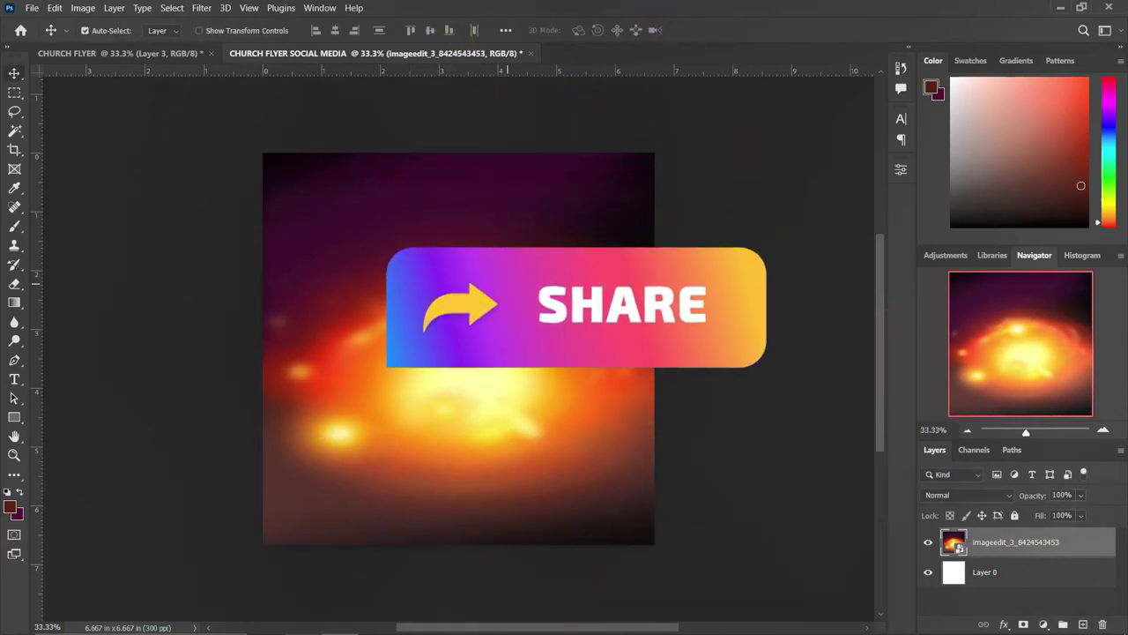
# - Place the FACEBOOK copy Facebook Live banner and centre it near the top of the flyer
pyautogui.click(449, 542)
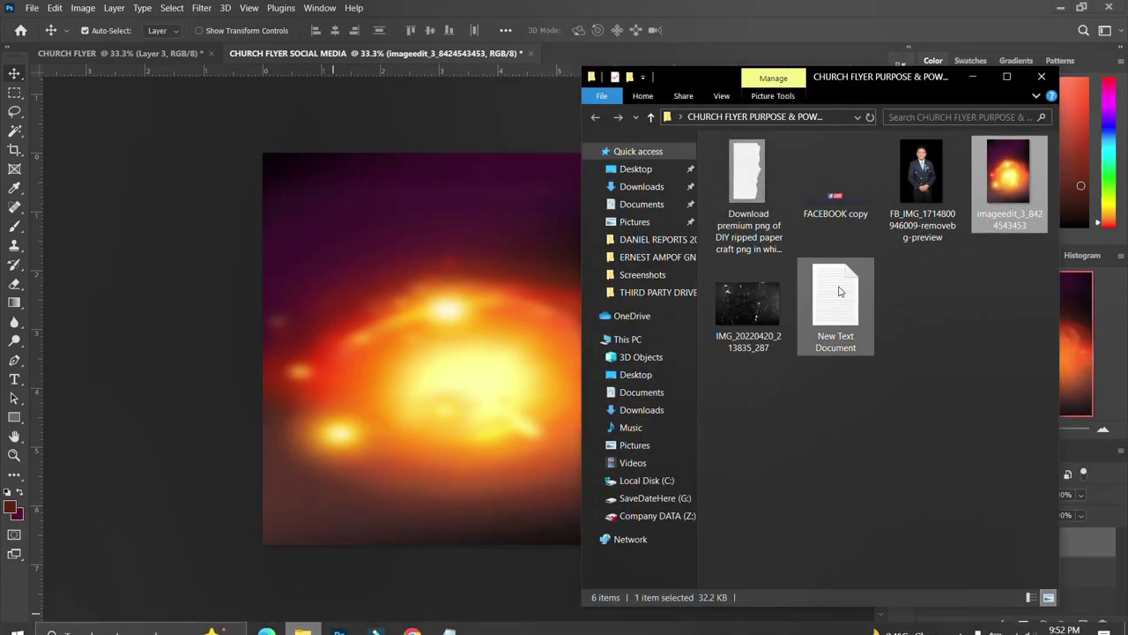
pyautogui.click(749, 180)
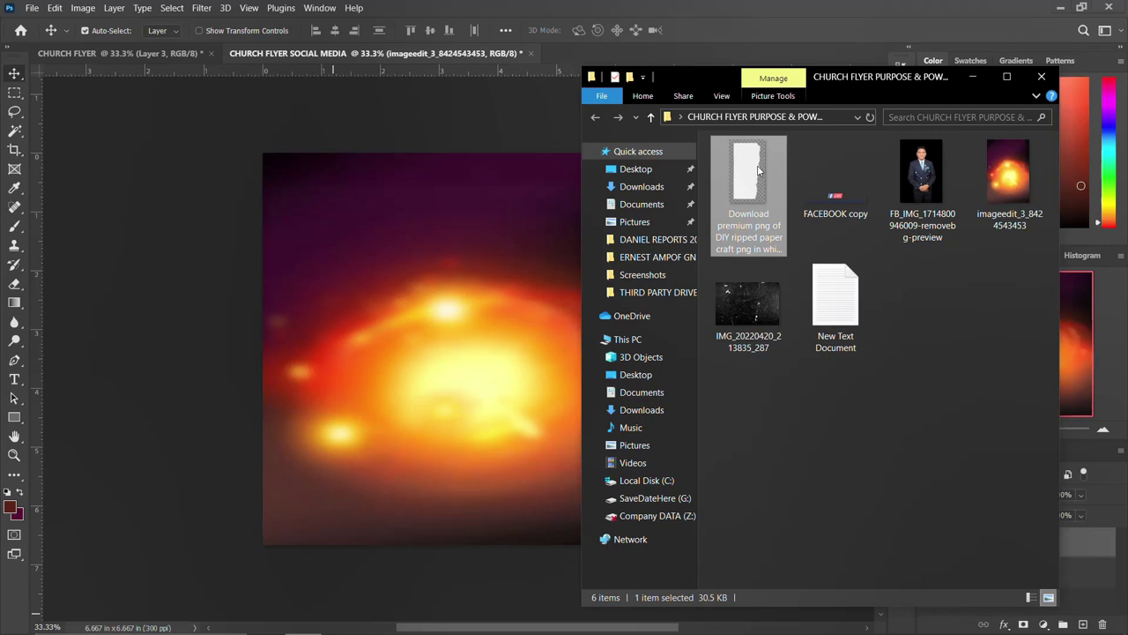
pyautogui.click(833, 199)
pyautogui.moveTo(837, 201); pyautogui.dragTo(458, 229)
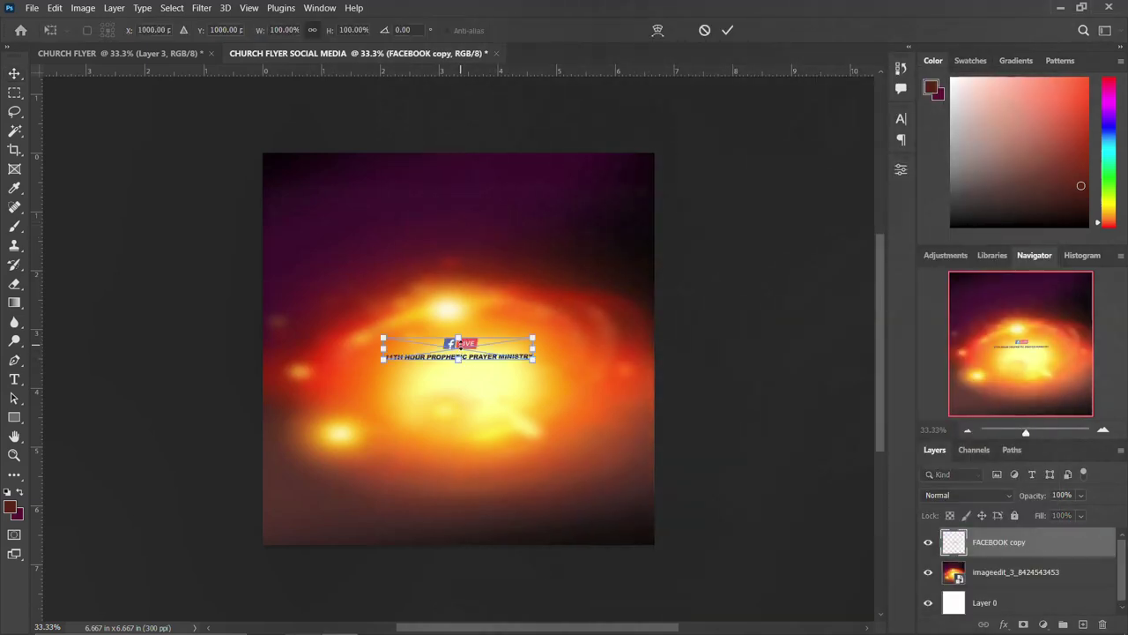
pyautogui.moveTo(461, 335); pyautogui.dragTo(467, 196)
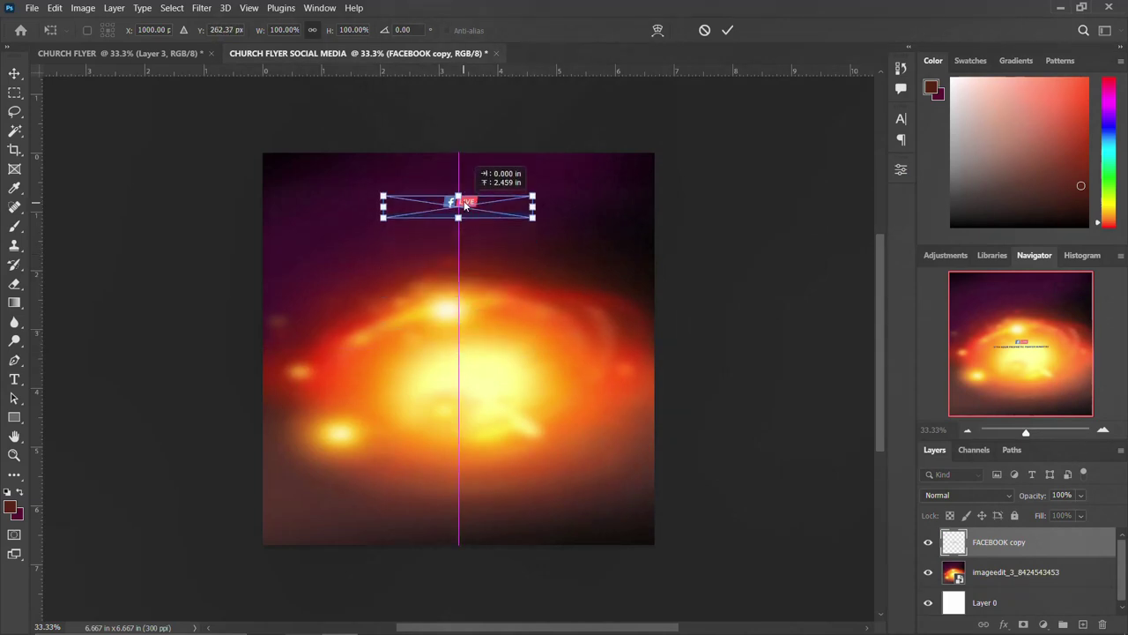
pyautogui.press('Return')
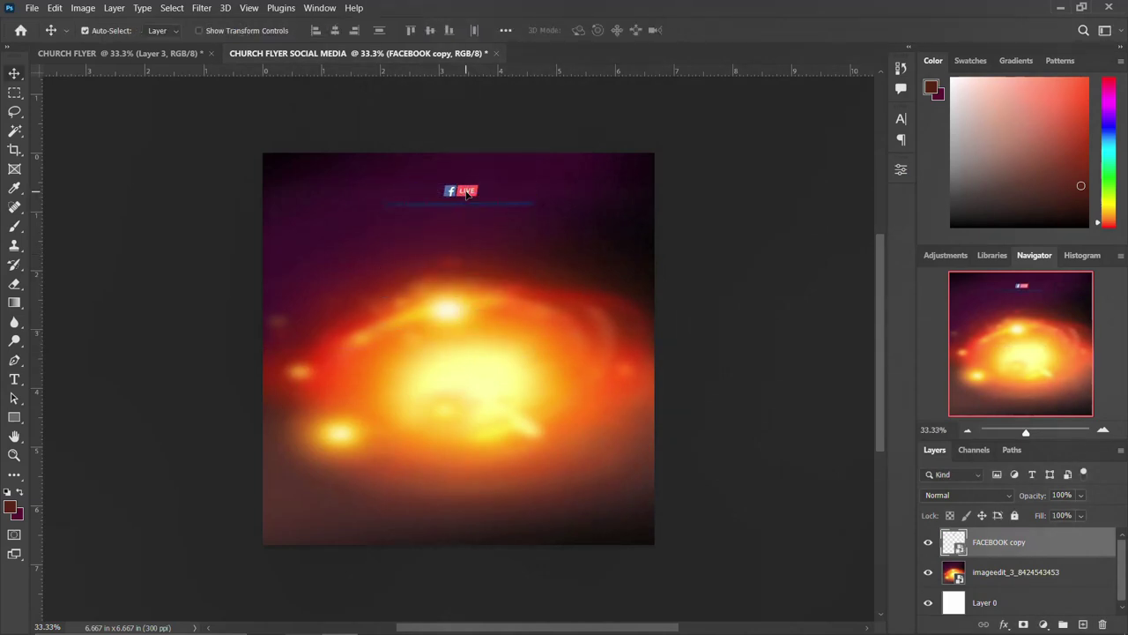
# - Select the ministry name, add Layer 1, and apply an orange Color Overlay at 100%
pyautogui.click(12, 94)
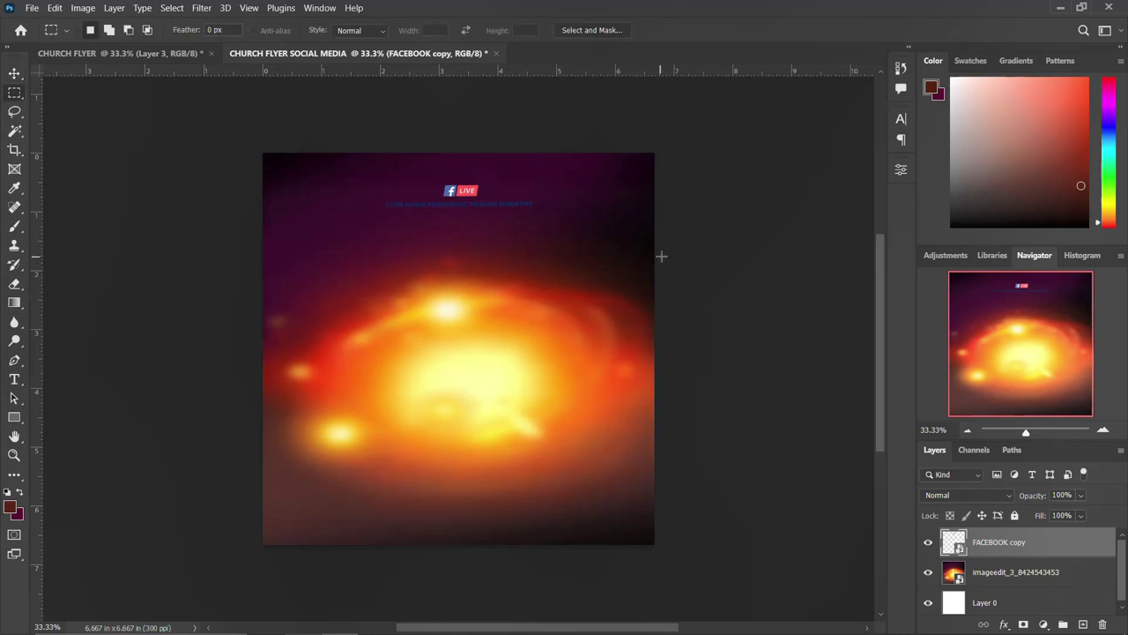
pyautogui.moveTo(558, 214); pyautogui.dragTo(369, 199)
pyautogui.click(1083, 624)
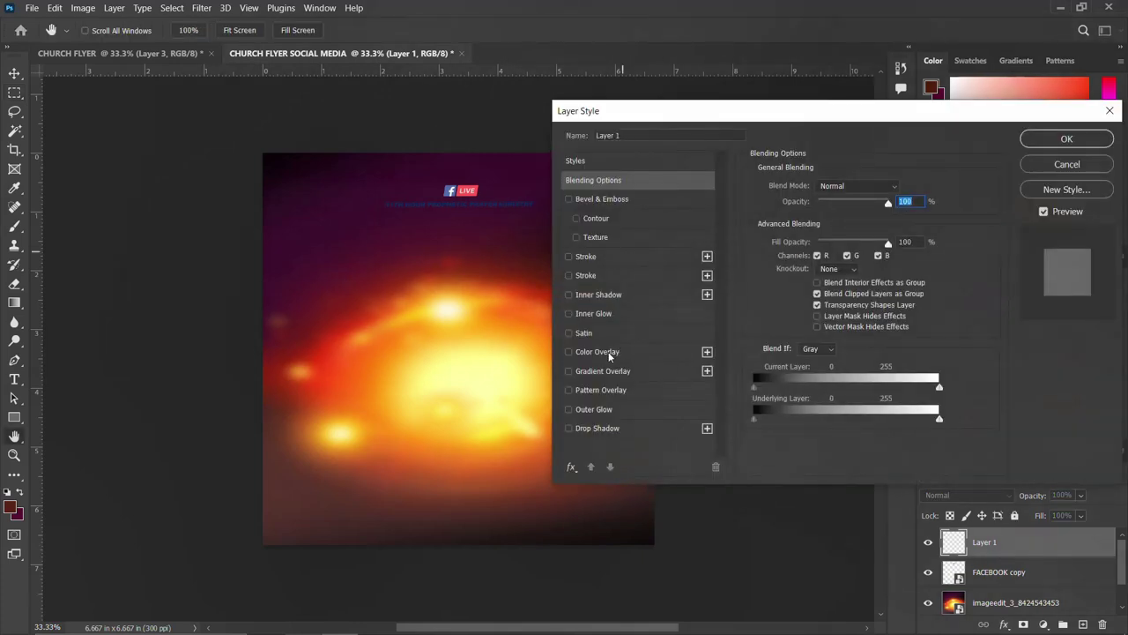
pyautogui.click(608, 352)
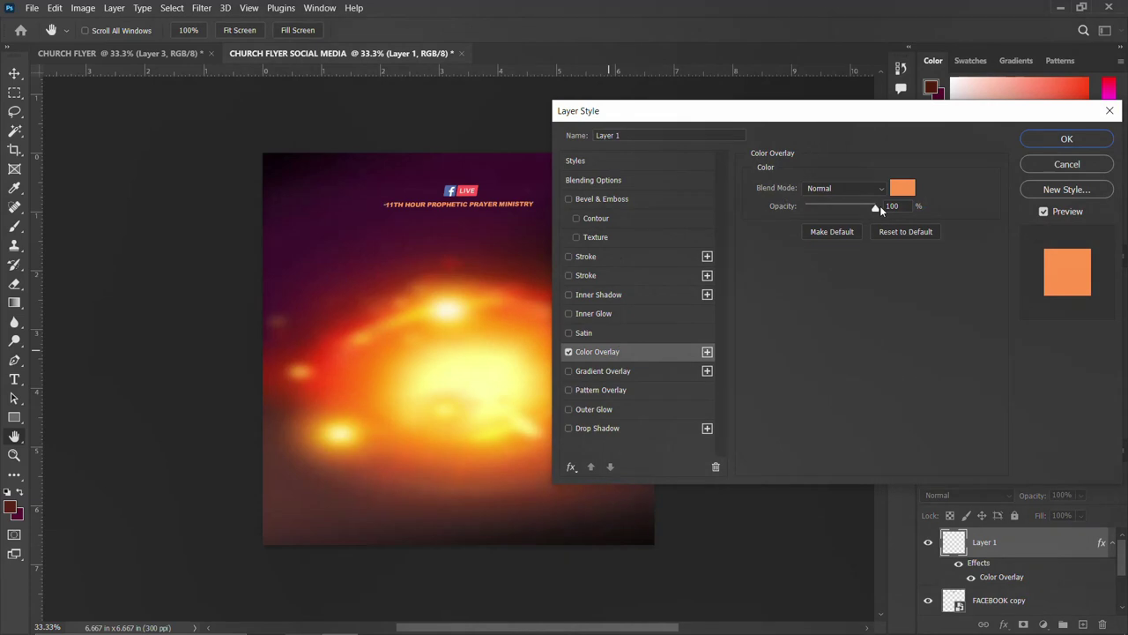
pyautogui.click(1066, 139)
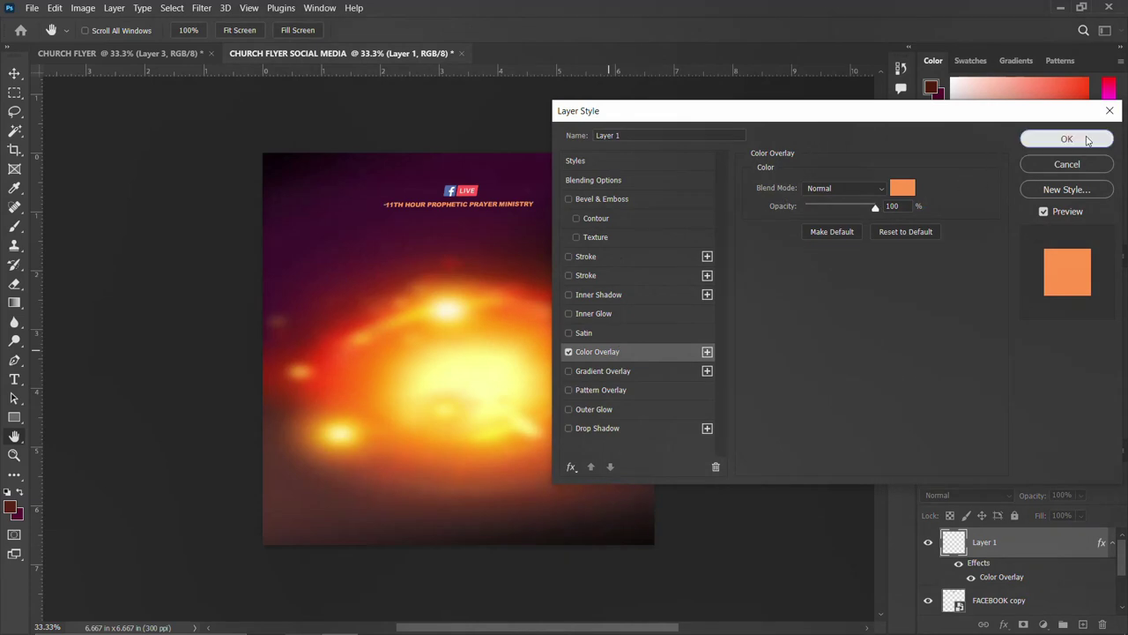
pyautogui.press('m')
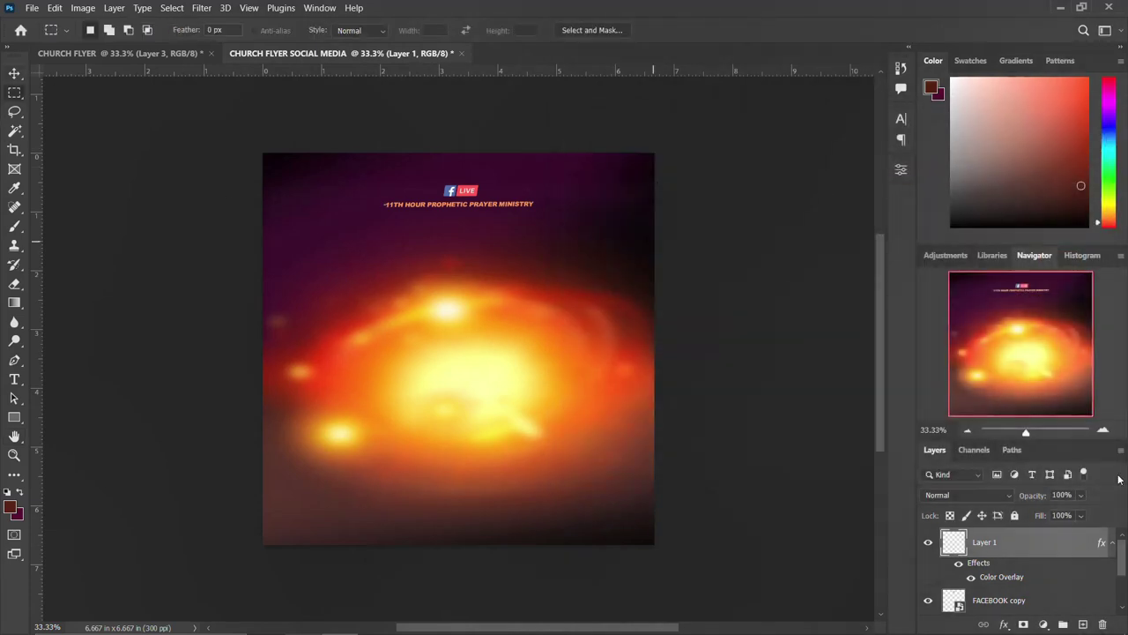
# - Add a new layer above the fire image and paint dark maroon over the glowing centre
pyautogui.click(1113, 544)
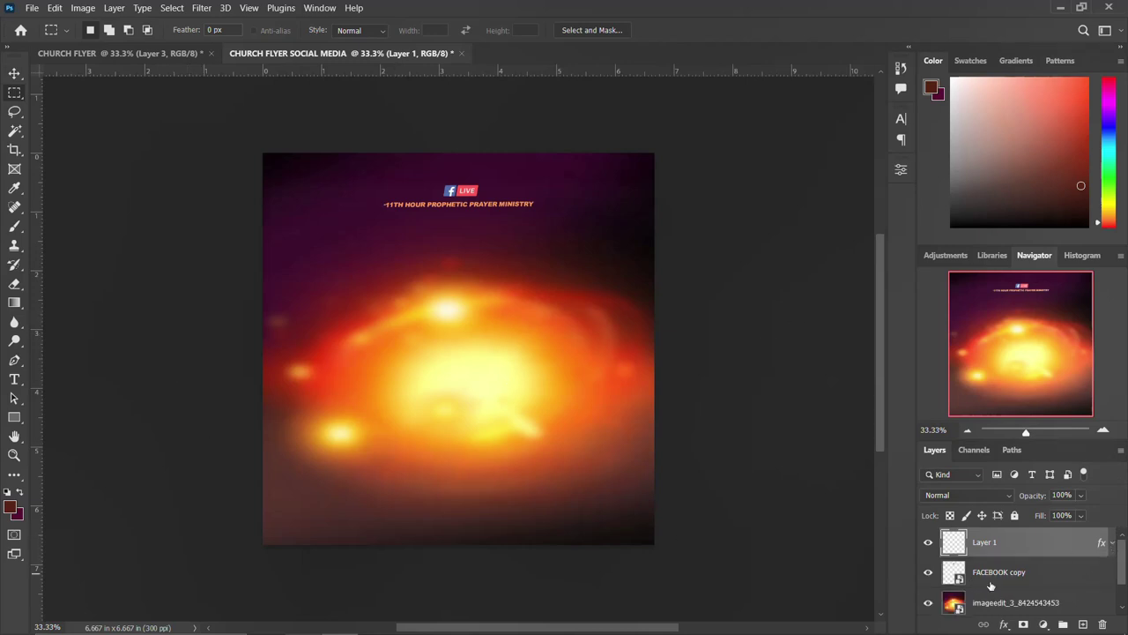
pyautogui.click(1006, 606)
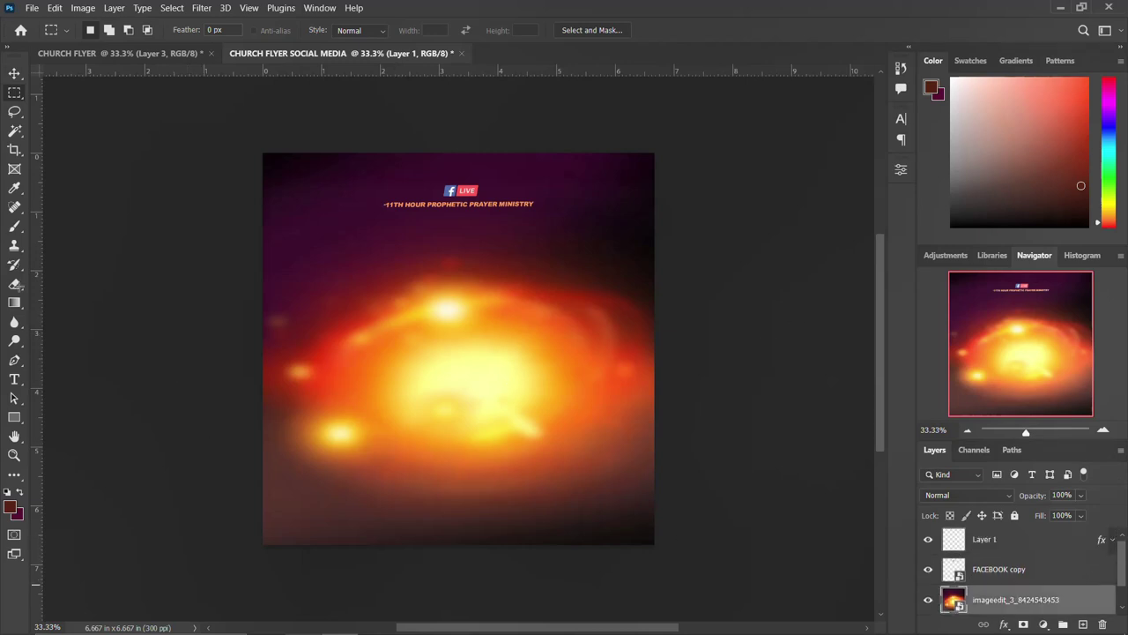
pyautogui.click(15, 74)
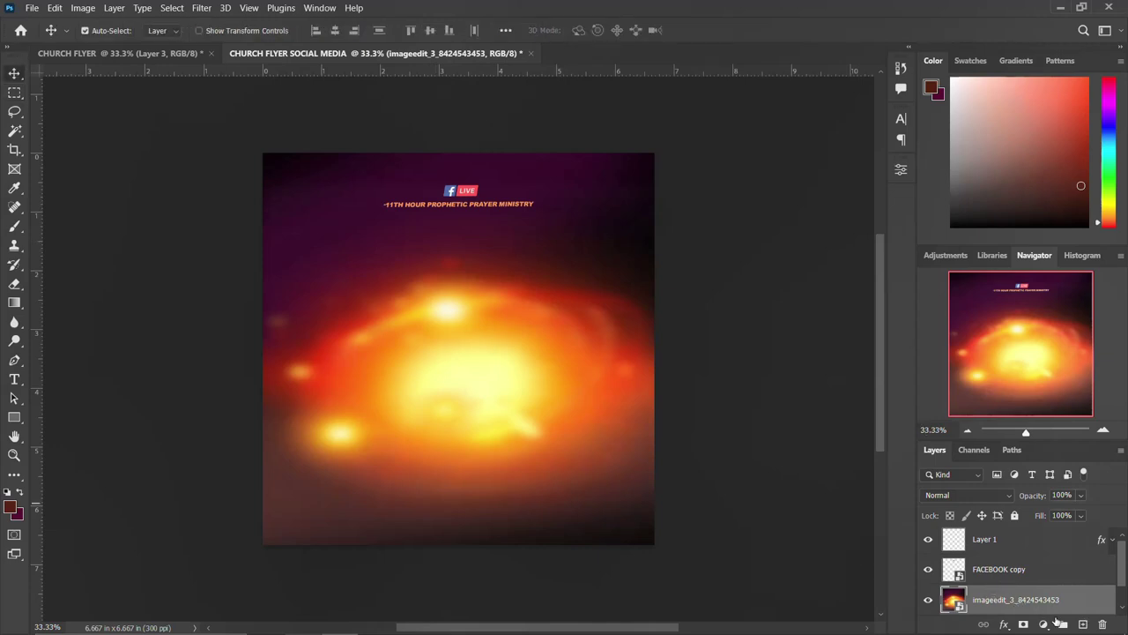
pyautogui.click(1082, 625)
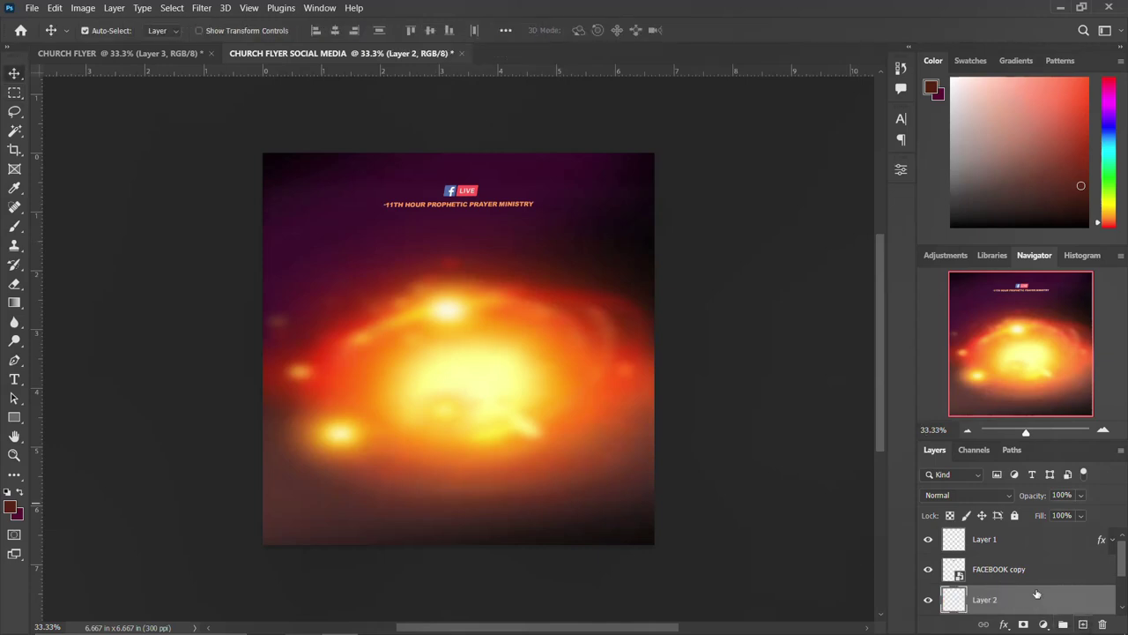
pyautogui.click(14, 226)
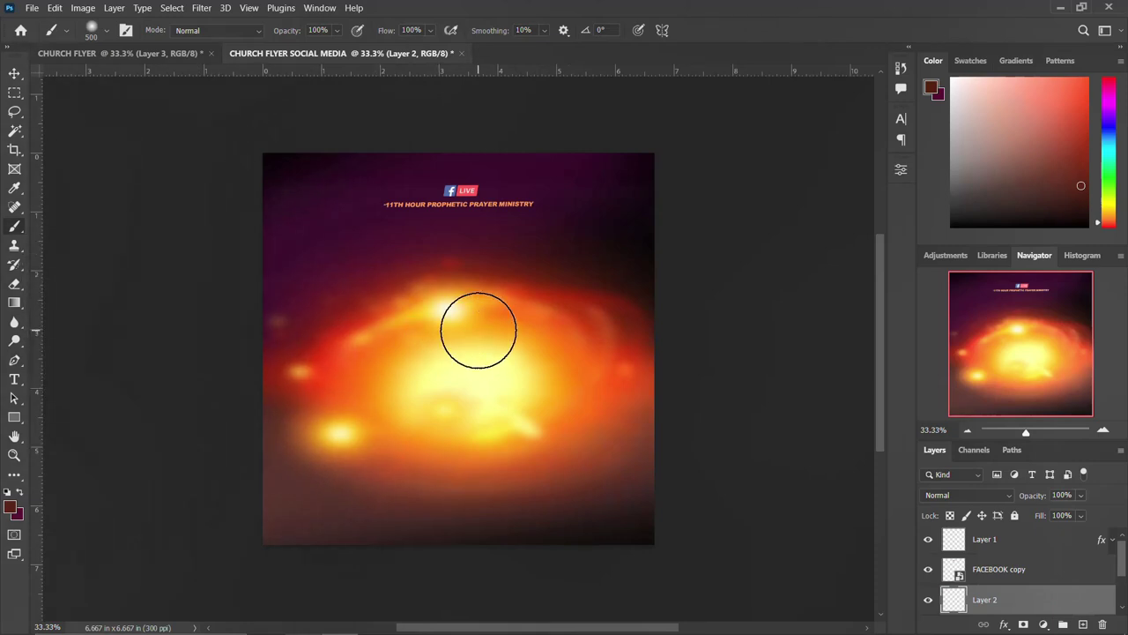
pyautogui.press(']')
pyautogui.press(']')
pyautogui.press(']')
pyautogui.press(']')
pyautogui.press(']')
pyautogui.press(']')
pyautogui.press(']')
pyautogui.press(']')
pyautogui.press(']')
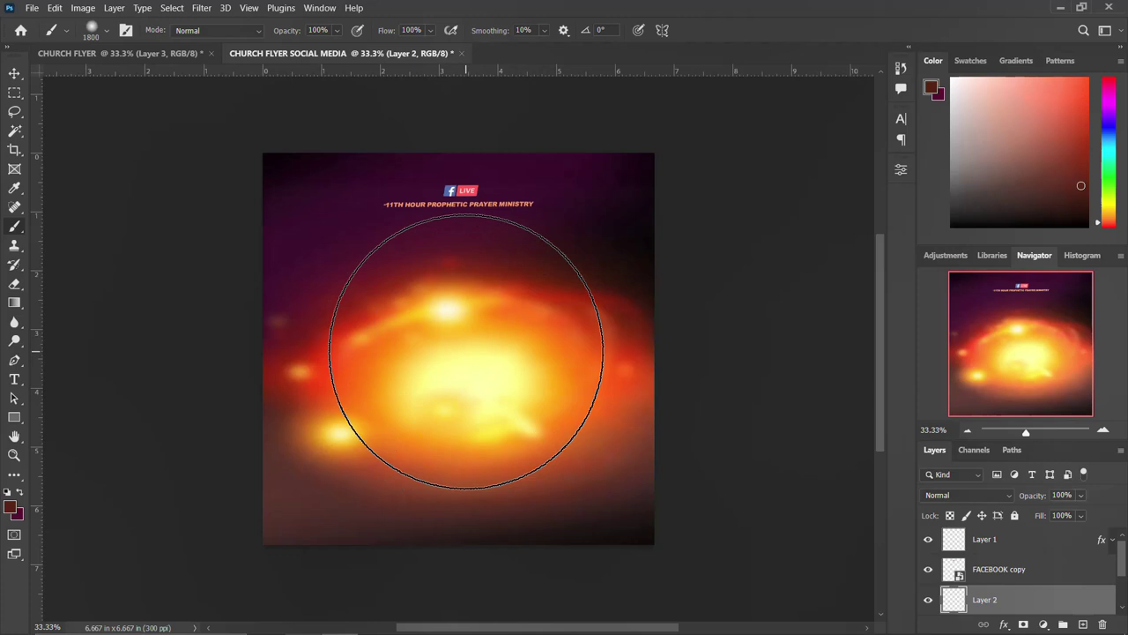
pyautogui.click(466, 350)
pyautogui.moveTo(466, 351); pyautogui.dragTo(575, 347)
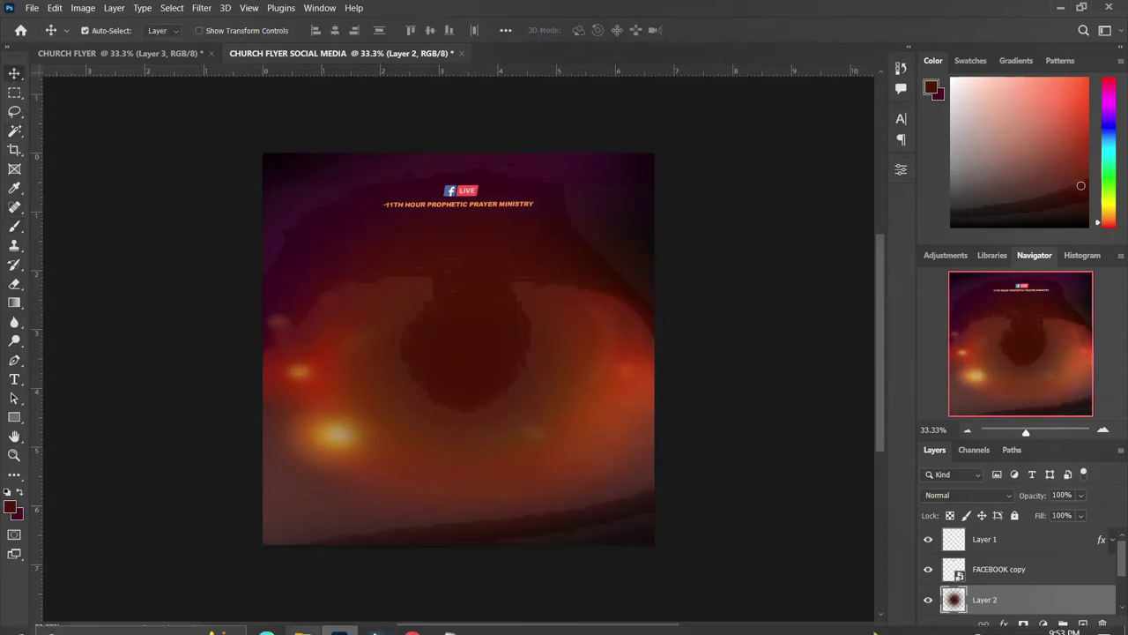
# - Scale the dark paint layer down to about 89.5%
pyautogui.hotkey('ctrl', 't')
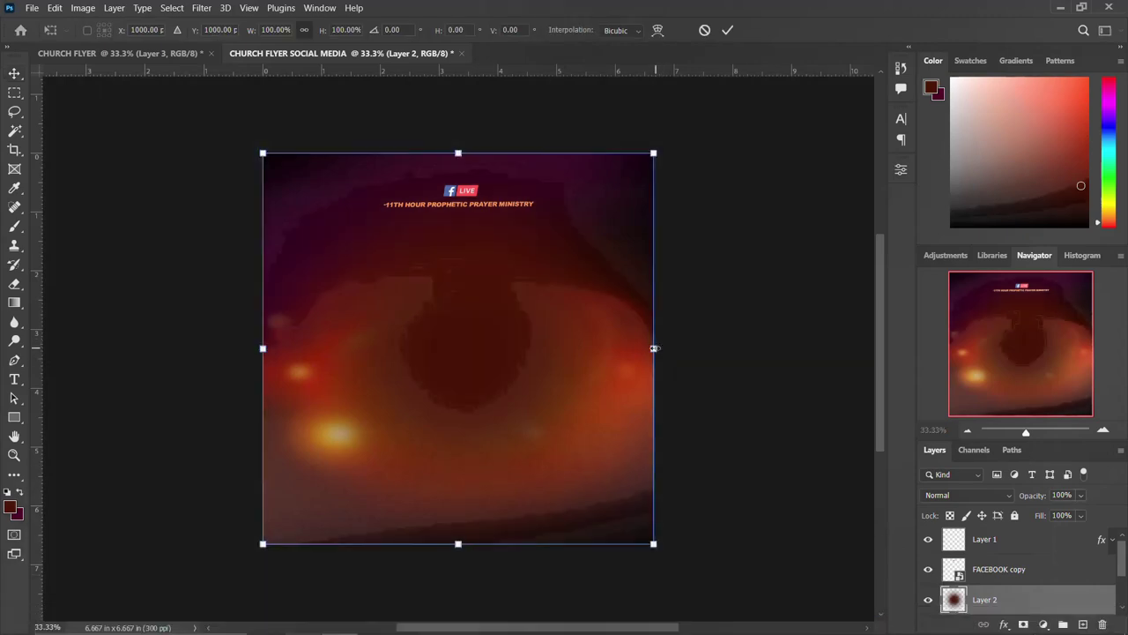
pyautogui.moveTo(653, 348); pyautogui.dragTo(635, 349)
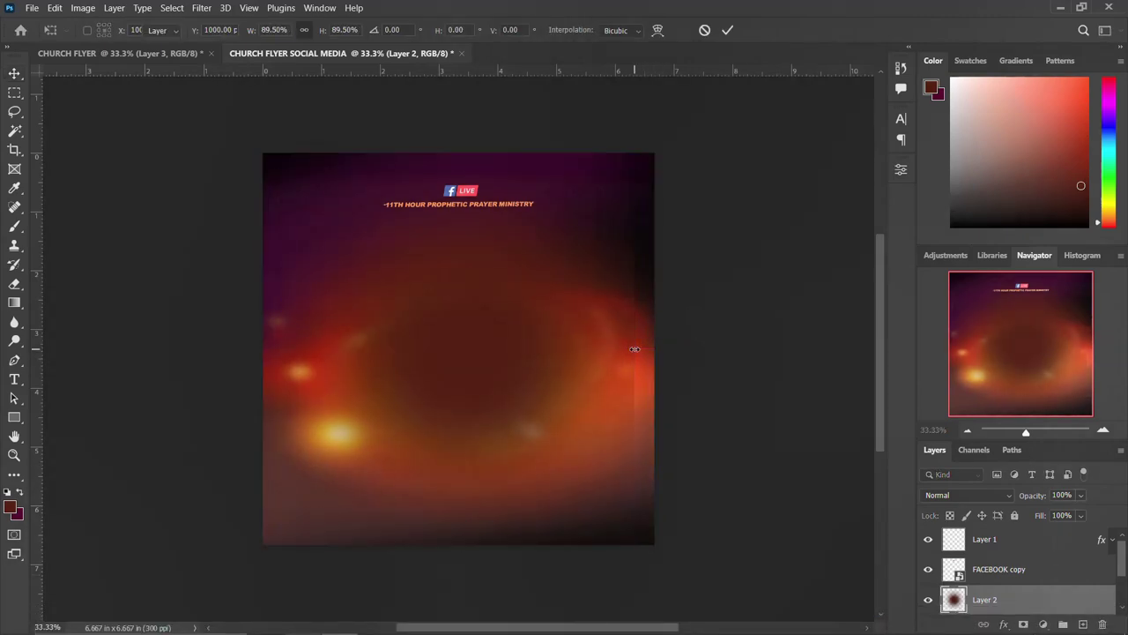
pyautogui.press('Return')
pyautogui.scroll(-2, 1029, 576)
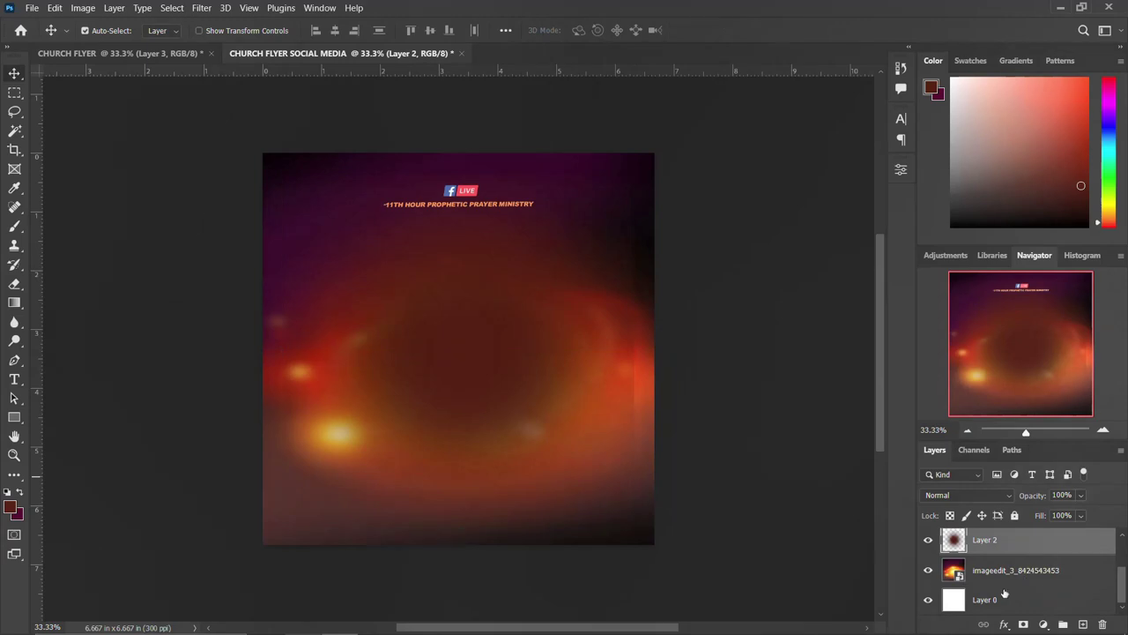
# - Group the three fire background layers into a group named BACKGROUND
pyautogui.keyDown('shift'); pyautogui.click(1002, 597); pyautogui.keyUp('shift')
pyautogui.hotkey('ctrl', 'g')
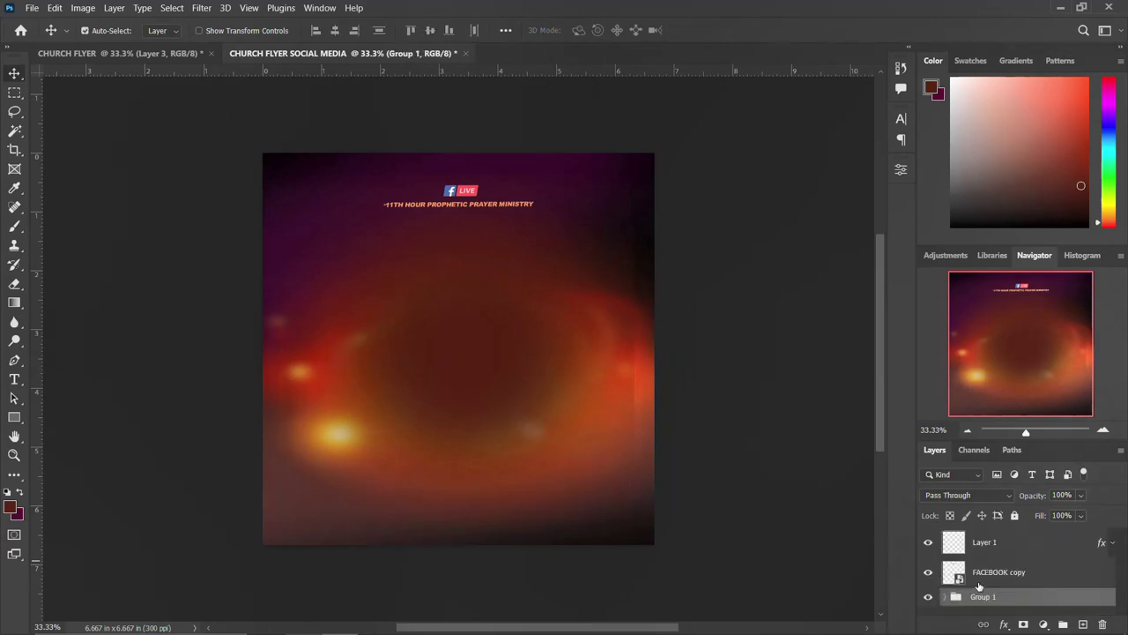
pyautogui.doubleClick(982, 597)
pyautogui.write('B')
pyautogui.press('Return')
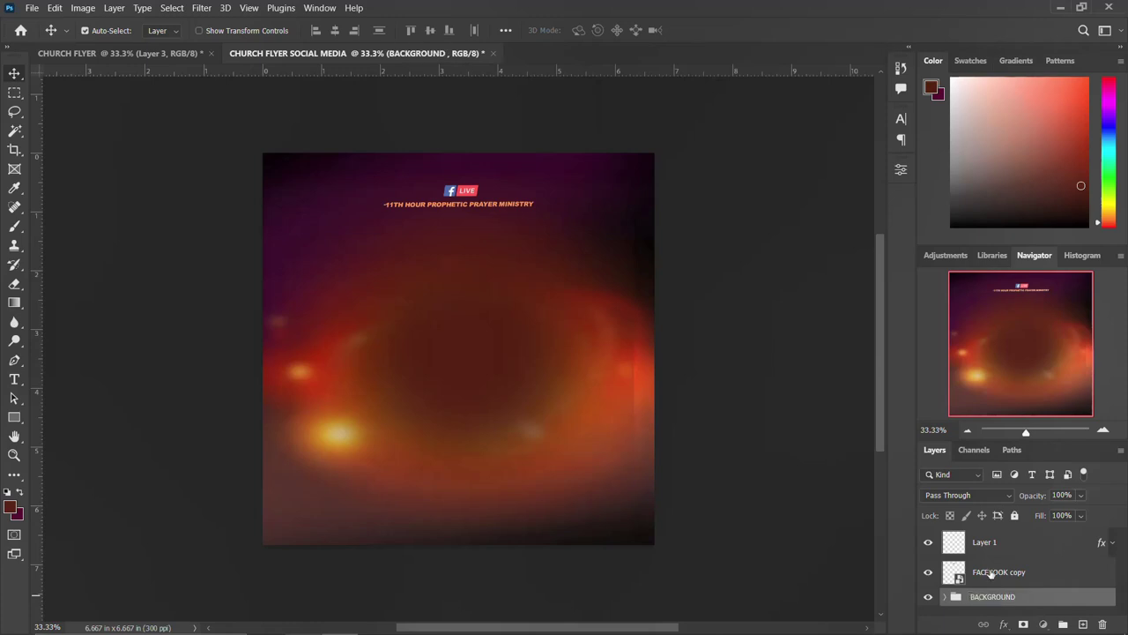
# - Group Layer 1 and FACEBOOK copy into a group named LOGO
pyautogui.click(999, 573)
pyautogui.click(999, 547)
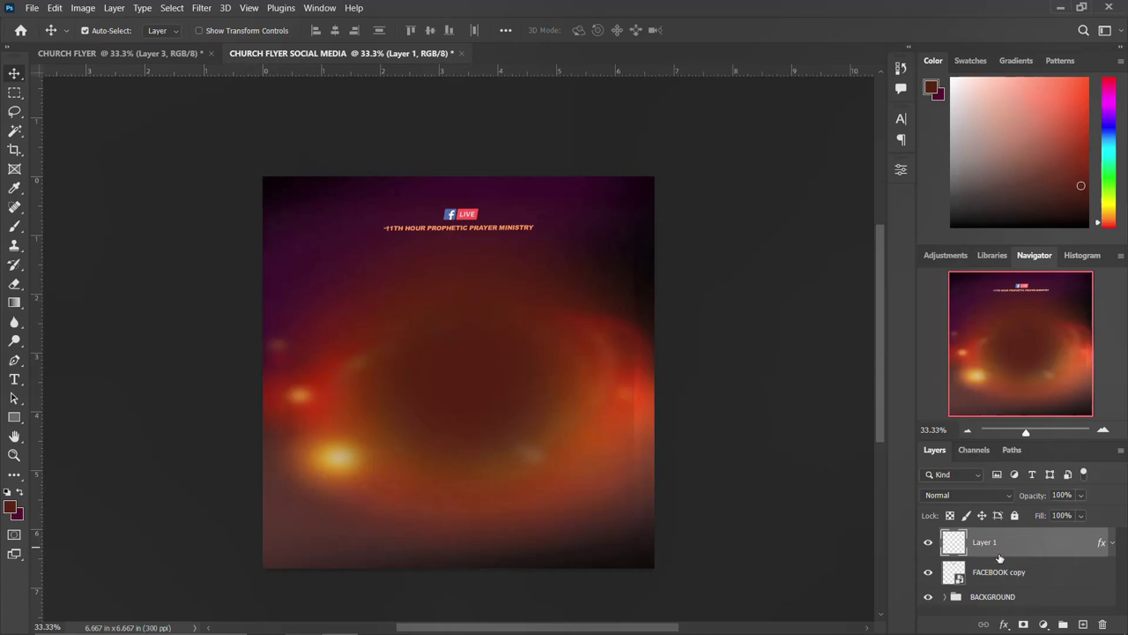
pyautogui.keyDown('shift'); pyautogui.click(998, 573); pyautogui.keyUp('shift')
pyautogui.hotkey('ctrl', 'g')
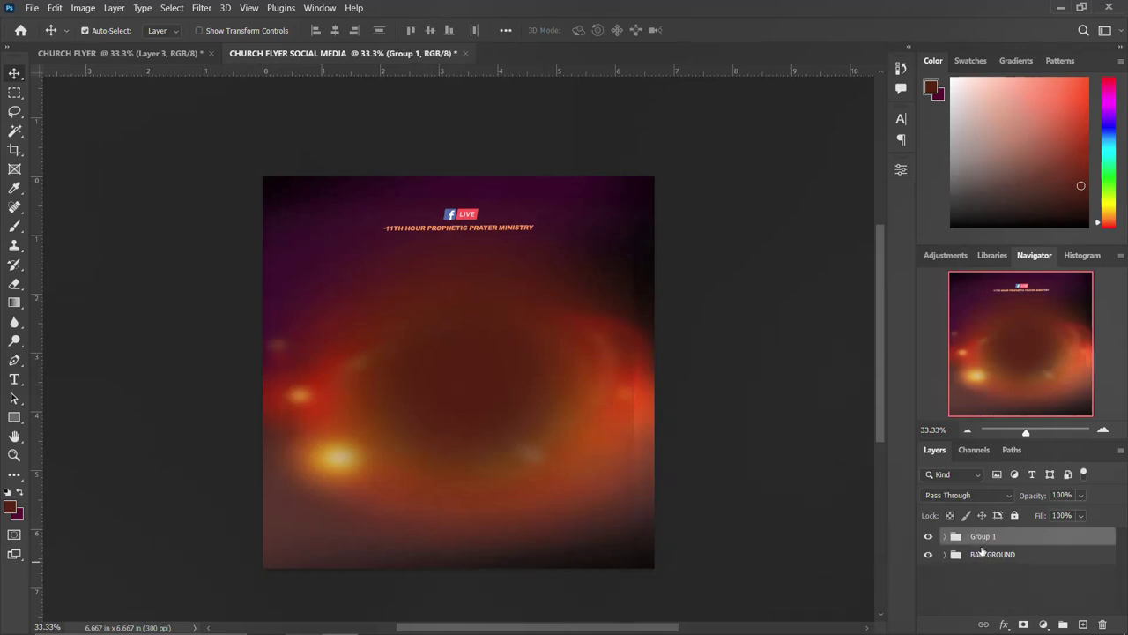
pyautogui.doubleClick(981, 537)
pyautogui.write('LOGO')
pyautogui.press('Return')
# - Add 'purpose' as a text layer pasted from Notepad and enlarge it to headline size
pyautogui.click(14, 379)
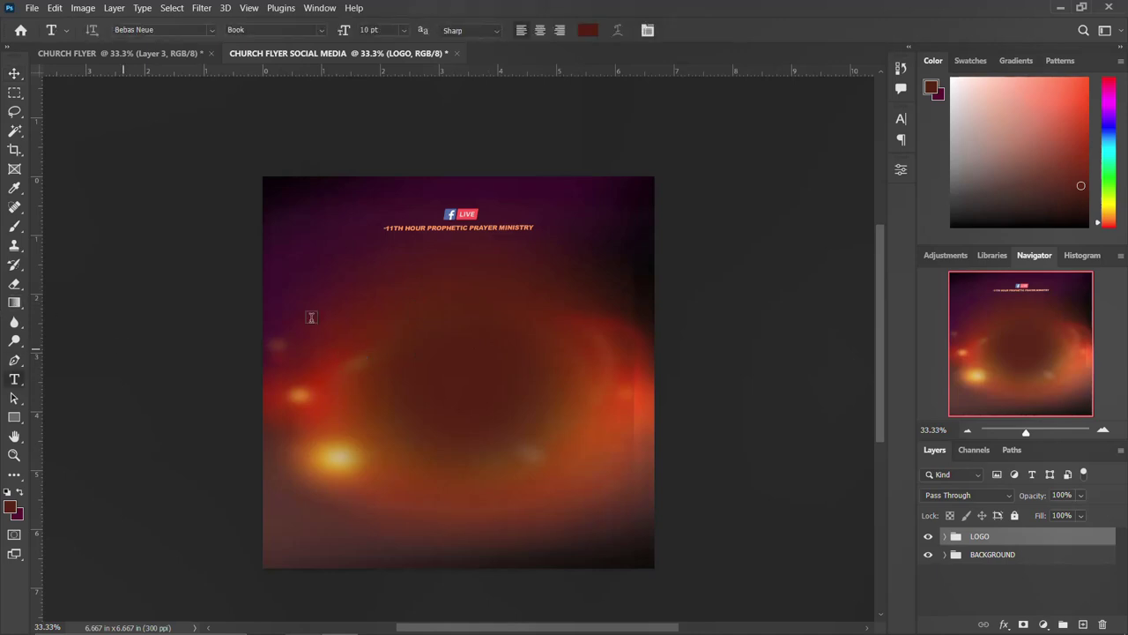
pyautogui.click(405, 301)
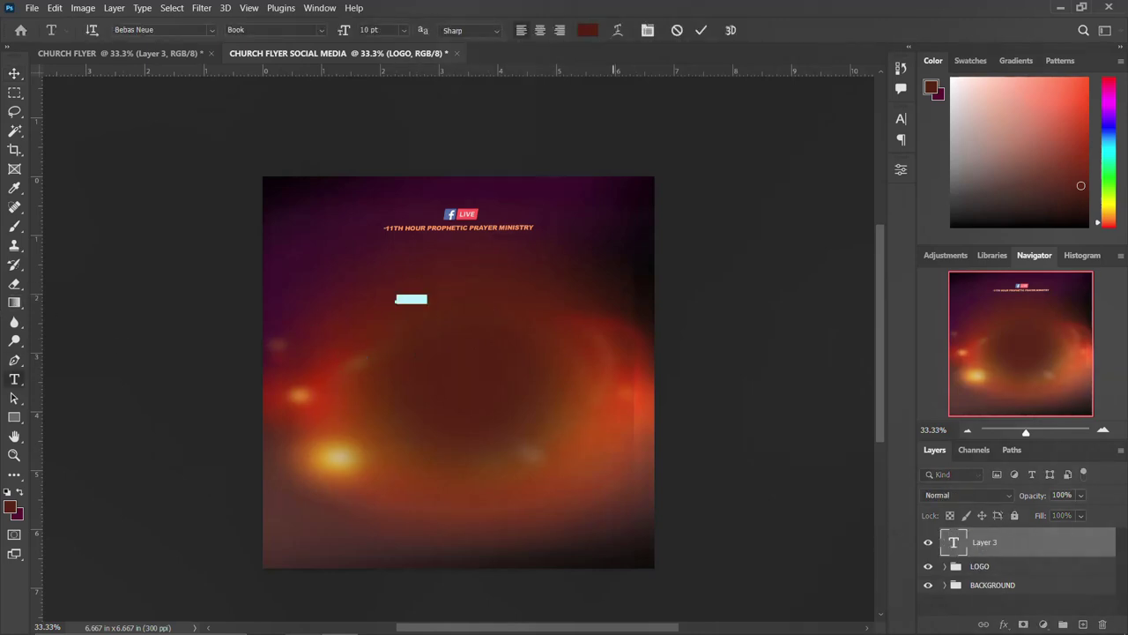
pyautogui.click(449, 620)
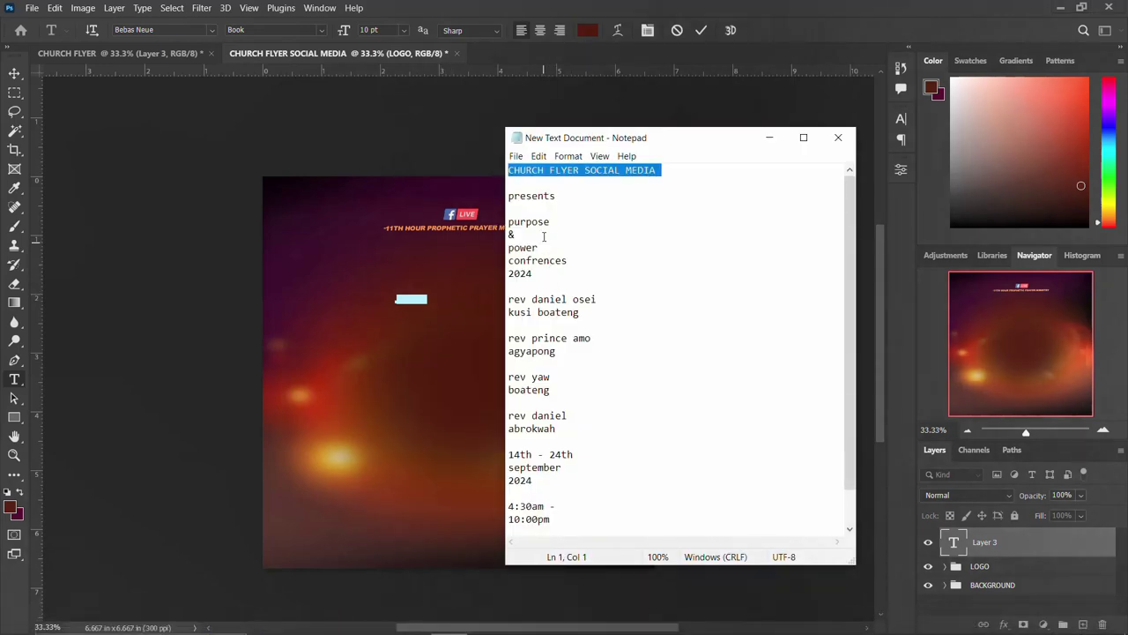
pyautogui.moveTo(557, 222); pyautogui.dragTo(496, 222)
pyautogui.hotkey('ctrl', 'c')
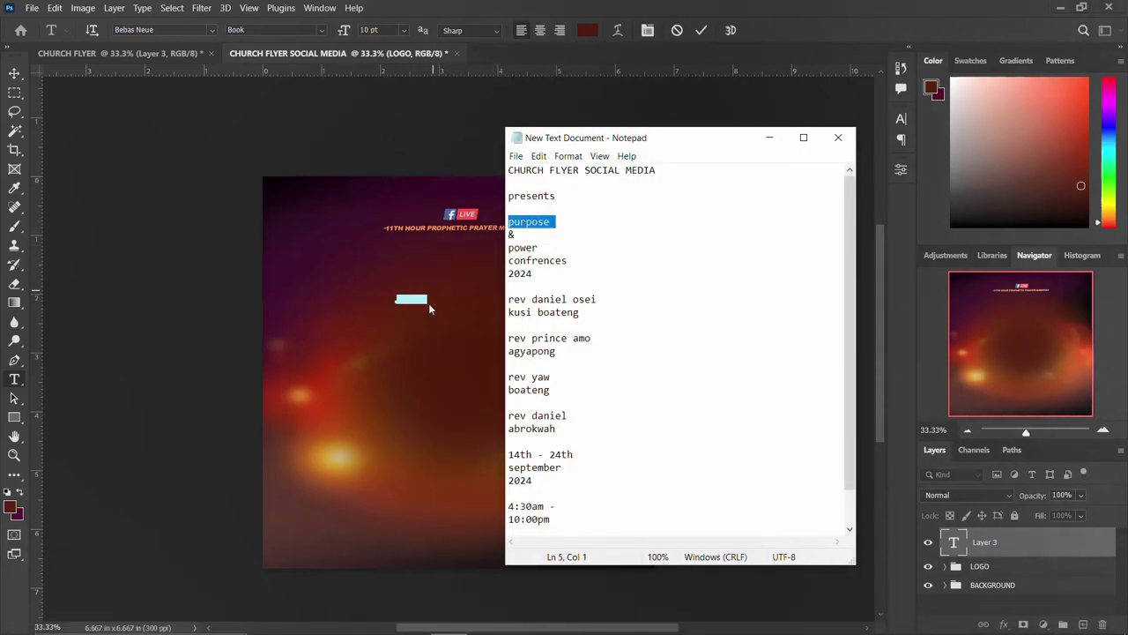
pyautogui.click(431, 308)
pyautogui.hotkey('ctrl', 'v')
pyautogui.hotkey('ctrl', 'Return')
pyautogui.hotkey('ctrl', 't')
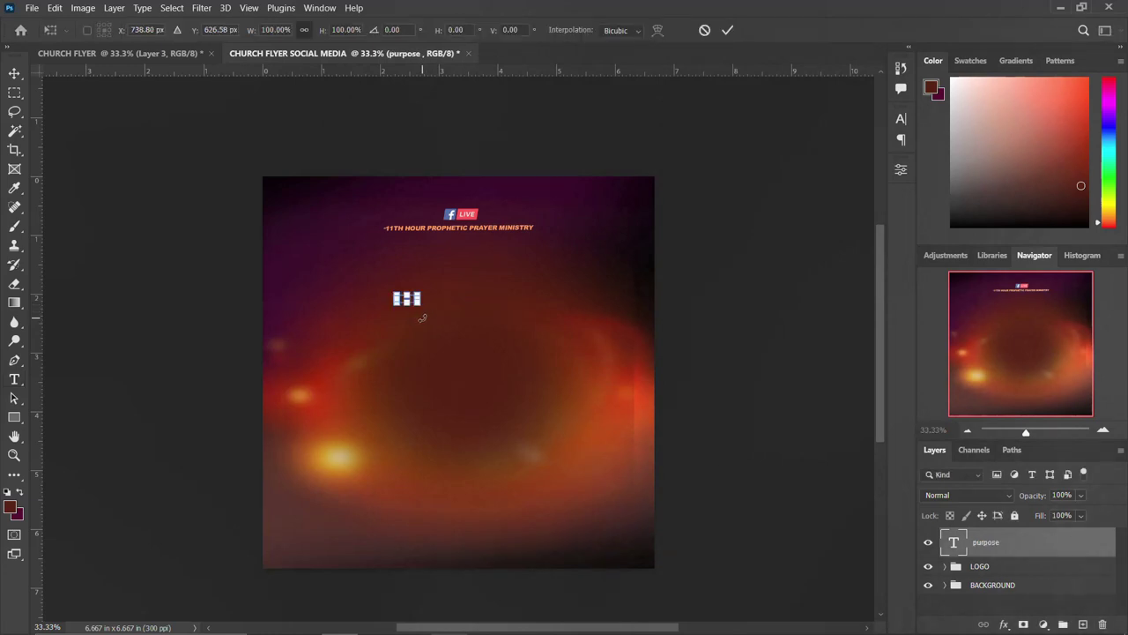
pyautogui.moveTo(418, 302); pyautogui.dragTo(517, 335)
pyautogui.press('Return')
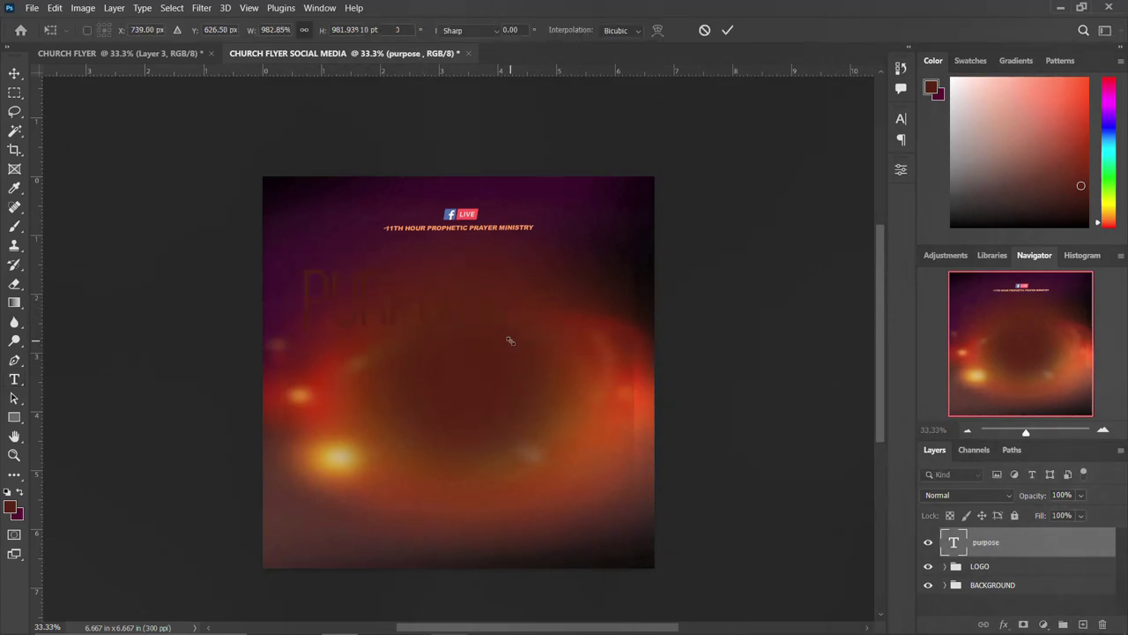
# - Make the headline Bebas Neue Bold in white (ffffff)
pyautogui.click(900, 120)
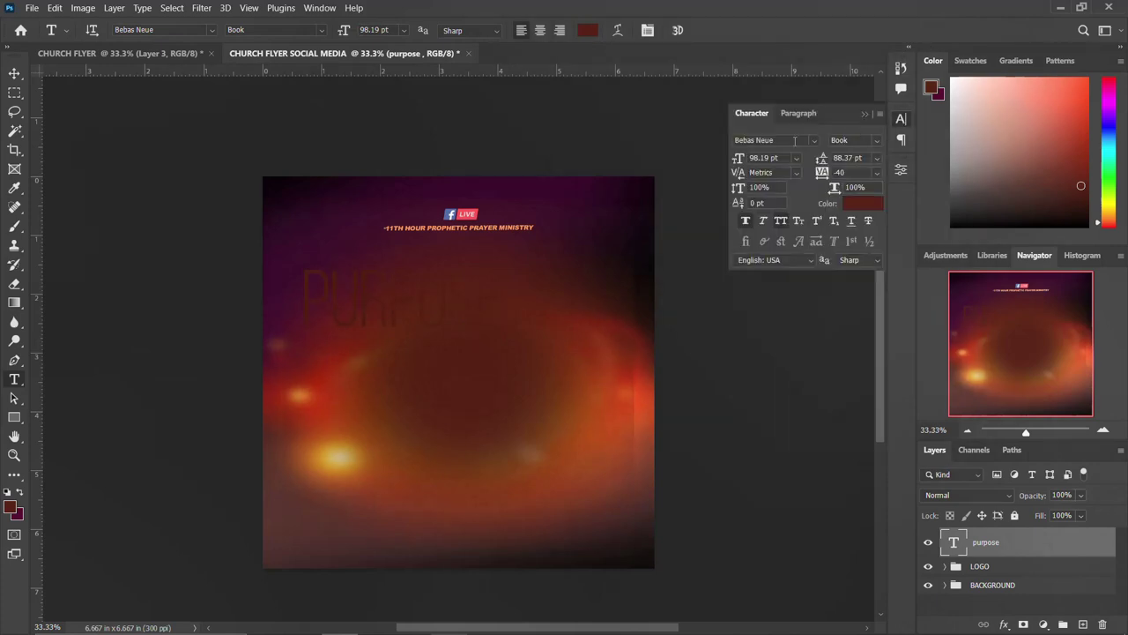
pyautogui.click(876, 144)
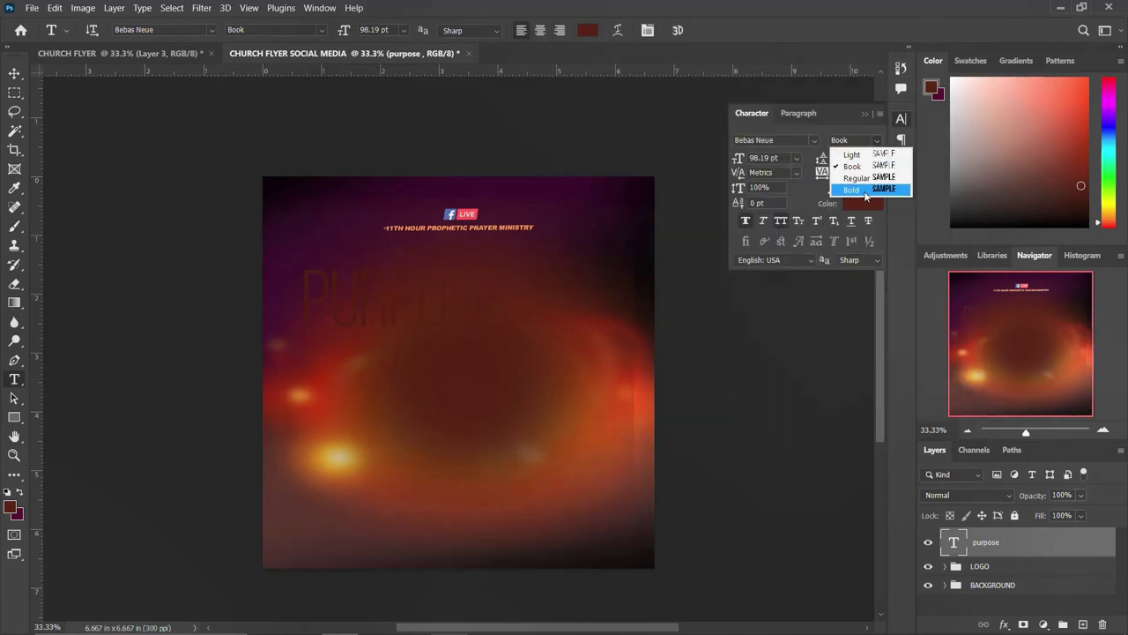
pyautogui.click(865, 191)
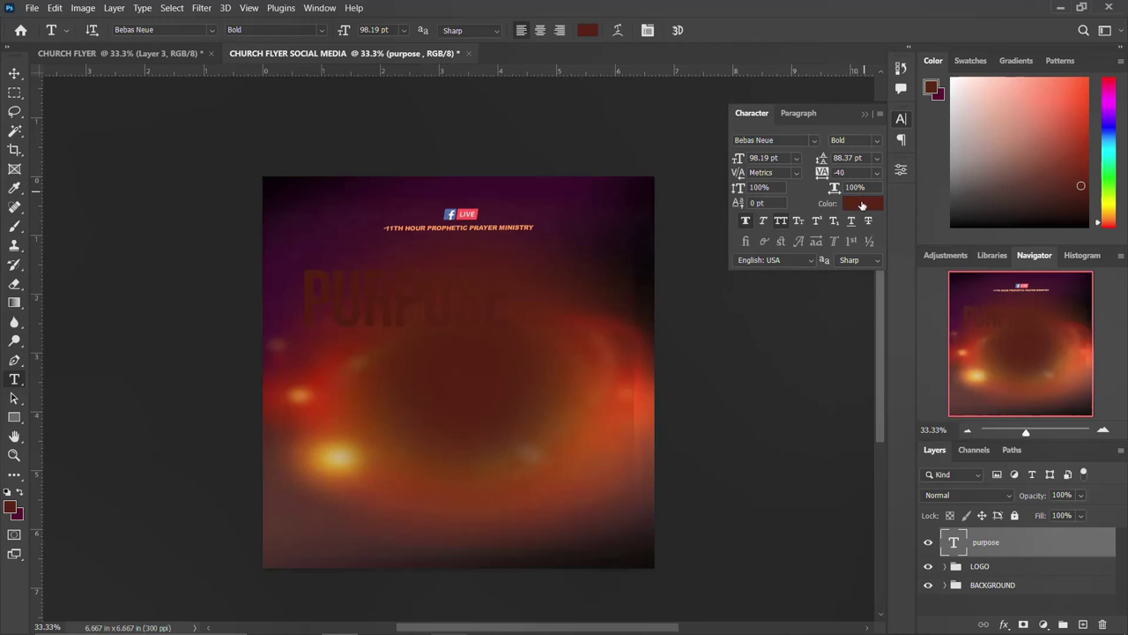
pyautogui.click(862, 205)
pyautogui.write('ffffff')
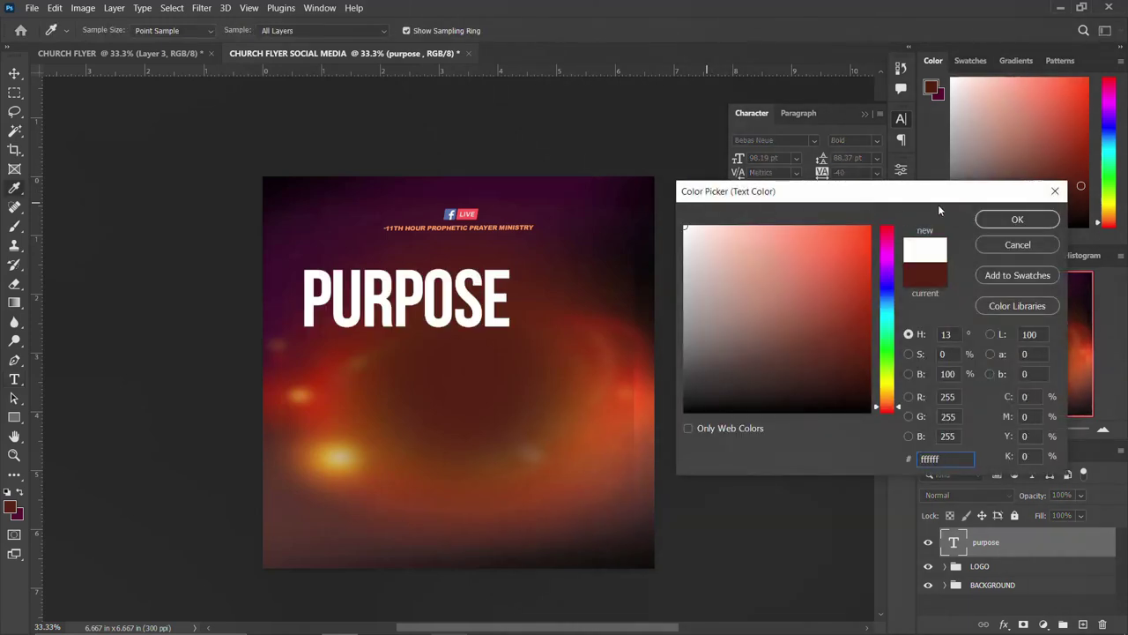
pyautogui.click(1017, 219)
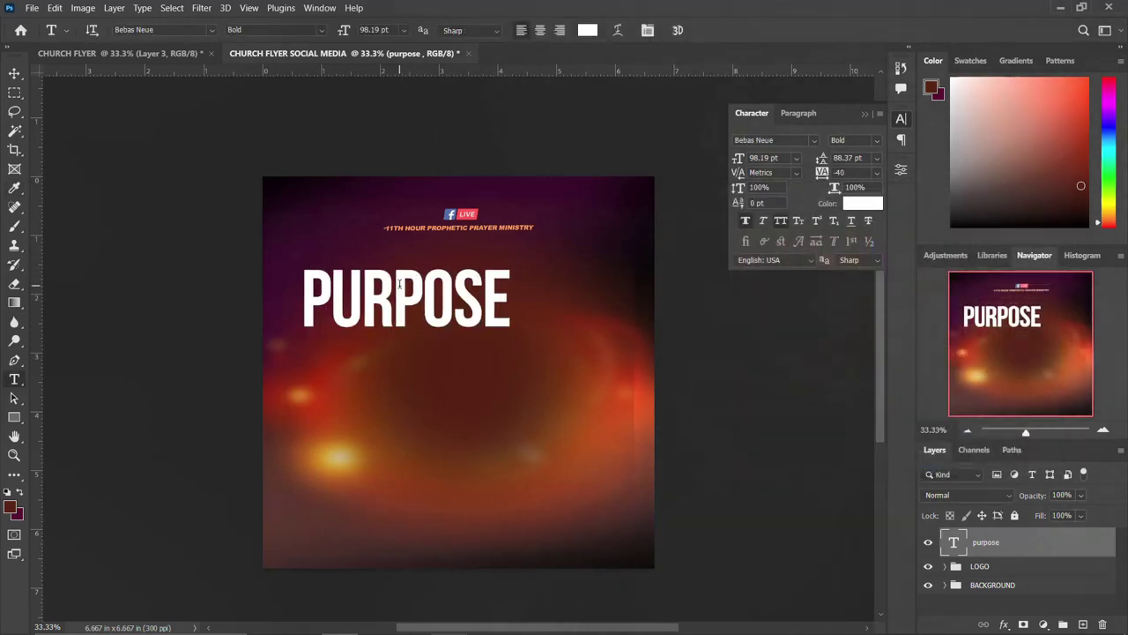
# - Move PURPOSE toward the centre and turn a copy below it into a POWER line
pyautogui.press('v')
pyautogui.moveTo(412, 304)
pyautogui.mouseDown()
pyautogui.moveTo(448, 301)
pyautogui.moveTo(449, 357)
pyautogui.mouseUp()
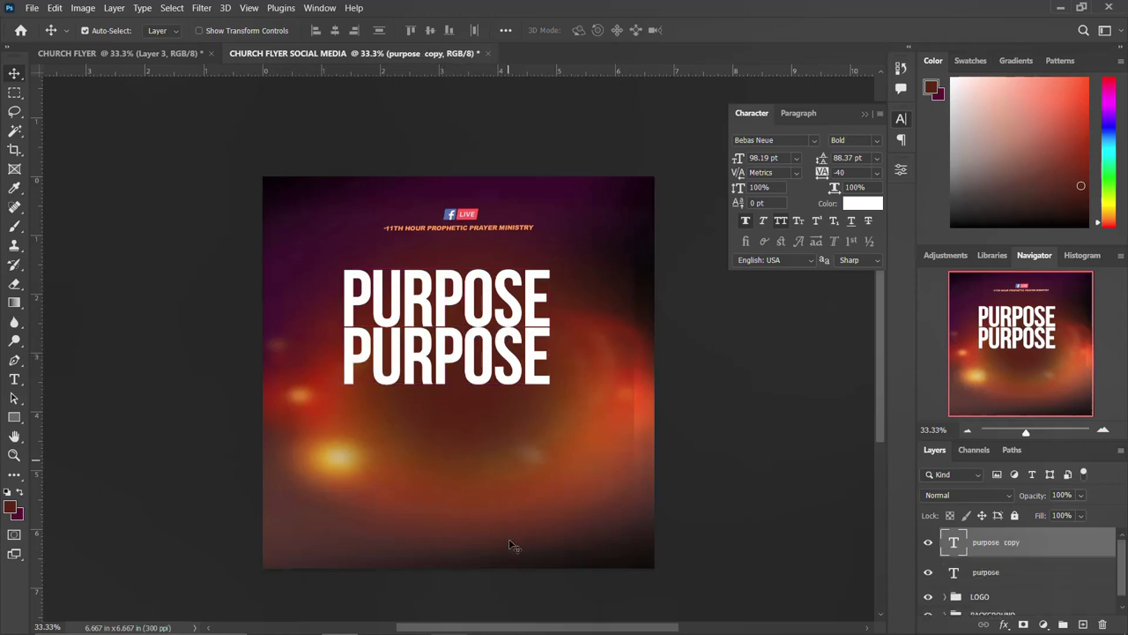
pyautogui.click(448, 619)
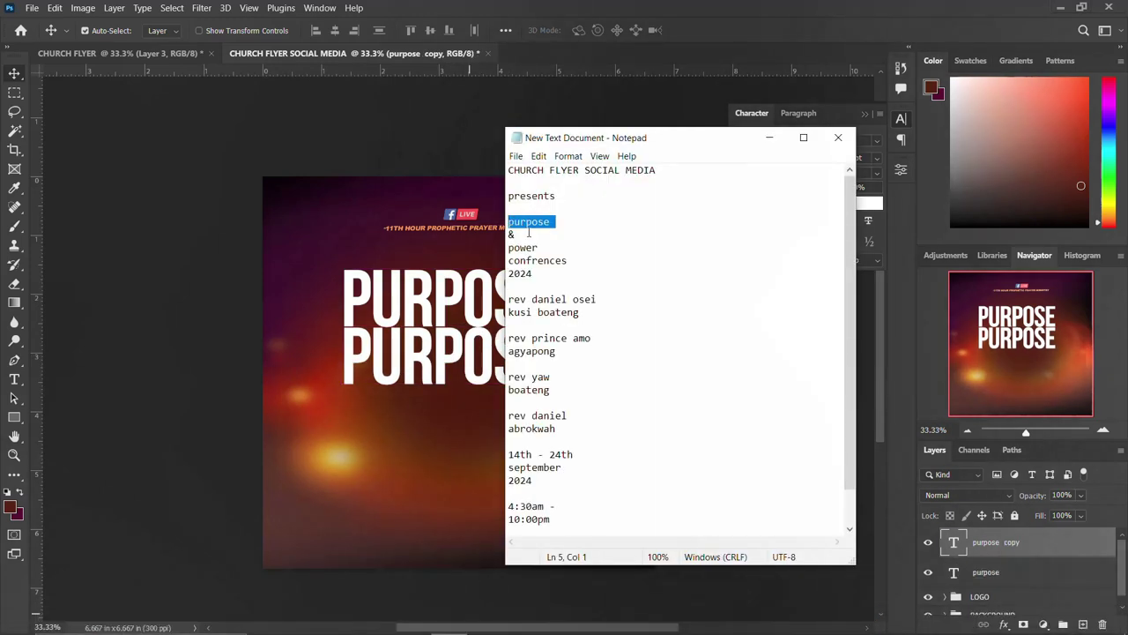
pyautogui.moveTo(544, 249); pyautogui.dragTo(505, 246)
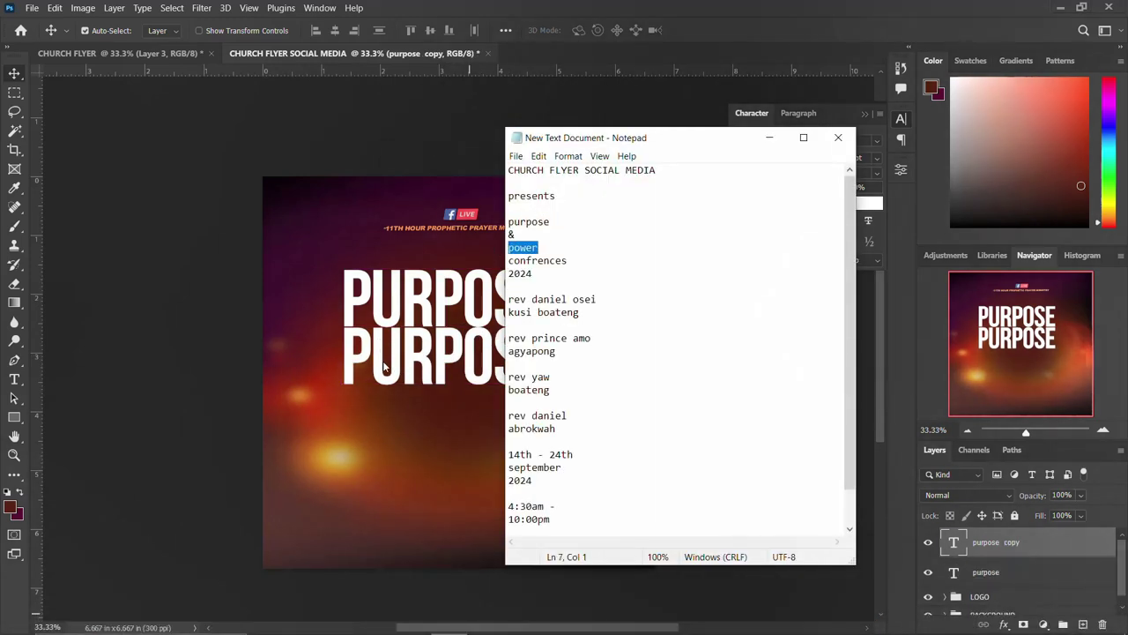
pyautogui.click(383, 368)
pyautogui.doubleClick(367, 351)
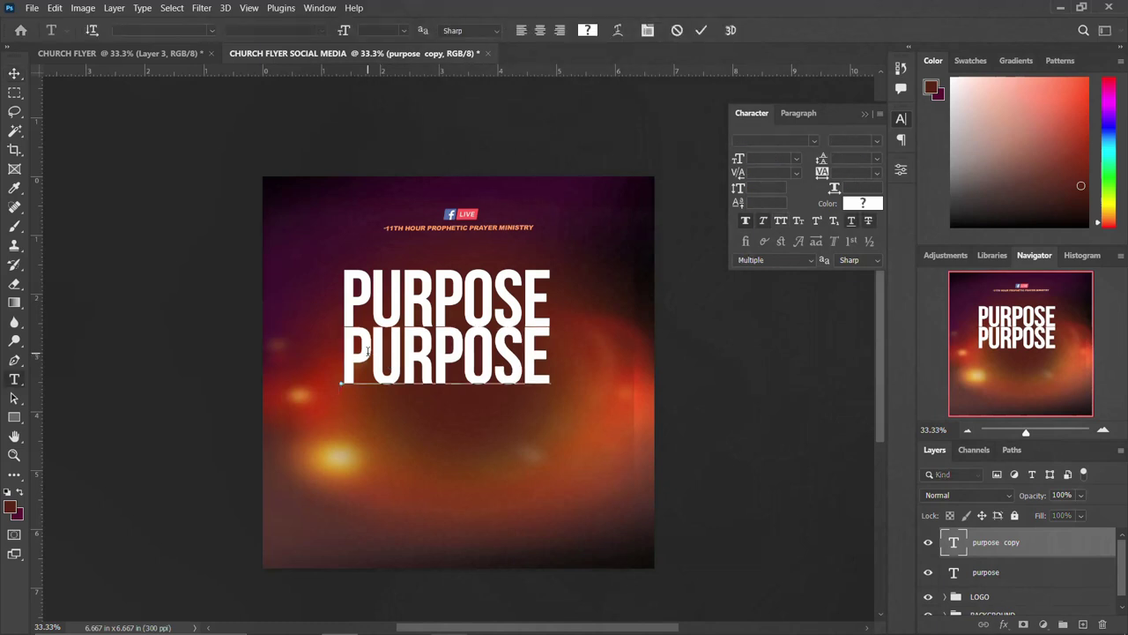
pyautogui.moveTo(341, 353); pyautogui.dragTo(550, 344)
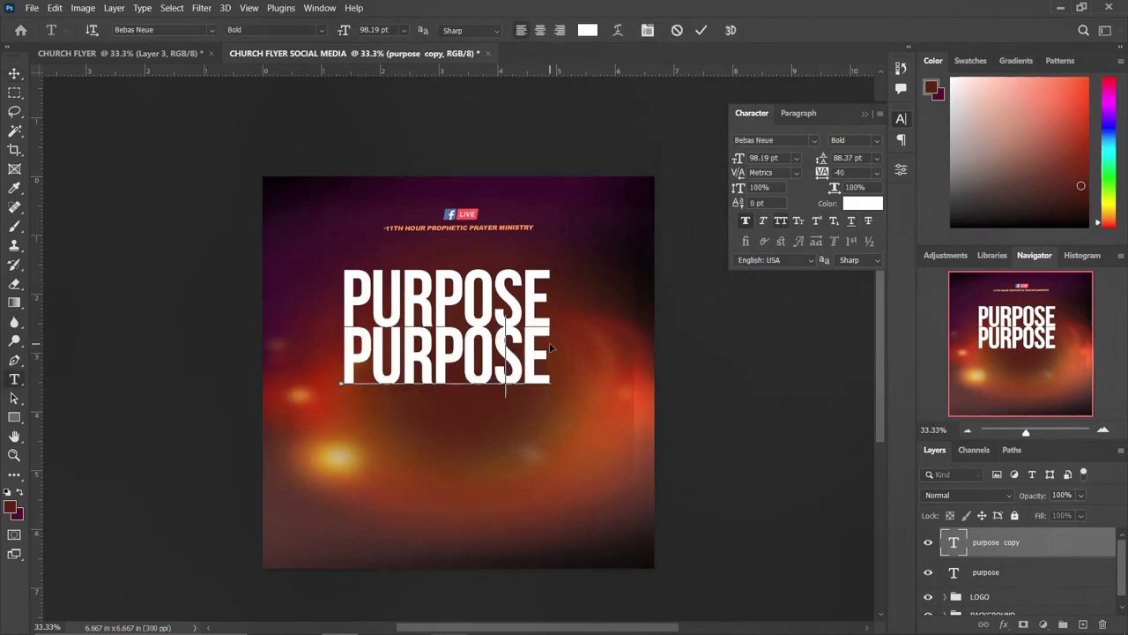
pyautogui.write('POWER')
pyautogui.hotkey('ctrl', 'Return')
pyautogui.press('v')
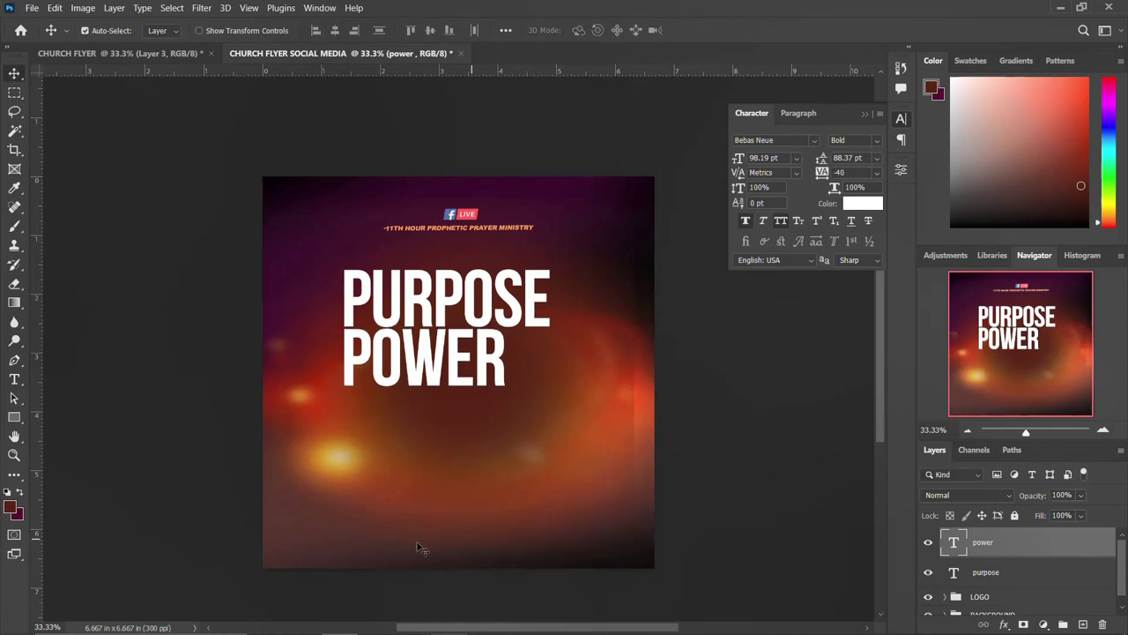
# - Append an ampersand to the first headline line so it reads PURPOSE &
pyautogui.click(448, 619)
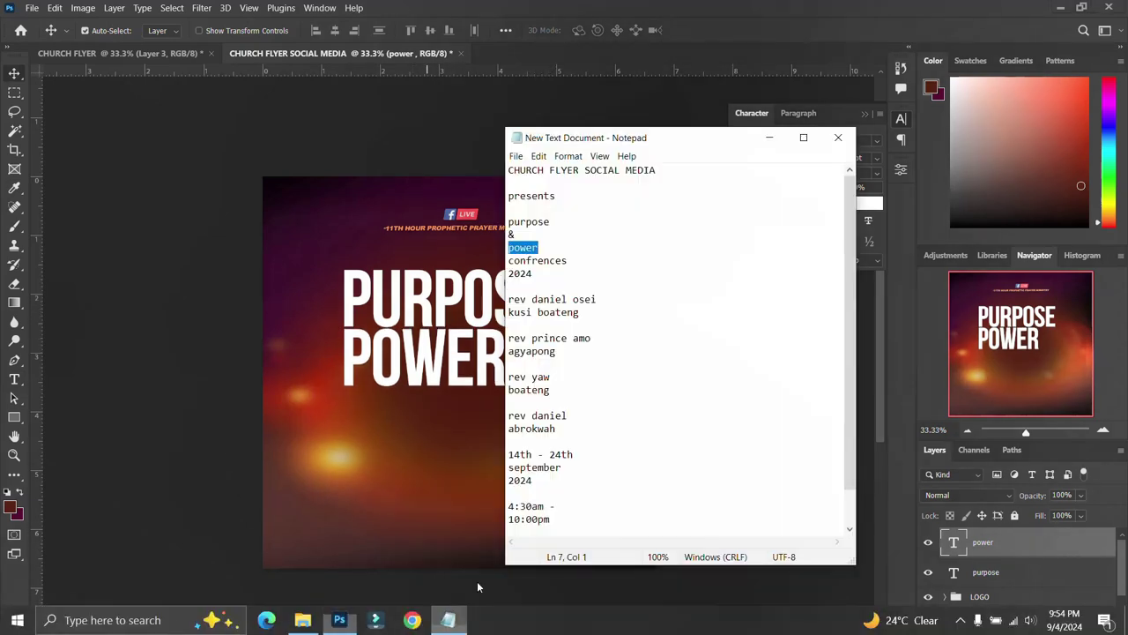
pyautogui.click(521, 232)
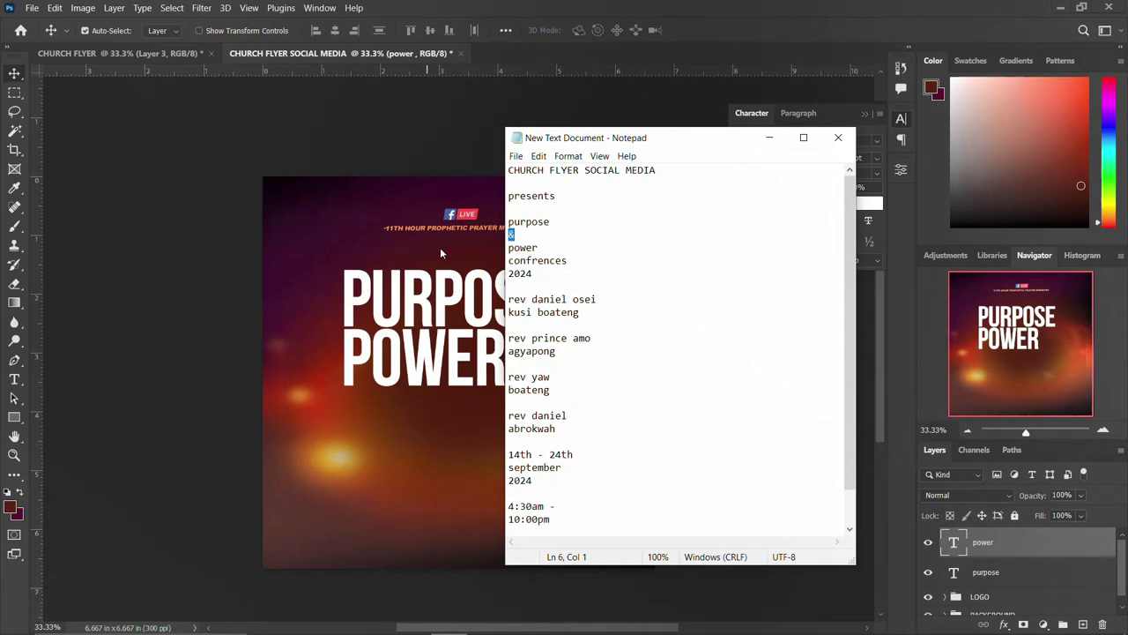
pyautogui.click(439, 251)
pyautogui.doubleClick(445, 300)
pyautogui.click(551, 291)
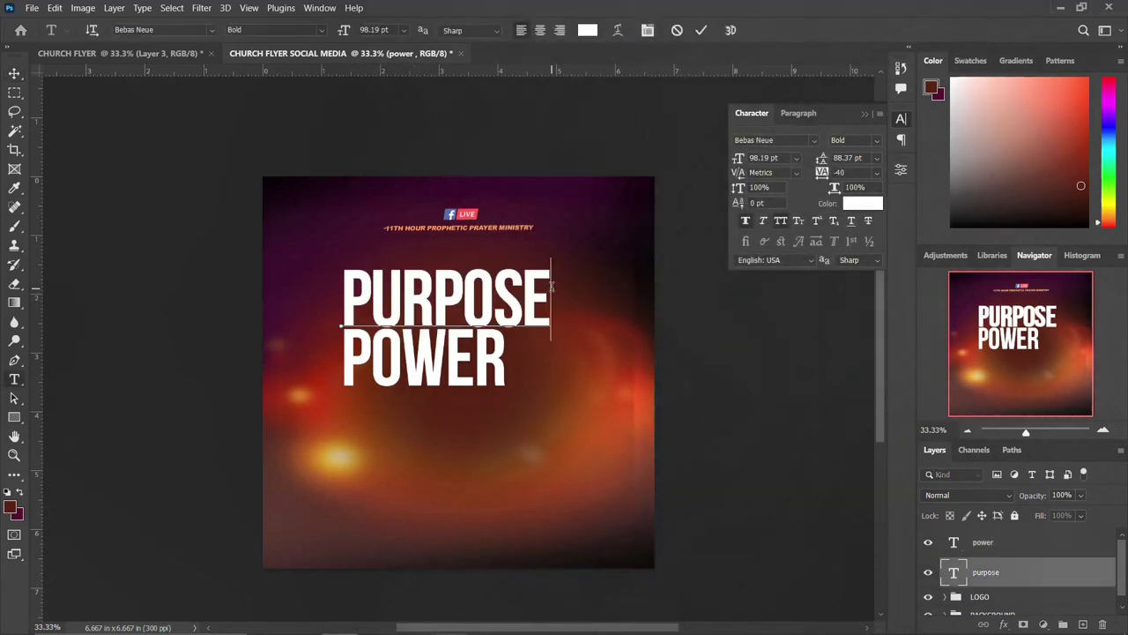
pyautogui.write('&')
pyautogui.hotkey('ctrl', 'Return')
pyautogui.press('v')
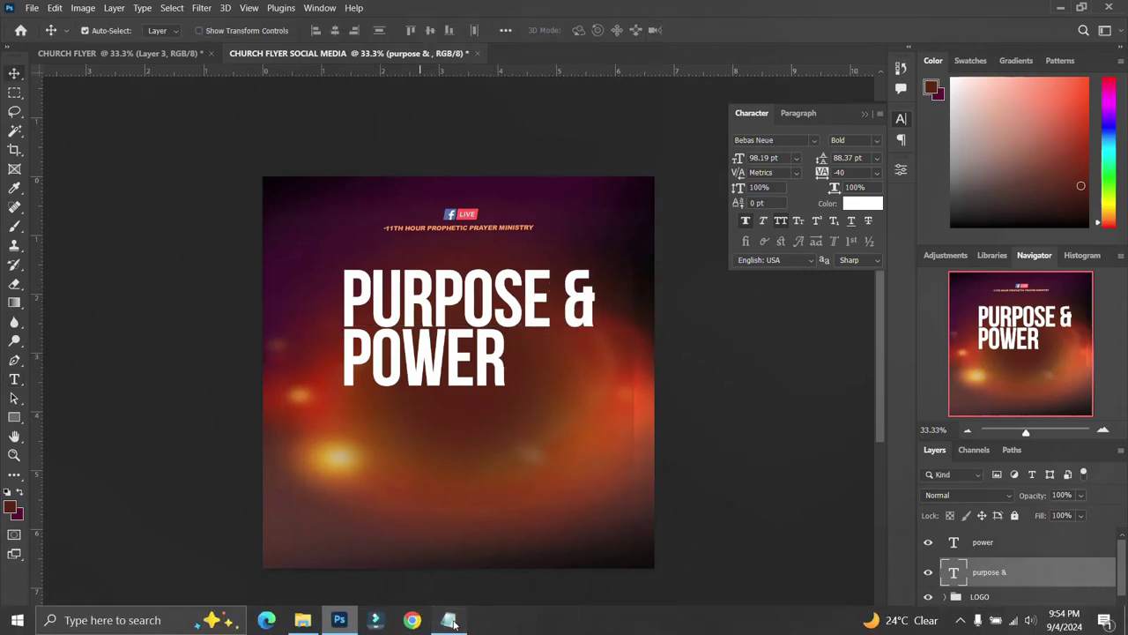
# - Copy the word 'confrences' from the Notepad notes
pyautogui.click(449, 623)
pyautogui.moveTo(568, 261); pyautogui.dragTo(503, 261)
pyautogui.hotkey('ctrl', 'c')
pyautogui.click(421, 304)
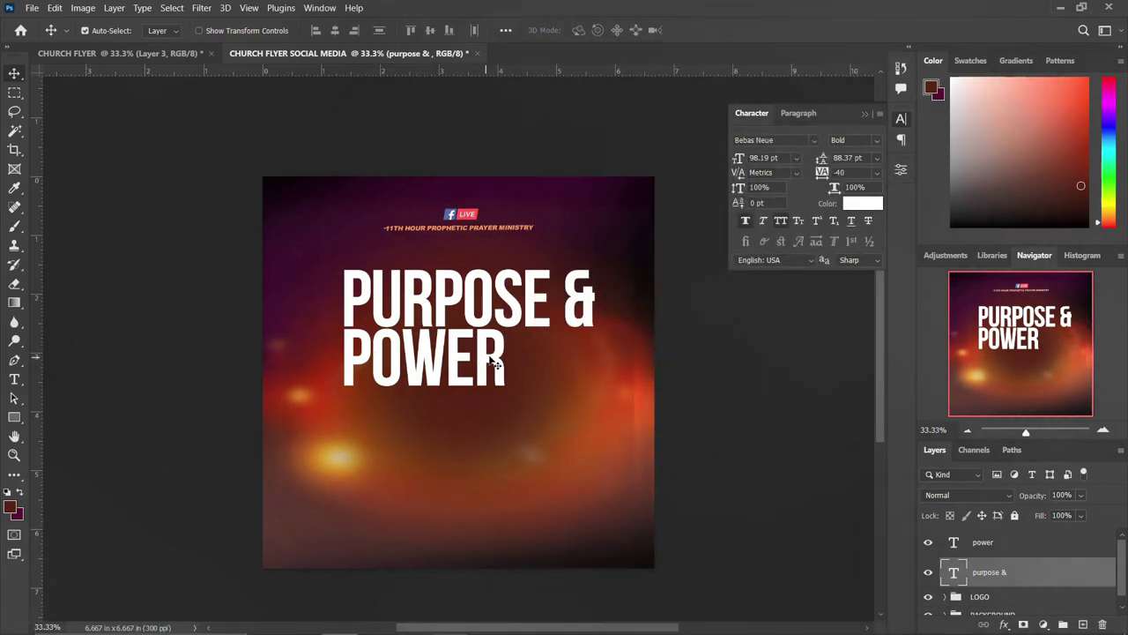
# - Turn a POWER copy into a small CONFRENCES line and place it beside POWER
pyautogui.moveTo(489, 362); pyautogui.dragTo(534, 427)
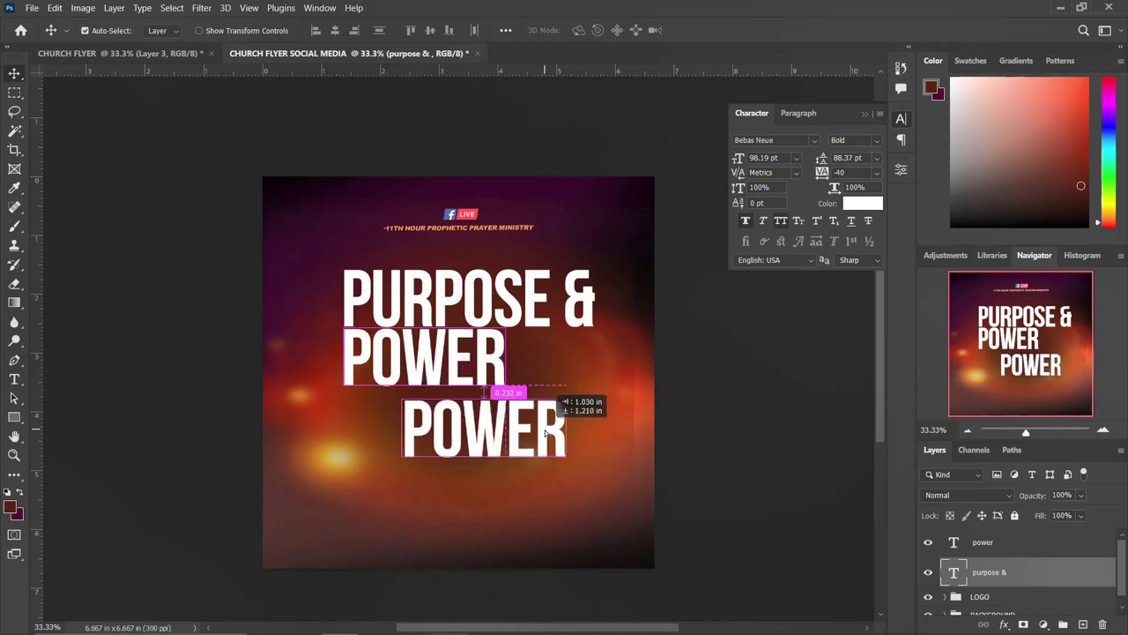
pyautogui.press('t')
pyautogui.doubleClick(536, 427)
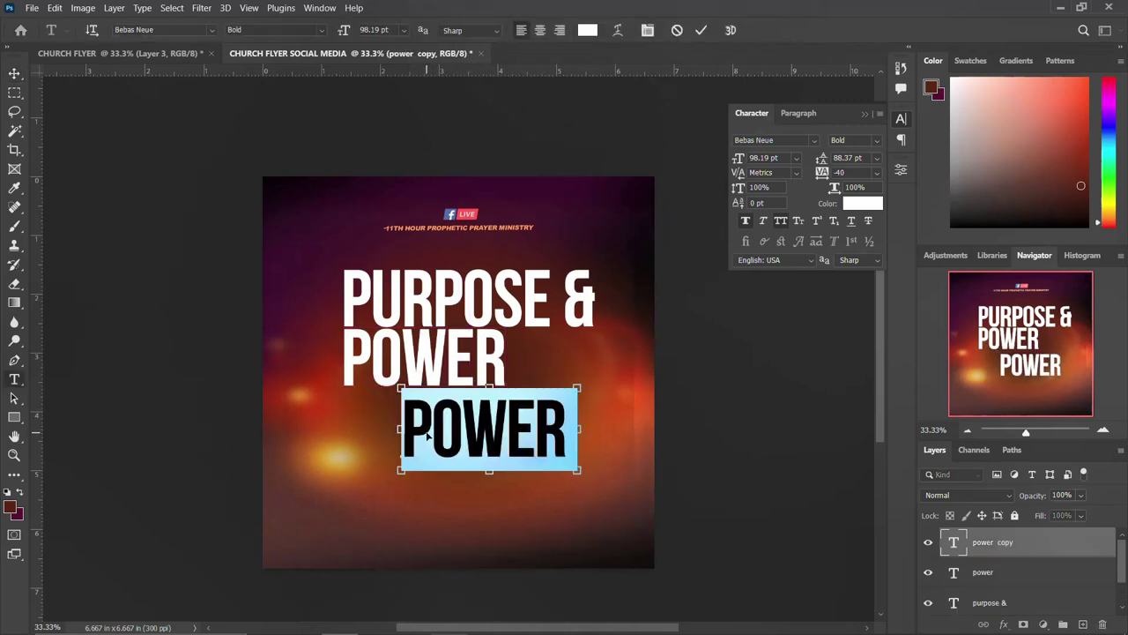
pyautogui.hotkey('ctrl', 'v')
pyautogui.hotkey('ctrl', 'Return')
pyautogui.press('v')
pyautogui.hotkey('ctrl', 't')
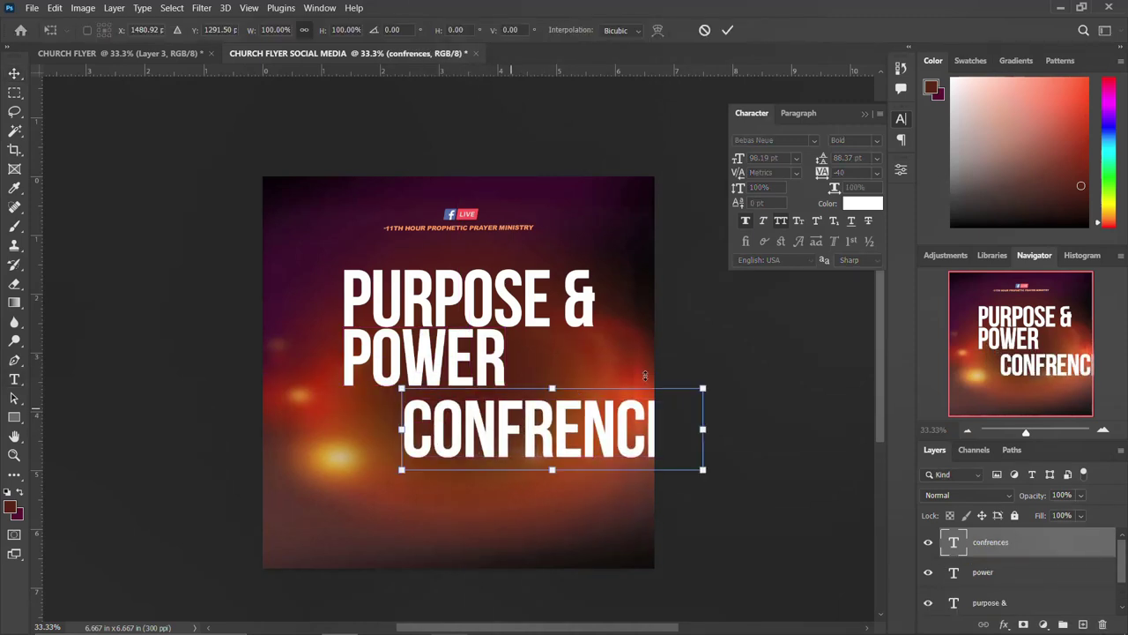
pyautogui.moveTo(702, 388); pyautogui.dragTo(600, 406)
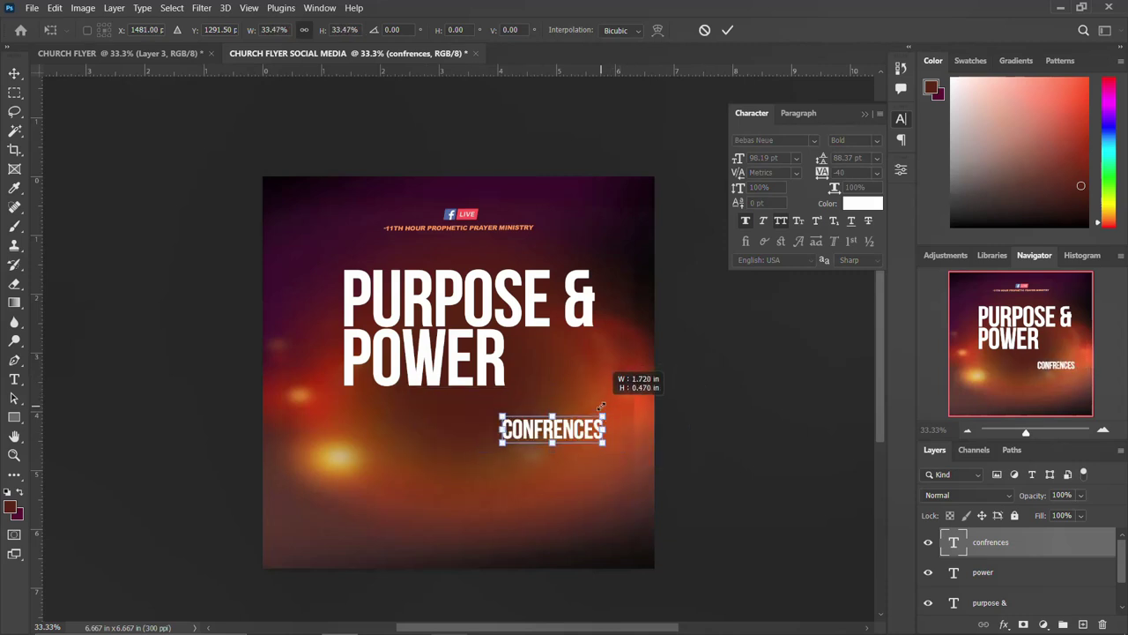
pyautogui.moveTo(587, 424); pyautogui.dragTo(580, 338)
pyautogui.press('Return')
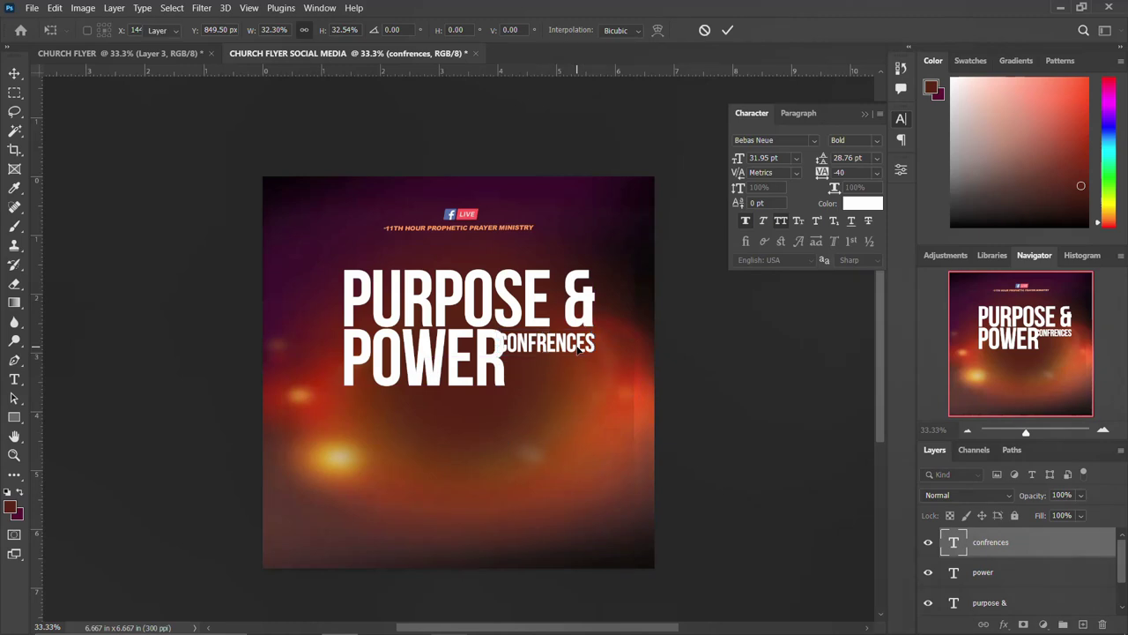
# - Try tighter letter spacing on CONFRENCES, undo it, and nudge it right
pyautogui.press('Down')
pyautogui.press('Down')
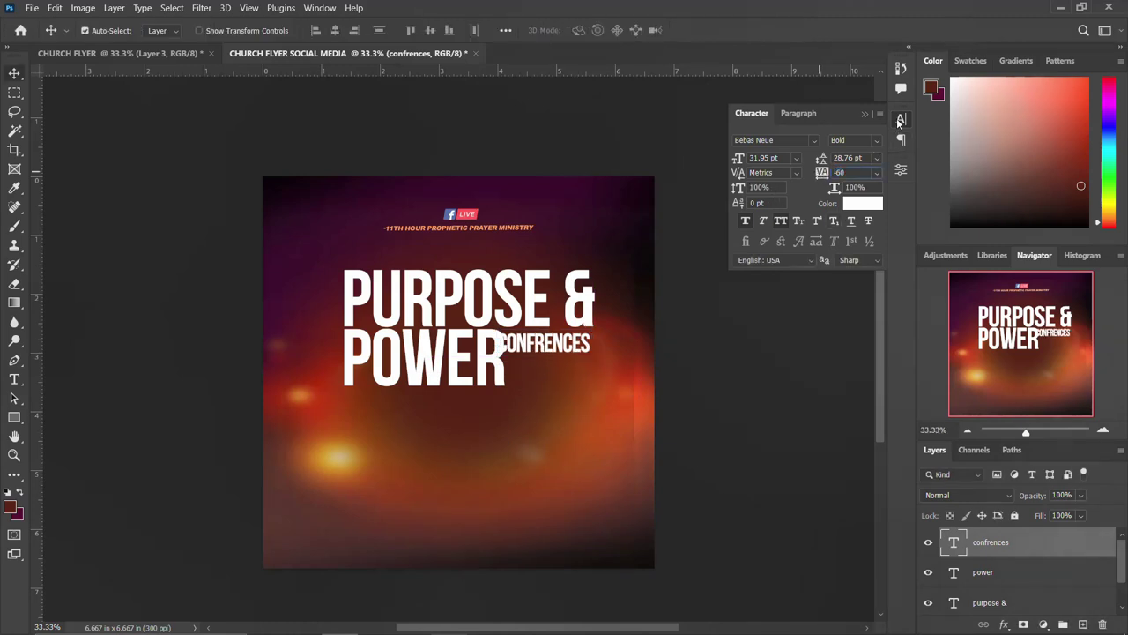
pyautogui.click(900, 120)
pyautogui.hotkey('ctrl', 'z')
pyautogui.press('Right')
pyautogui.press('Right')
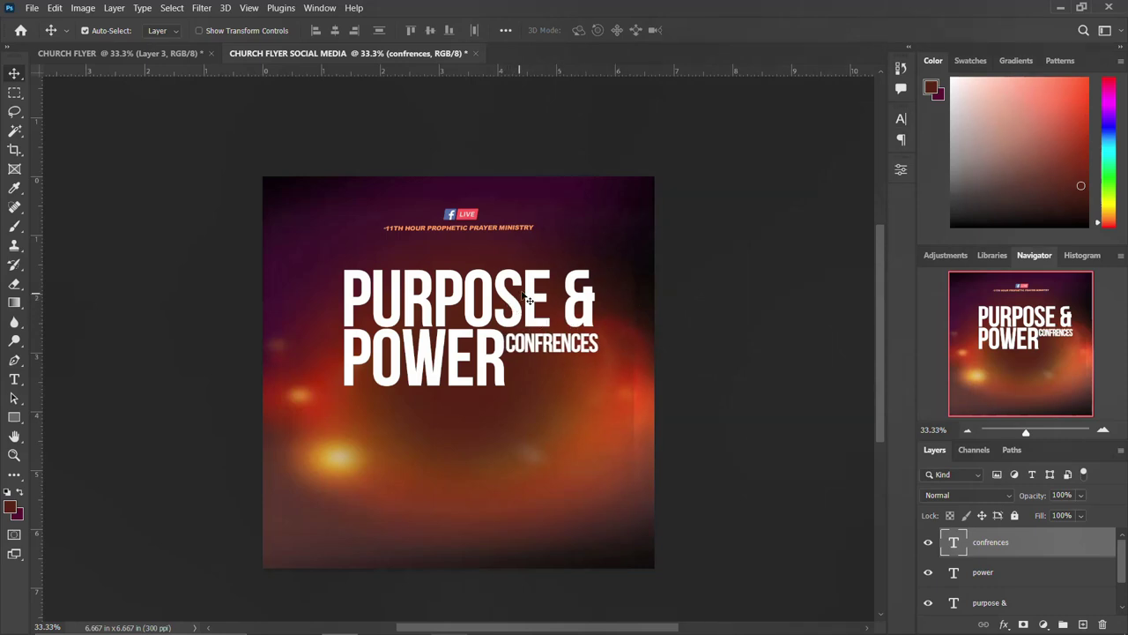
# - Enlarge PURPOSE & slightly and nudge both it and CONFRENCES to the right
pyautogui.click(527, 299)
pyautogui.hotkey('ctrl', 't')
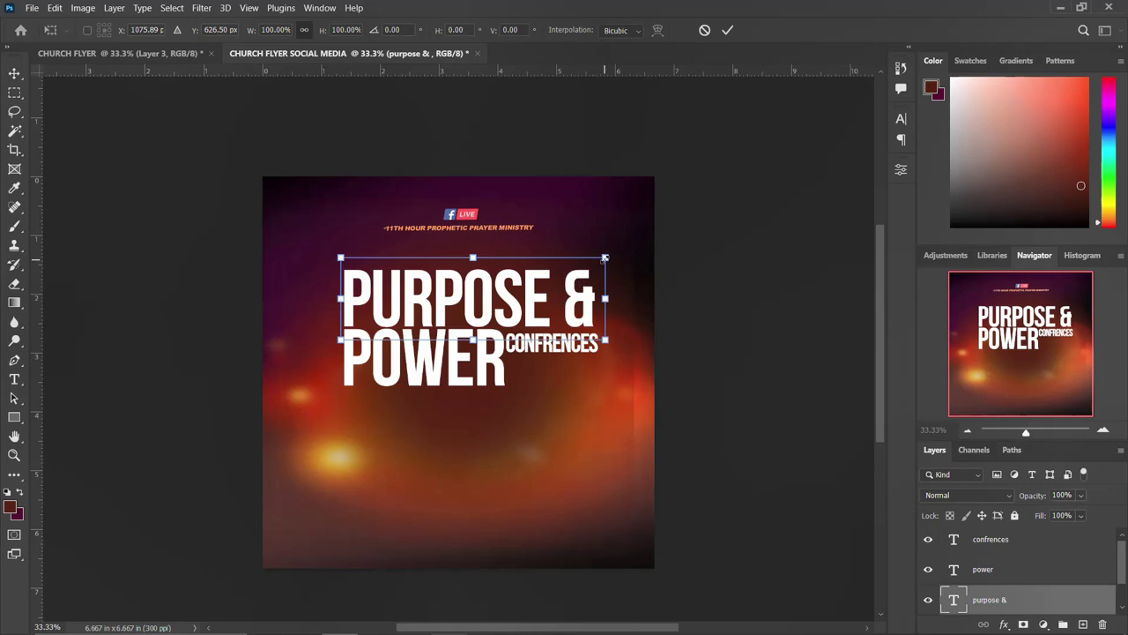
pyautogui.moveTo(604, 257); pyautogui.dragTo(609, 254)
pyautogui.press('Return')
pyautogui.press('Right')
pyautogui.press('Right')
pyautogui.press('Right')
pyautogui.press('Right')
pyautogui.press('Right')
pyautogui.press('Right')
pyautogui.press('Right')
pyautogui.press('Right')
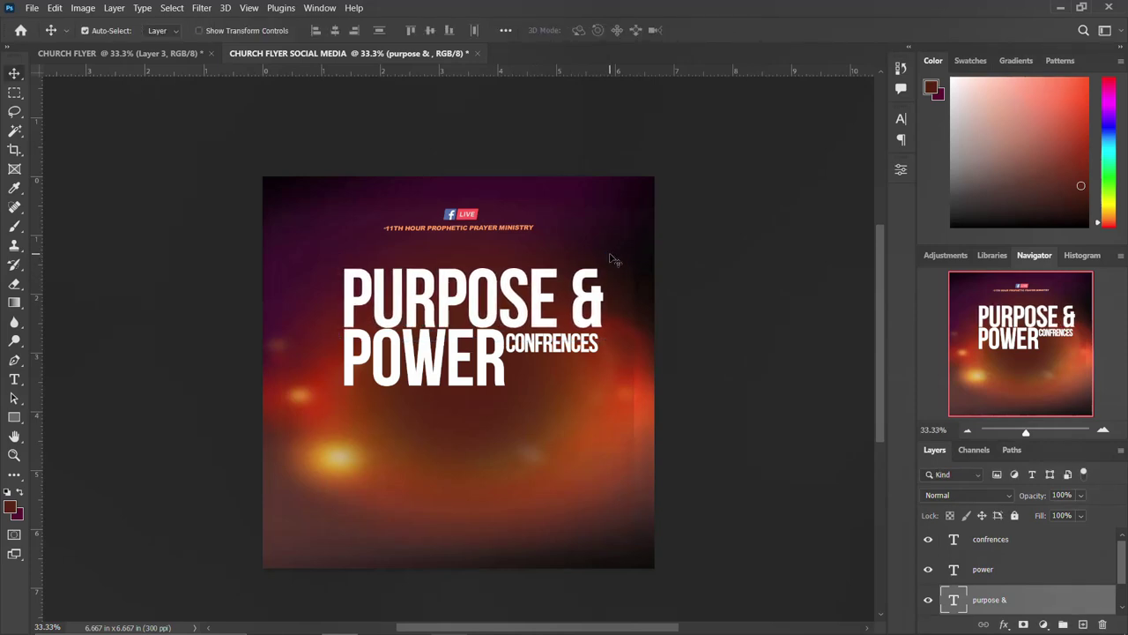
pyautogui.click(569, 342)
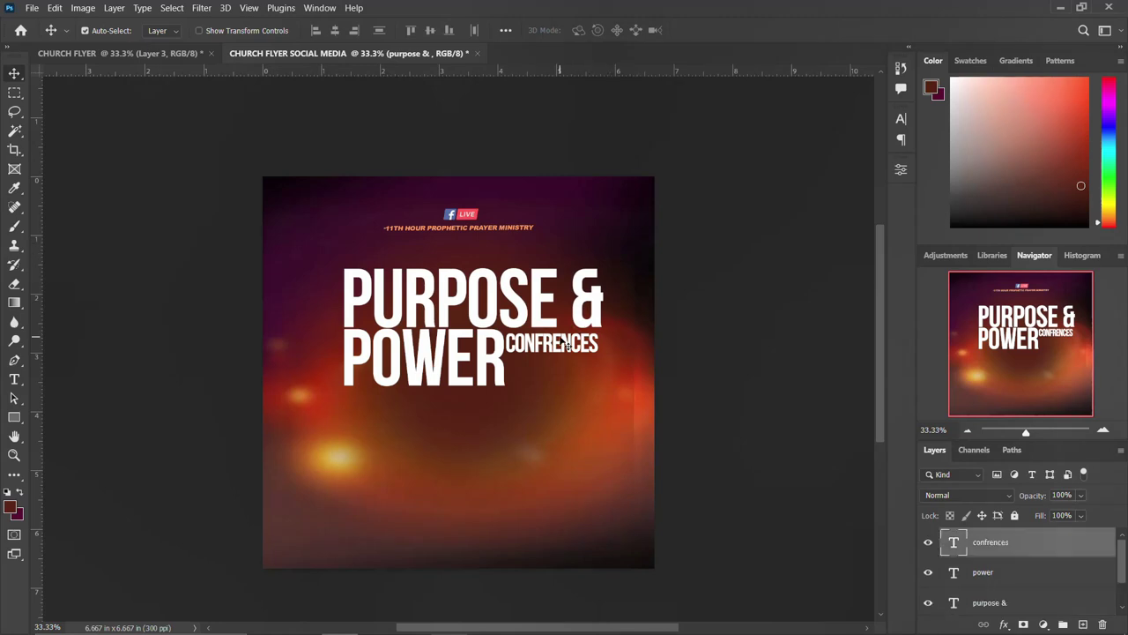
pyautogui.press('Right')
pyautogui.press('Right')
pyautogui.press('Right')
pyautogui.press('Right')
pyautogui.press('Right')
pyautogui.press('Right')
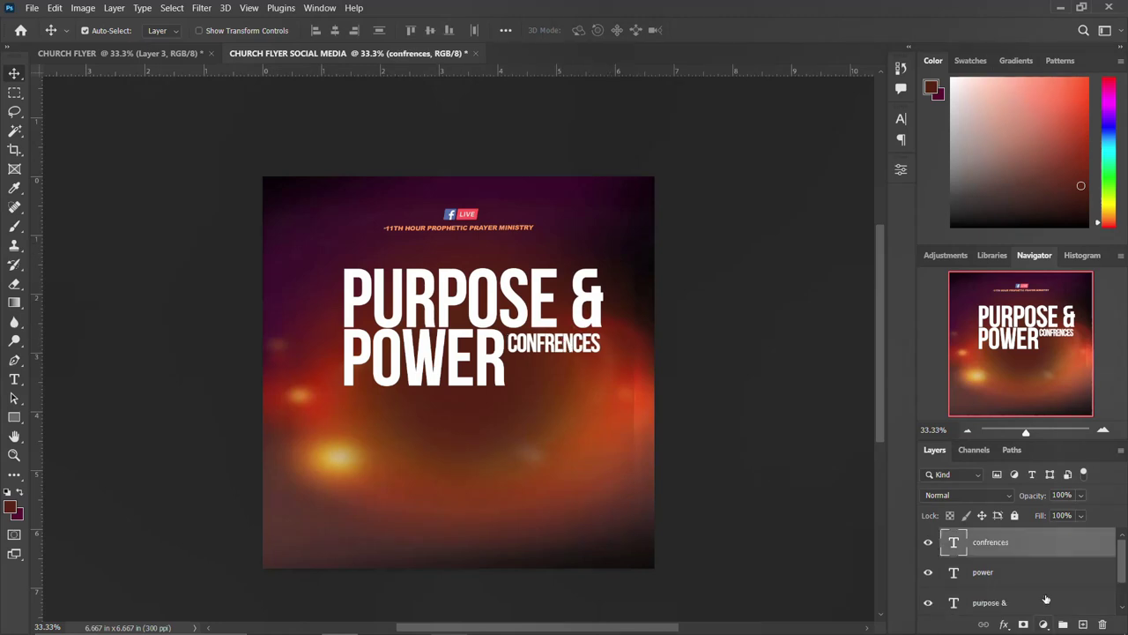
# - Draw a rectangle just beneath CONFRENCES, beside POWER
pyautogui.click(14, 418)
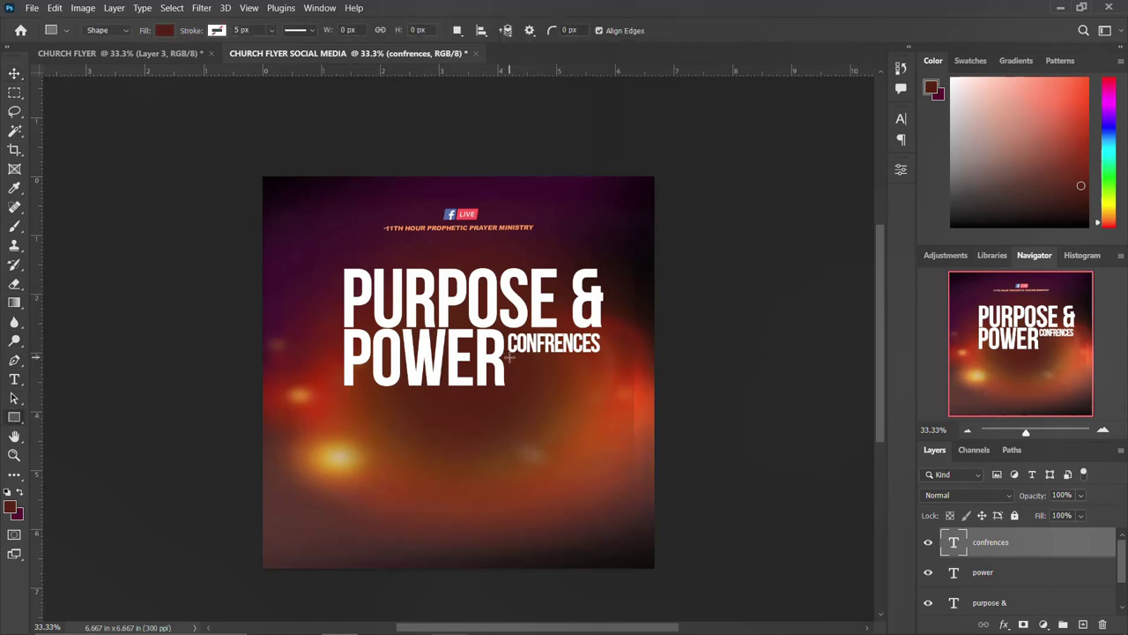
pyautogui.moveTo(509, 355); pyautogui.dragTo(598, 386)
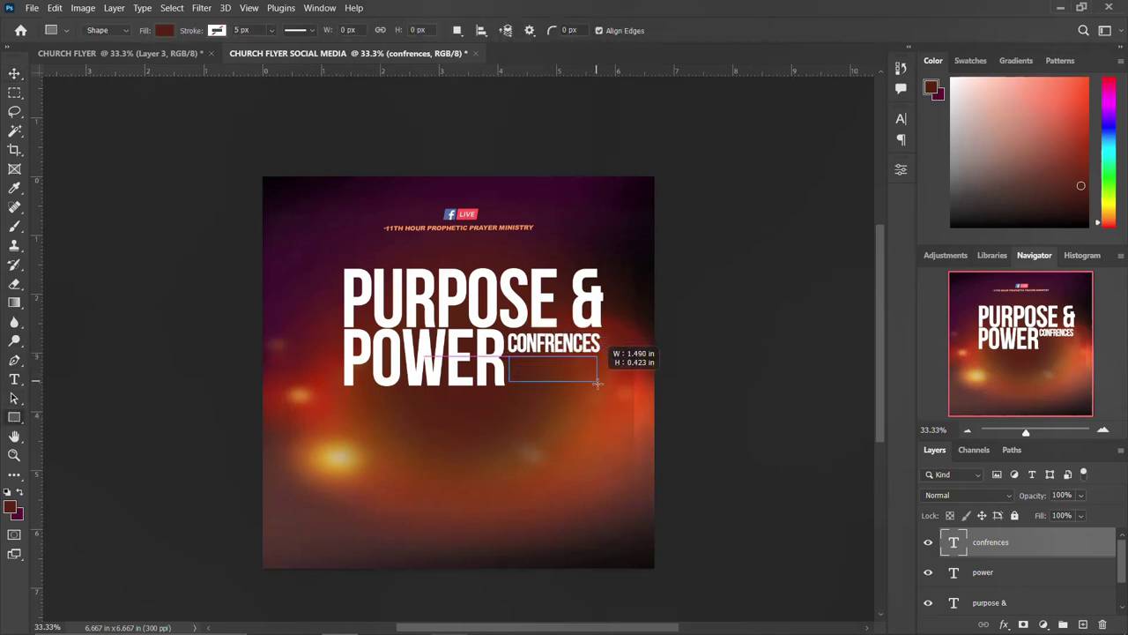
pyautogui.moveTo(597, 386); pyautogui.dragTo(597, 386)
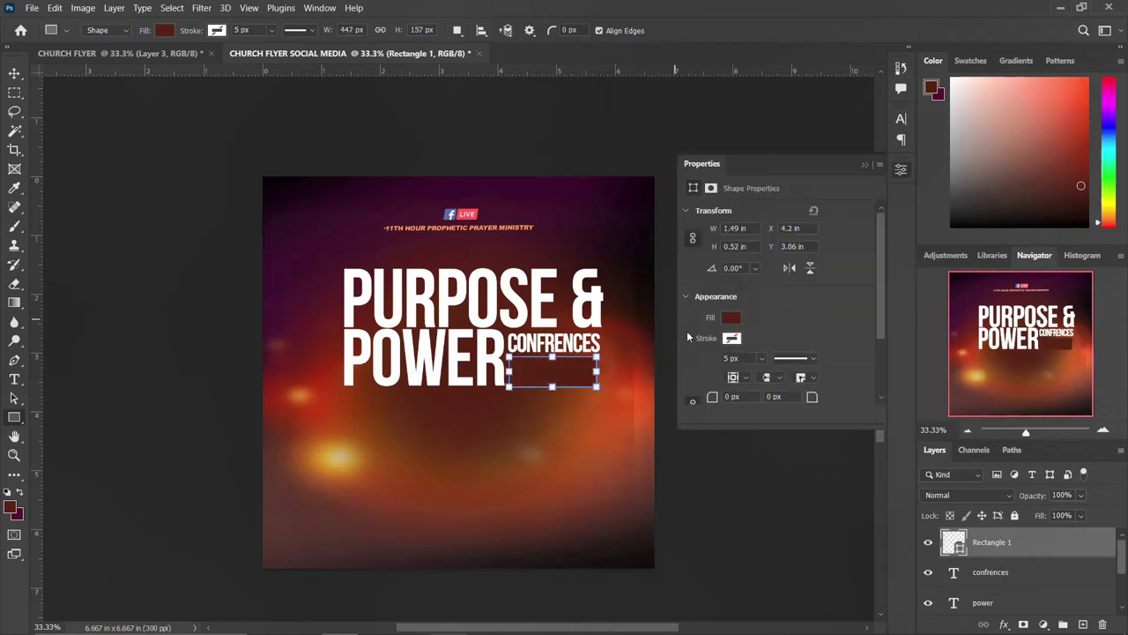
# - Set the rectangle's fill to pale yellow from the Properties swatches
pyautogui.click(729, 319)
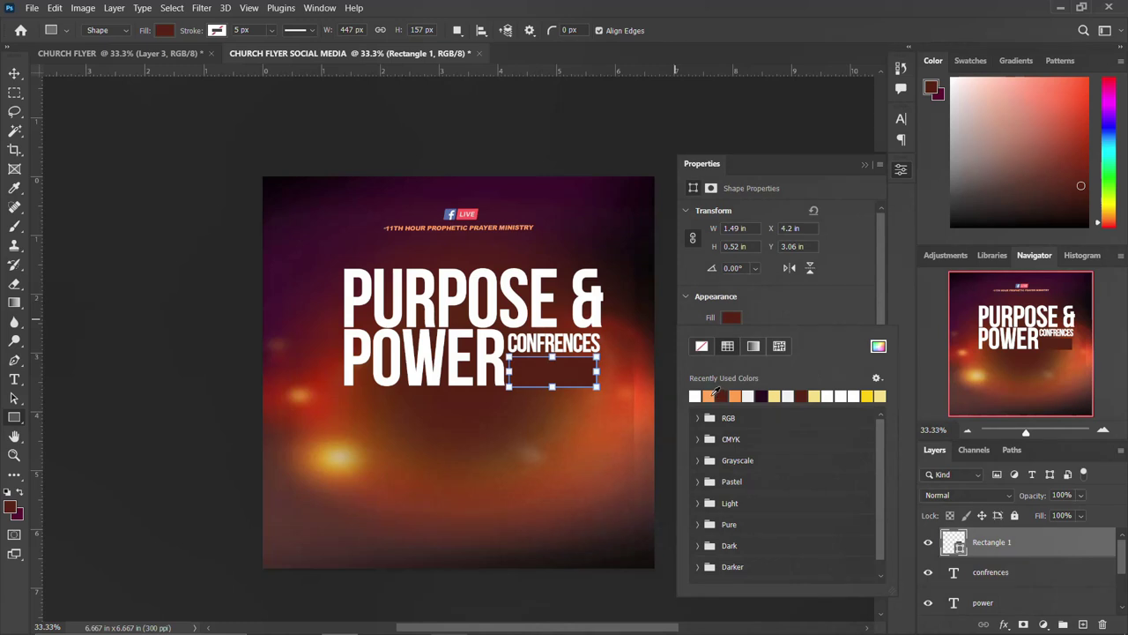
pyautogui.click(711, 395)
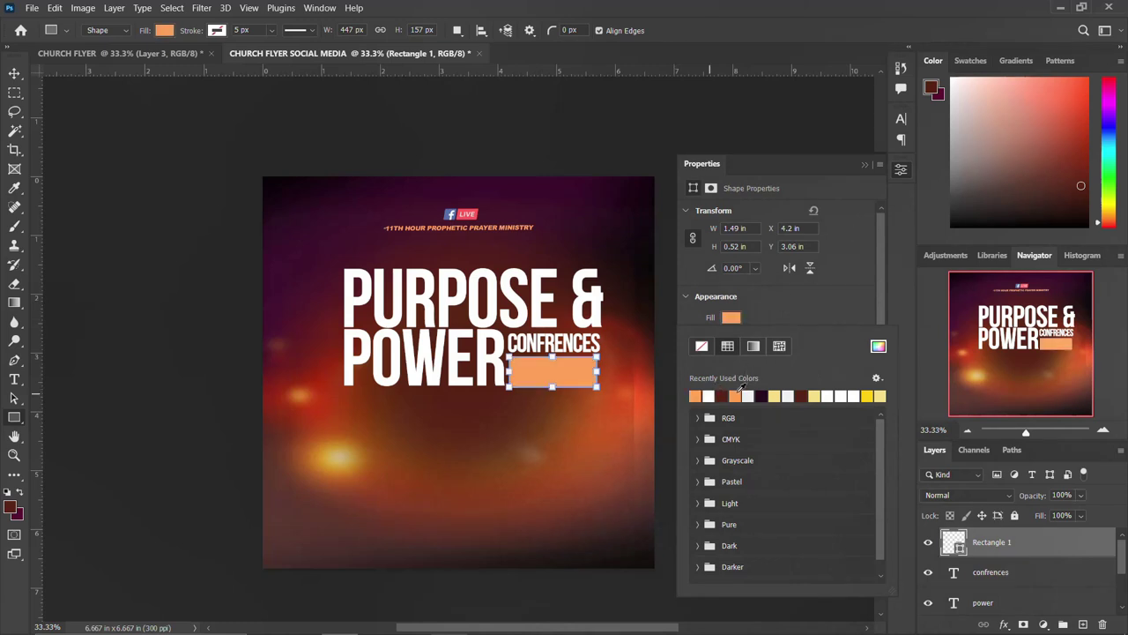
pyautogui.click(737, 393)
pyautogui.click(781, 394)
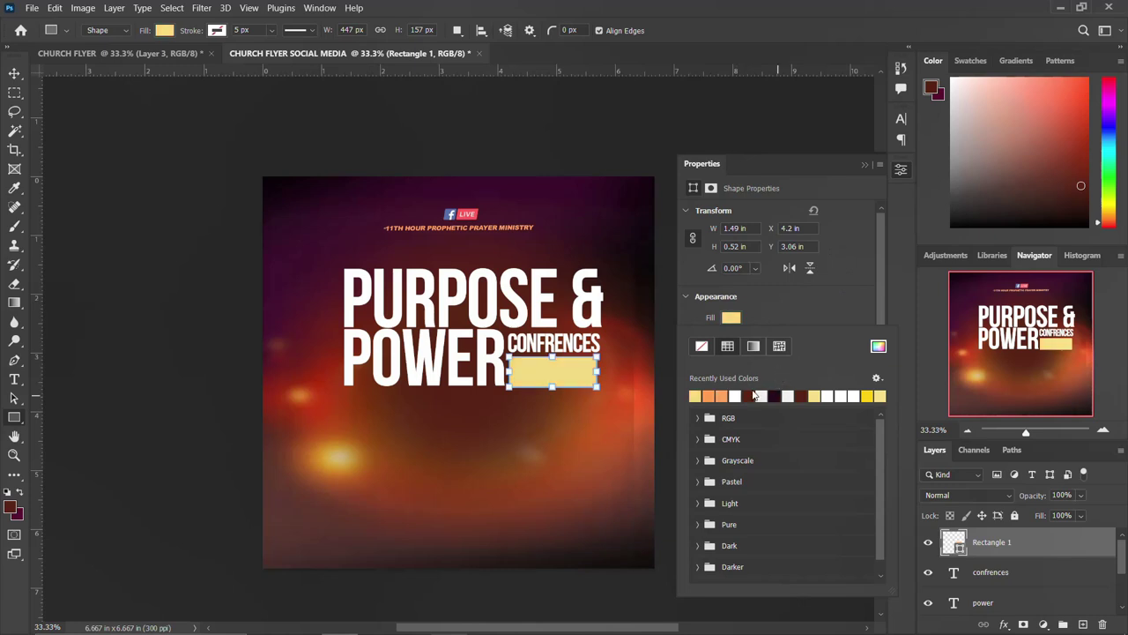
pyautogui.click(737, 395)
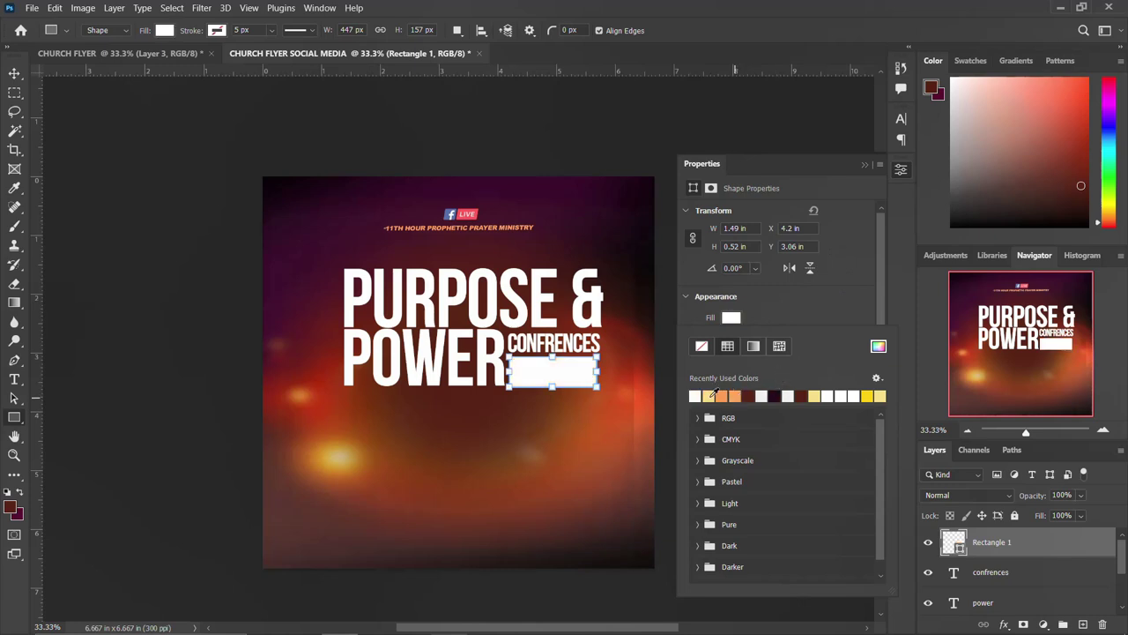
pyautogui.click(711, 395)
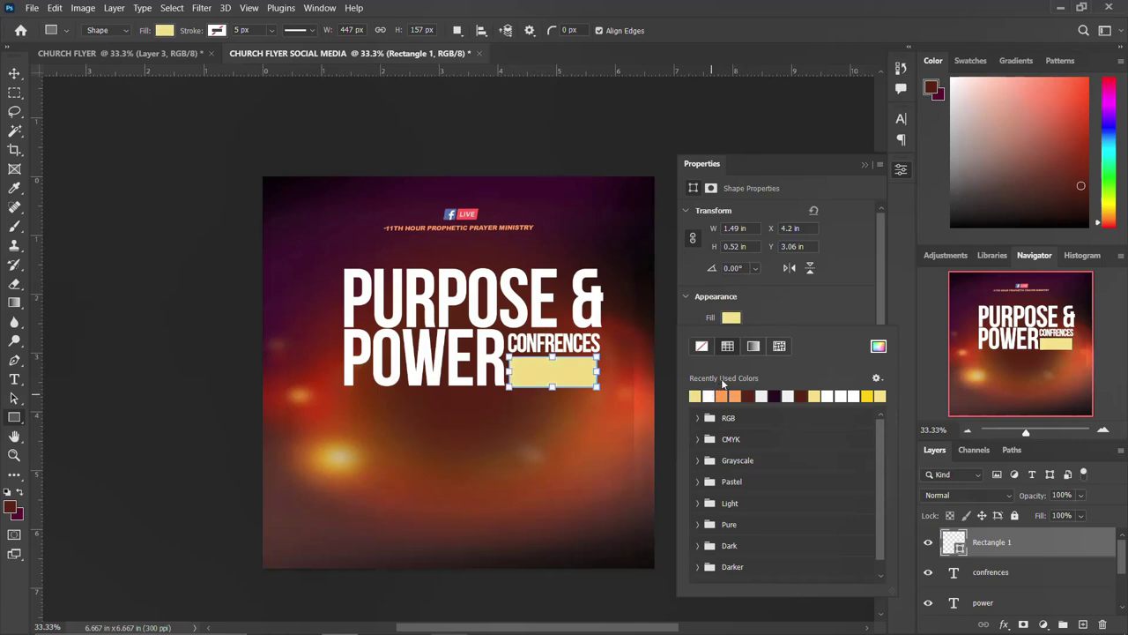
pyautogui.click(901, 170)
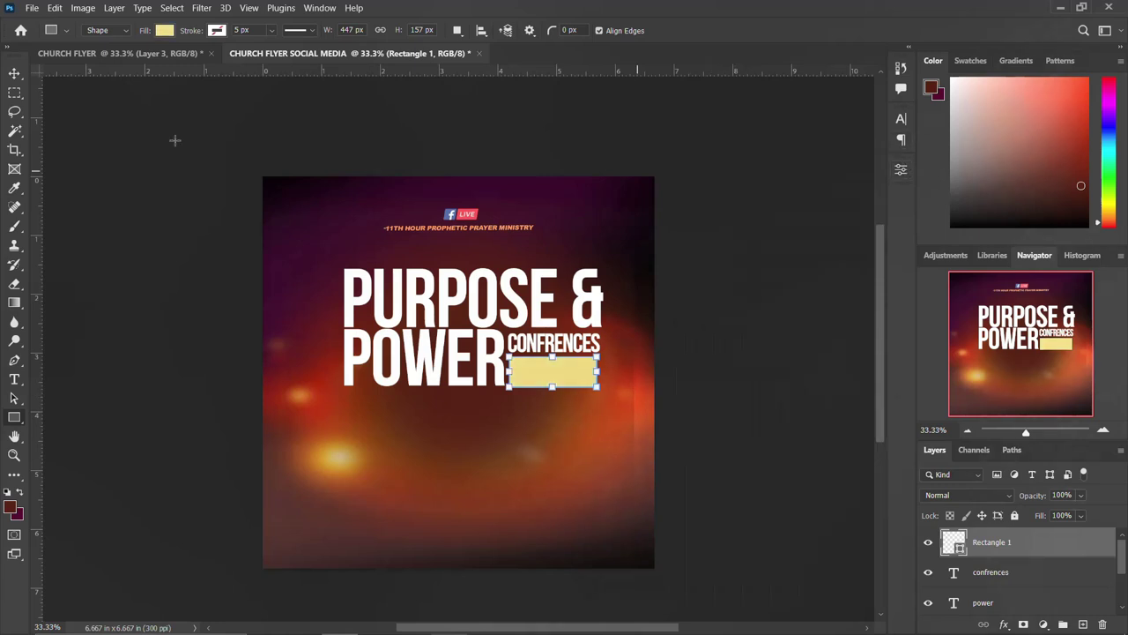
pyautogui.click(14, 73)
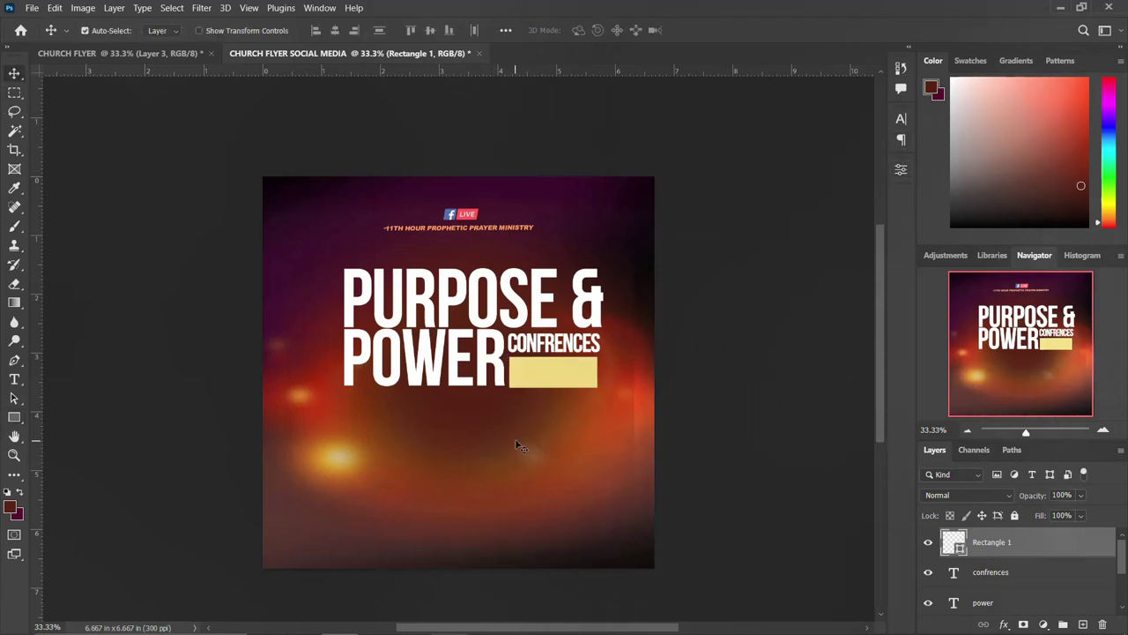
# - Duplicate the POWER text below the original and change its wording to 2024
pyautogui.click(463, 379)
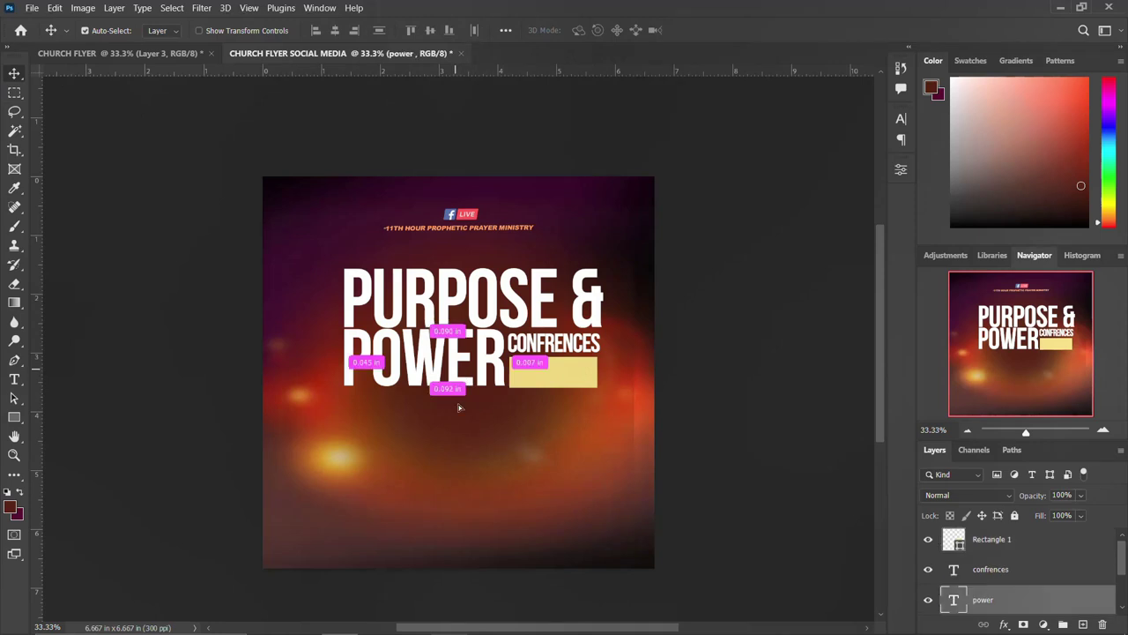
pyautogui.moveTo(458, 379); pyautogui.dragTo(473, 459)
pyautogui.doubleClick(469, 448)
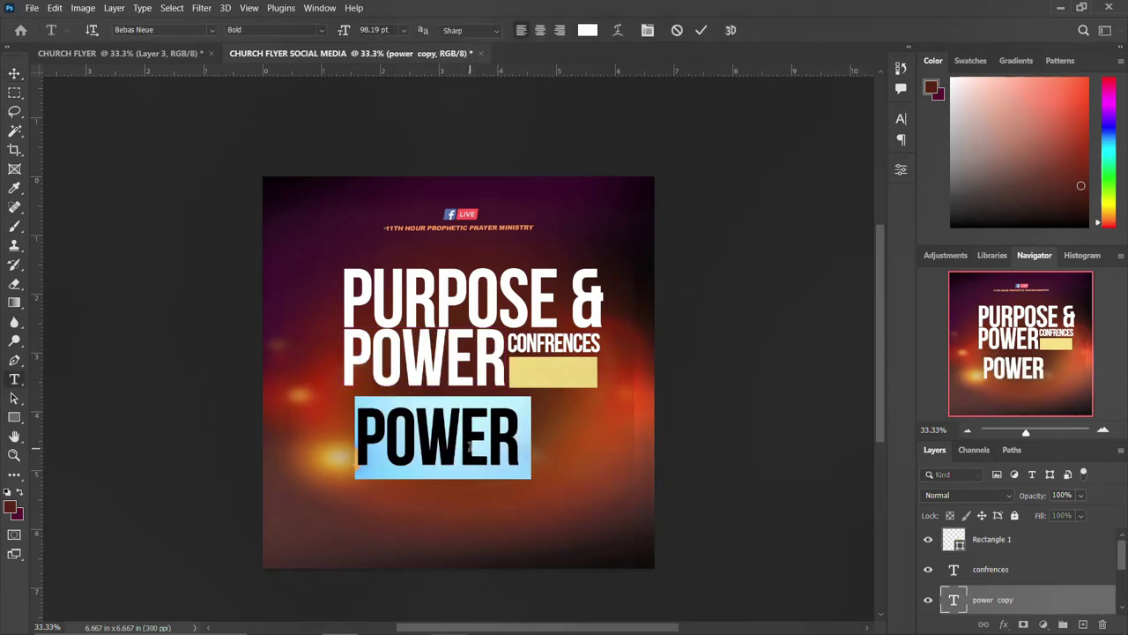
pyautogui.write('2024')
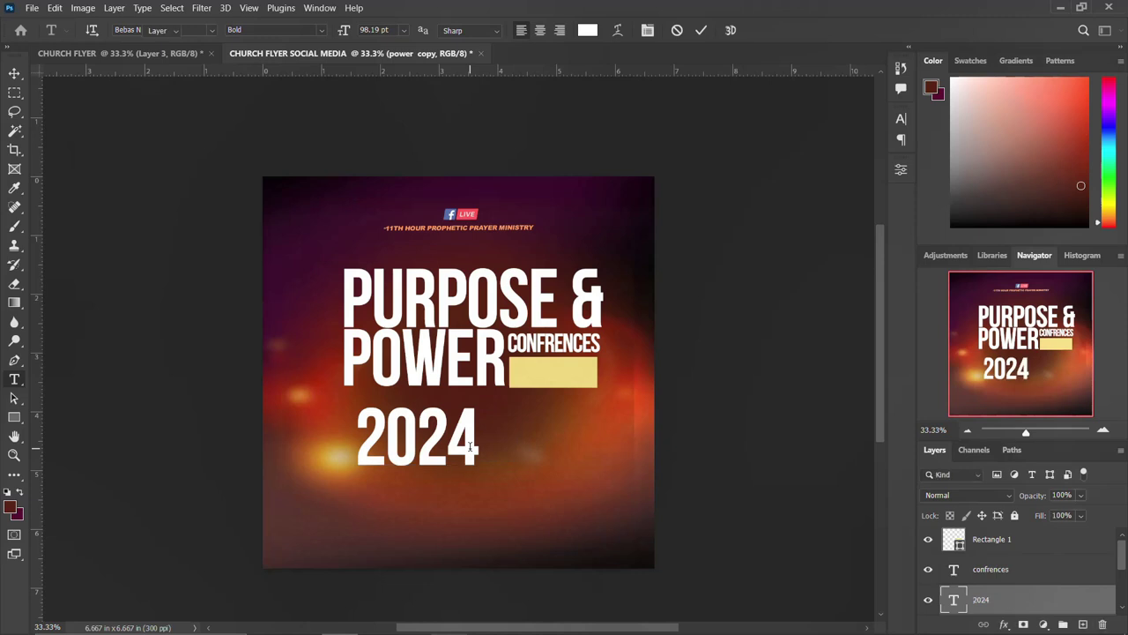
pyautogui.hotkey('ctrl', 'Return')
# - Scale 2024 down onto the yellow box and stack its layer above Rectangle 1
pyautogui.hotkey('ctrl', 't')
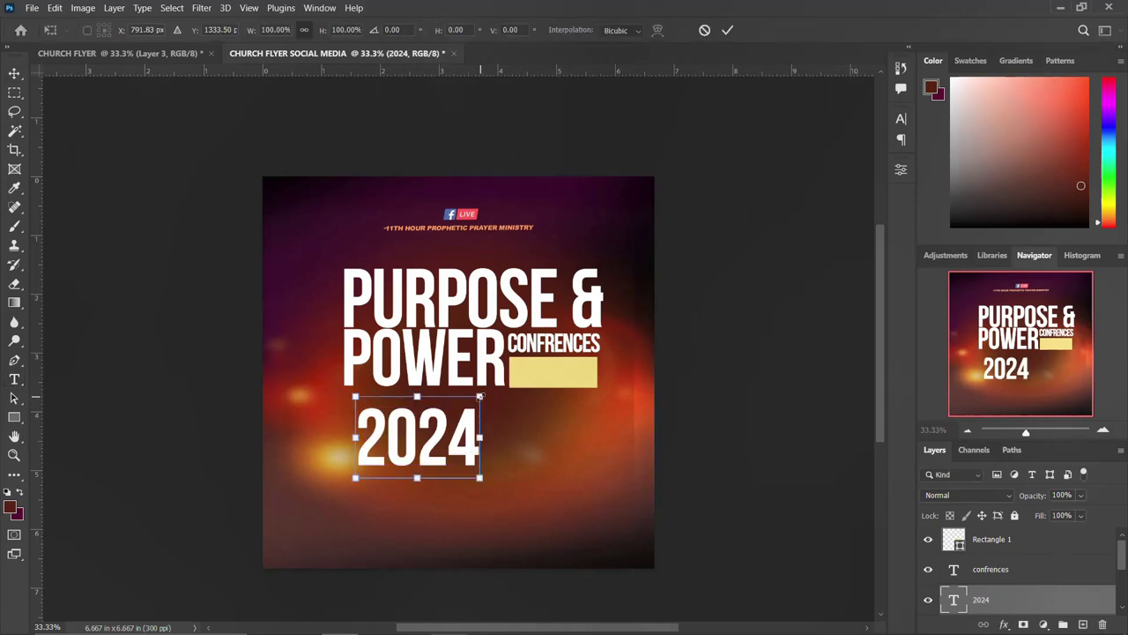
pyautogui.moveTo(479, 396)
pyautogui.mouseDown()
pyautogui.moveTo(413, 439)
pyautogui.moveTo(551, 377)
pyautogui.mouseUp()
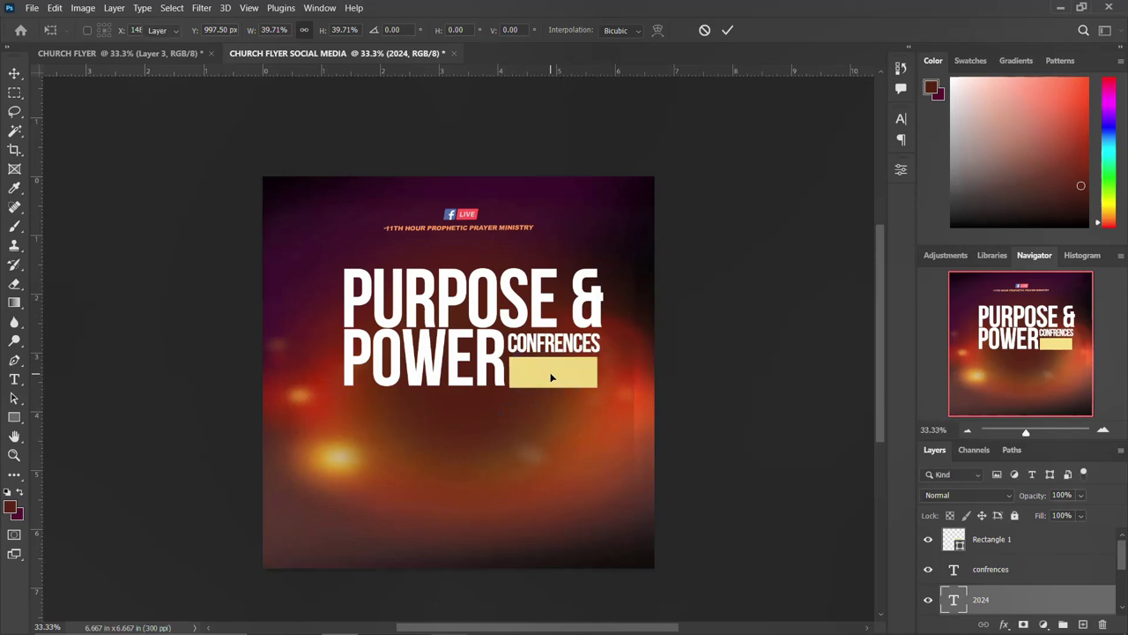
pyautogui.press('Return')
pyautogui.moveTo(1023, 599); pyautogui.dragTo(1027, 533)
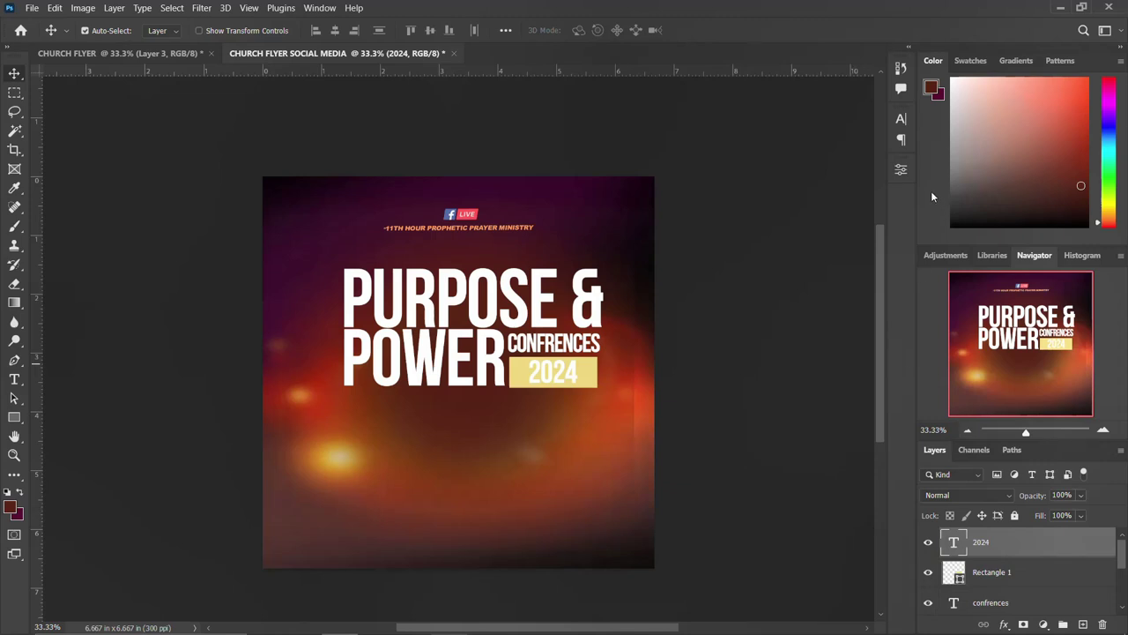
# - Colour the 2024 text dark maroon 3f091c in the Character panel
pyautogui.click(900, 121)
pyautogui.click(870, 205)
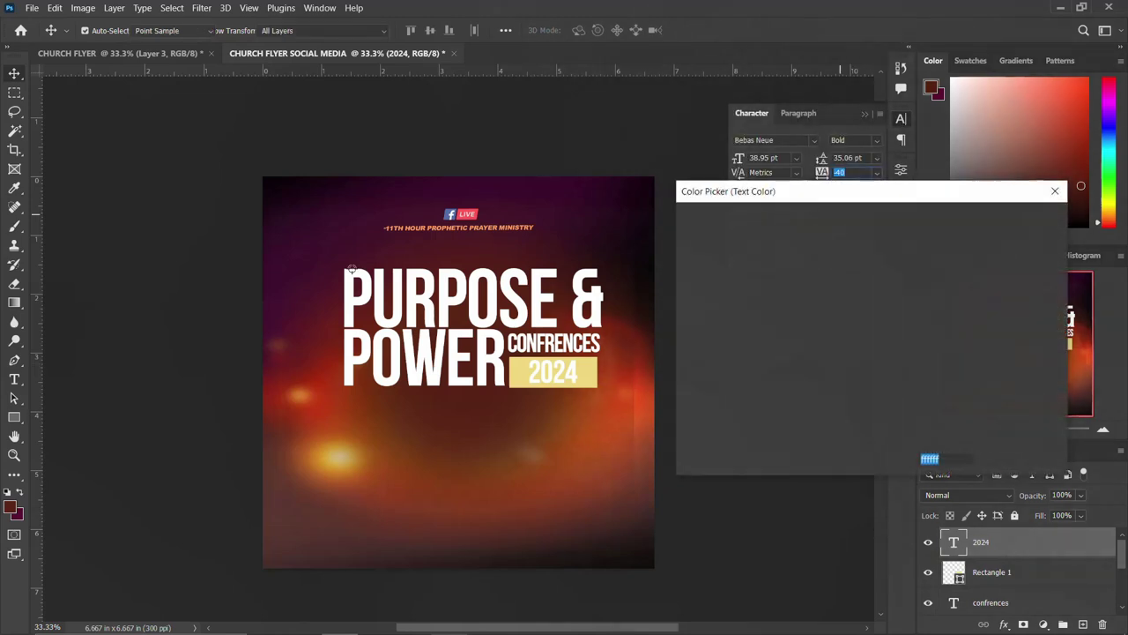
pyautogui.click(318, 193)
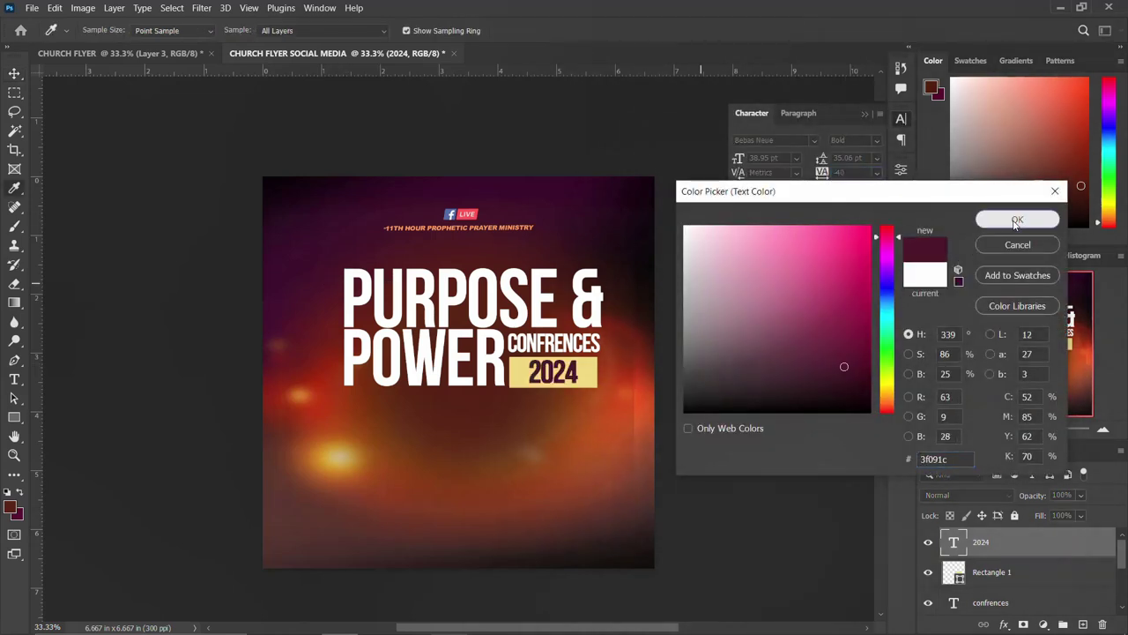
pyautogui.click(1016, 220)
pyautogui.click(901, 121)
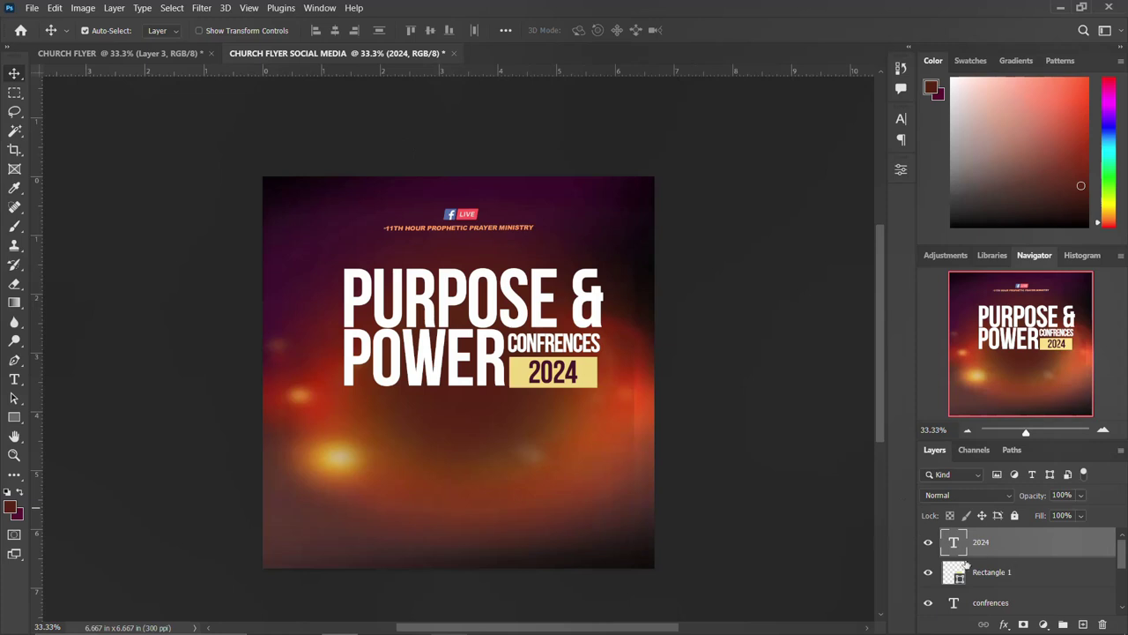
# - Apply a reversed linear peach-to-red Gradient Overlay to POWER, then to PURPOSE &
pyautogui.click(446, 363)
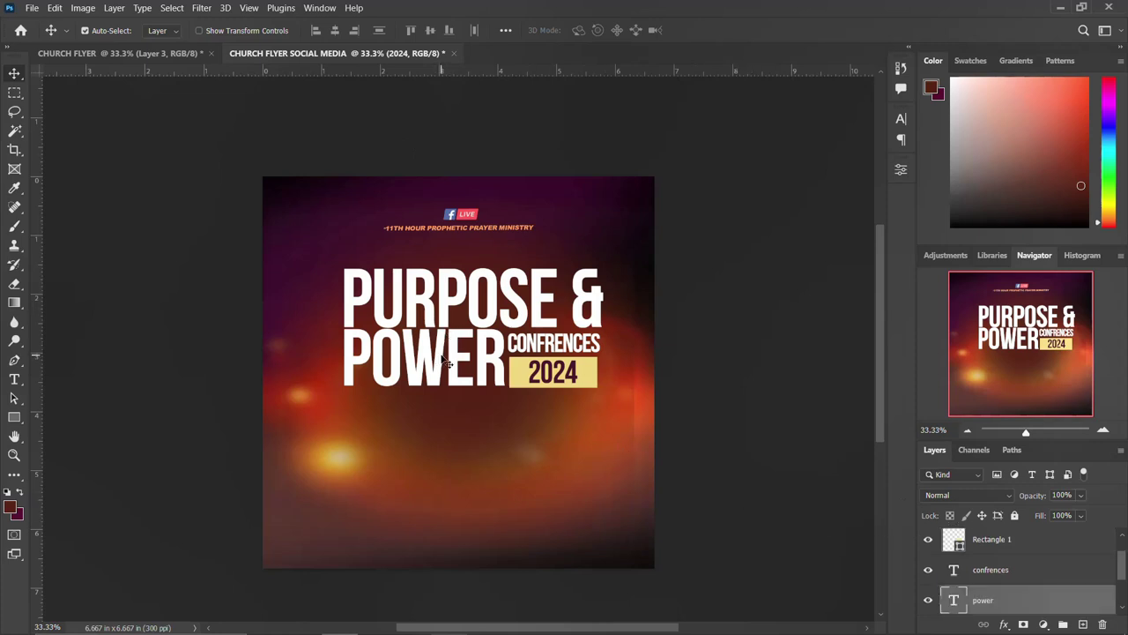
pyautogui.scroll(-1, 1024, 583)
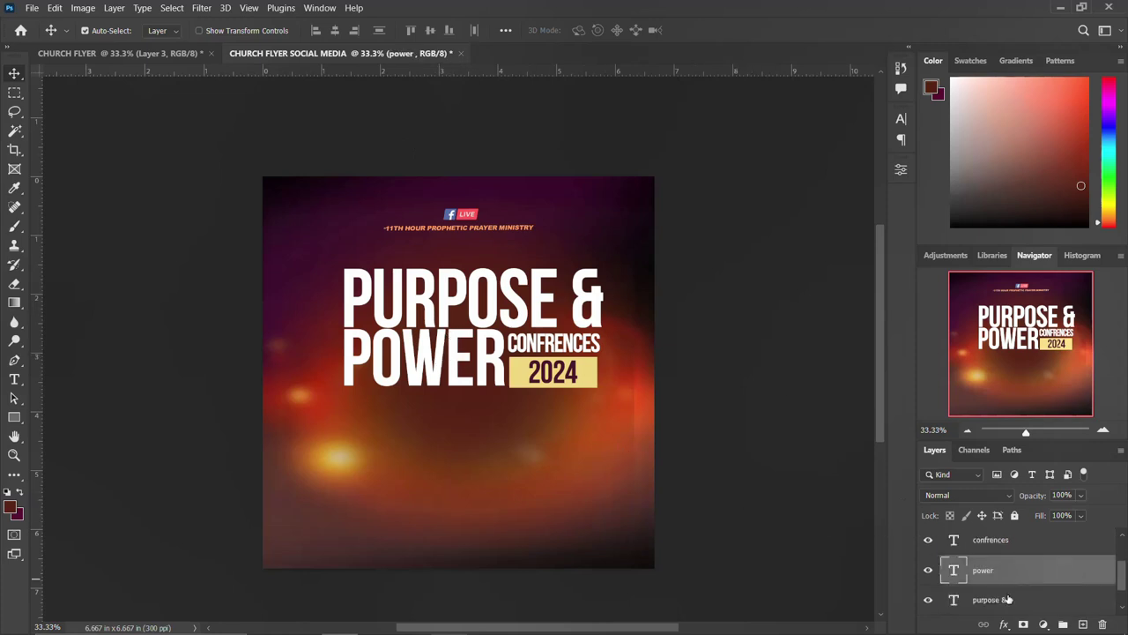
pyautogui.keyDown('shift'); pyautogui.click(1049, 599); pyautogui.keyUp('shift')
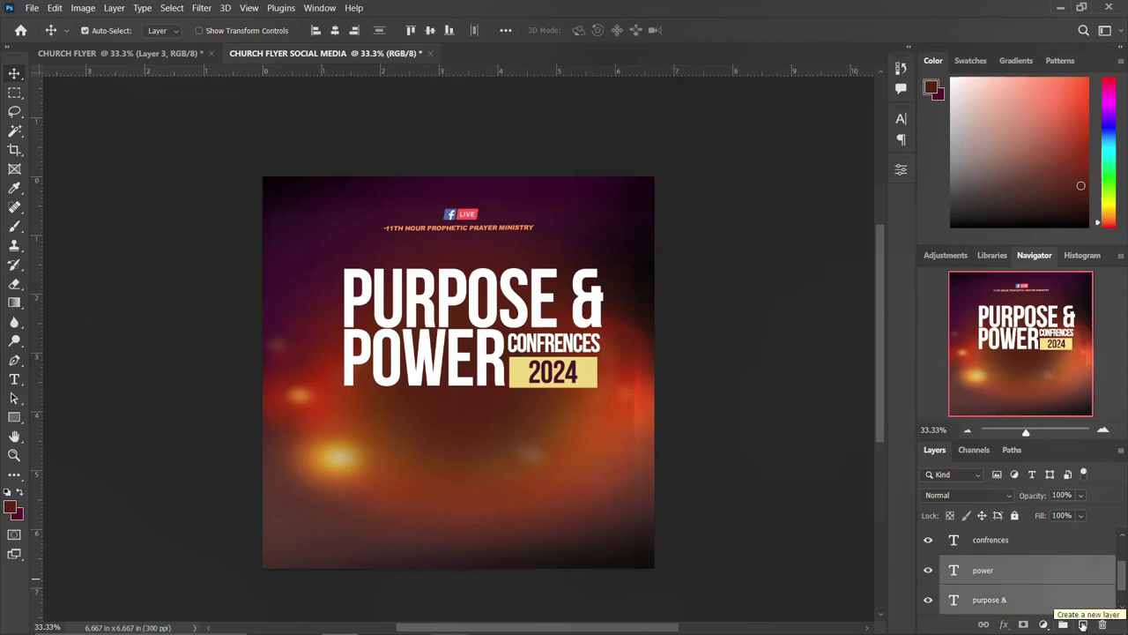
pyautogui.click(1091, 572)
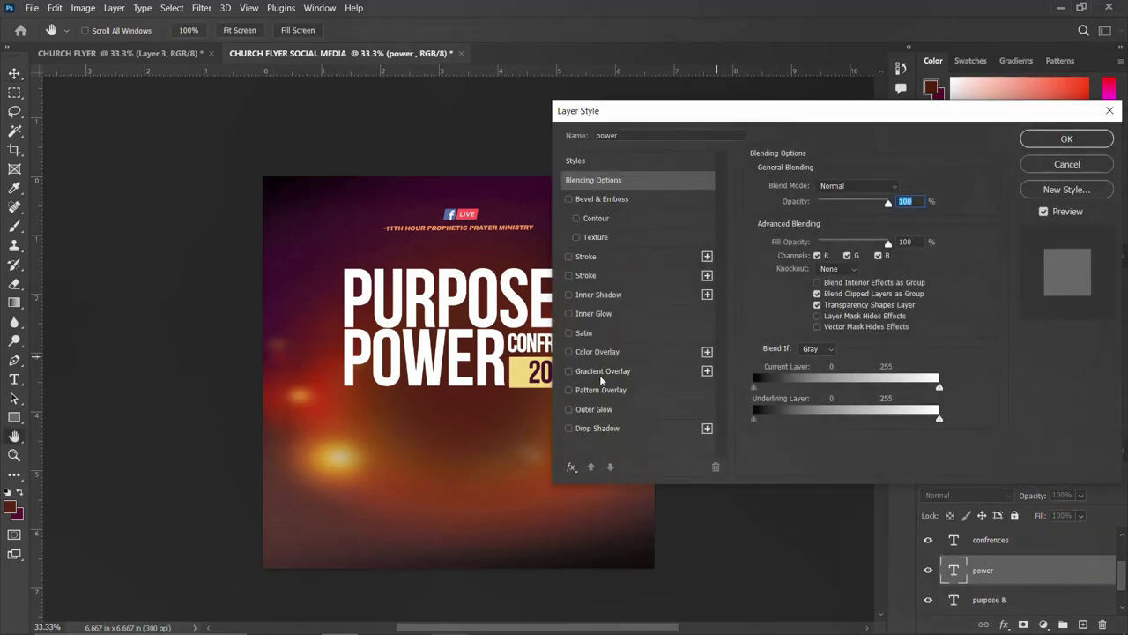
pyautogui.click(600, 373)
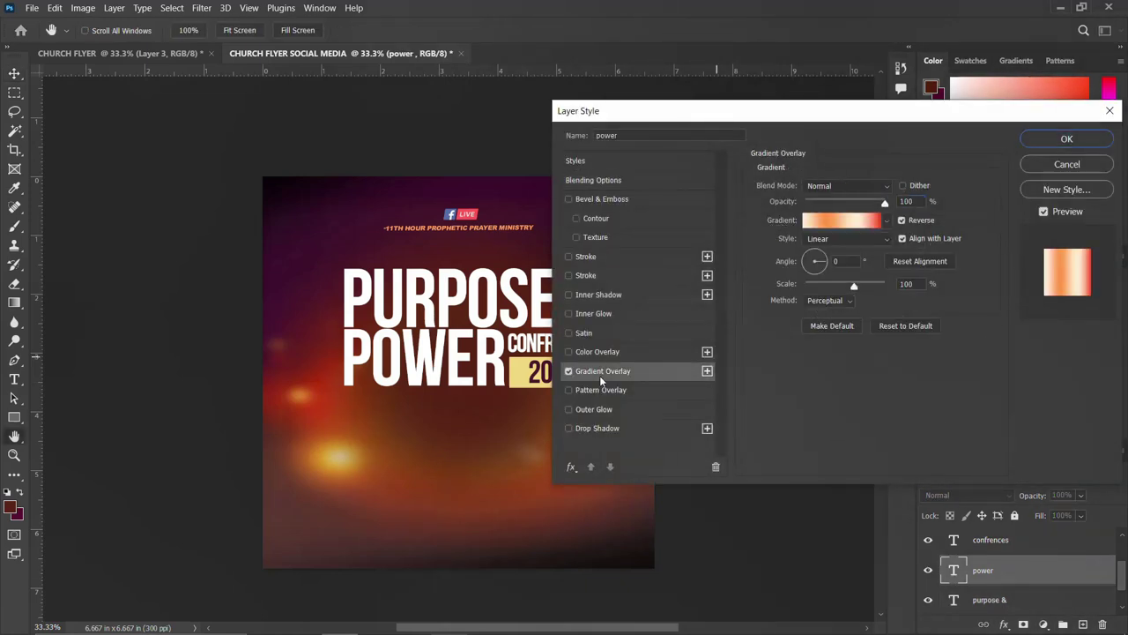
pyautogui.click(1067, 139)
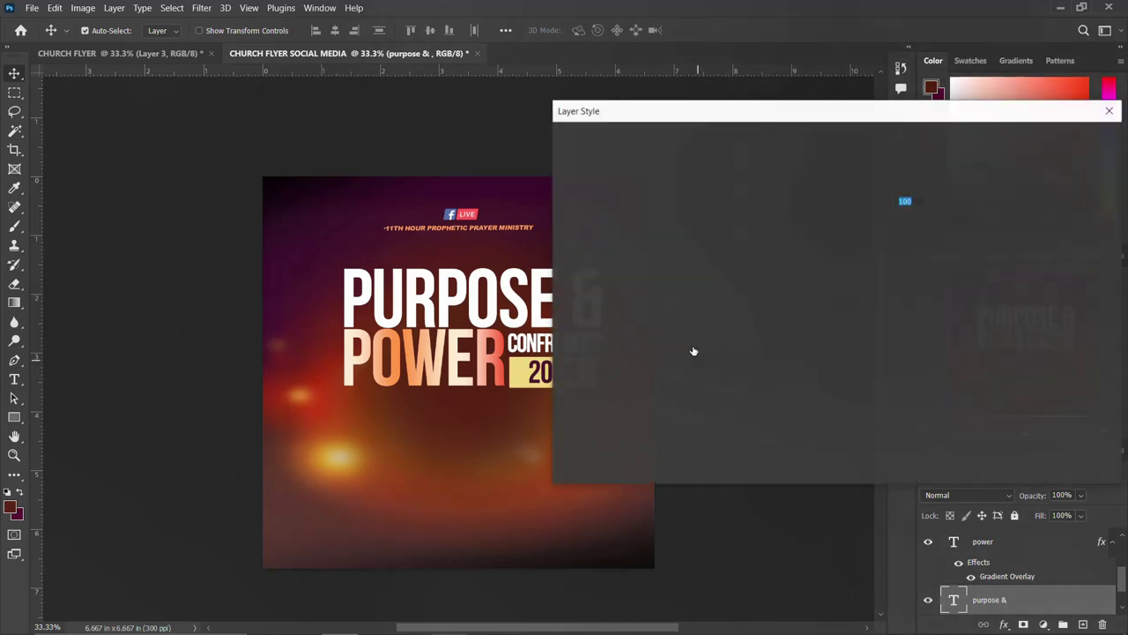
pyautogui.click(602, 370)
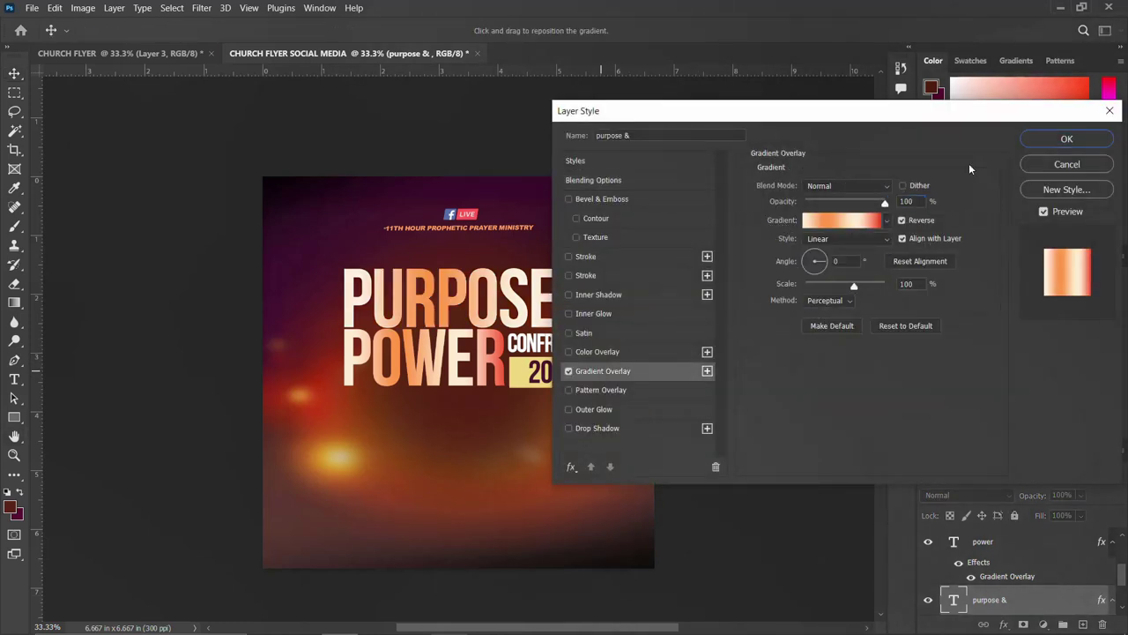
pyautogui.click(1069, 140)
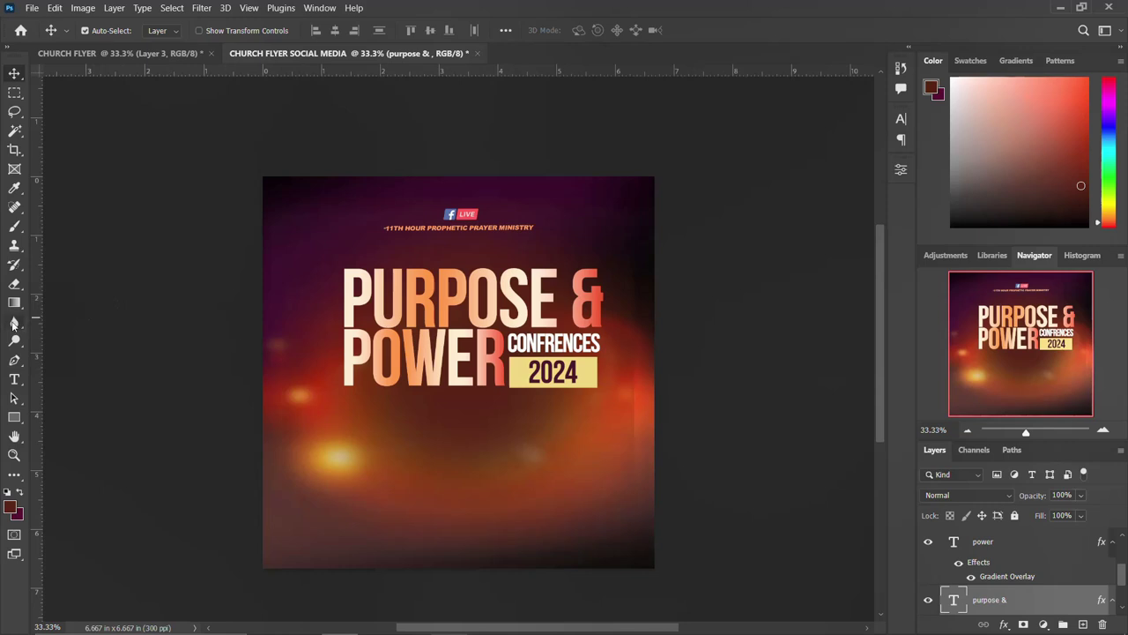
# - Add a vertical guide at the CONFRENCES edge and widen the yellow box to about 103%
pyautogui.moveTo(39, 321); pyautogui.dragTo(510, 346)
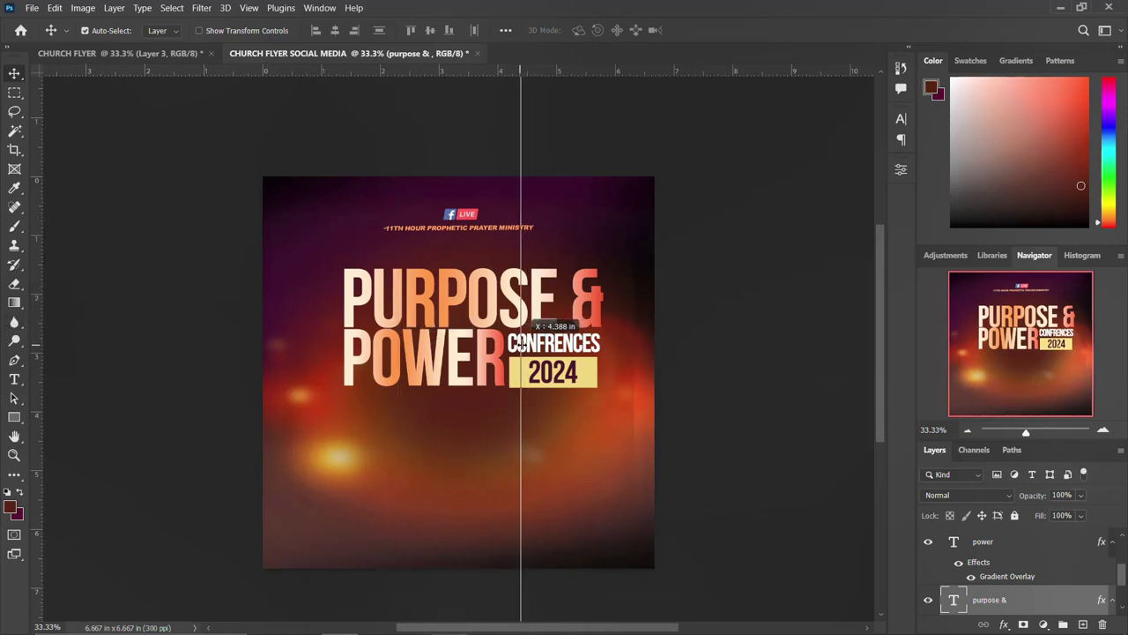
pyautogui.moveTo(511, 346); pyautogui.dragTo(510, 348)
pyautogui.click(595, 380)
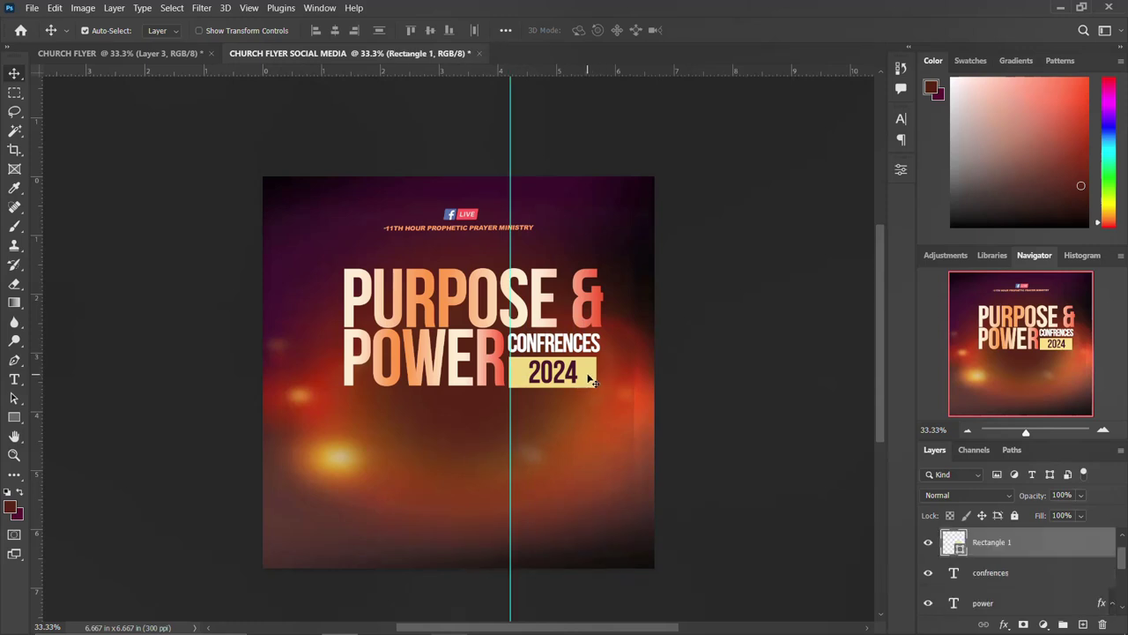
pyautogui.hotkey('ctrl', 't')
pyautogui.moveTo(596, 372); pyautogui.dragTo(599, 373)
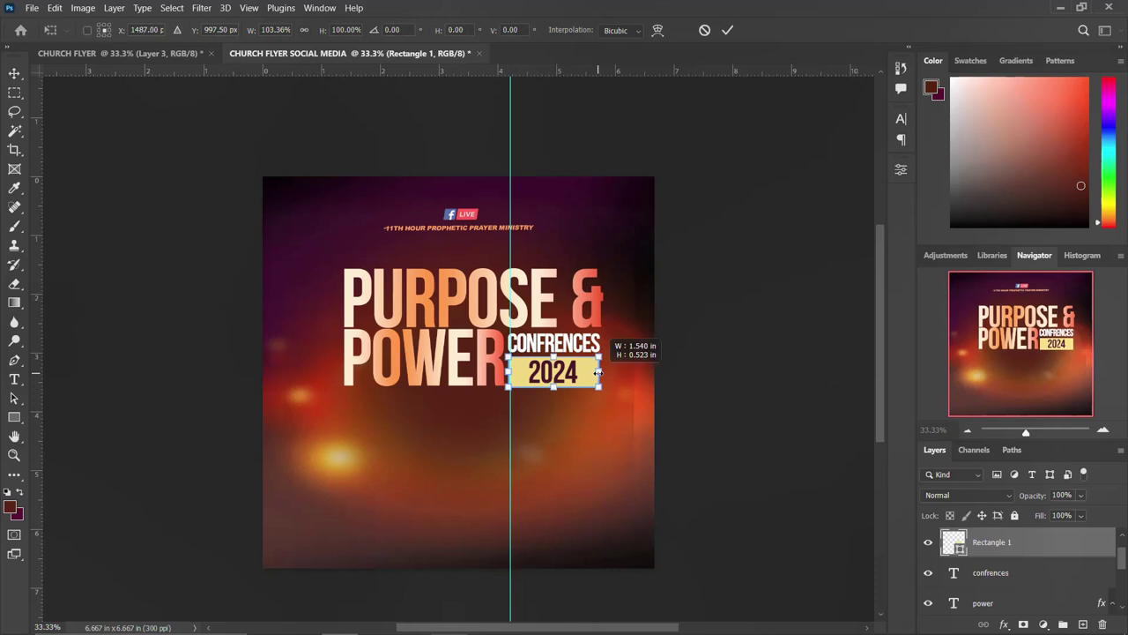
pyautogui.press('Return')
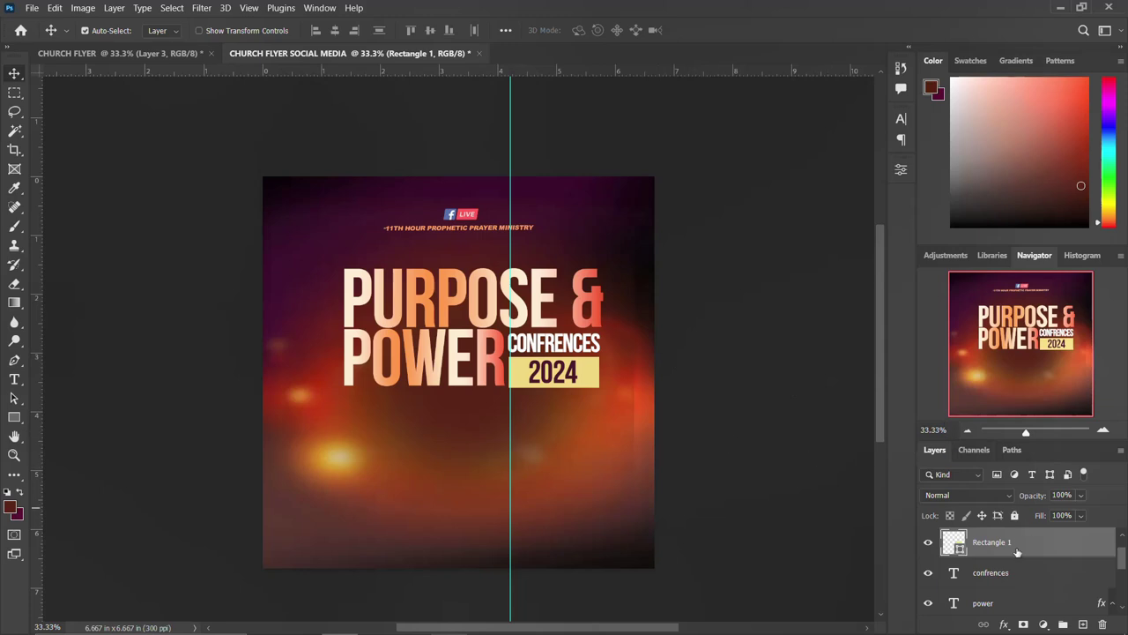
# - Group the headline, CONFRENCES, 2024 and yellow box layers into a folder named THEME
pyautogui.scroll(-1, 1008, 582)
pyautogui.scroll(-2, 1007, 582)
pyautogui.scroll(-2, 1007, 582)
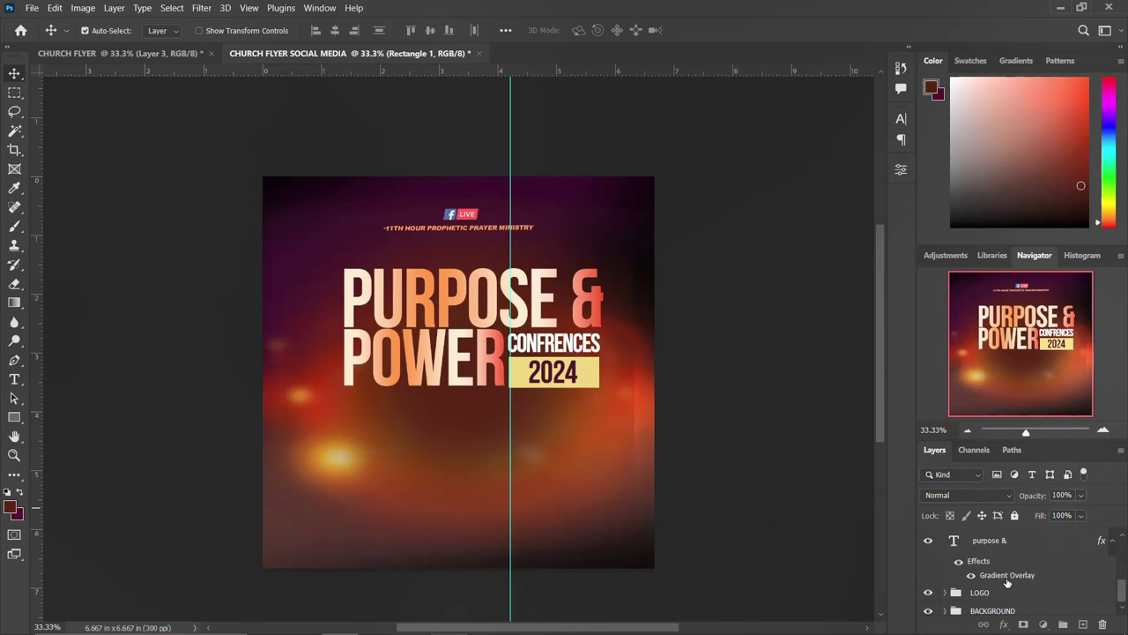
pyautogui.scroll(3, 1007, 582)
pyautogui.scroll(3, 1007, 564)
pyautogui.keyDown('ctrl'); pyautogui.click(1008, 551); pyautogui.keyUp('ctrl')
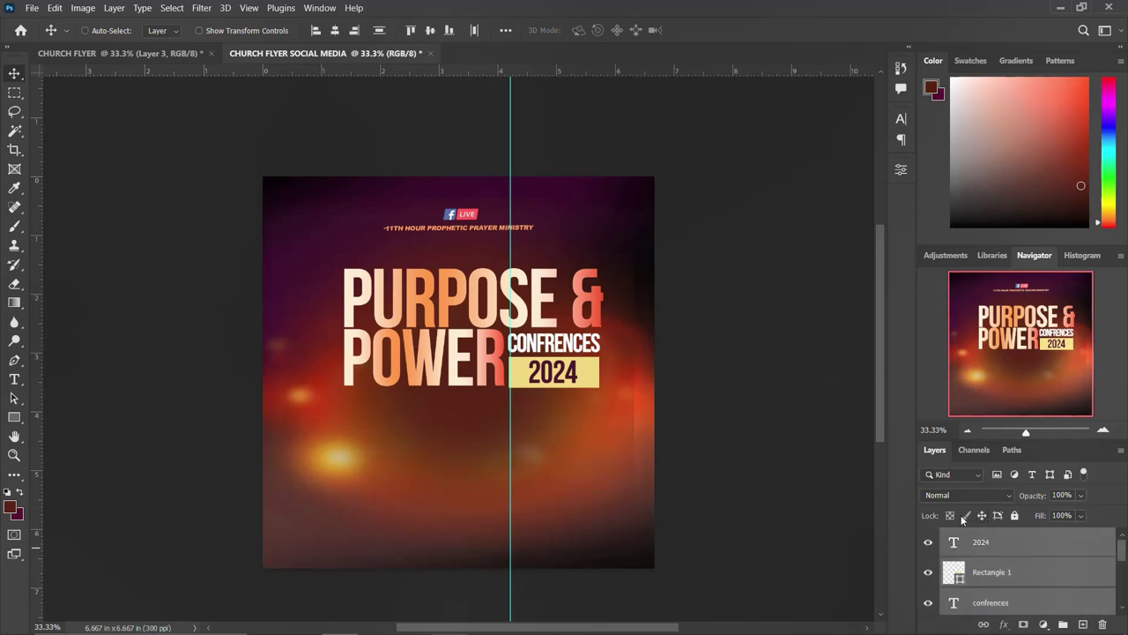
pyautogui.hotkey('ctrl', 't')
pyautogui.press('Return')
pyautogui.hotkey('ctrl', 'g')
pyautogui.doubleClick(982, 536)
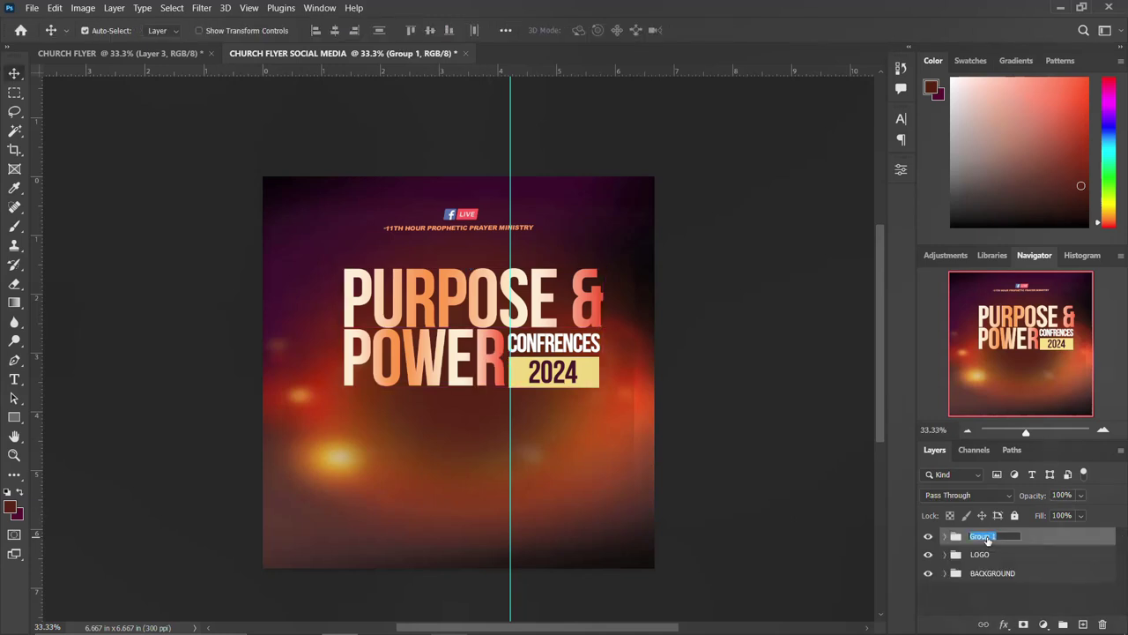
pyautogui.write('THEME')
pyautogui.press('Return')
# - Create a 6-column, 5-row guide layout over the flyer
pyautogui.click(249, 8)
pyautogui.moveTo(263, 373)
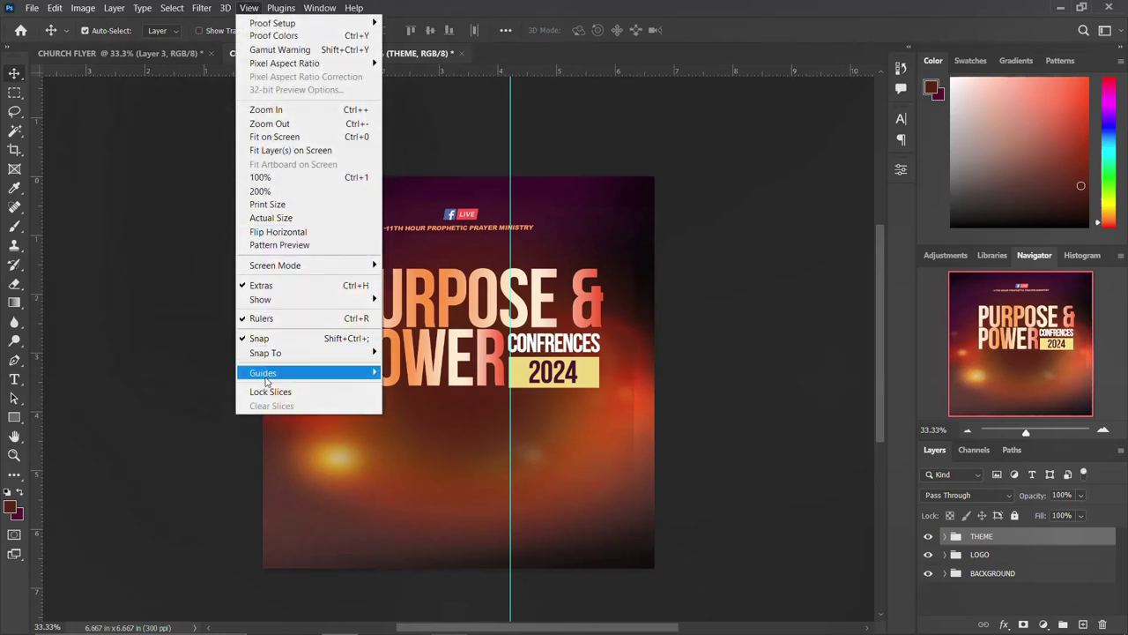
pyautogui.click(446, 467)
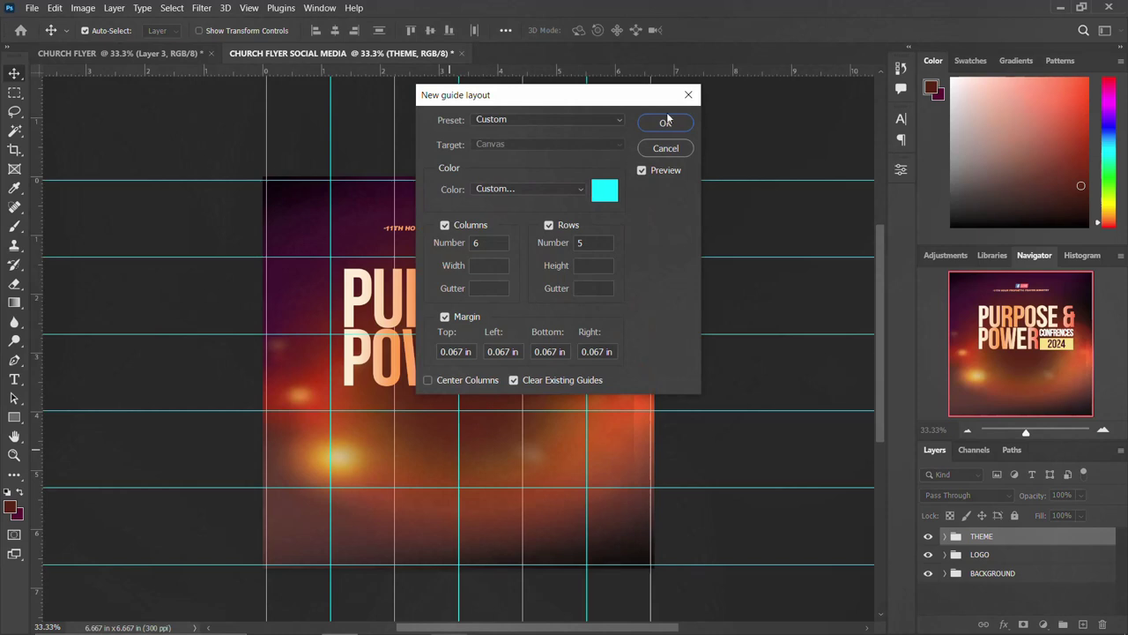
pyautogui.click(666, 123)
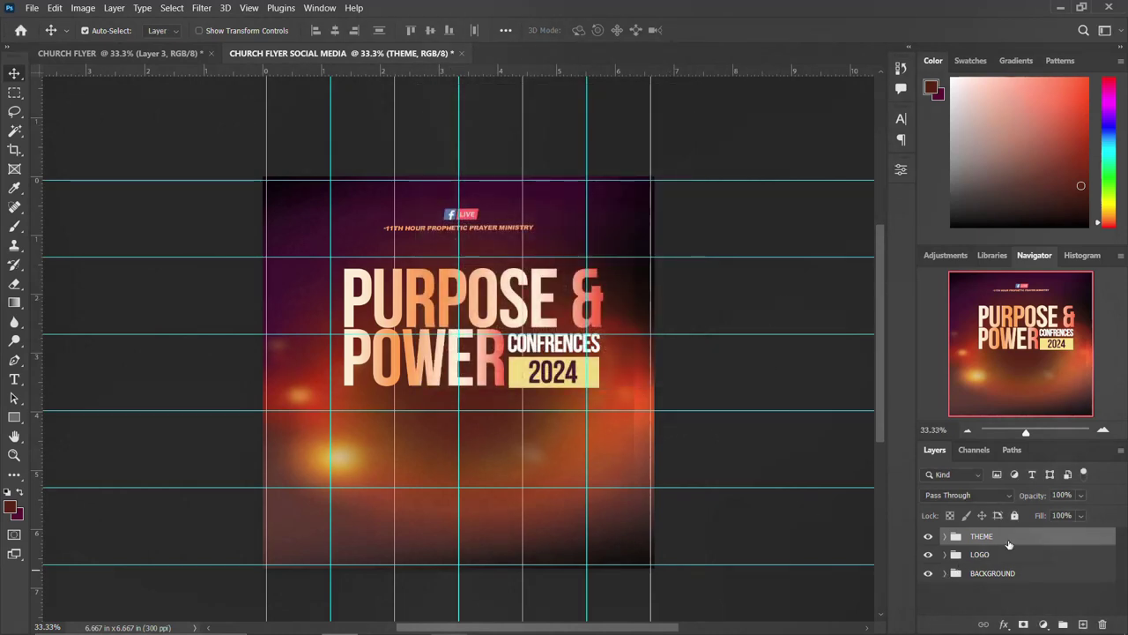
# - Shift the THEME title block up-left to line up with the guides
pyautogui.hotkey('ctrl', 't')
pyautogui.moveTo(504, 318); pyautogui.dragTo(489, 307)
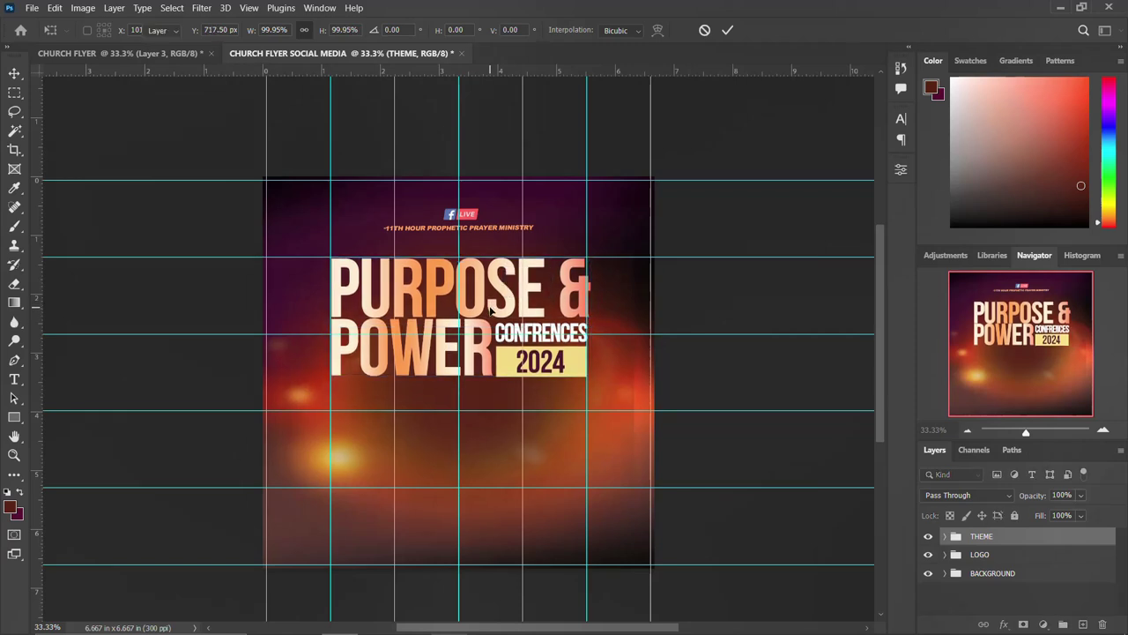
pyautogui.press('Return')
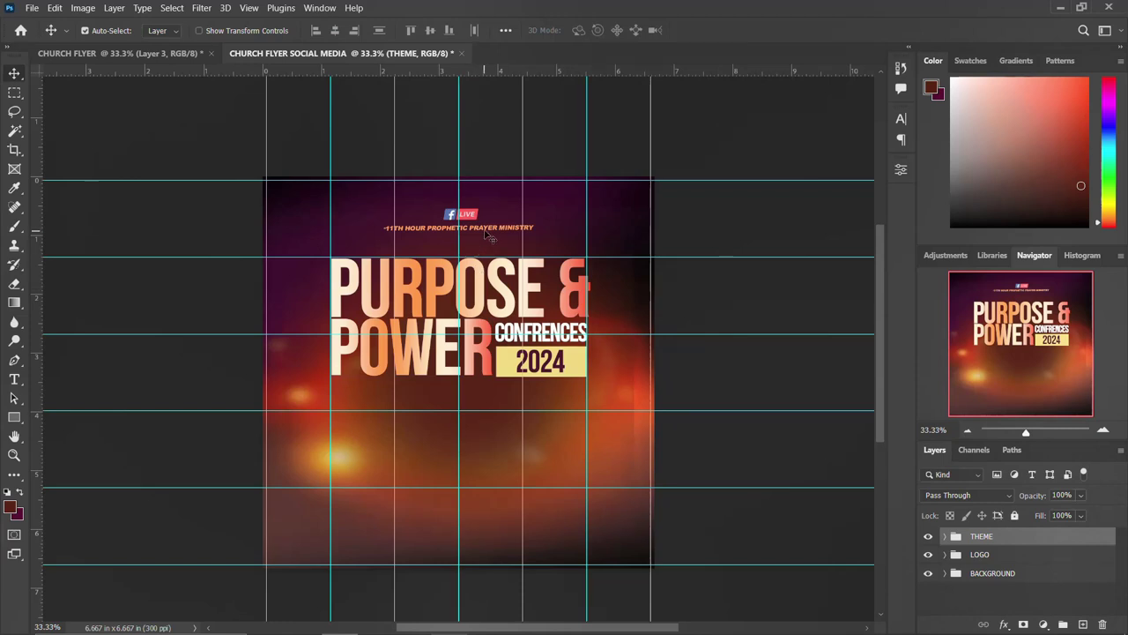
# - Change the LOGO ministry name's Color Overlay to the light peach sampled from PURPOSE
pyautogui.click(487, 234)
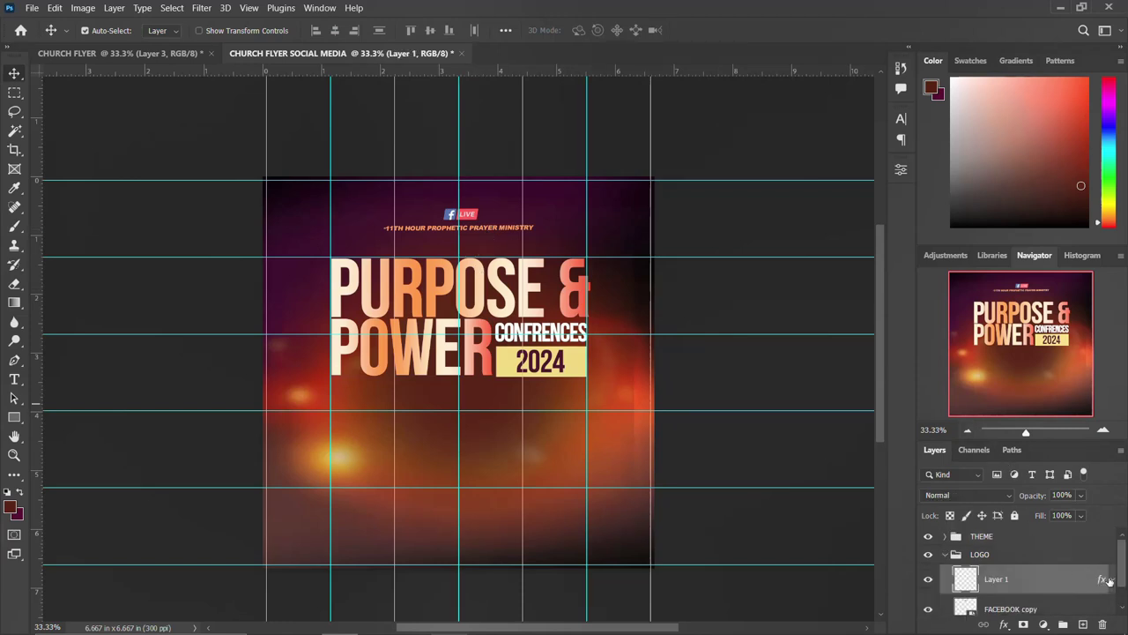
pyautogui.scroll(-1, 1108, 579)
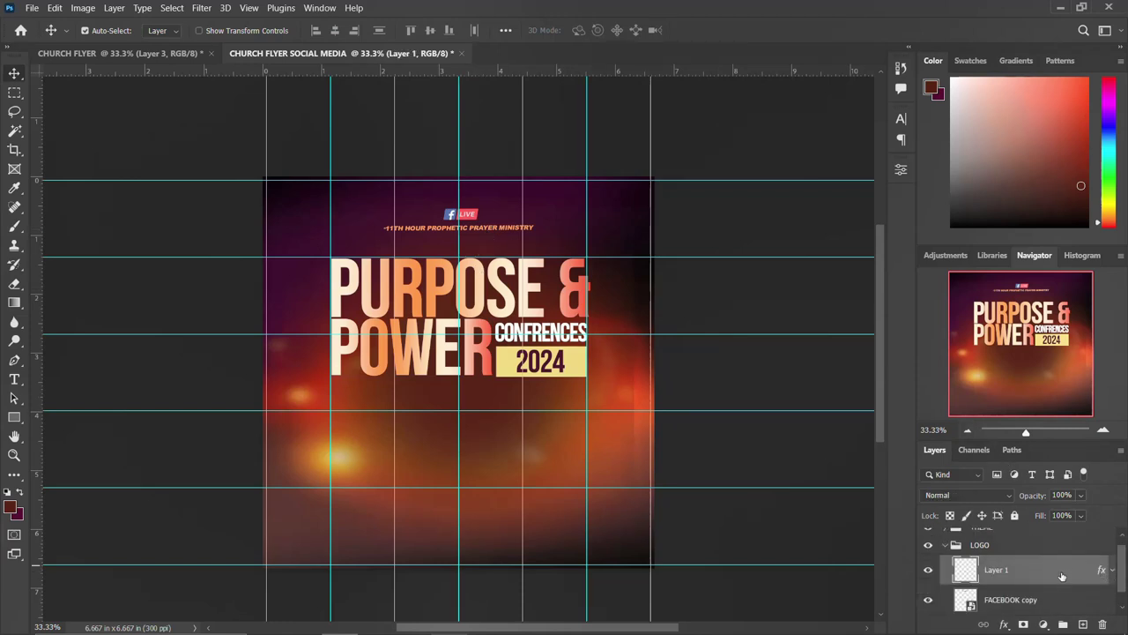
pyautogui.click(1113, 570)
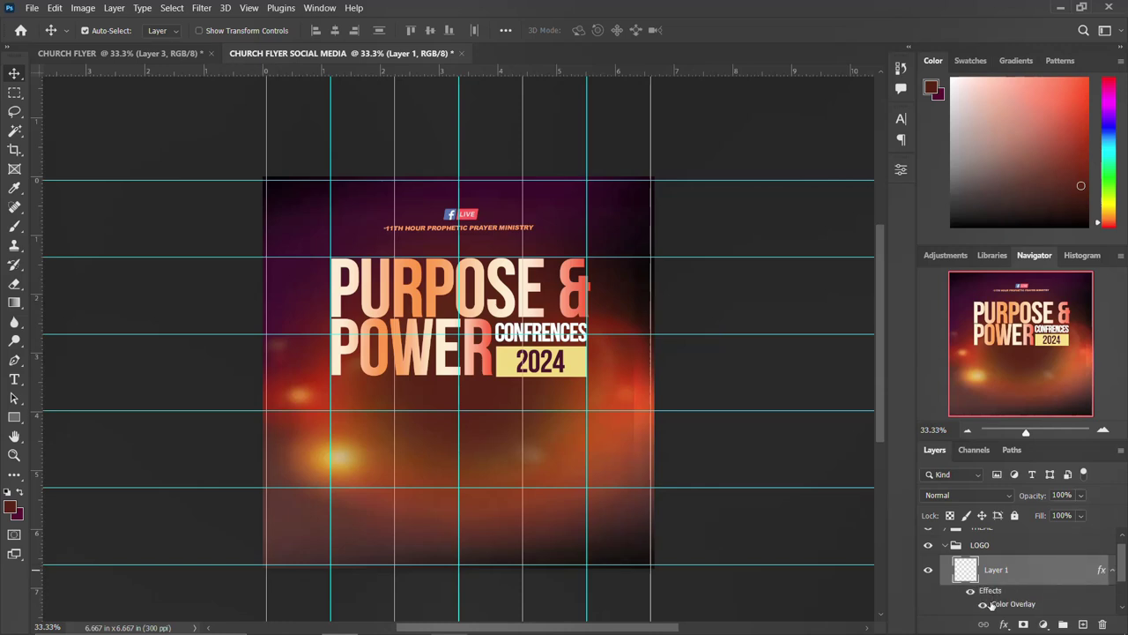
pyautogui.press('h')
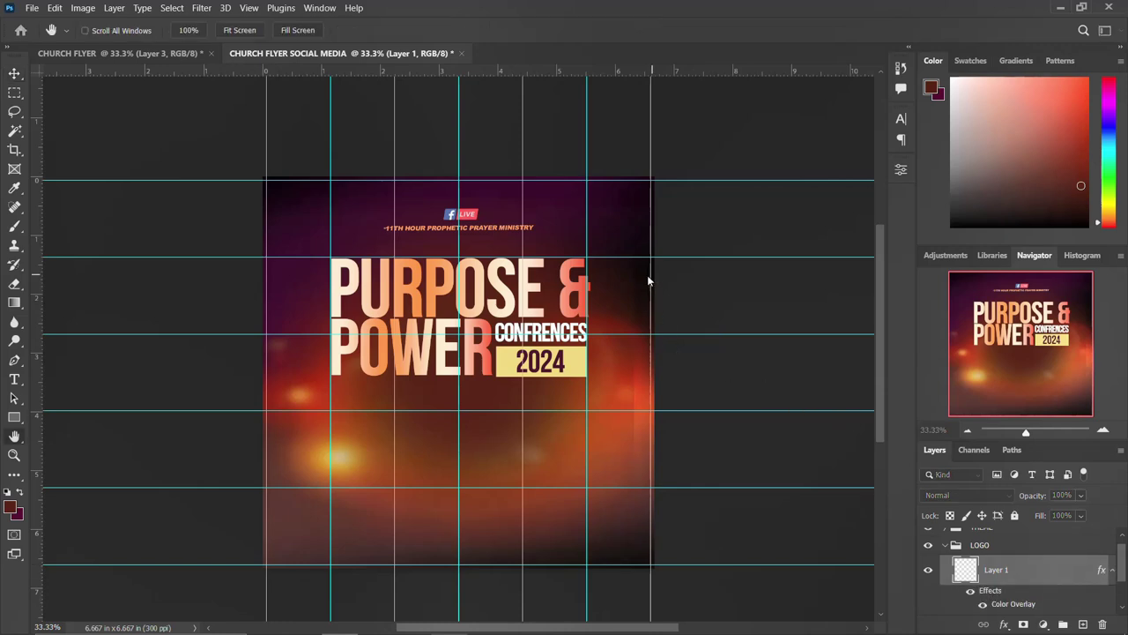
pyautogui.doubleClick(1004, 604)
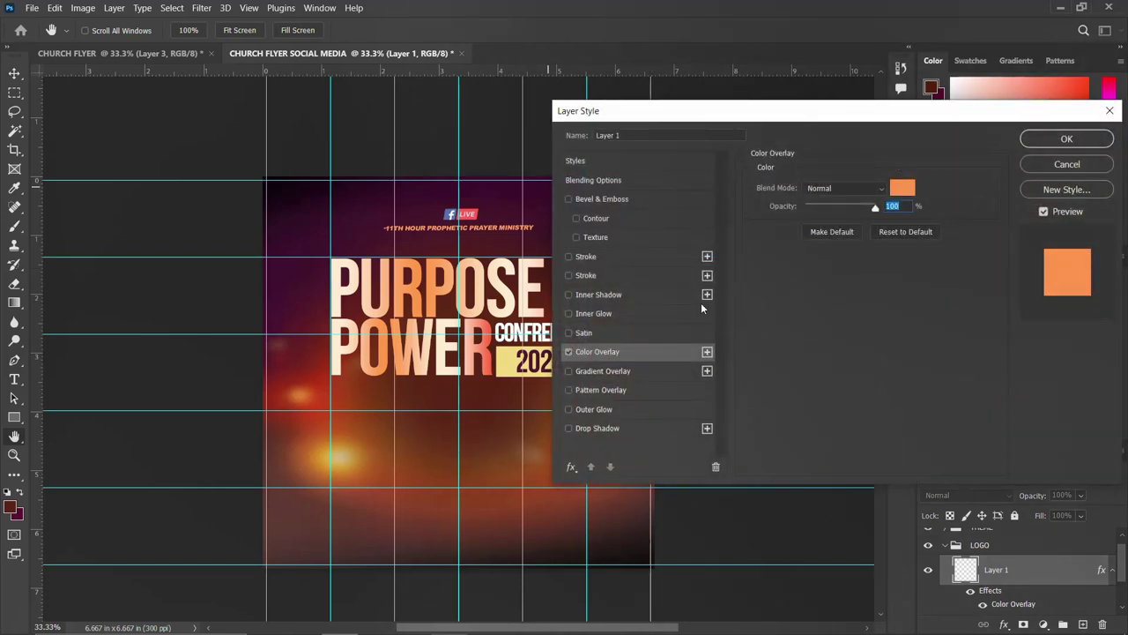
pyautogui.click(907, 187)
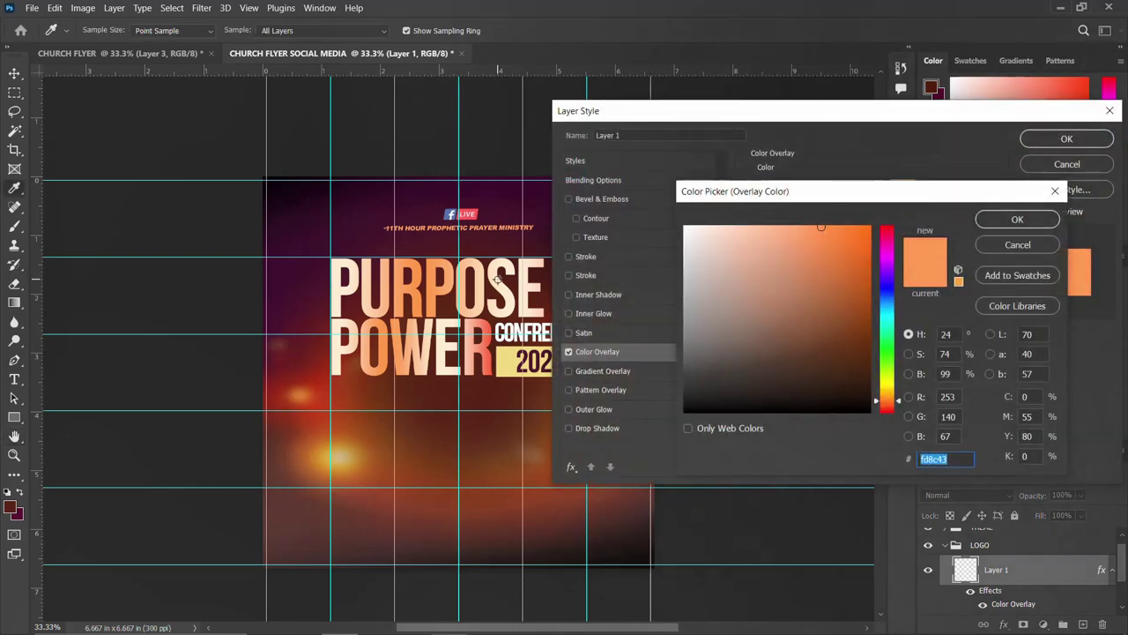
pyautogui.click(500, 277)
pyautogui.click(1013, 220)
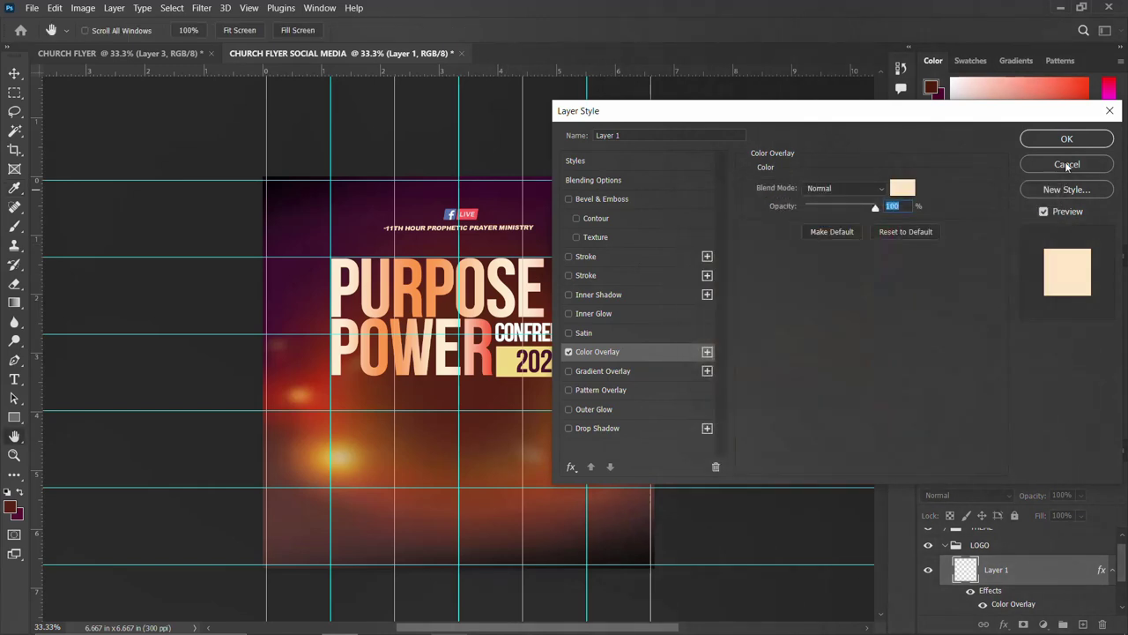
pyautogui.click(1066, 139)
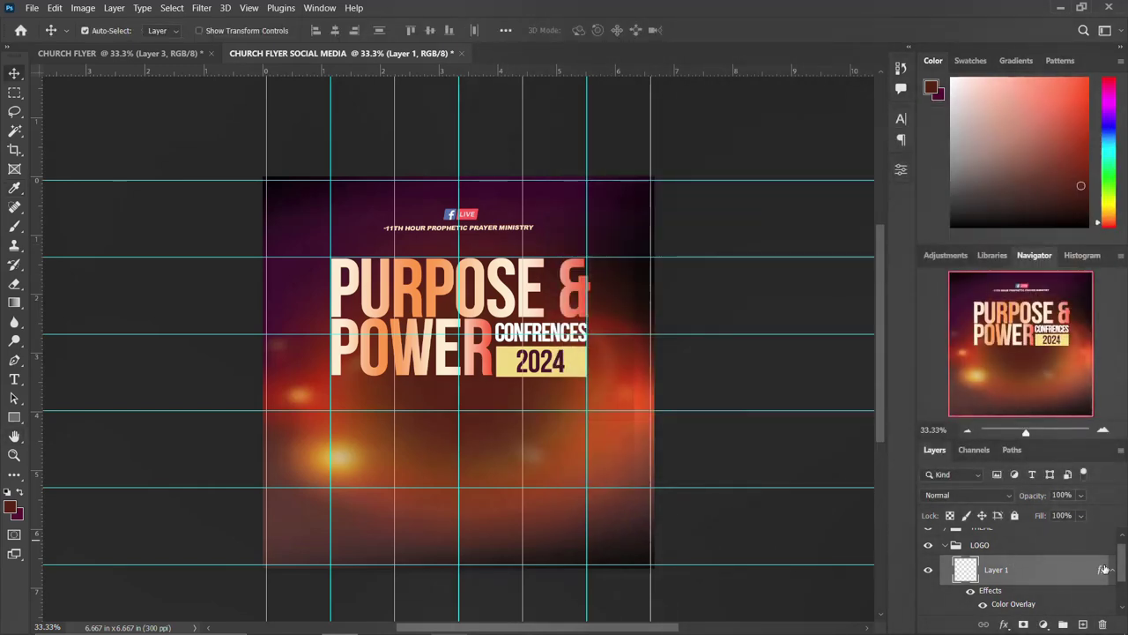
pyautogui.click(946, 547)
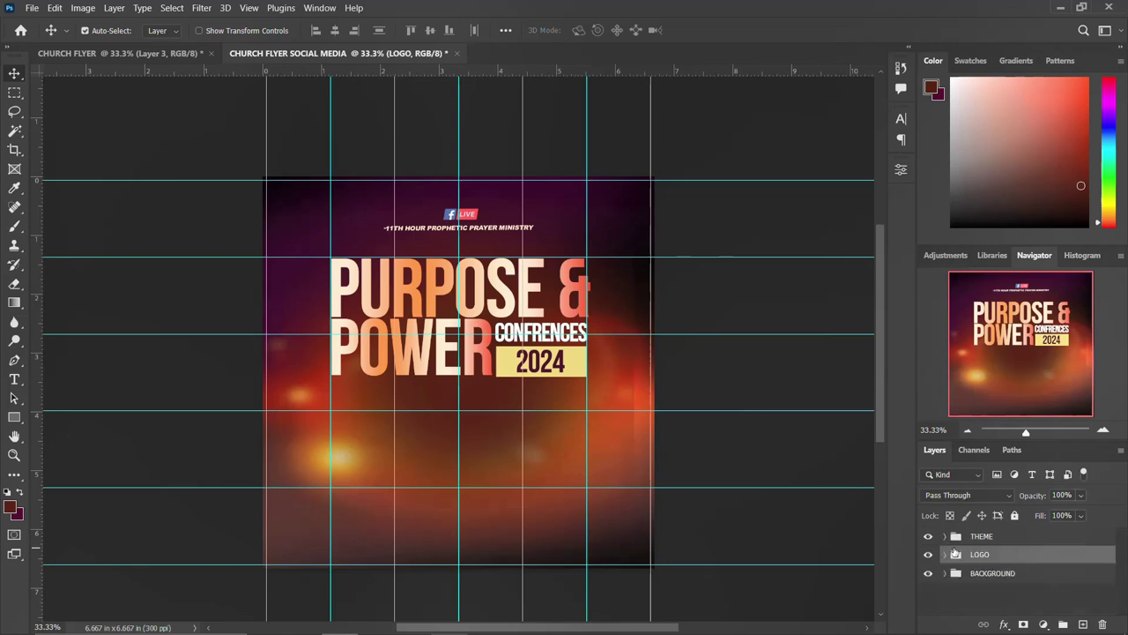
pyautogui.click(994, 538)
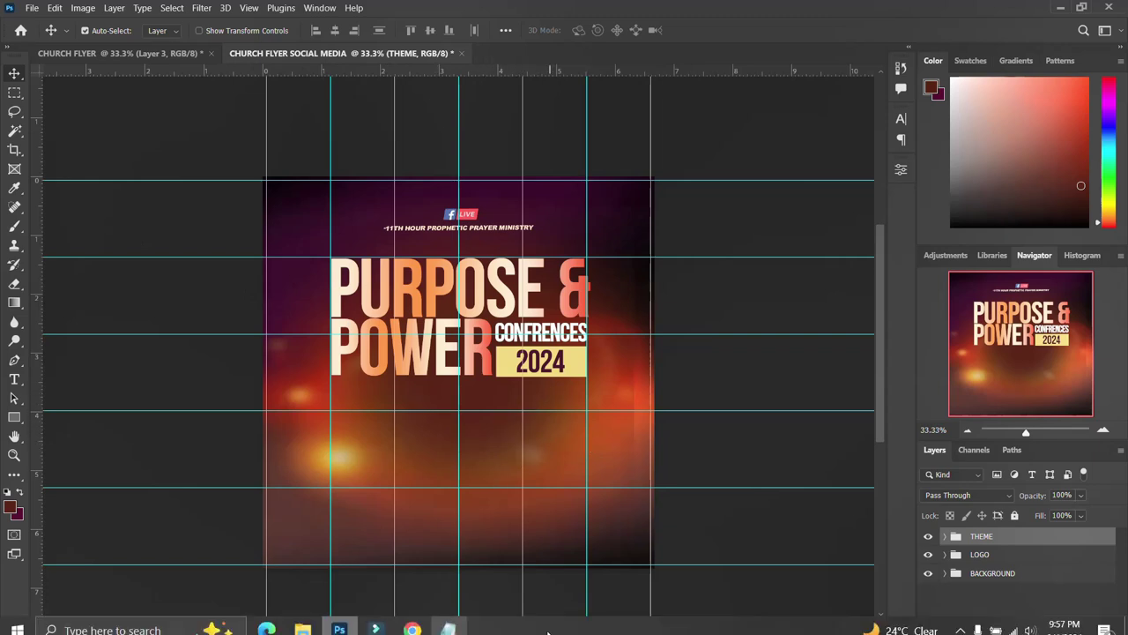
# - Paste the first minister's name from the notes as text below the headline, aligned to a guide
pyautogui.click(450, 620)
pyautogui.moveTo(580, 312); pyautogui.dragTo(489, 300)
pyautogui.click(379, 355)
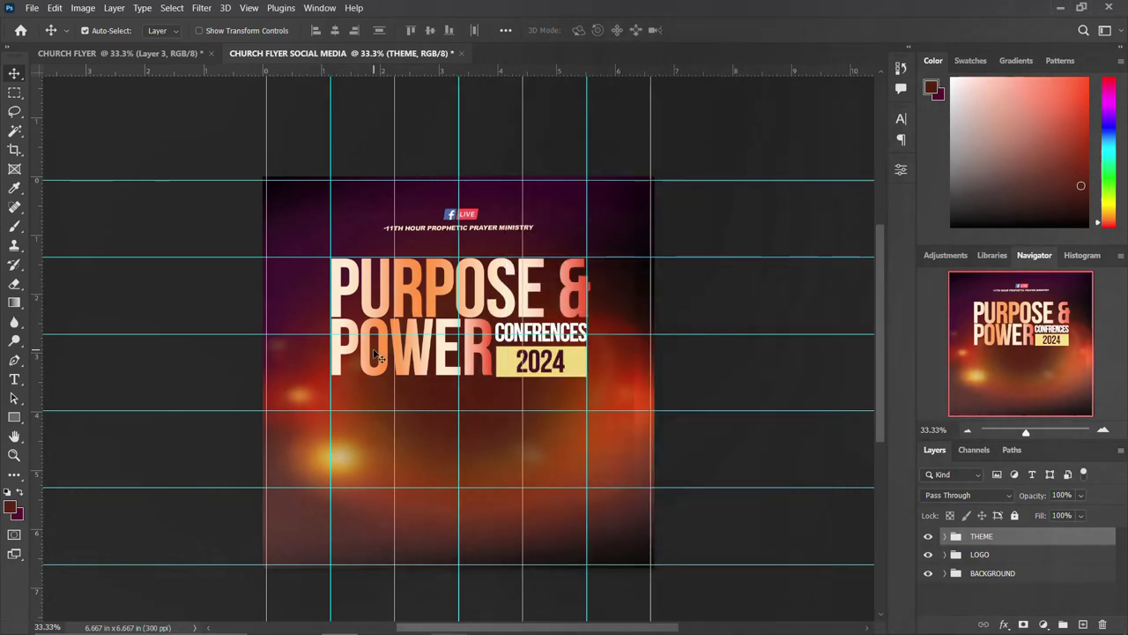
pyautogui.press('t')
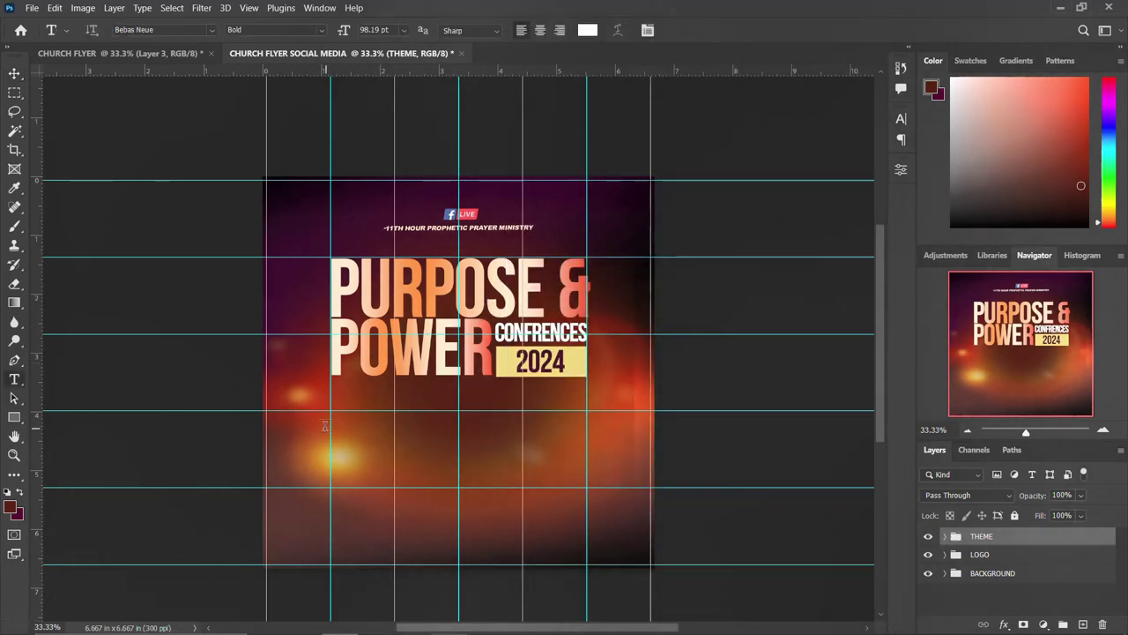
pyautogui.click(345, 430)
pyautogui.hotkey('ctrl', 'v')
pyautogui.hotkey('ctrl', 'Return')
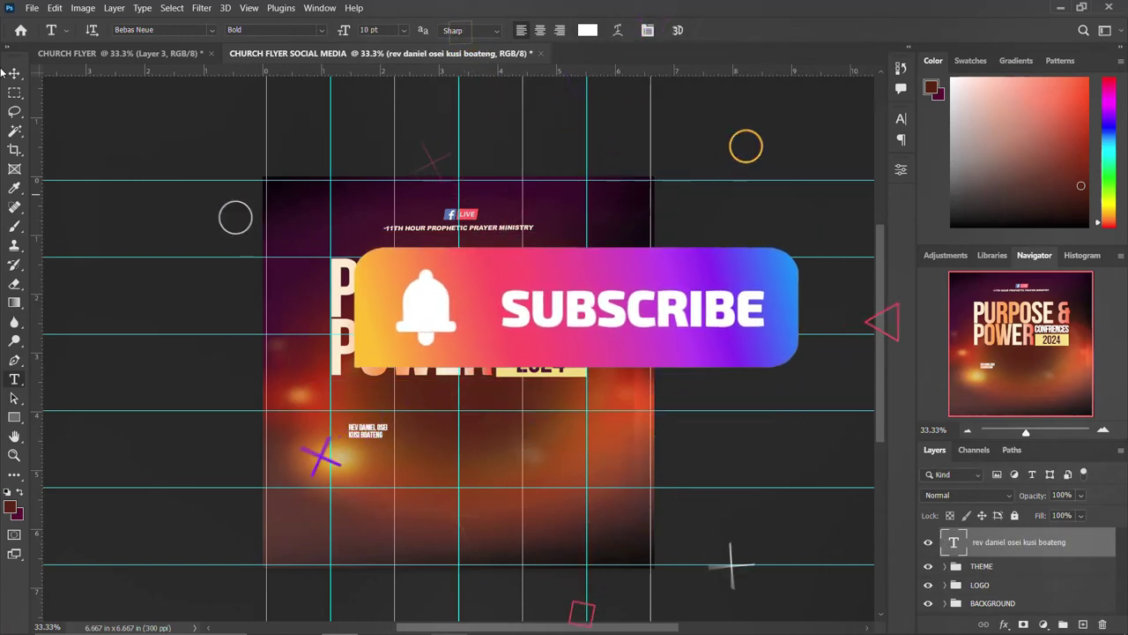
pyautogui.click(14, 74)
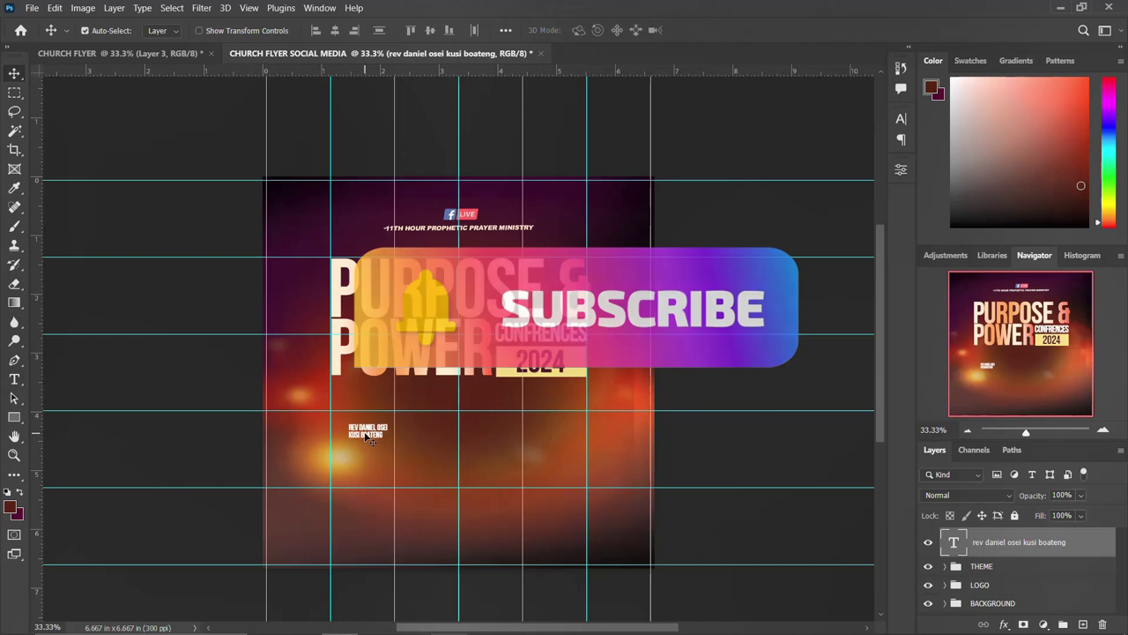
pyautogui.moveTo(368, 436); pyautogui.dragTo(368, 423)
# - Add a new text layer reading WITH above the minister's name
pyautogui.press('t')
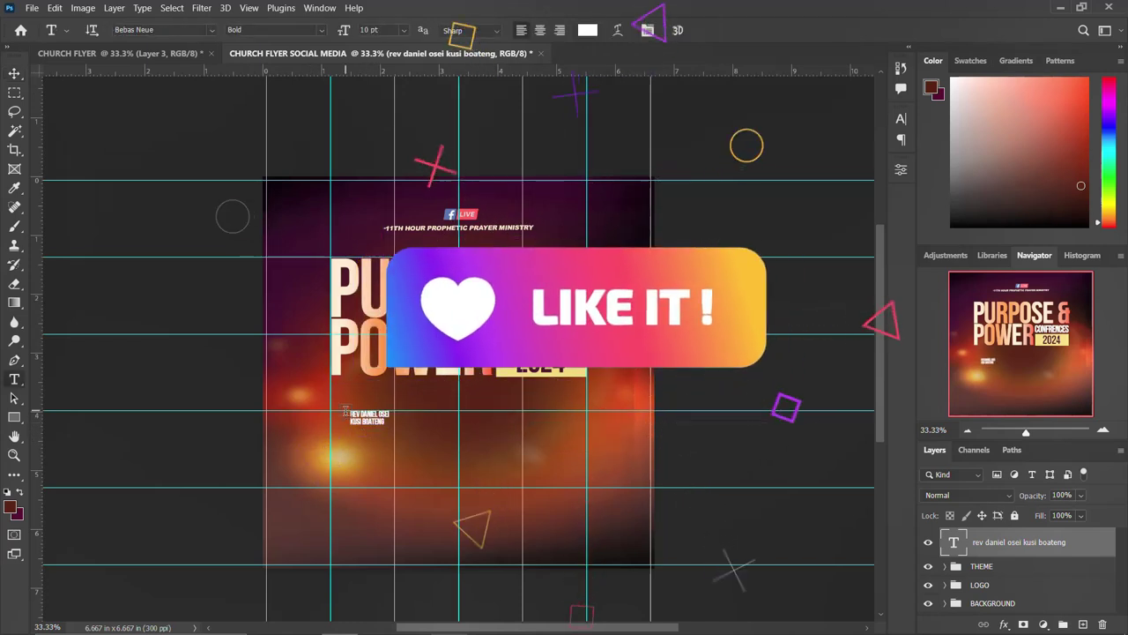
pyautogui.click(350, 398)
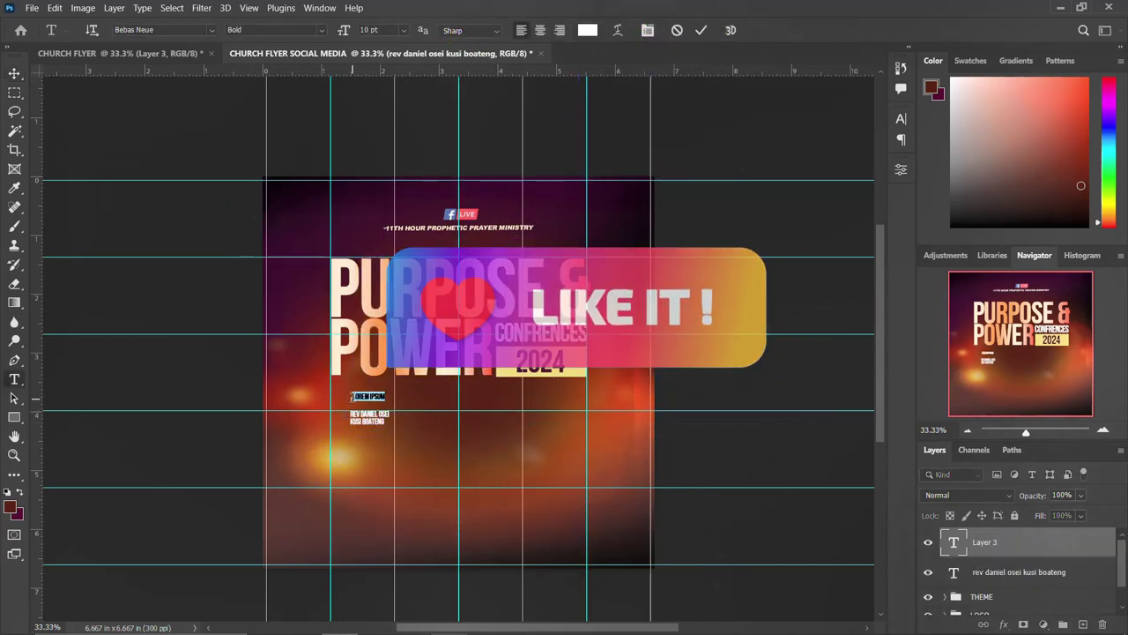
pyautogui.write('HOSTH')
pyautogui.hotkey('ctrl', 'Return')
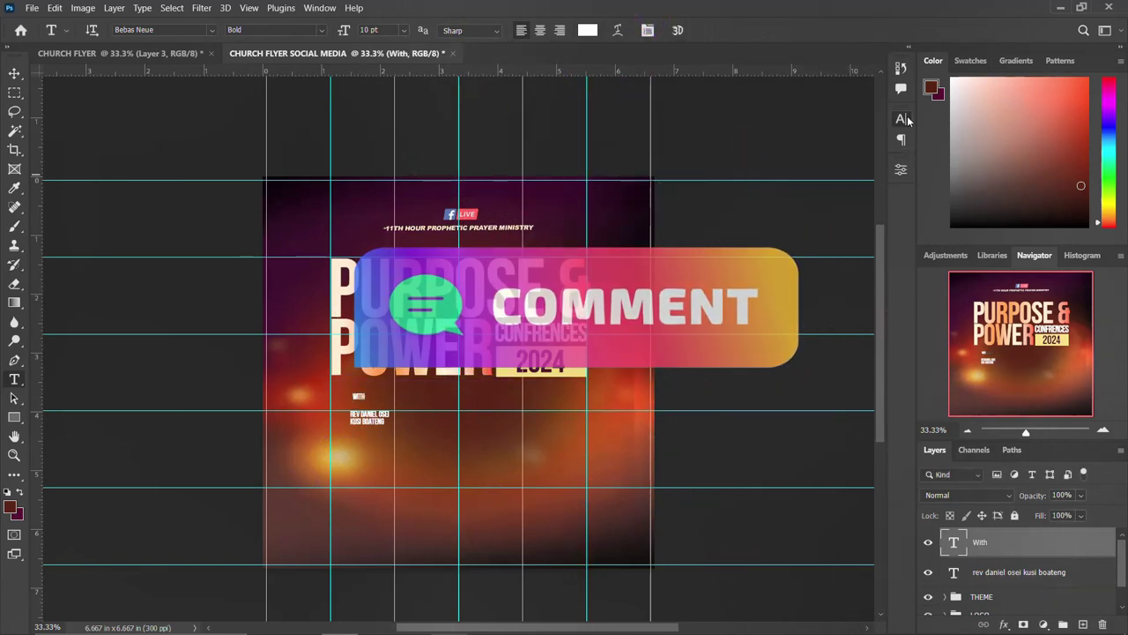
# - Set the With text's font to Taken by Vultures Alternates
pyautogui.click(901, 118)
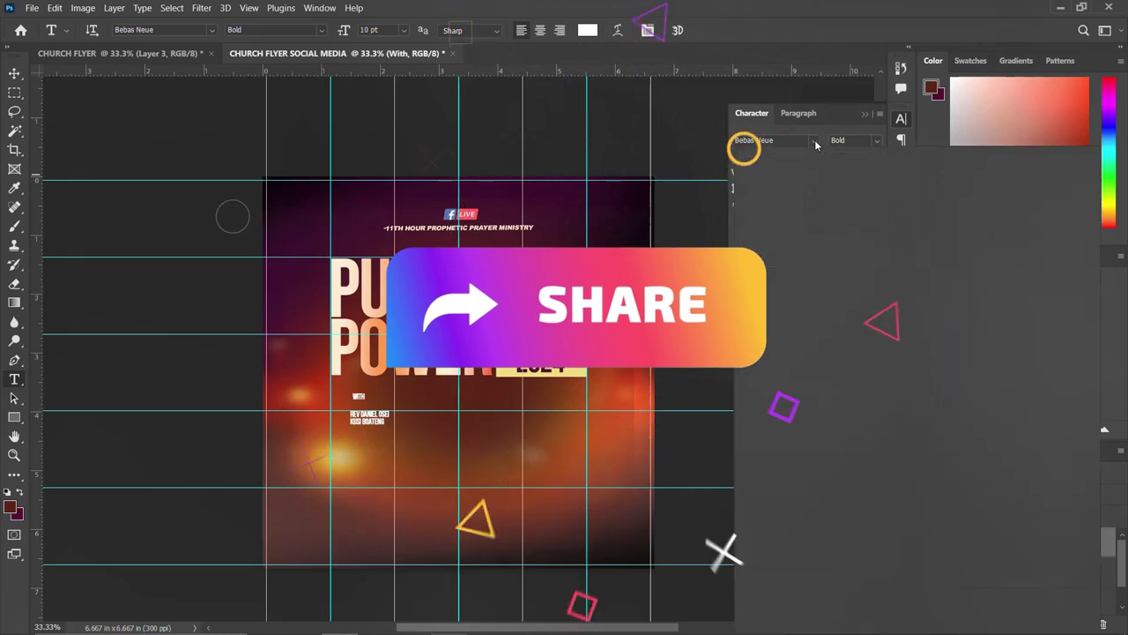
pyautogui.click(815, 140)
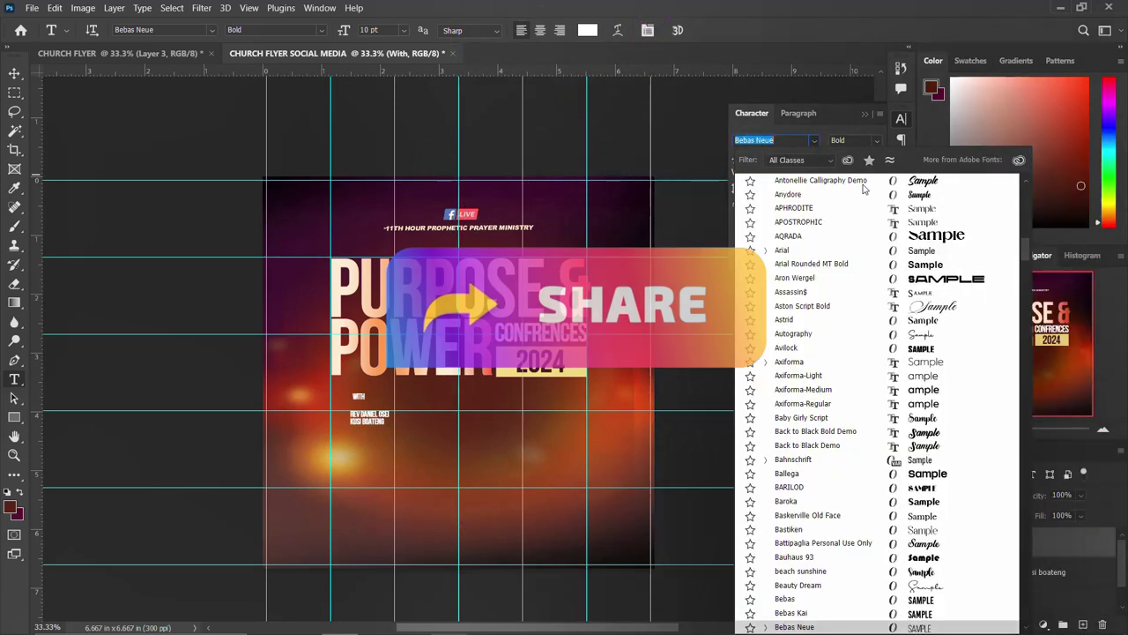
pyautogui.click(820, 180)
pyautogui.scroll(3, 877, 265)
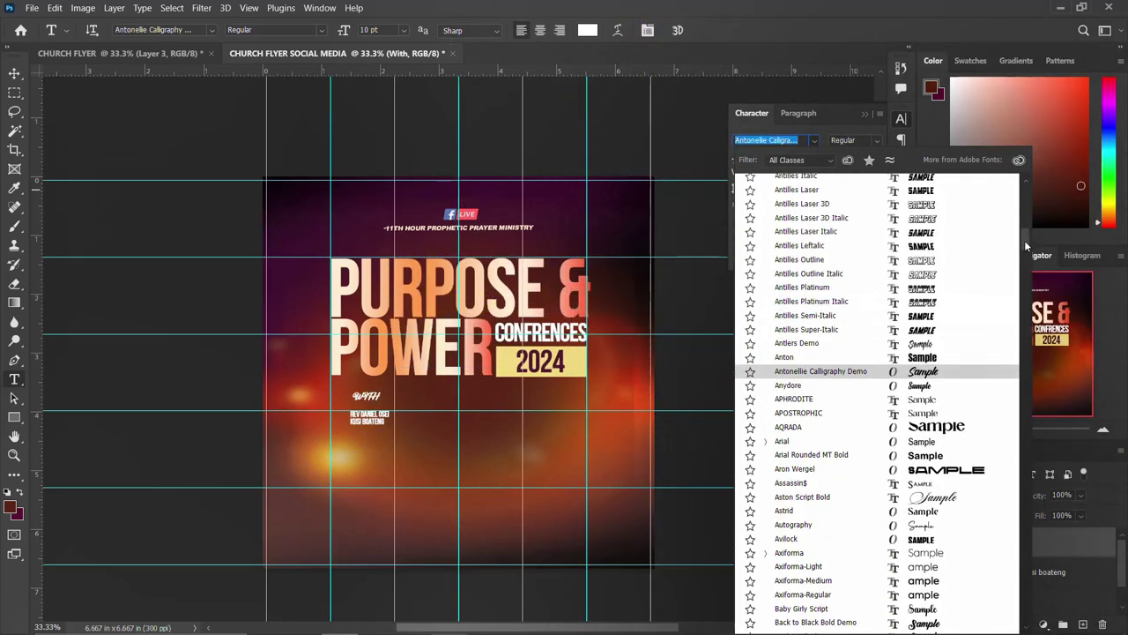
pyautogui.scroll(5, 1025, 240)
pyautogui.scroll(1, 969, 198)
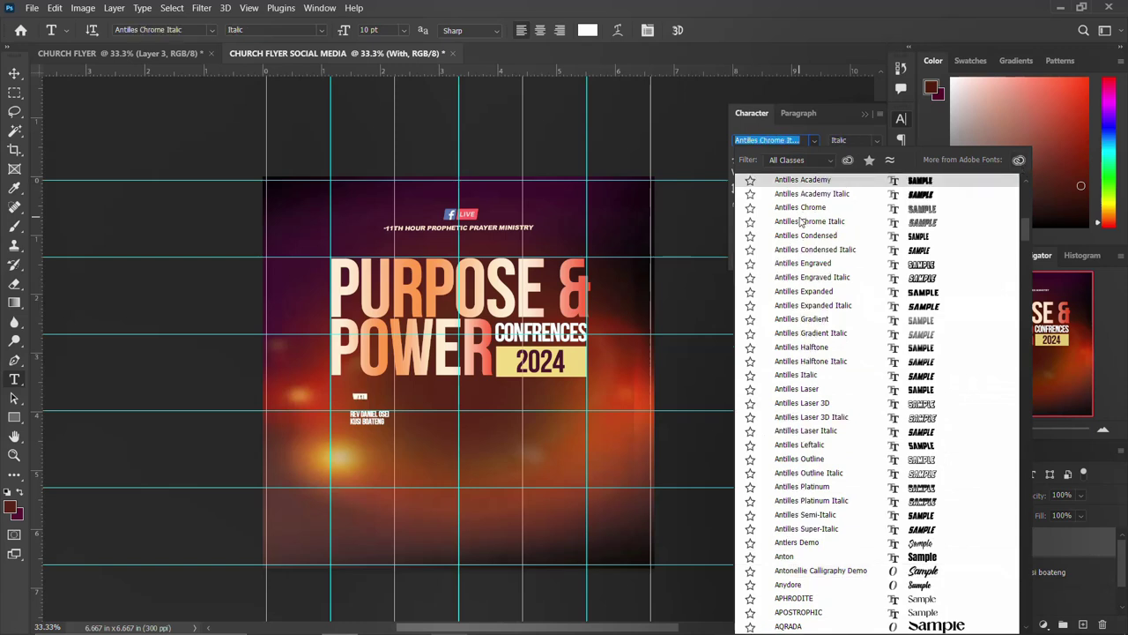
pyautogui.write('Taken by Vultures')
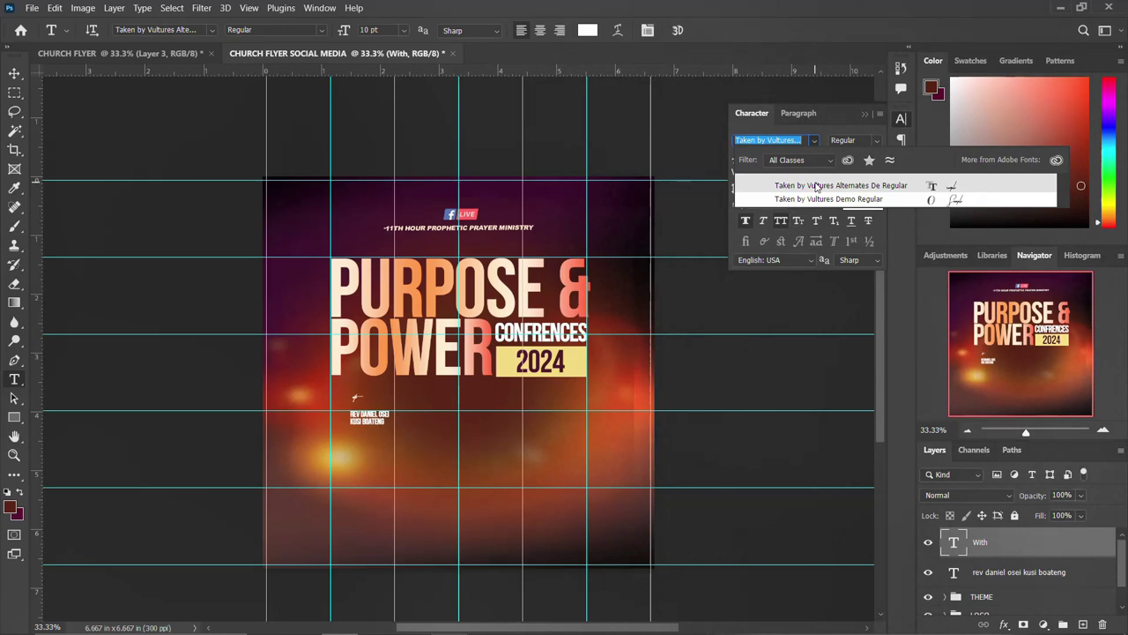
pyautogui.click(817, 187)
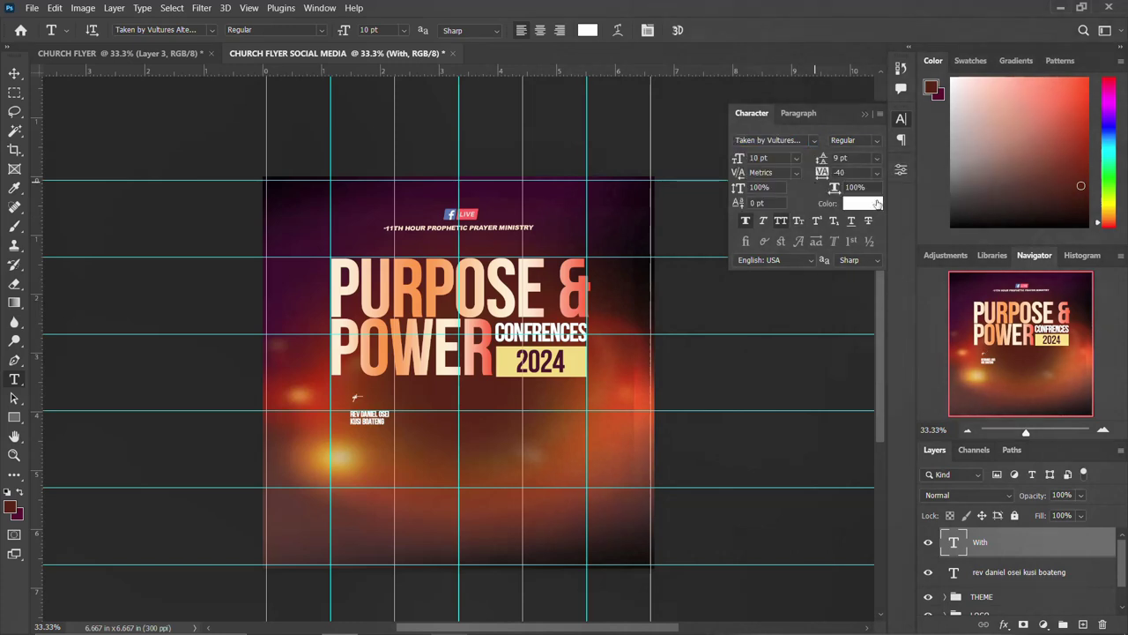
# - Colour the With text orange, sampled from the headline lettering
pyautogui.click(873, 205)
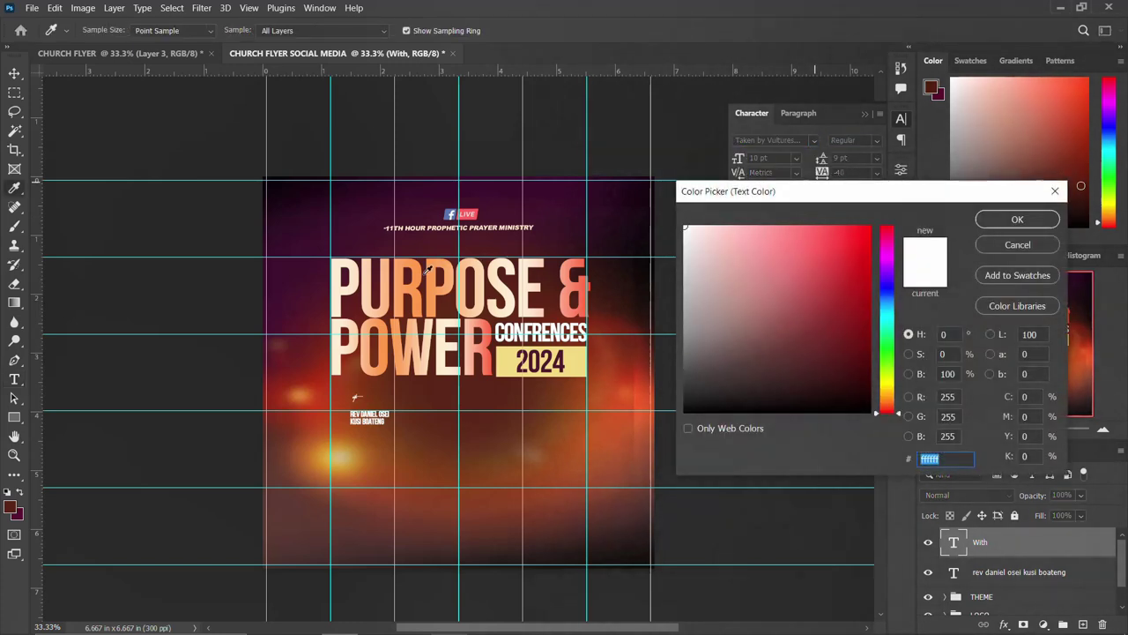
pyautogui.click(436, 284)
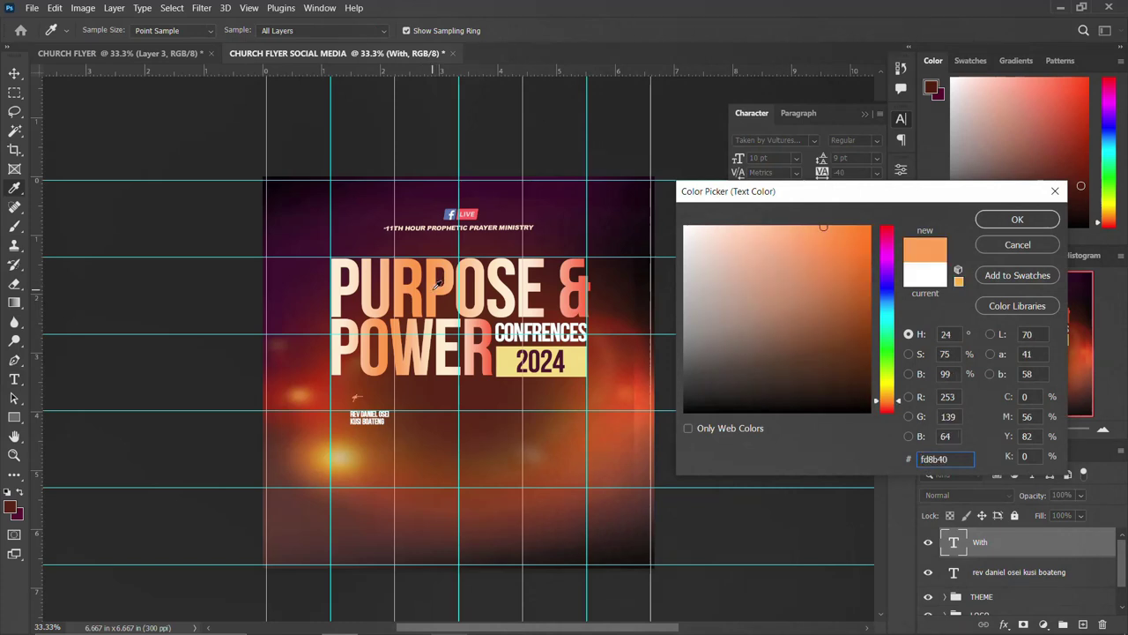
pyautogui.click(1016, 218)
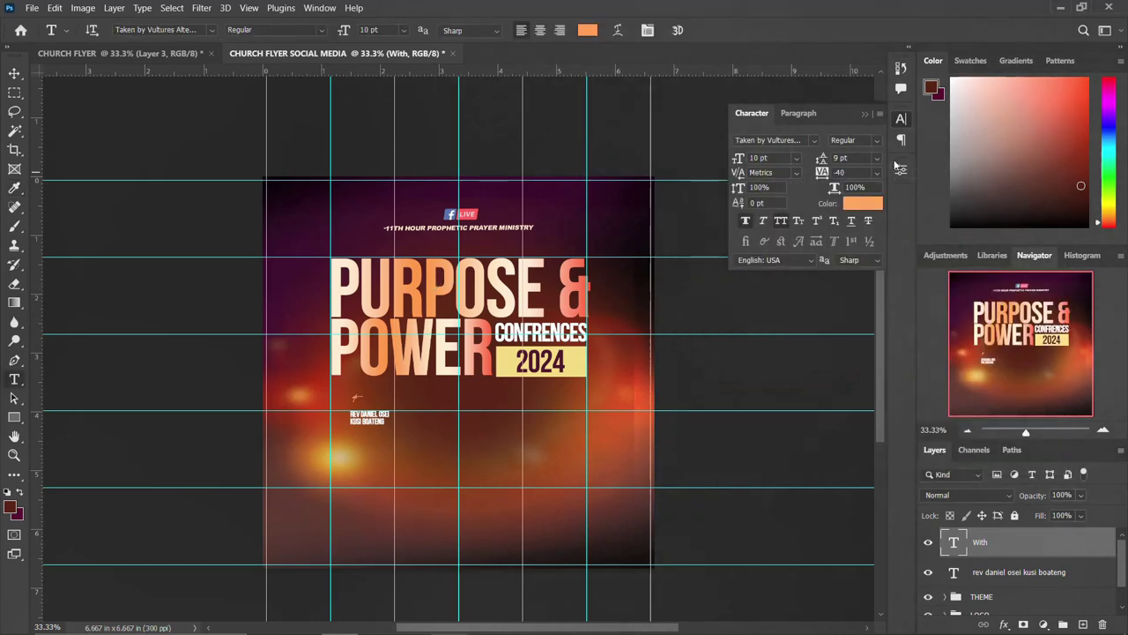
pyautogui.click(901, 120)
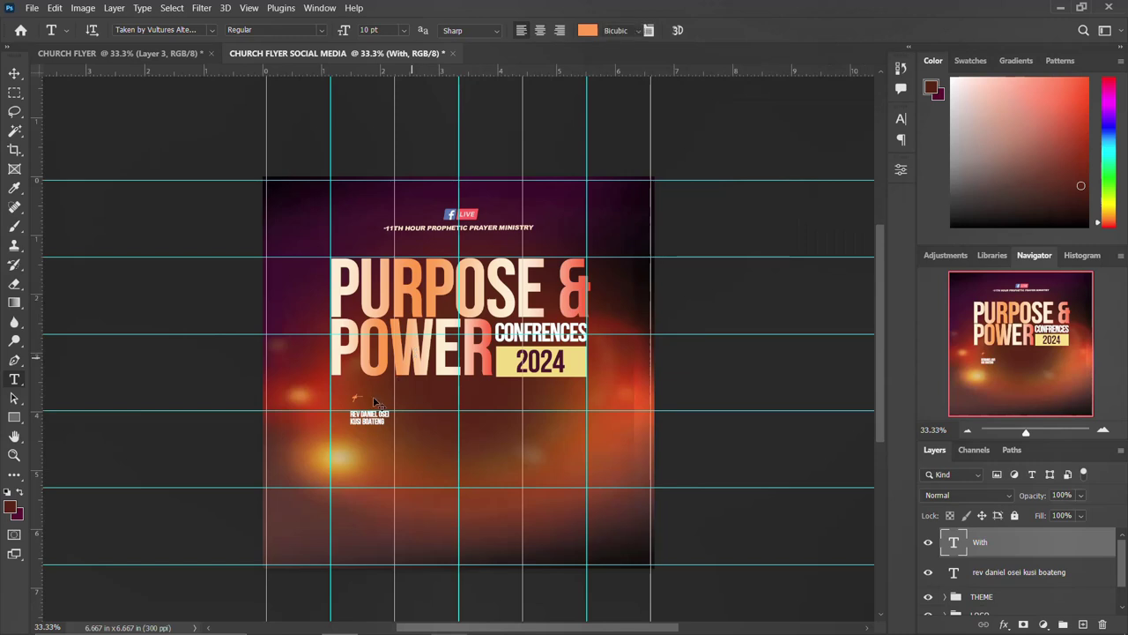
# - Enlarge the With signature to about 38 pt beside the minister's name
pyautogui.hotkey('ctrl', 't')
pyautogui.moveTo(365, 392)
pyautogui.mouseDown()
pyautogui.moveTo(378, 379)
pyautogui.moveTo(352, 419)
pyautogui.mouseUp()
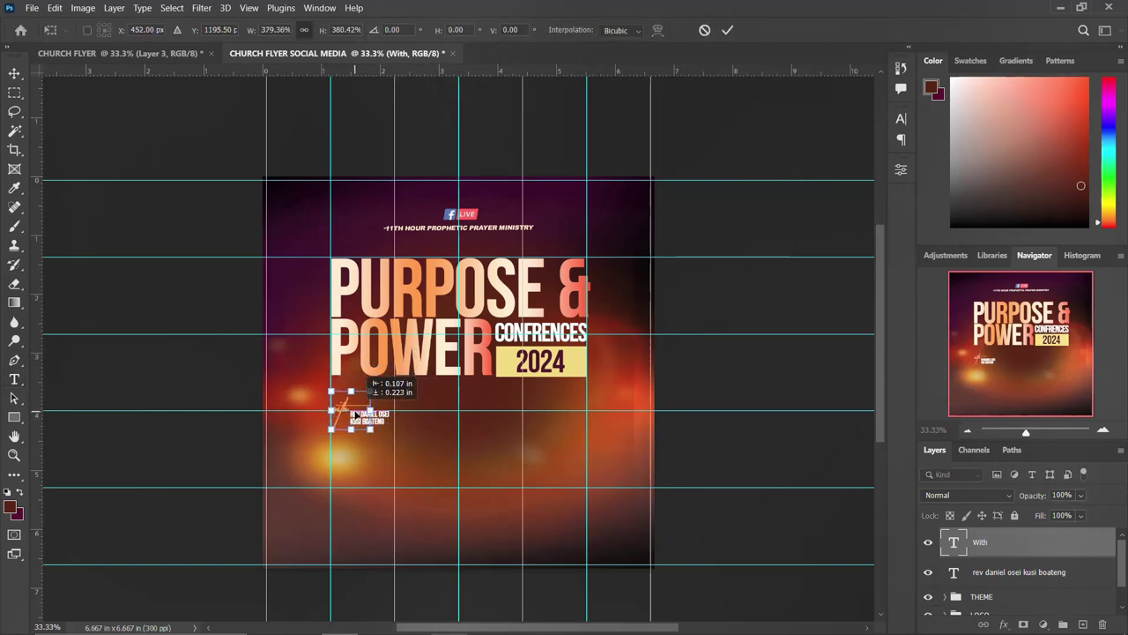
pyautogui.press('Return')
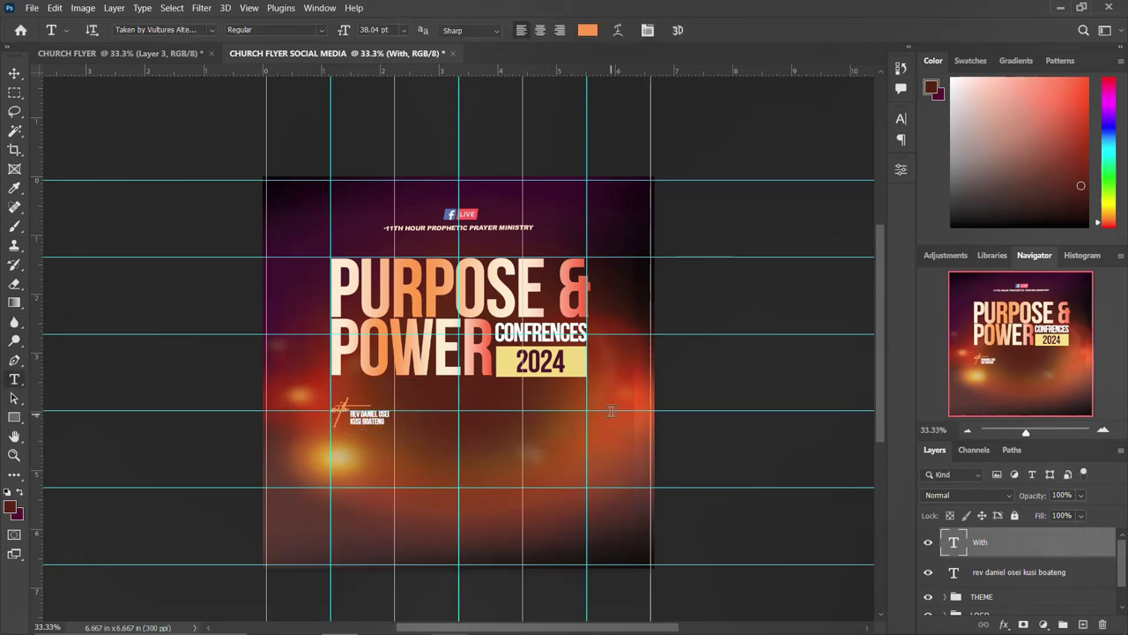
pyautogui.press('v')
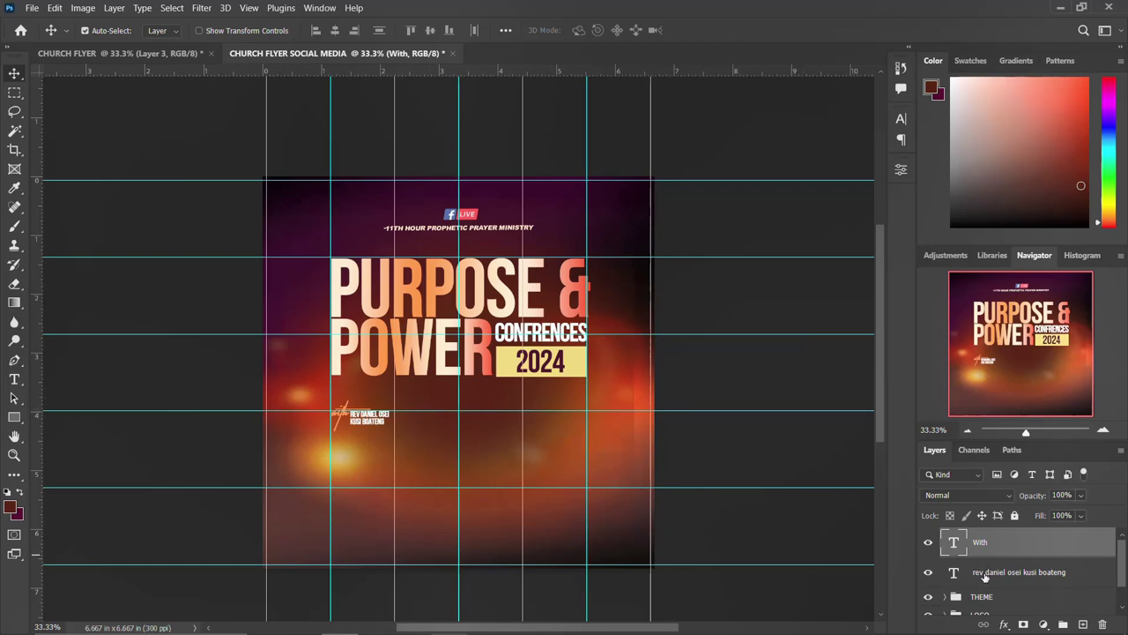
# - Duplicate the With-and-name block and place the copies to the right across the flyer
pyautogui.keyDown('ctrl'); pyautogui.click(985, 574); pyautogui.keyUp('ctrl')
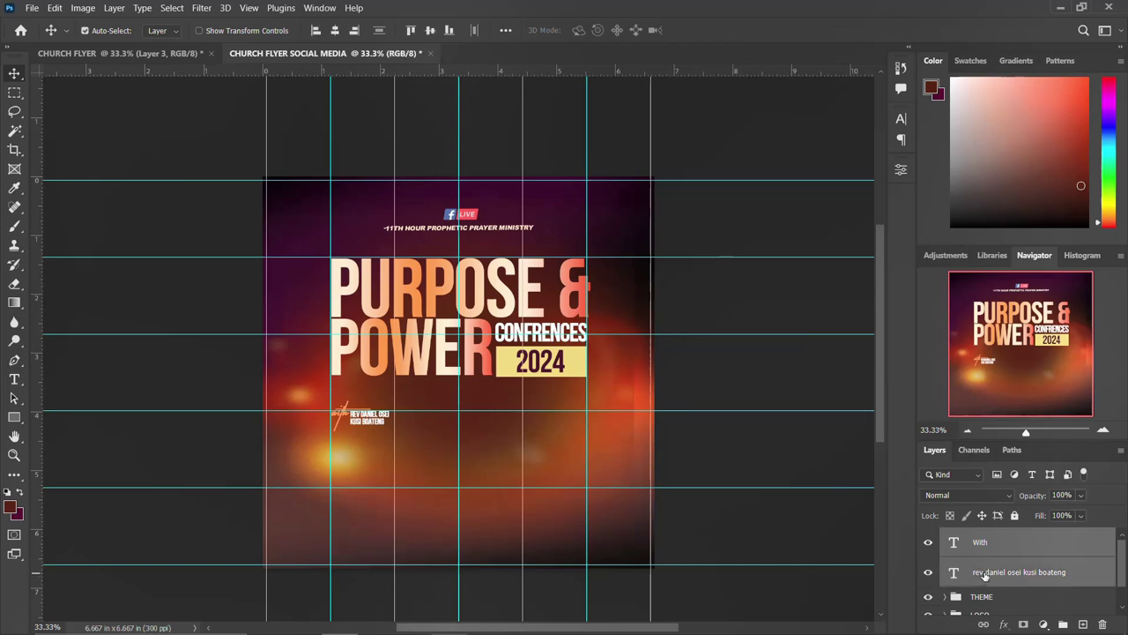
pyautogui.hotkey('ctrl', 'j')
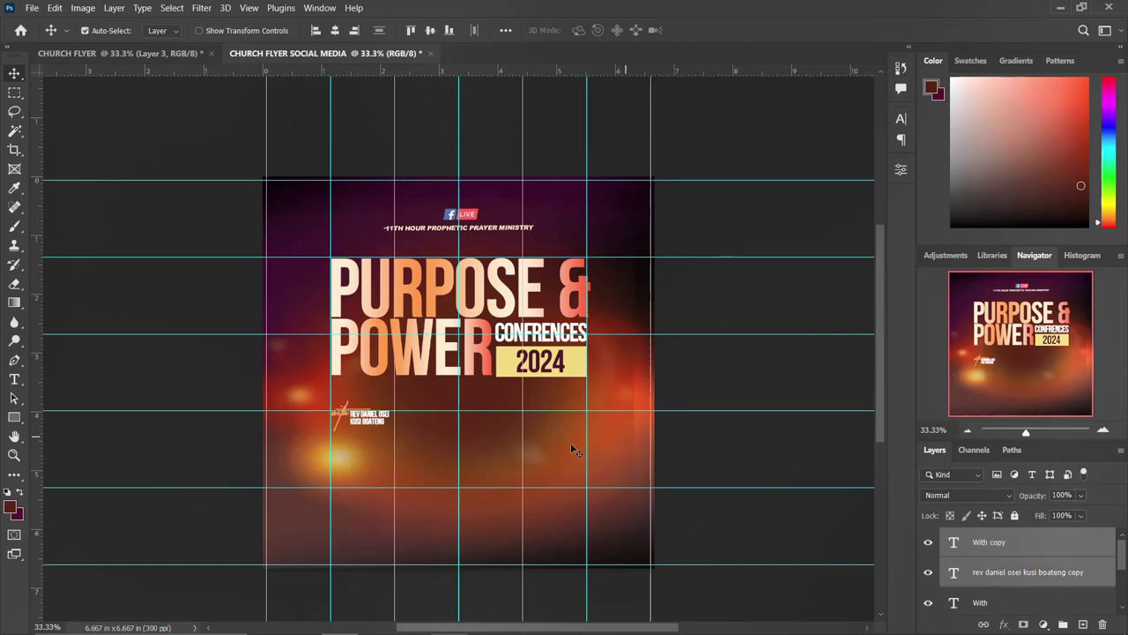
pyautogui.moveTo(379, 422); pyautogui.dragTo(516, 424)
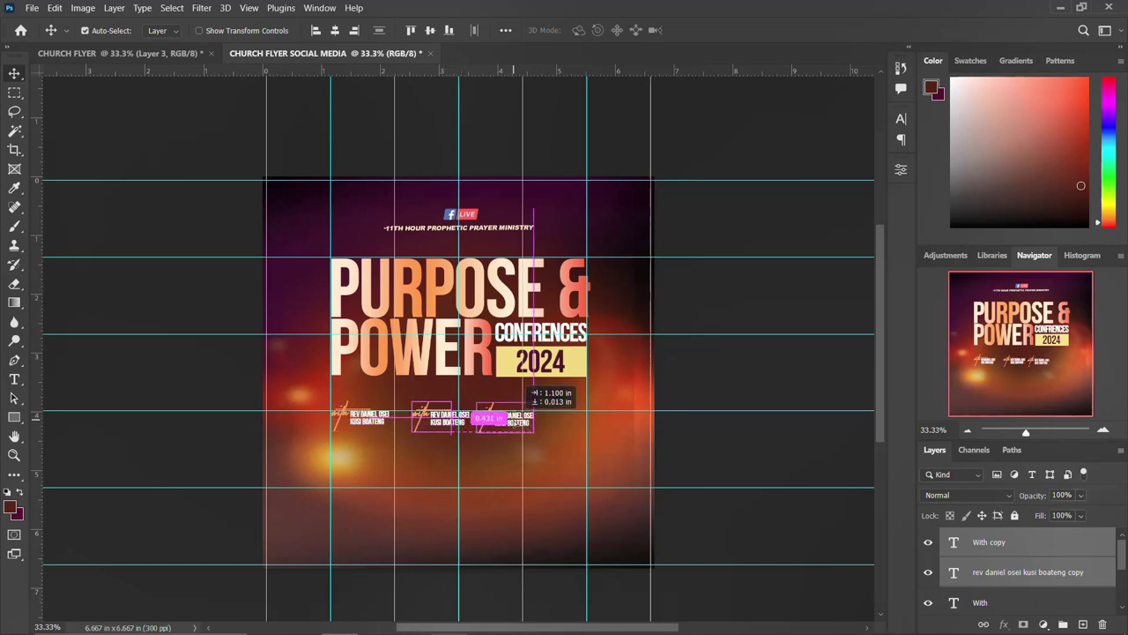
pyautogui.moveTo(516, 424); pyautogui.dragTo(565, 421)
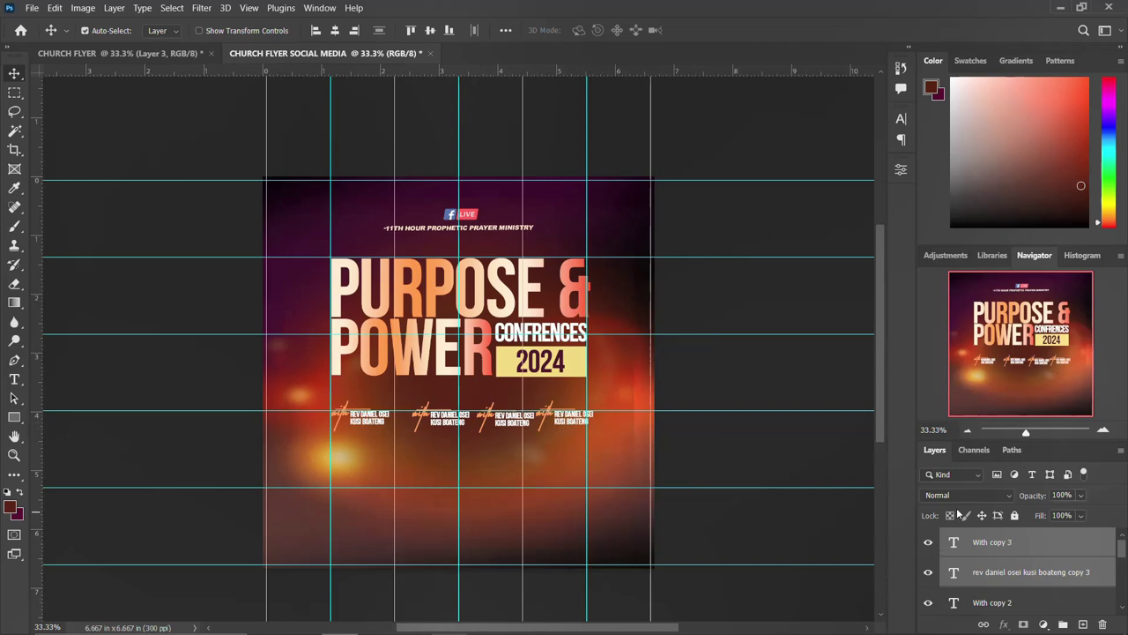
# - Select all signature and name layers and group them into a folder named NAMES
pyautogui.scroll(-2, 1010, 578)
pyautogui.scroll(-2, 1010, 579)
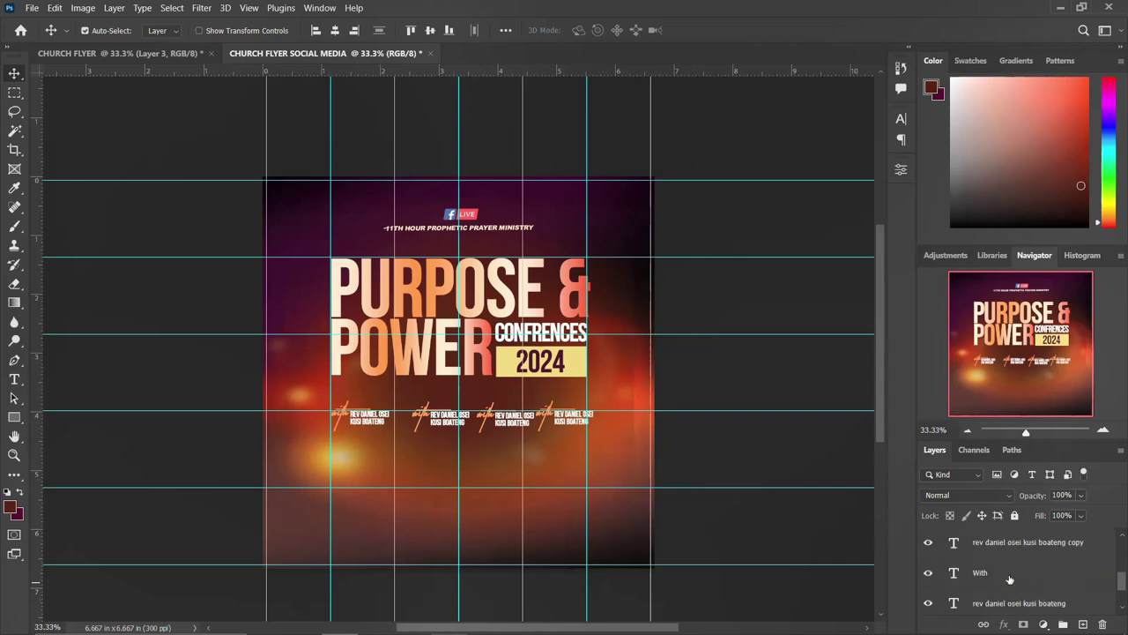
pyautogui.scroll(-2, 1008, 581)
pyautogui.click(993, 552)
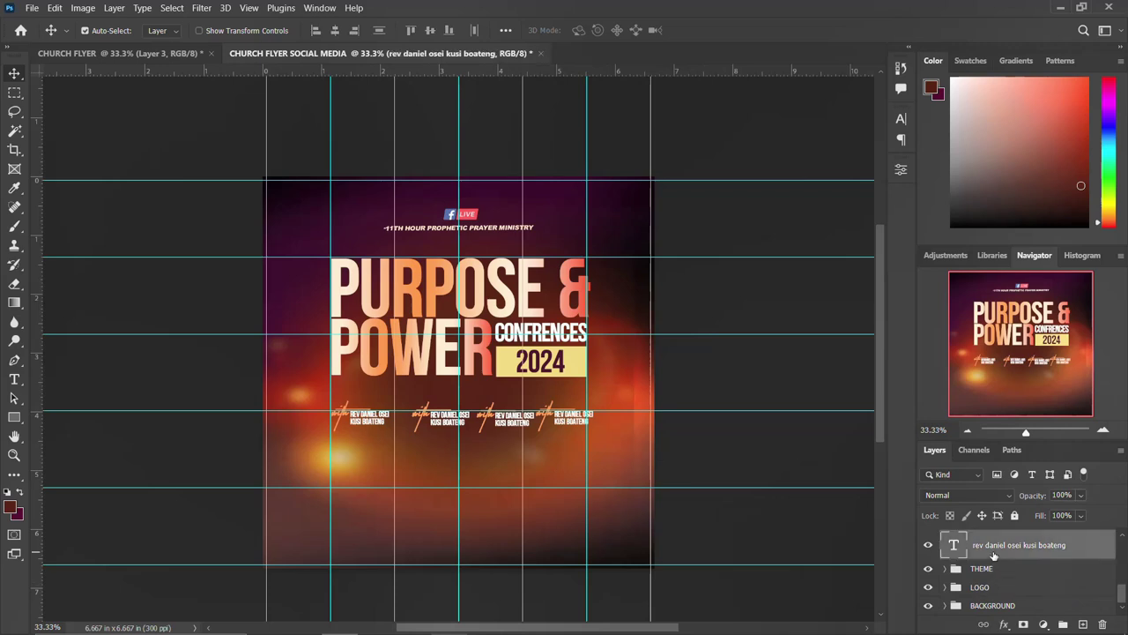
pyautogui.scroll(2, 993, 556)
pyautogui.scroll(1, 993, 555)
pyautogui.keyDown('shift'); pyautogui.click(996, 544); pyautogui.keyUp('shift')
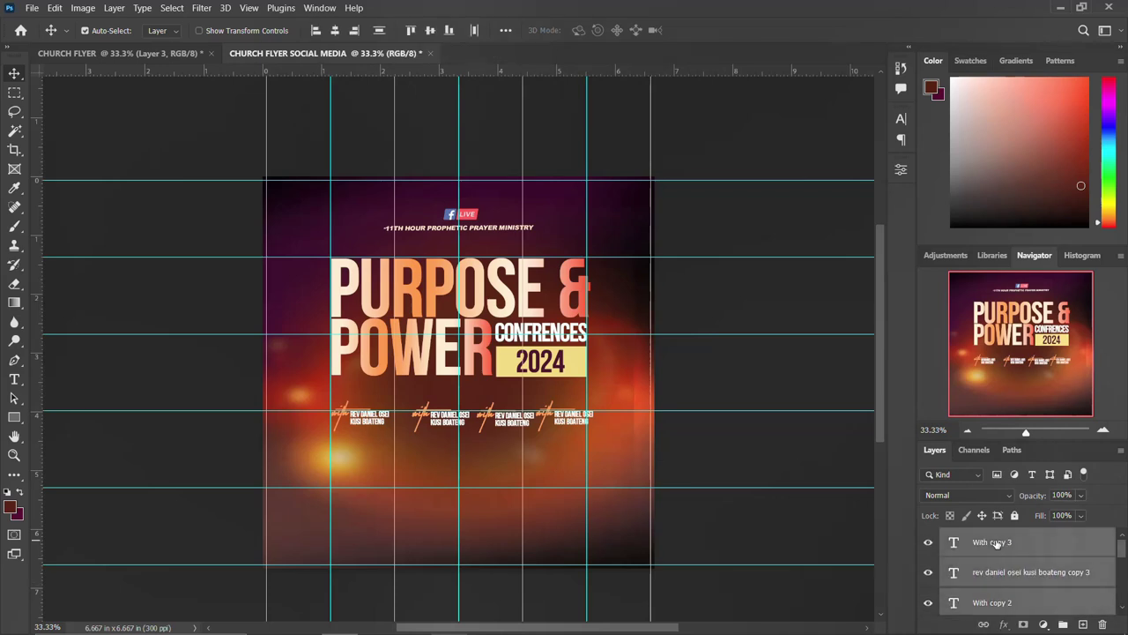
pyautogui.hotkey('ctrl', 'g')
pyautogui.doubleClick(982, 536)
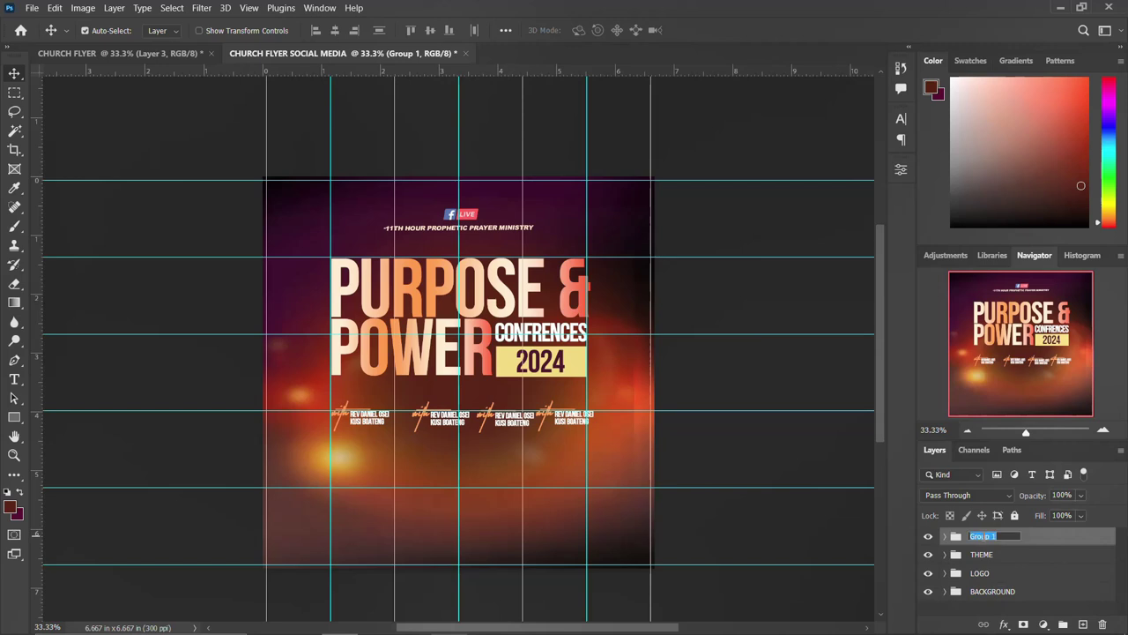
pyautogui.write('NA')
pyautogui.press('Return')
# - Nudge the NAMES group slightly left
pyautogui.hotkey('ctrl', 't')
pyautogui.press('Left')
pyautogui.press('Left')
pyautogui.press('Left')
pyautogui.press('Left')
pyautogui.press('Left')
pyautogui.press('Left')
pyautogui.press('Left')
pyautogui.press('Left')
pyautogui.press('Left')
pyautogui.press('Left')
pyautogui.press('Left')
pyautogui.press('Left')
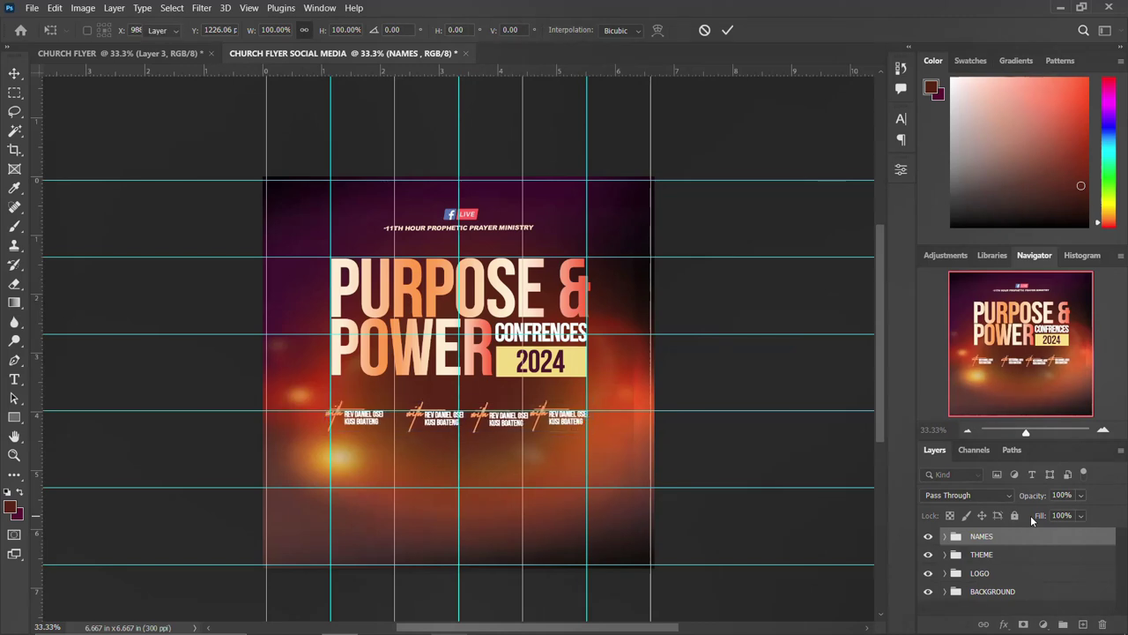
pyautogui.press('Return')
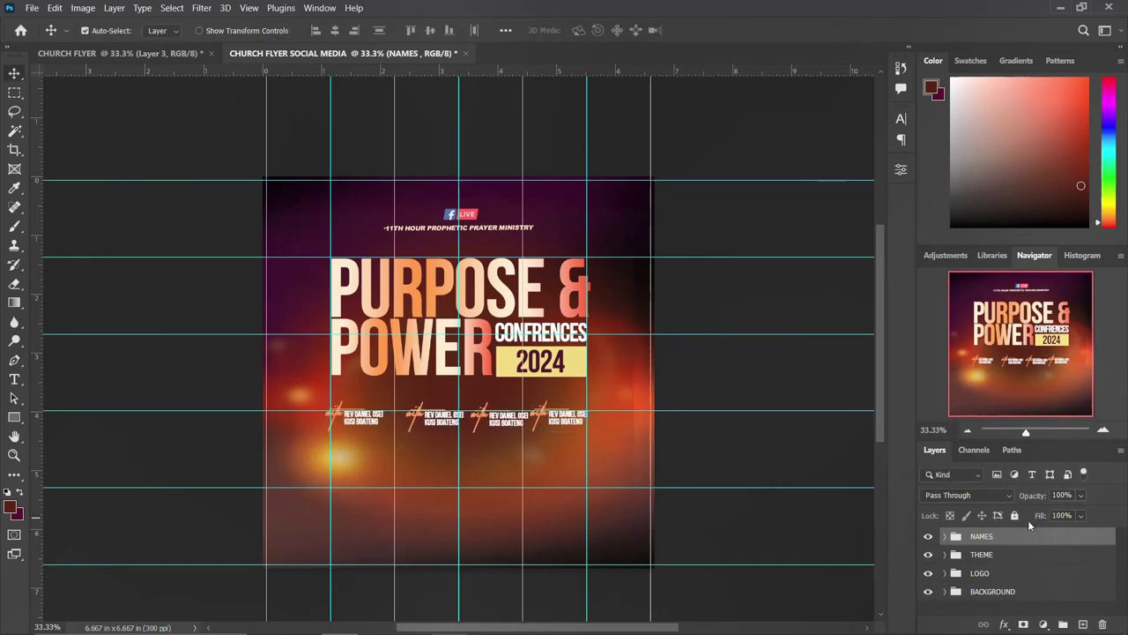
pyautogui.scroll(-1, 1027, 520)
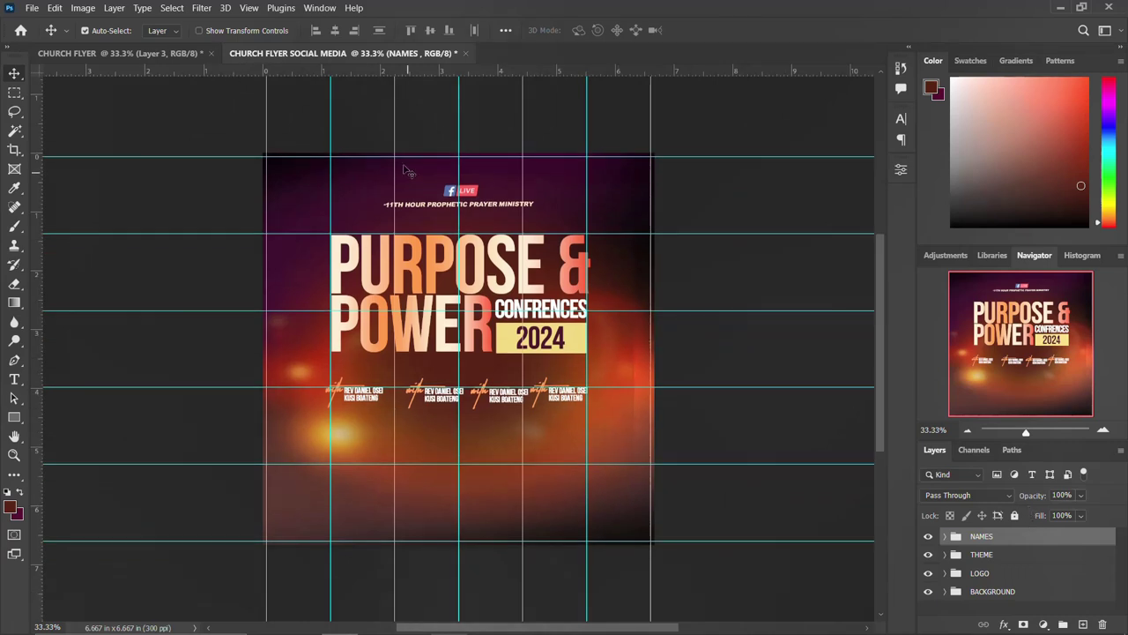
# - Switch to the CHURCH FLYER document and delete the Camera Raw-graded Layer 3
pyautogui.click(167, 53)
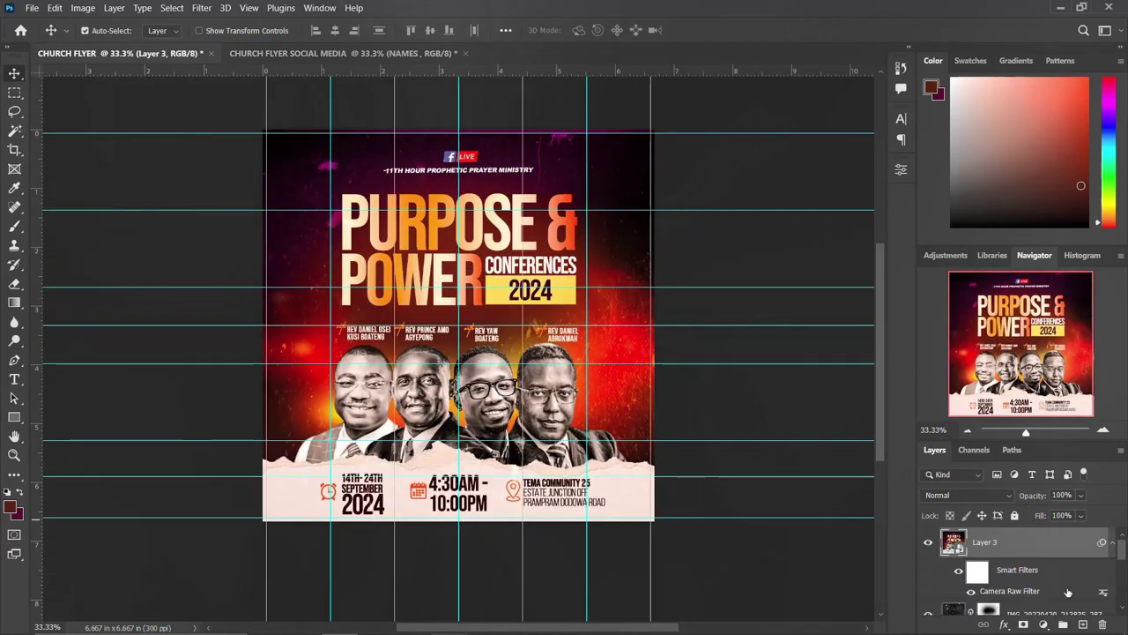
pyautogui.press('Delete')
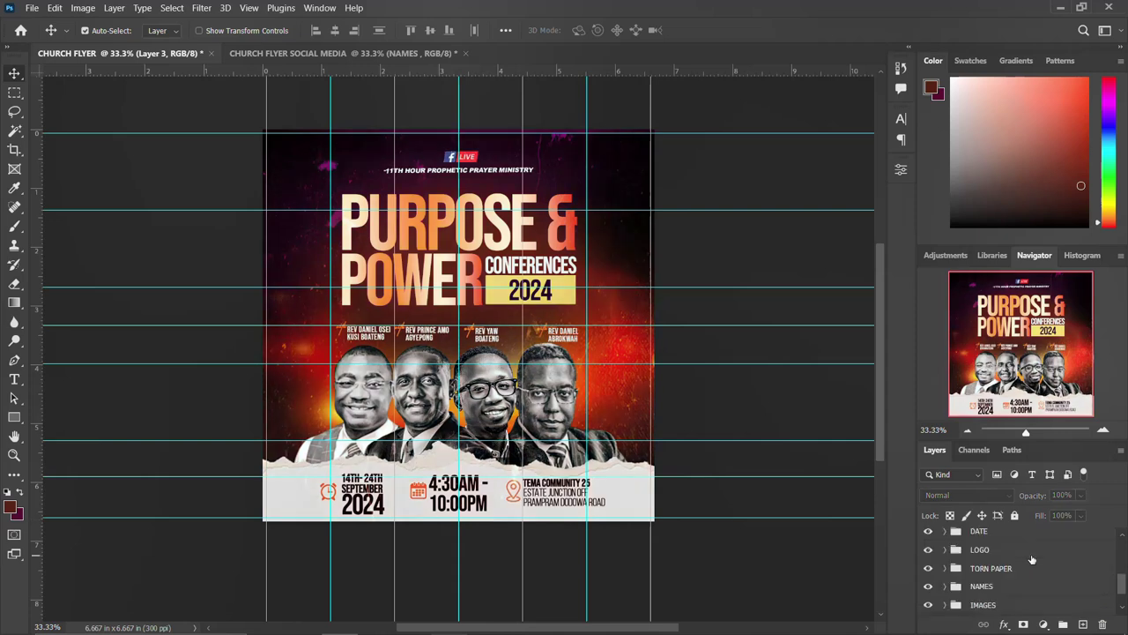
pyautogui.hotkey('ctrl', 'z')
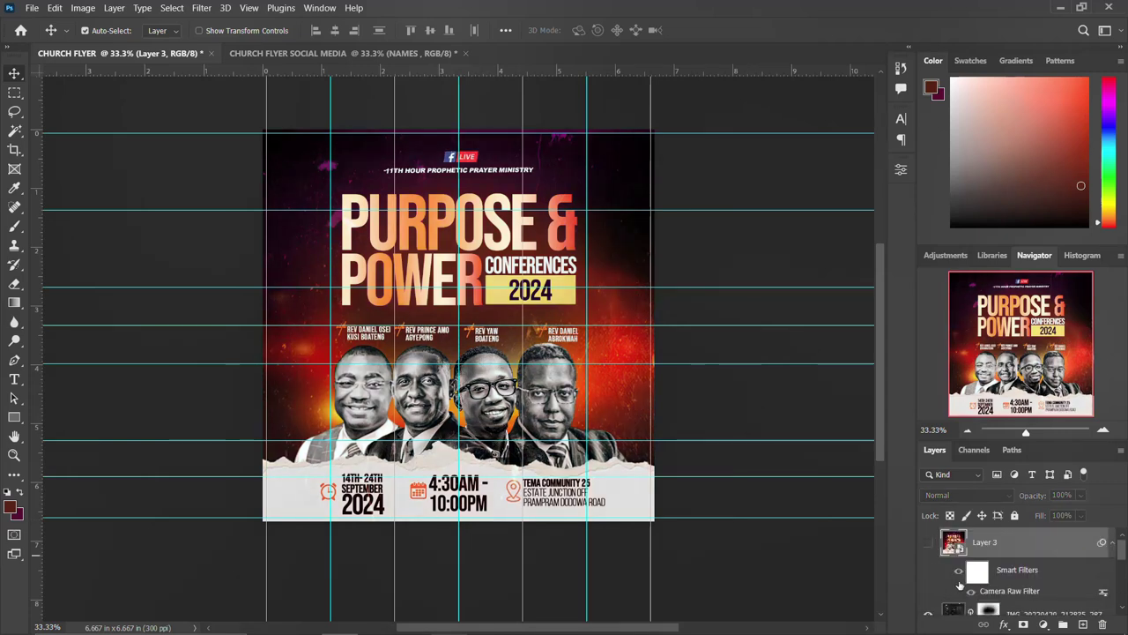
pyautogui.hotkey('ctrl', 'shift', 'z')
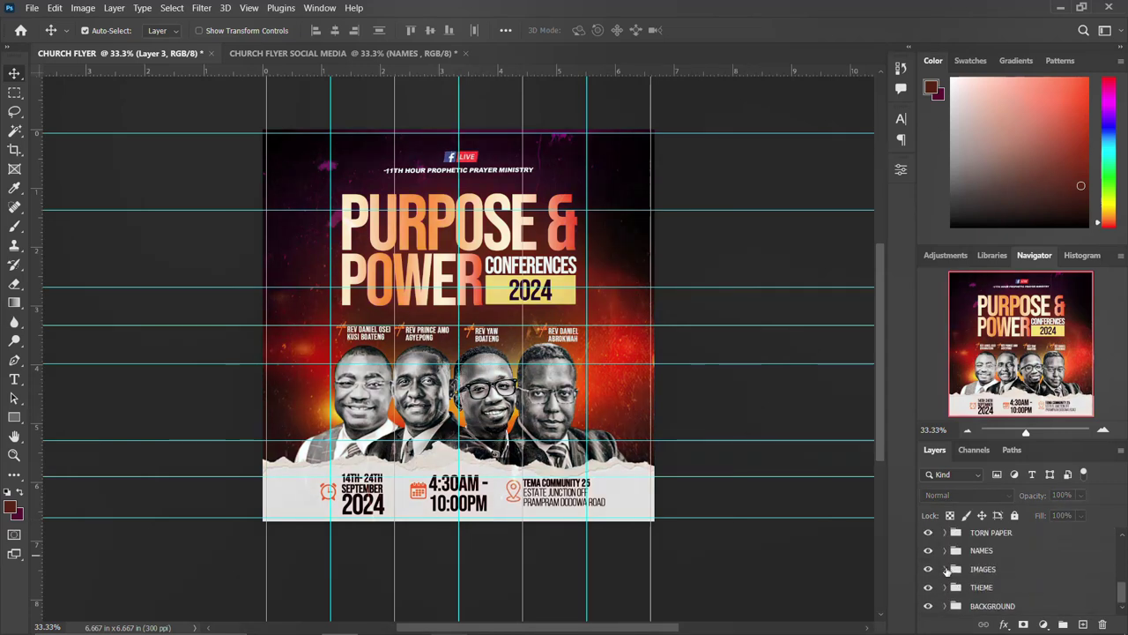
# - Expand the IMAGES group and select two minister photo layers
pyautogui.click(945, 568)
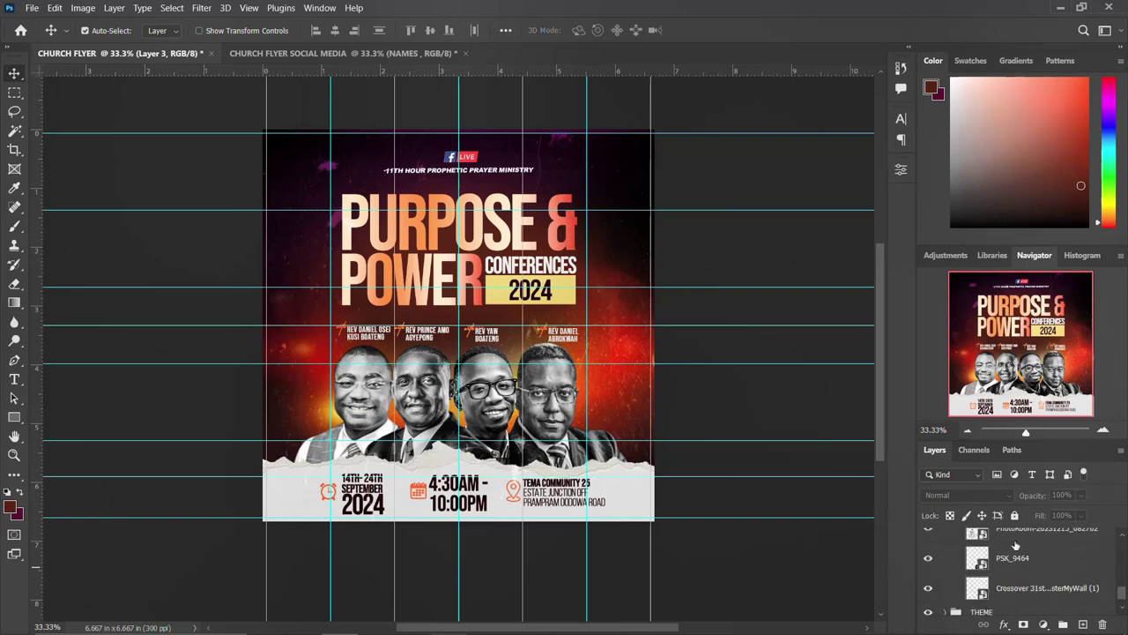
pyautogui.click(1009, 575)
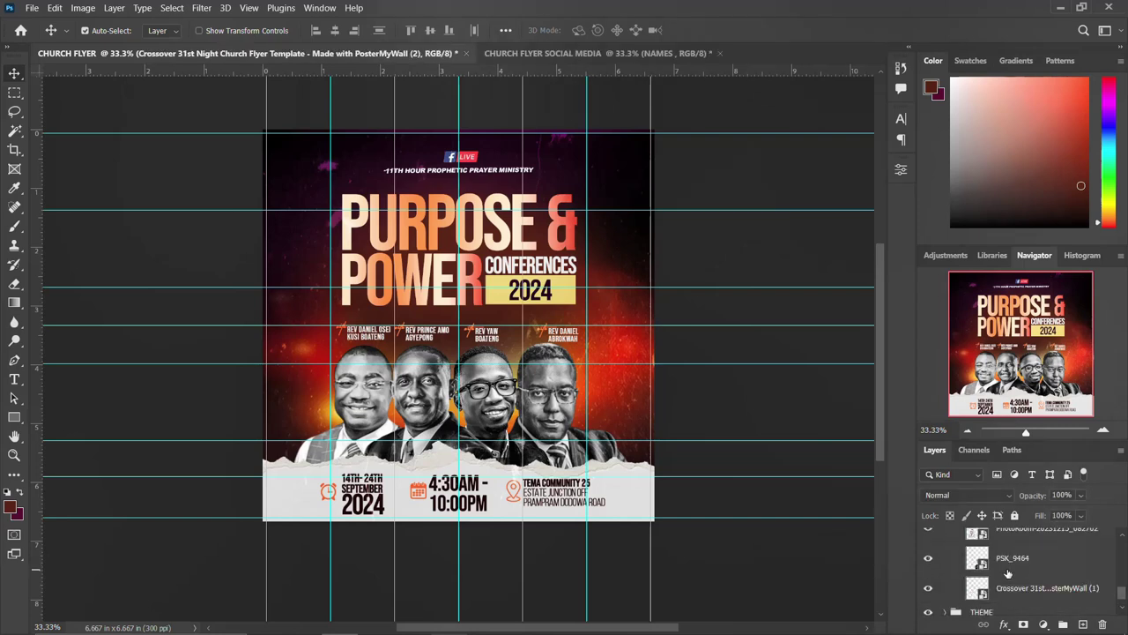
pyautogui.keyDown('shift'); pyautogui.click(1011, 564); pyautogui.keyUp('shift')
pyautogui.scroll(1, 1004, 585)
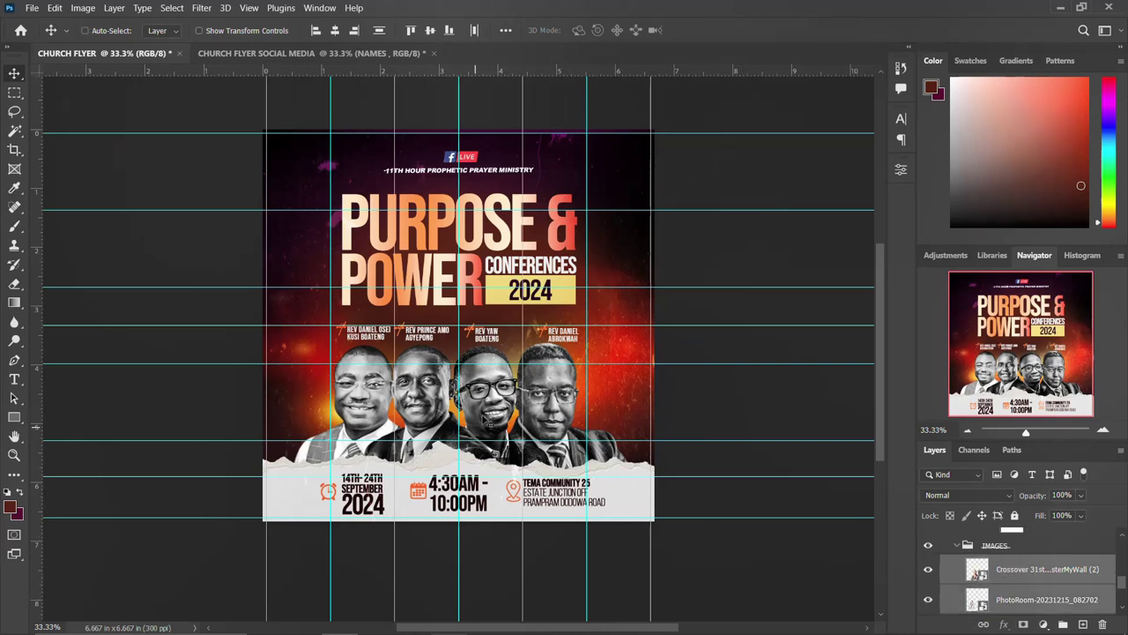
# - Hide the soft-light texture overlay and the location text with its icon
pyautogui.moveTo(490, 414); pyautogui.dragTo(492, 386)
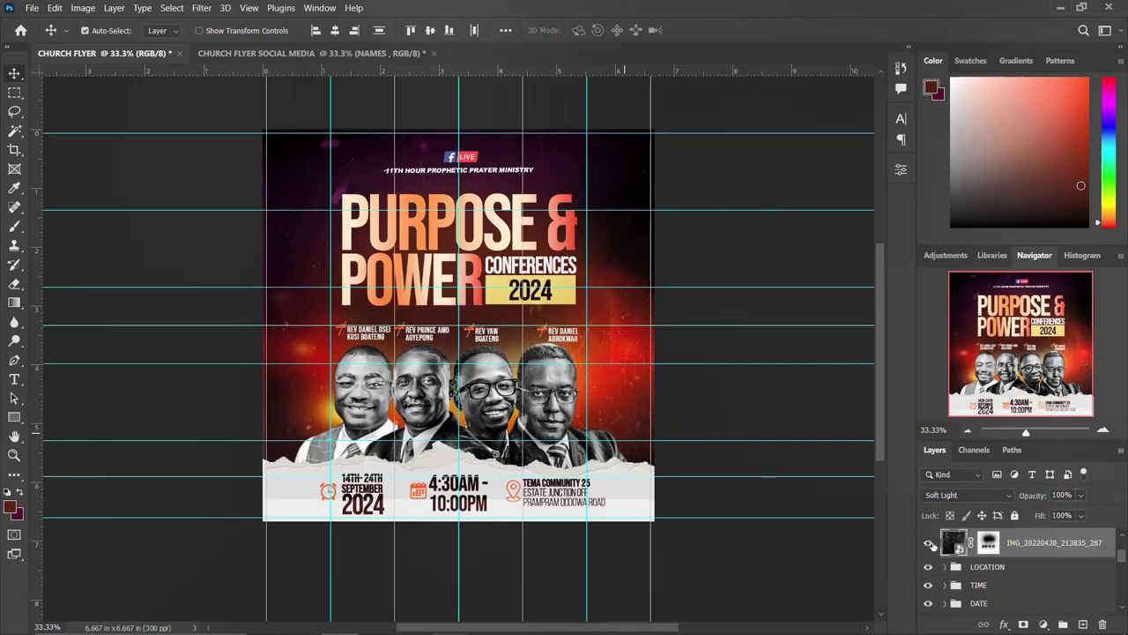
pyautogui.click(928, 542)
pyautogui.click(932, 569)
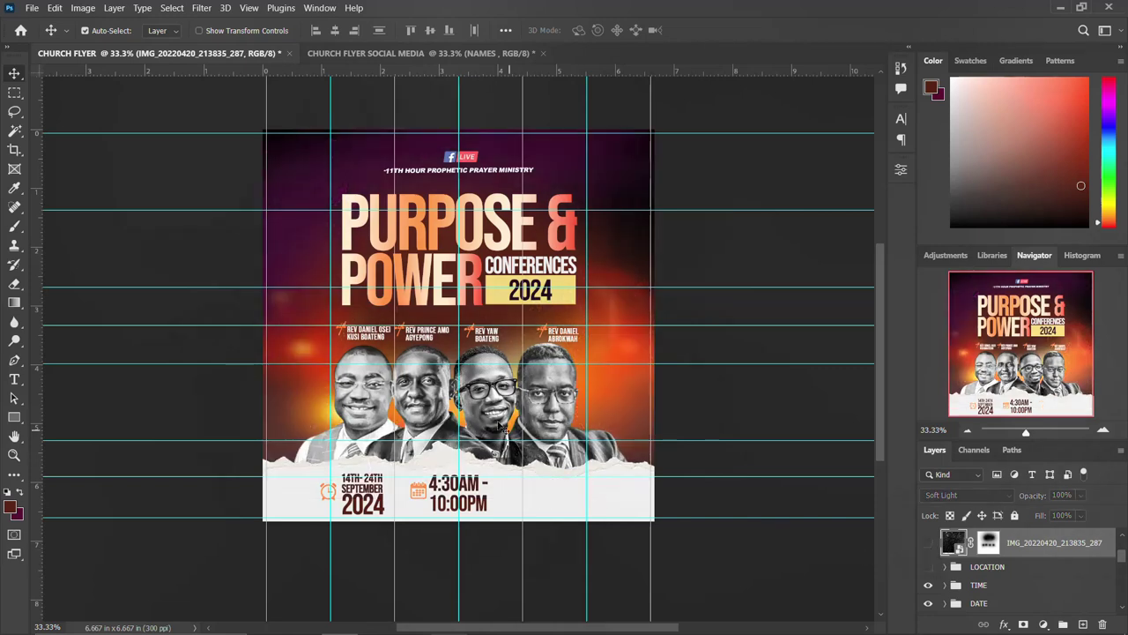
# - Select the minister photo layers together, including the PhotoRoom photo
pyautogui.scroll(-3, 973, 586)
pyautogui.click(992, 567)
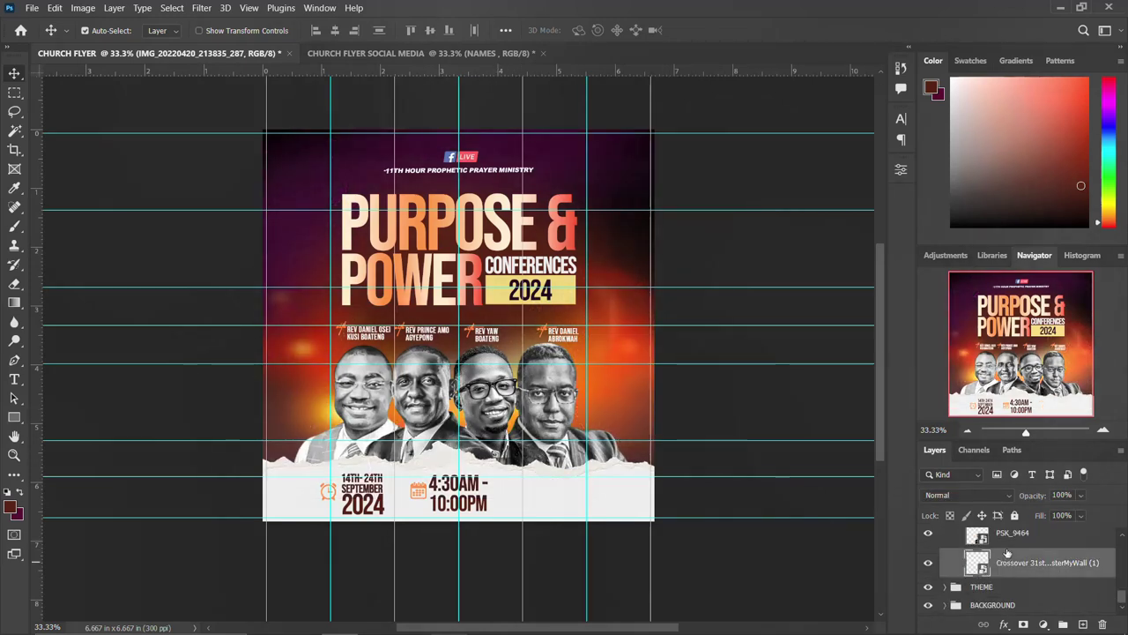
pyautogui.scroll(2, 1010, 571)
pyautogui.keyDown('ctrl'); pyautogui.click(1011, 587); pyautogui.keyUp('ctrl')
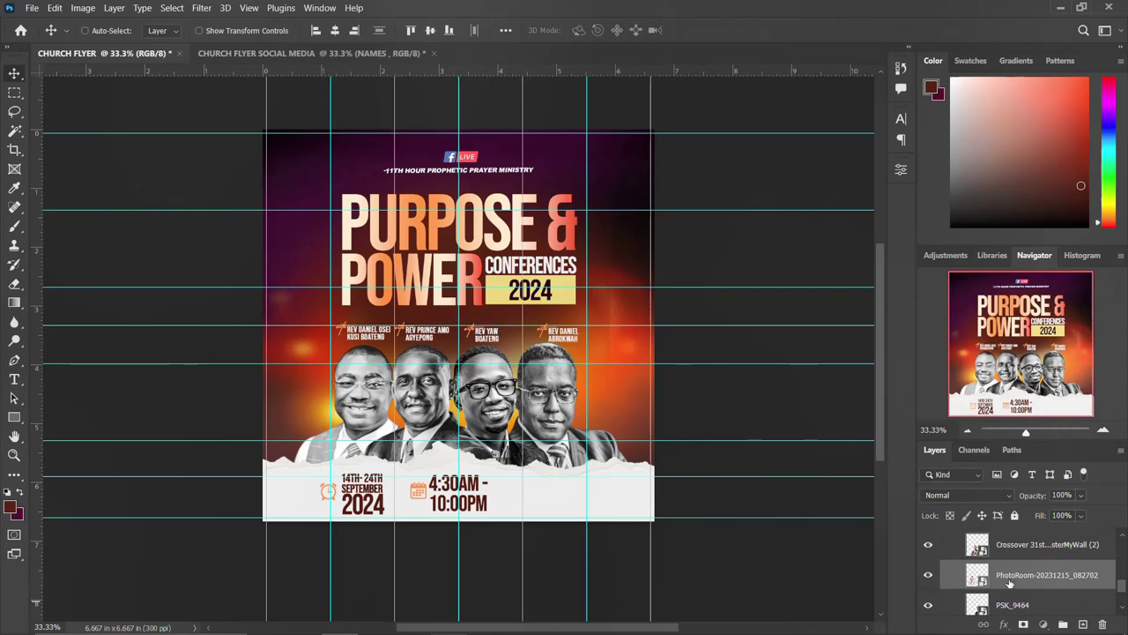
pyautogui.scroll(3, 1015, 564)
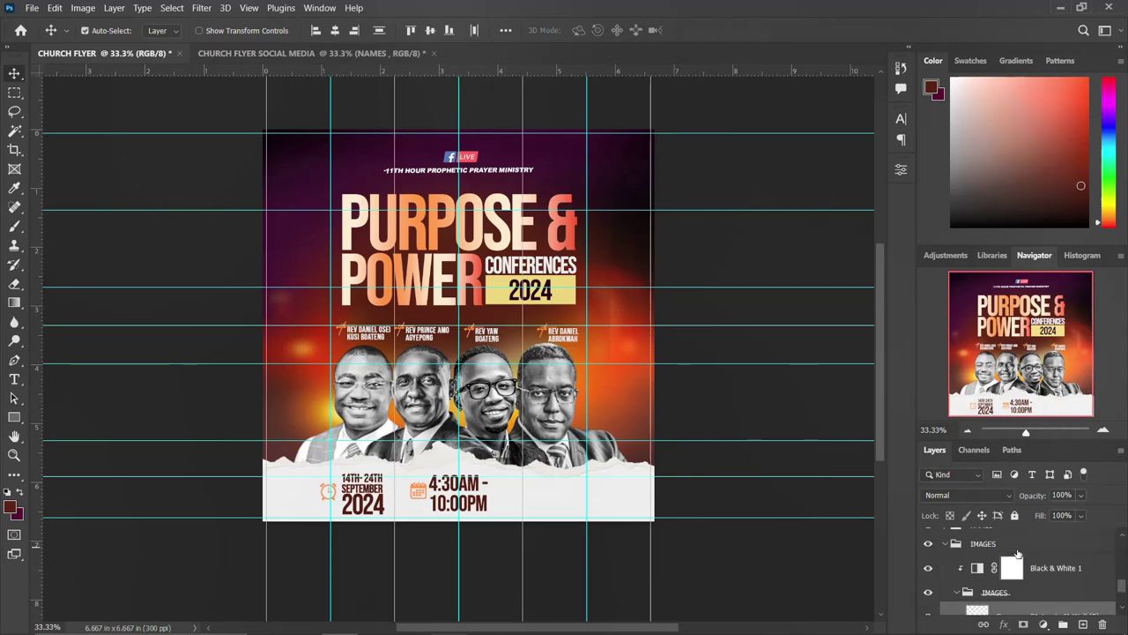
pyautogui.scroll(-3, 1018, 554)
# - Scale the four minister photos to 79.39% beneath the names and group them as Group 1
pyautogui.moveTo(501, 405)
pyautogui.mouseDown()
pyautogui.moveTo(345, 62)
pyautogui.moveTo(449, 471)
pyautogui.mouseUp()
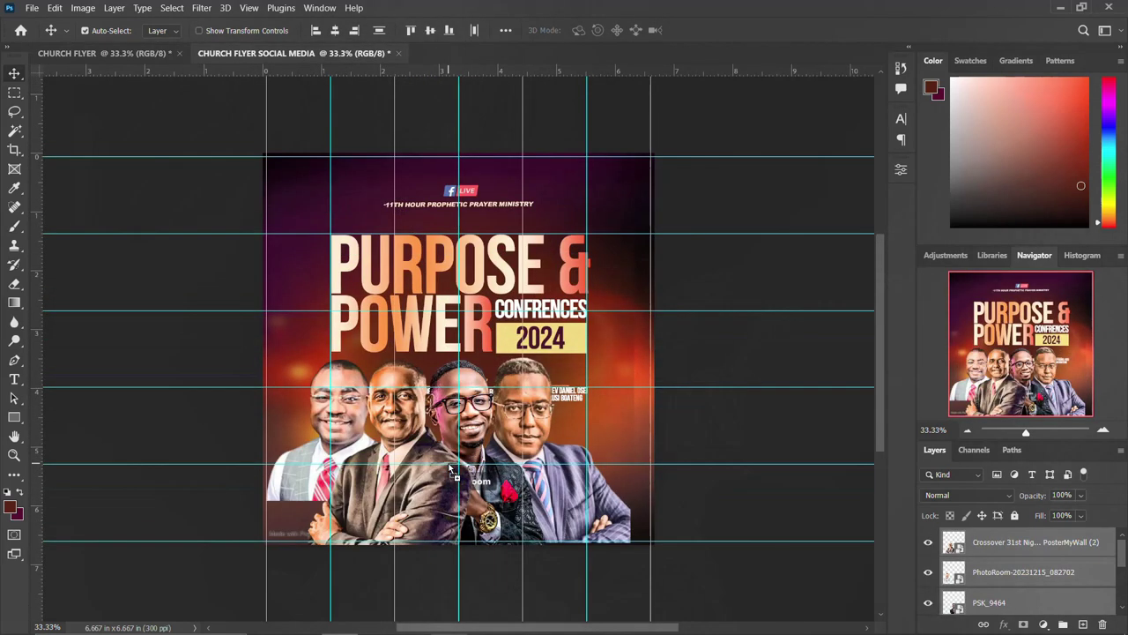
pyautogui.hotkey('ctrl', 't')
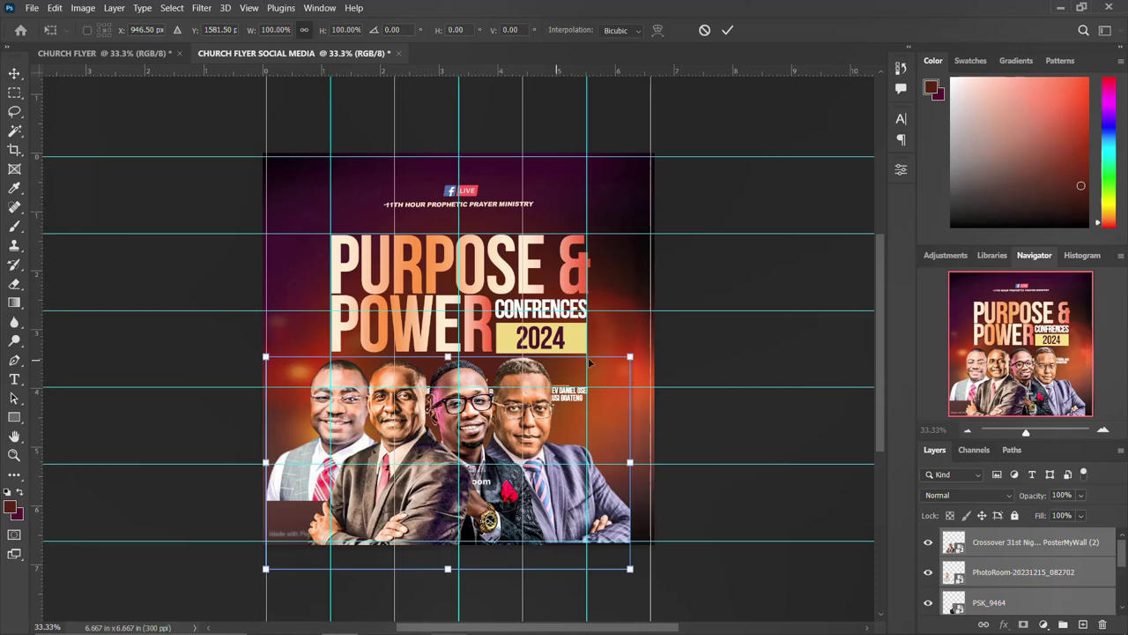
pyautogui.moveTo(629, 356); pyautogui.dragTo(590, 381)
pyautogui.moveTo(528, 422)
pyautogui.mouseDown()
pyautogui.moveTo(562, 447)
pyautogui.moveTo(556, 459)
pyautogui.mouseUp()
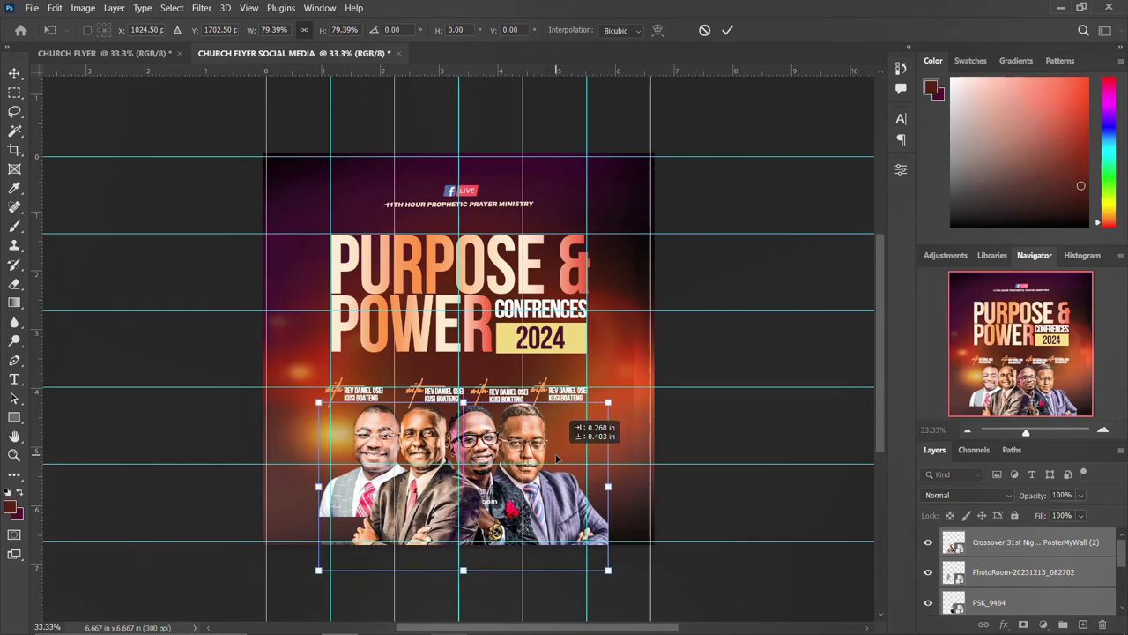
pyautogui.press('Return')
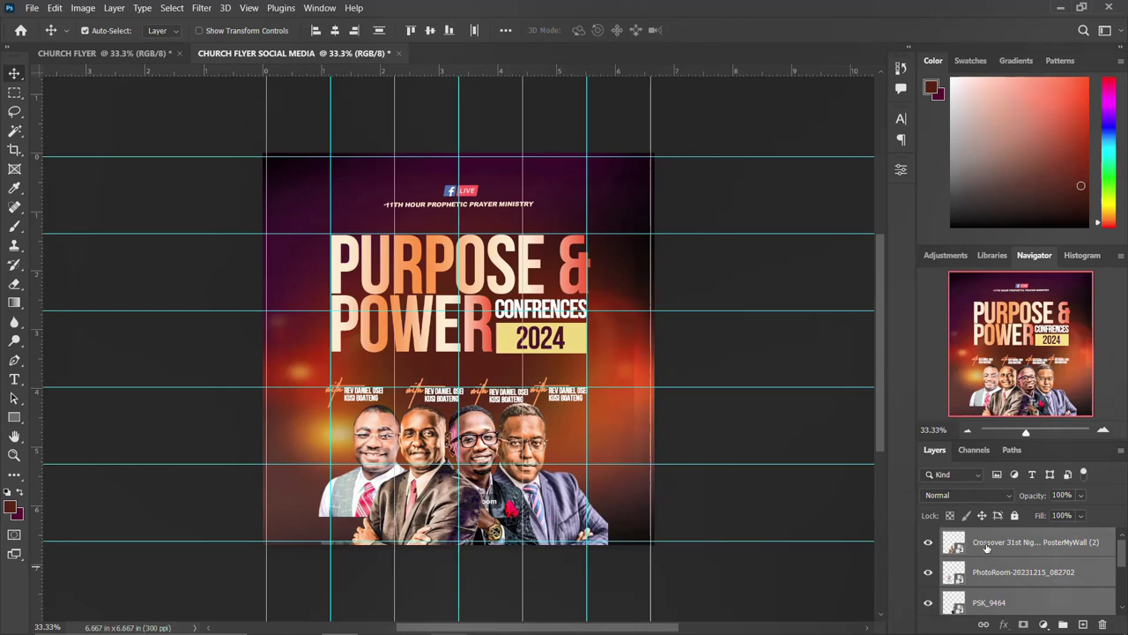
pyautogui.hotkey('ctrl', 'g')
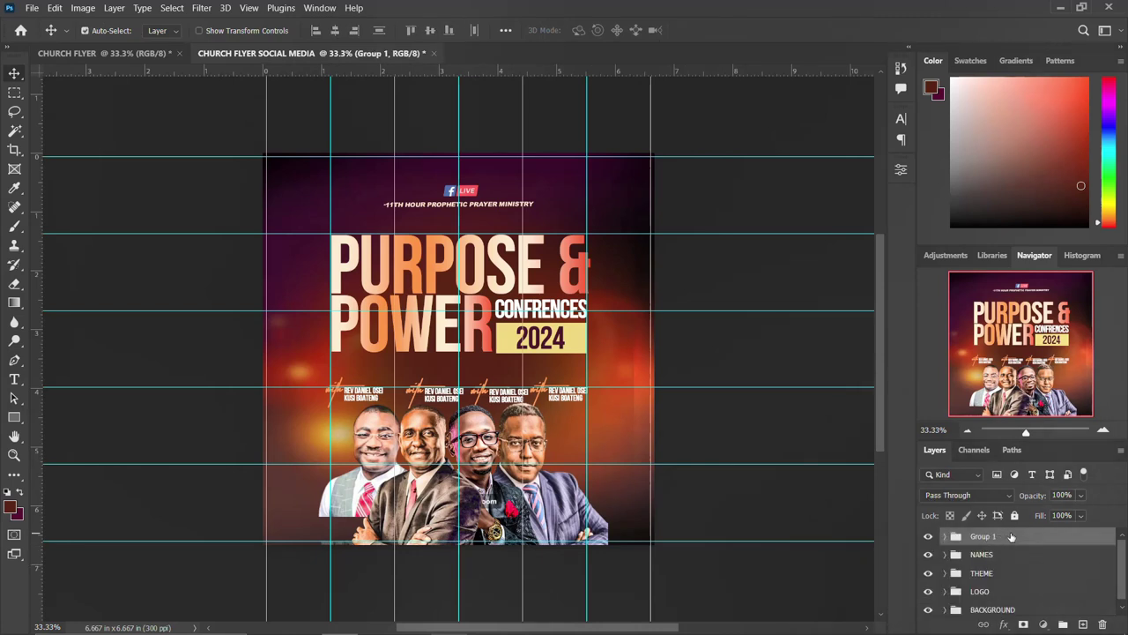
# - Add a Black & White adjustment layer clipped to Group 1
pyautogui.click(1045, 623)
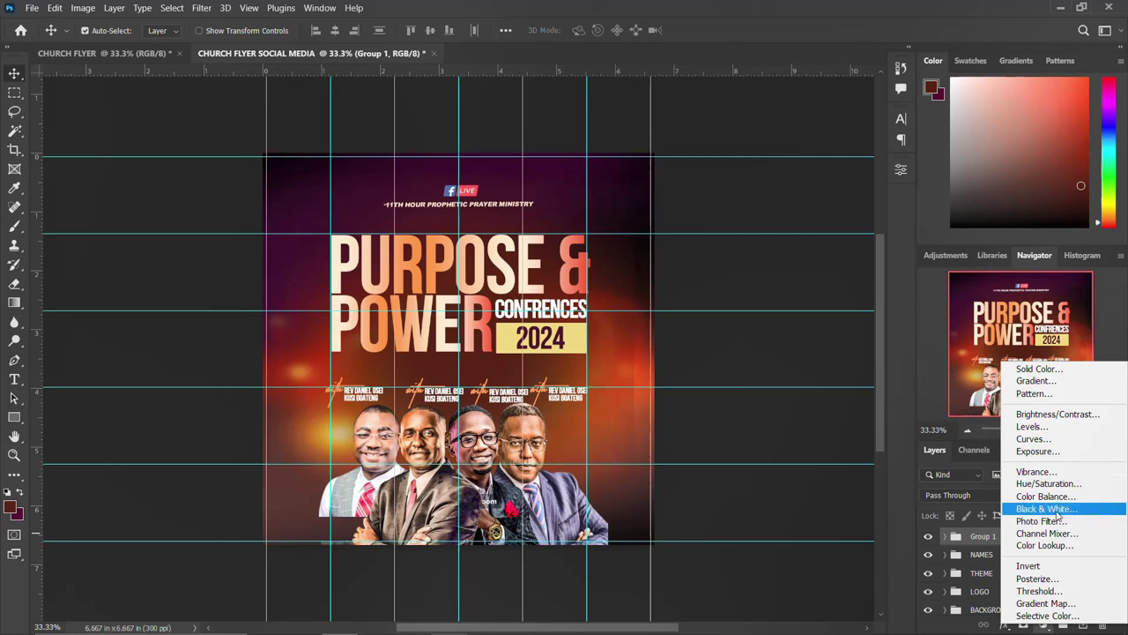
pyautogui.click(1057, 508)
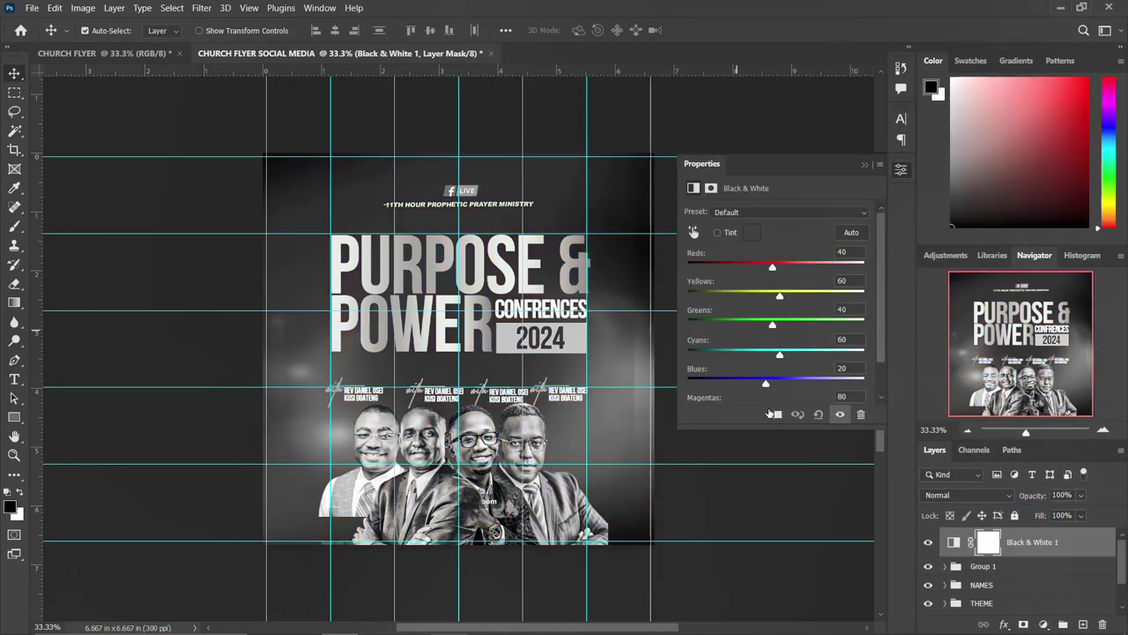
pyautogui.click(775, 415)
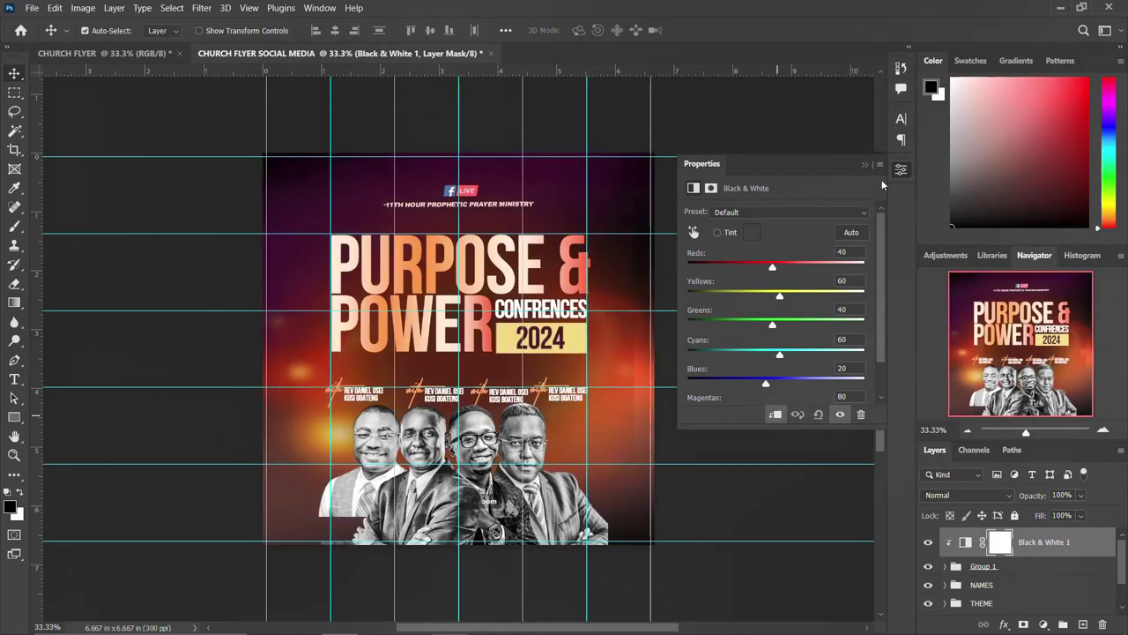
pyautogui.click(900, 168)
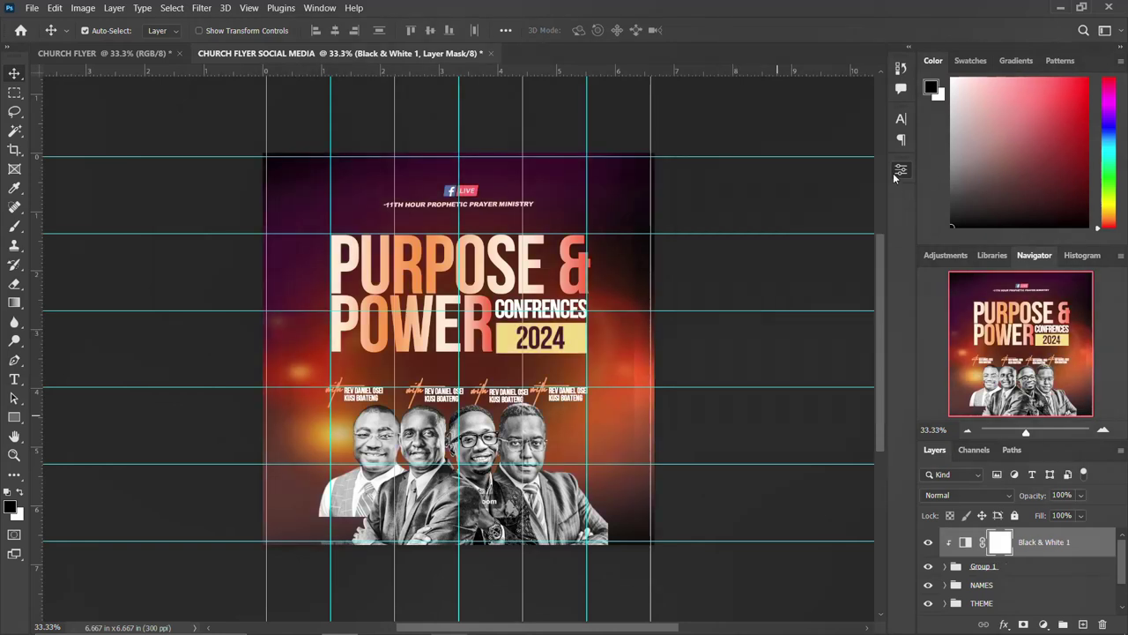
# - Group Group 1 with the Black & White adjustment and name the group IMAGES
pyautogui.click(1020, 569)
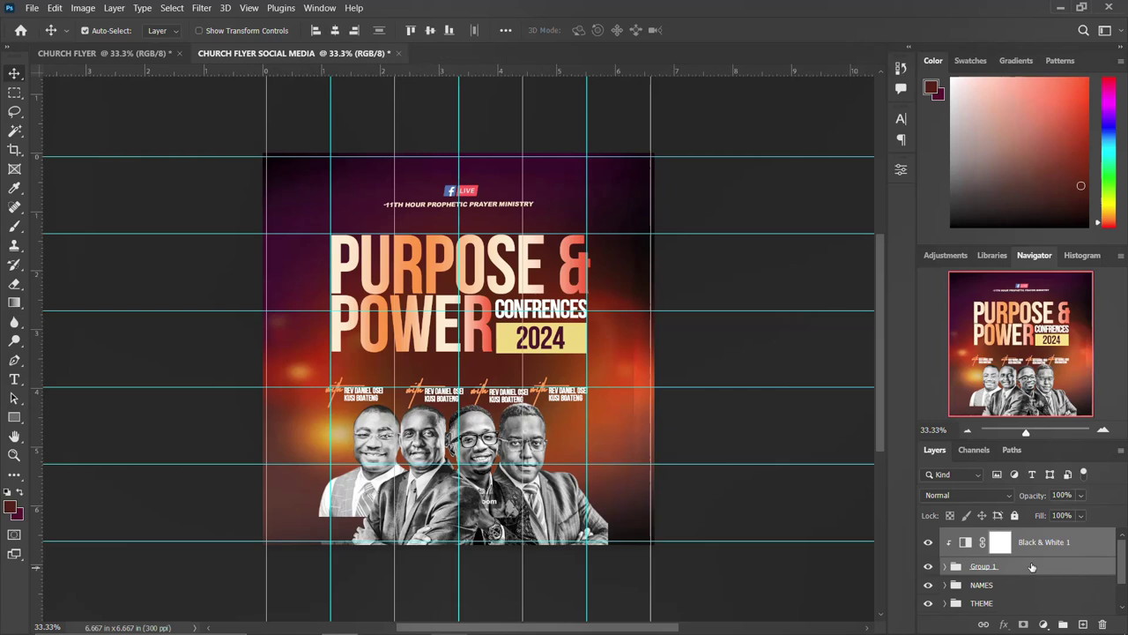
pyautogui.hotkey('ctrl', 'g')
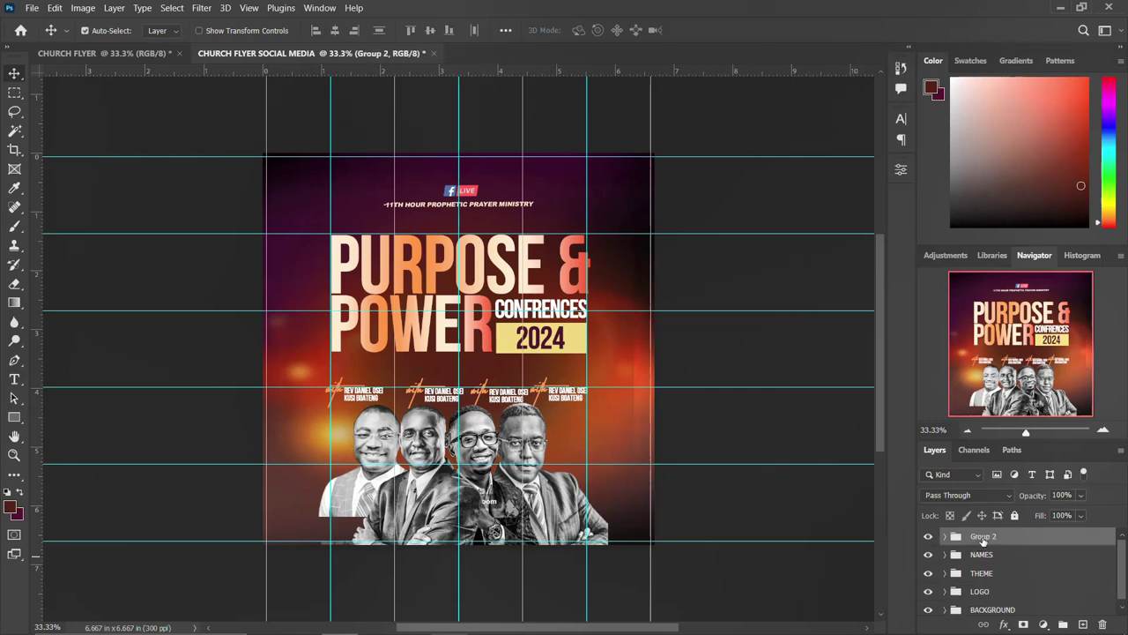
pyautogui.doubleClick(984, 536)
pyautogui.press('BackSpace')
pyautogui.write('IMAGES')
pyautogui.press('Return')
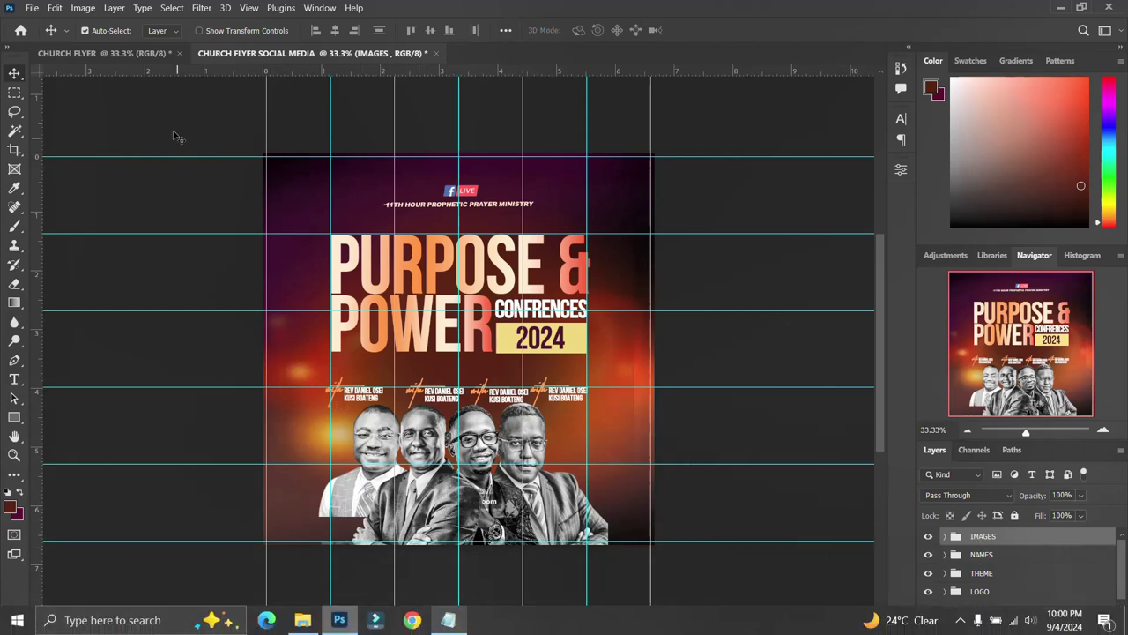
# - In the CHURCH FLYER document, rename the torn-paper layer to 1, then return to the social media flyer
pyautogui.click(132, 53)
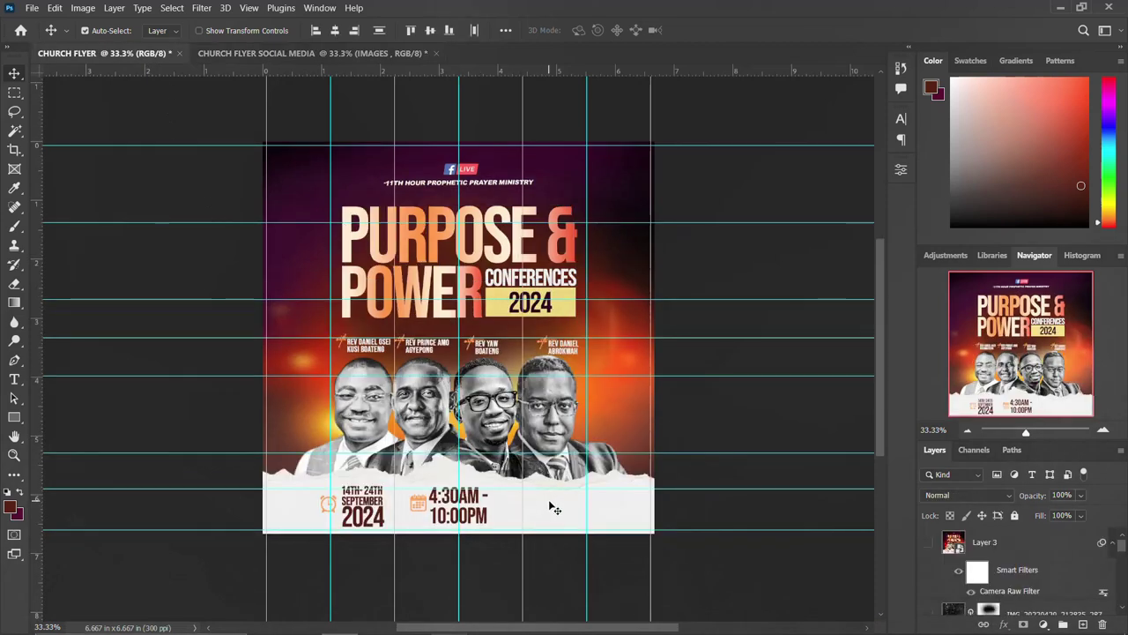
pyautogui.click(631, 514)
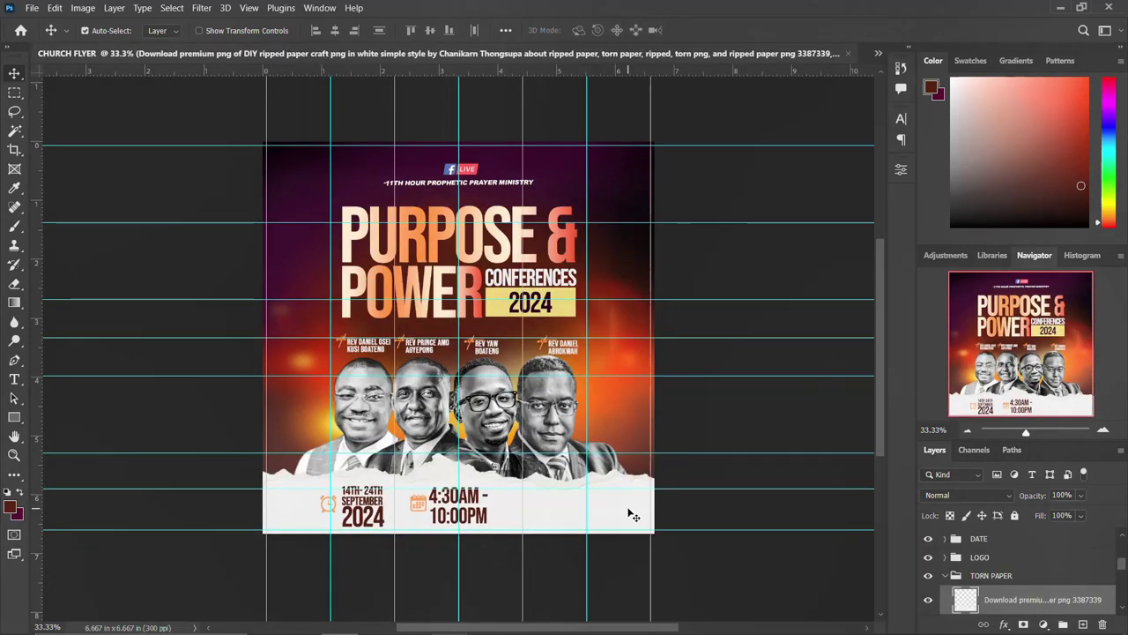
pyautogui.moveTo(631, 515); pyautogui.dragTo(483, 119)
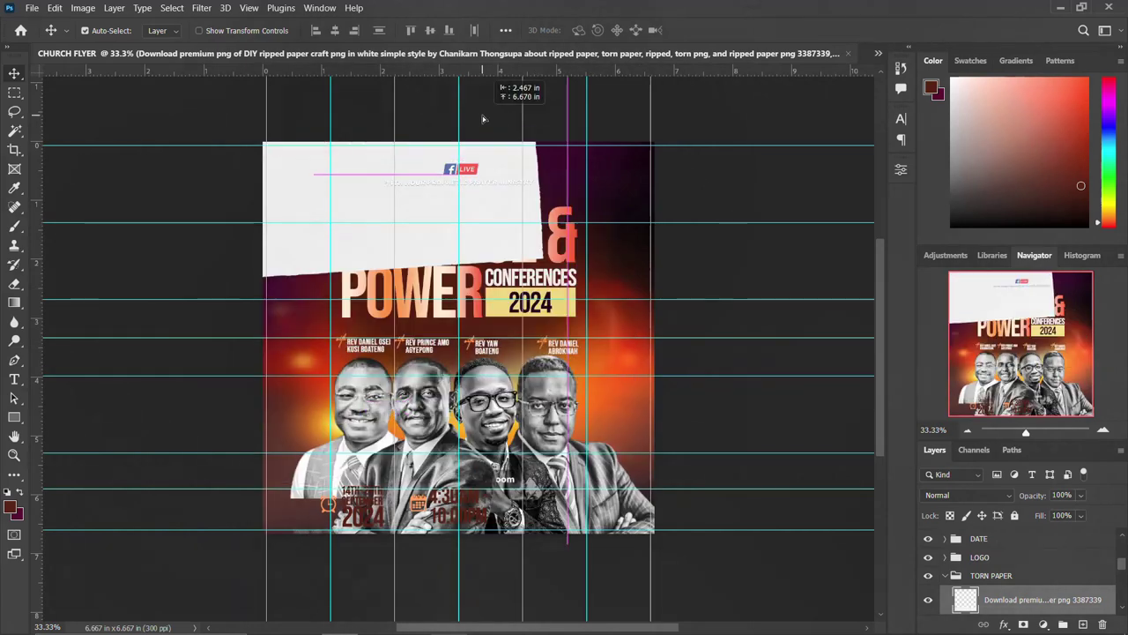
pyautogui.moveTo(483, 119); pyautogui.dragTo(663, 401)
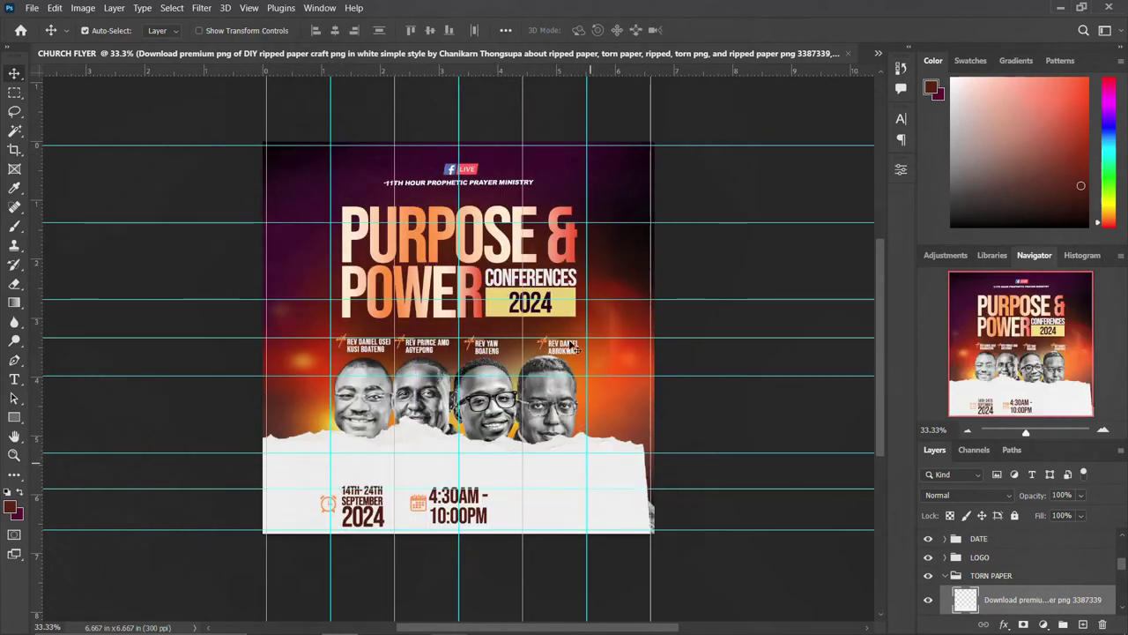
pyautogui.doubleClick(1049, 599)
pyautogui.write('1')
pyautogui.press('Return')
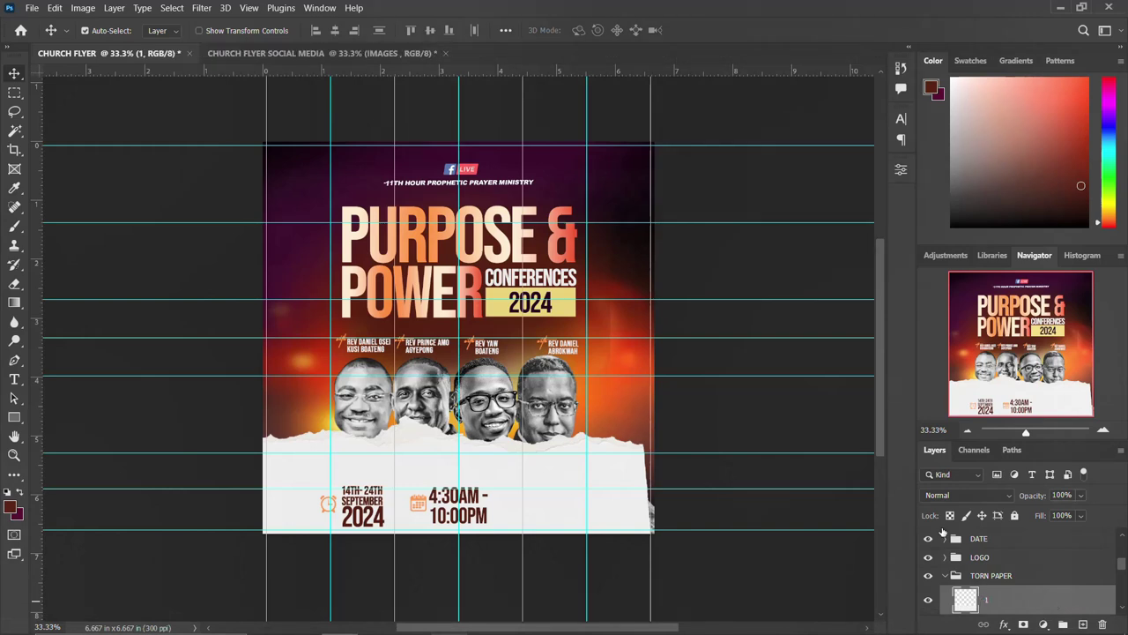
pyautogui.click(333, 55)
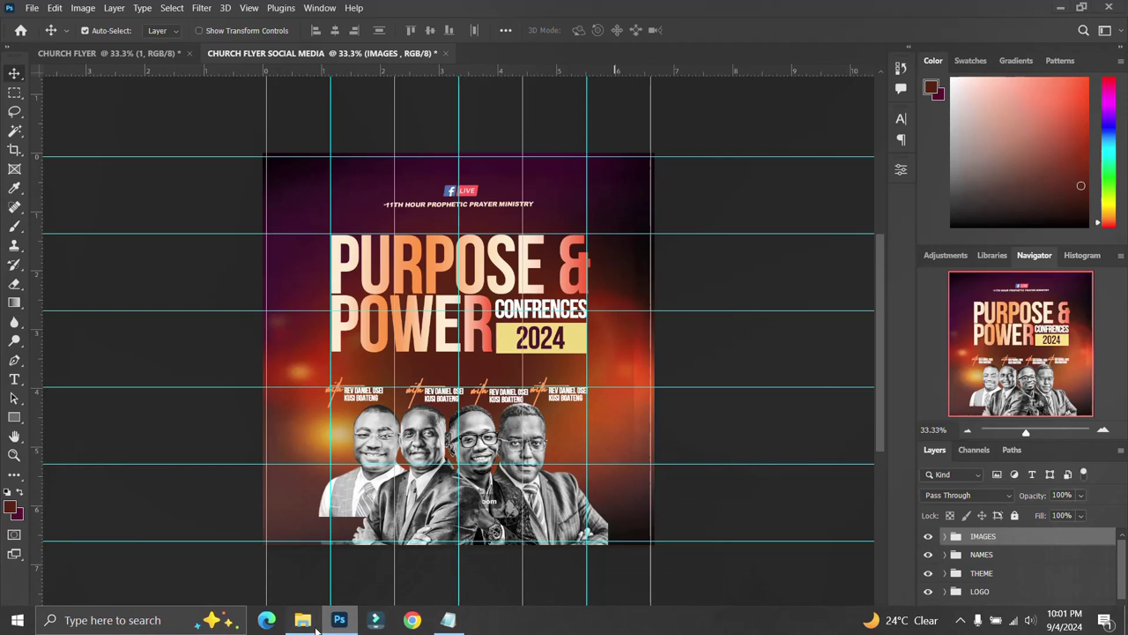
# - Drag the ripped-paper PNG from the asset folder onto the social media flyer and accept it
pyautogui.click(302, 619)
pyautogui.click(736, 176)
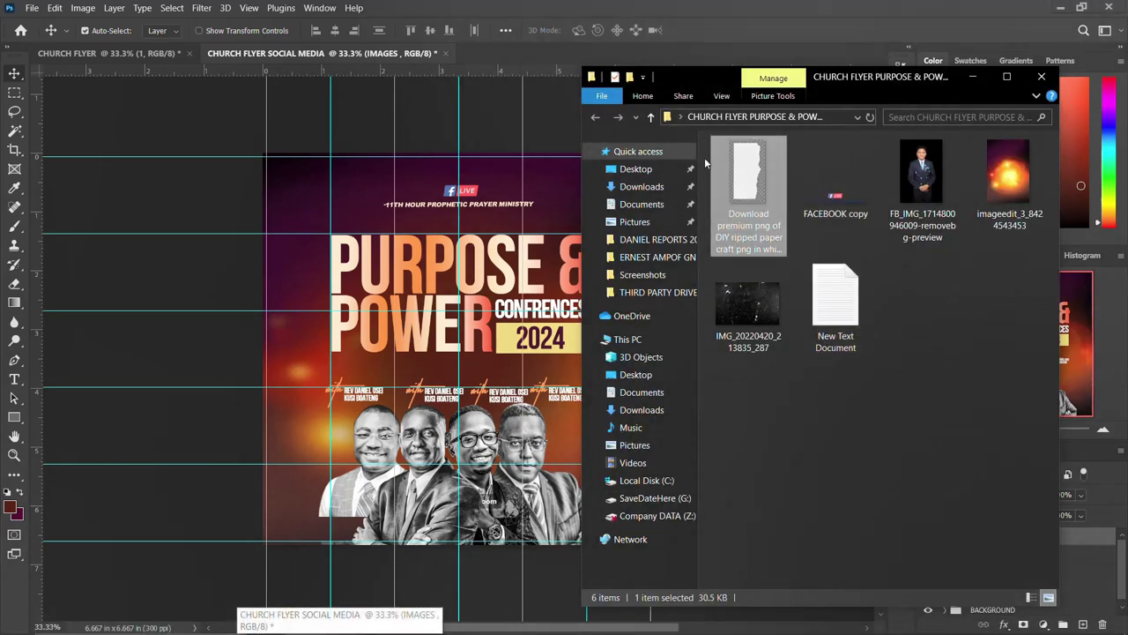
pyautogui.moveTo(742, 172); pyautogui.dragTo(411, 411)
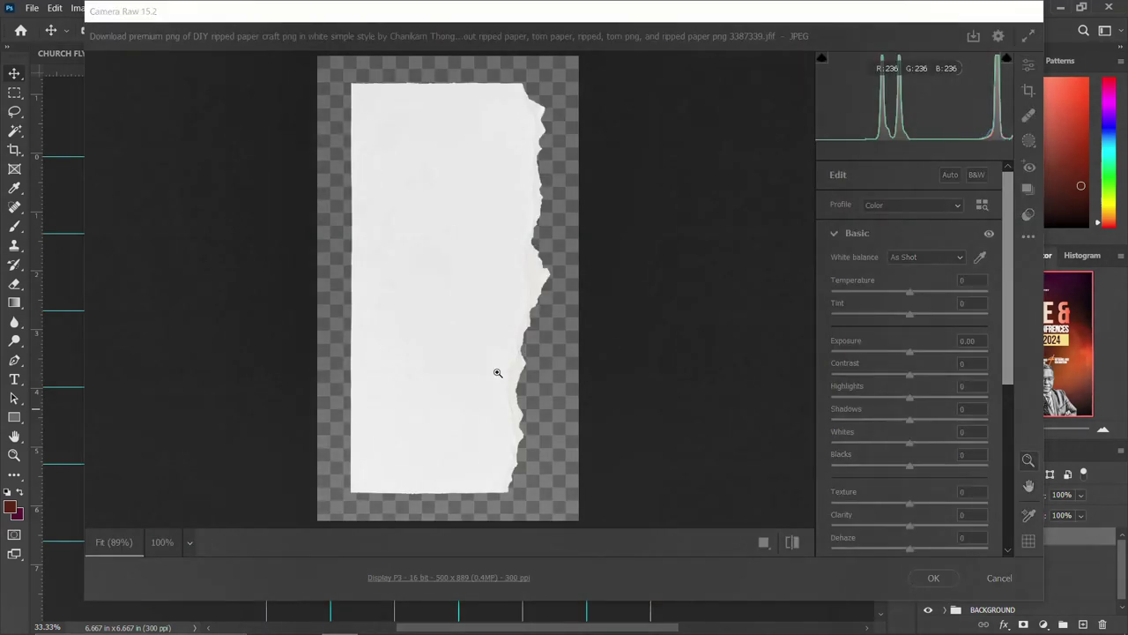
pyautogui.press('Return')
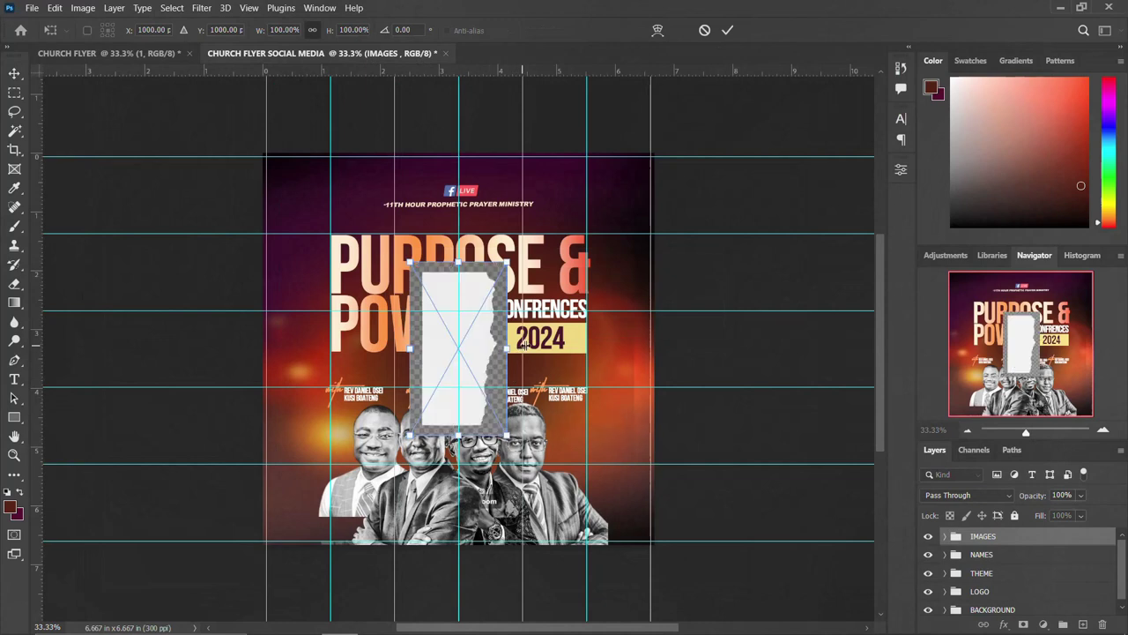
# - Rotate the placed ripped-paper image until it is nearly level
pyautogui.moveTo(540, 326); pyautogui.dragTo(429, 275)
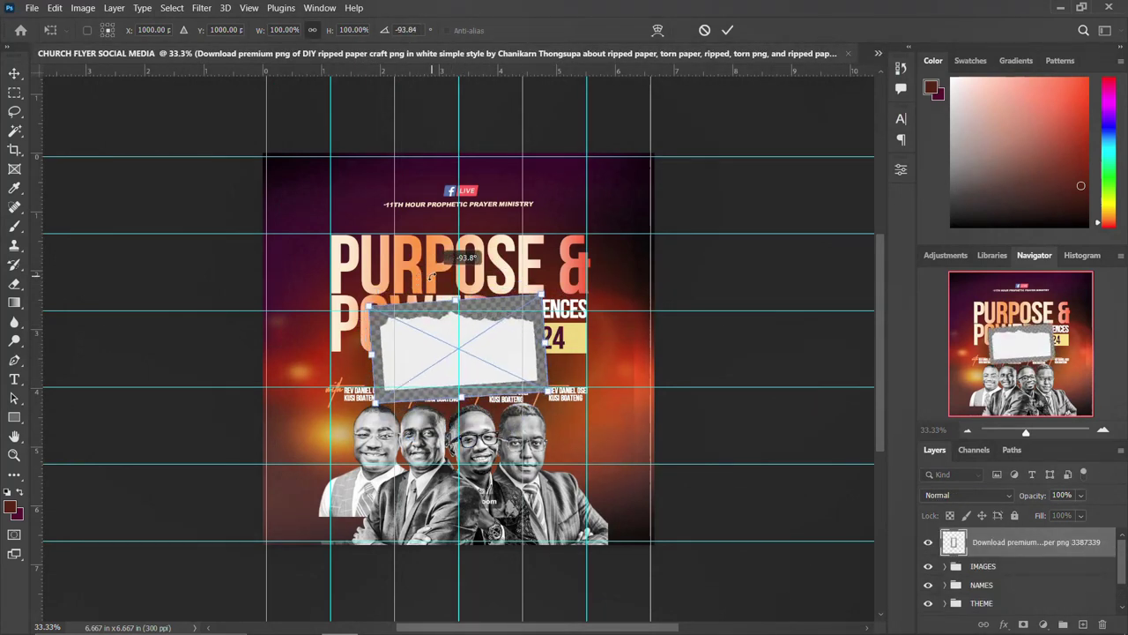
pyautogui.moveTo(429, 276); pyautogui.dragTo(439, 278)
pyautogui.press('Return')
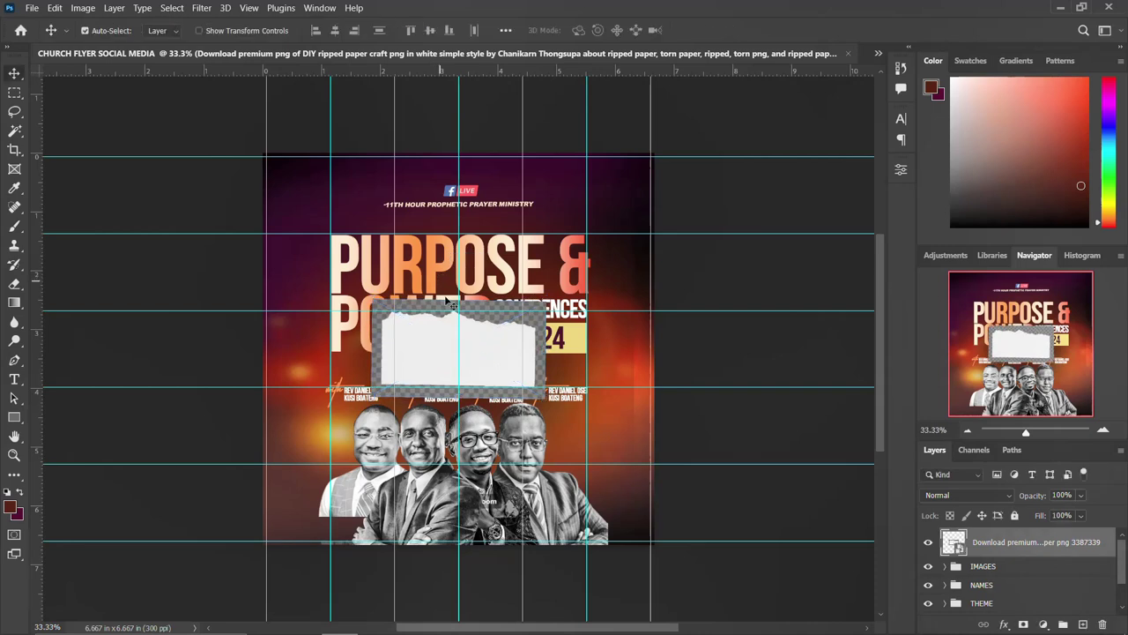
# - Rasterize the ripped-paper layer and delete its checkerboard border with the Magic Wand
pyautogui.rightClick(1020, 546)
pyautogui.click(858, 305)
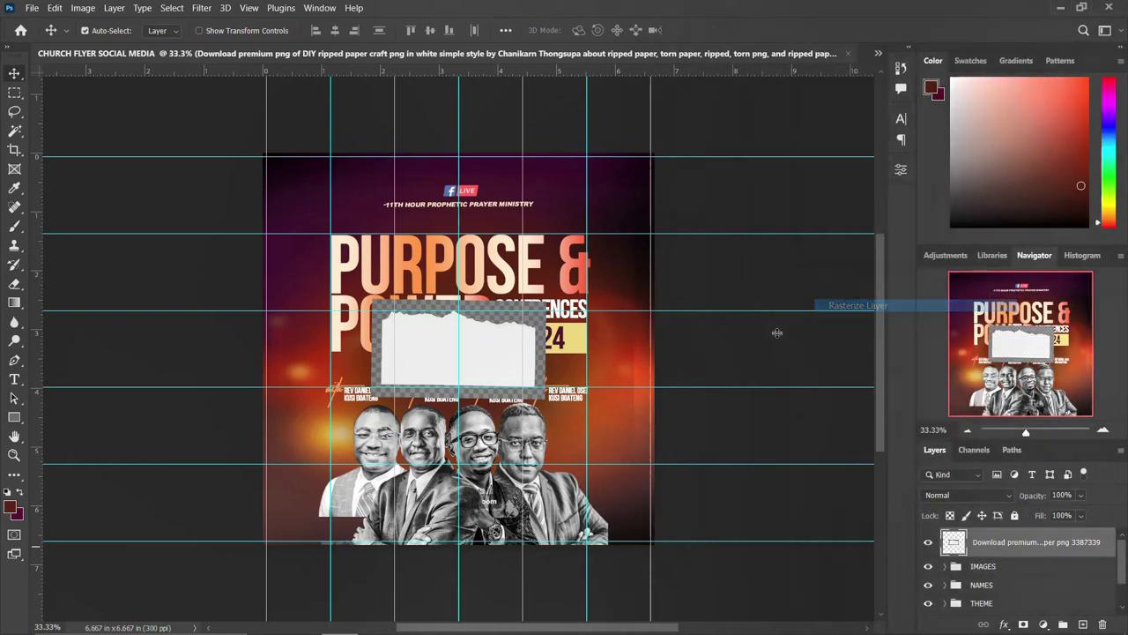
pyautogui.press('w')
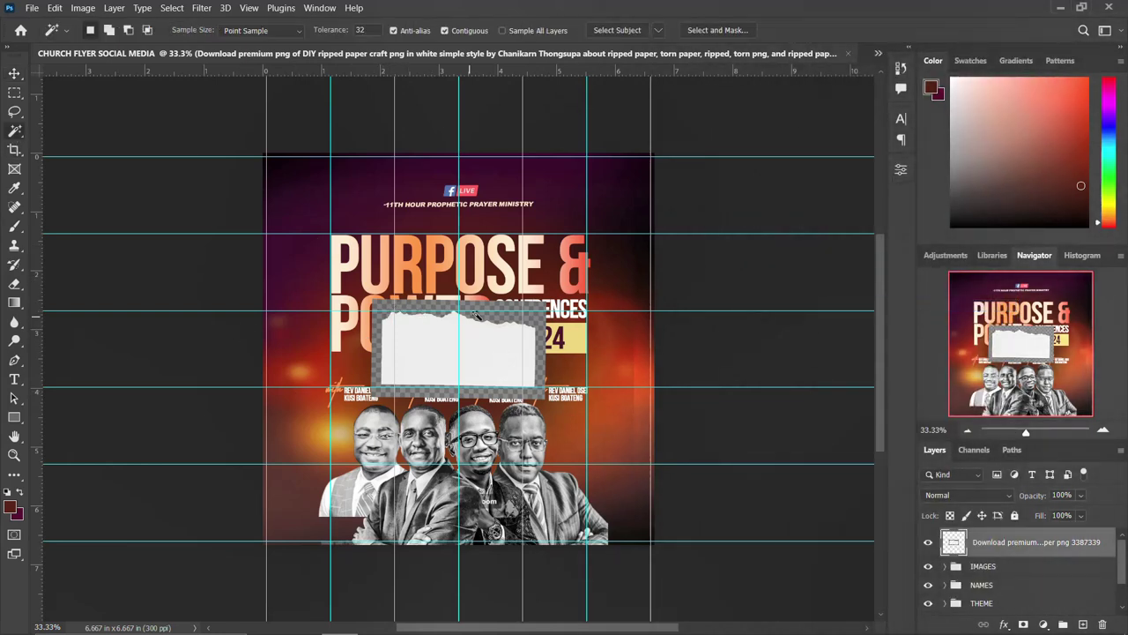
pyautogui.click(502, 311)
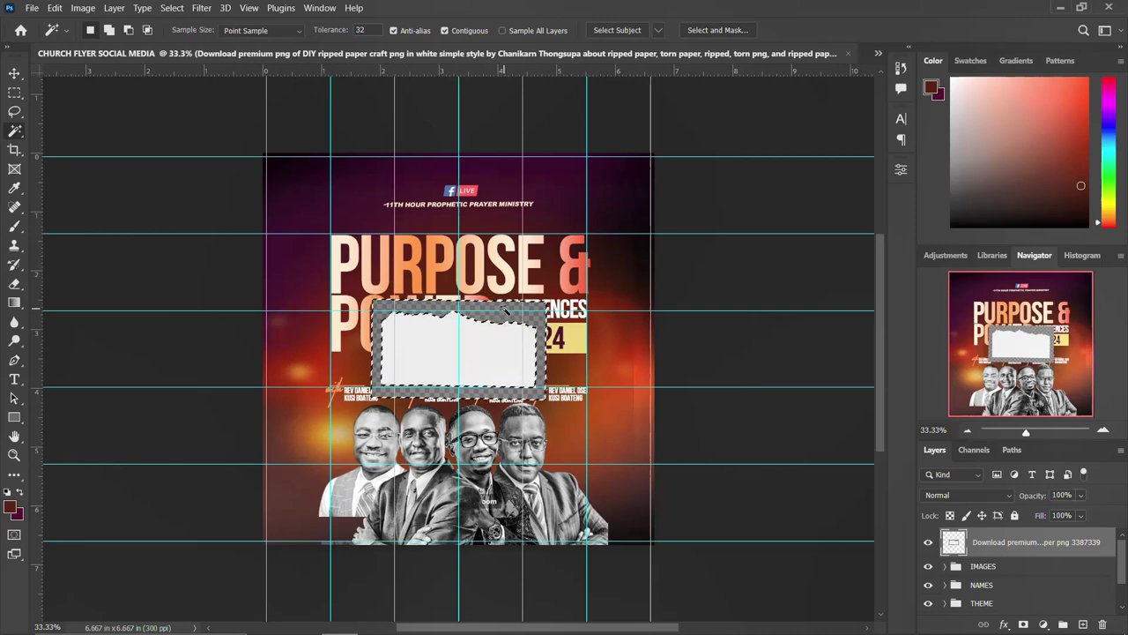
pyautogui.press('Delete')
pyautogui.hotkey('ctrl', 'd')
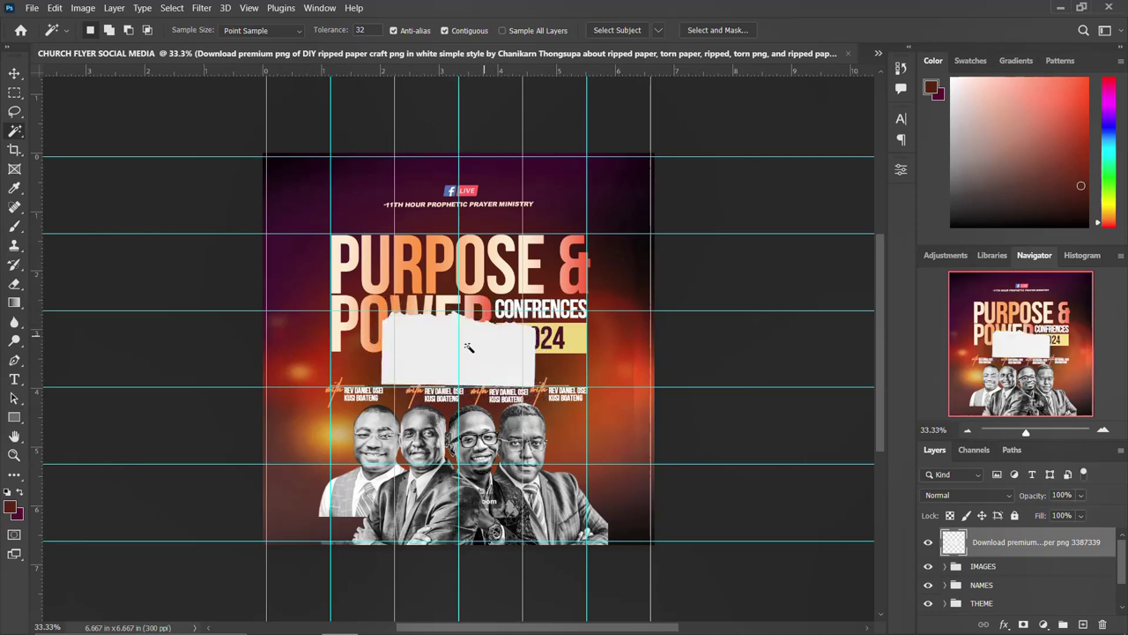
pyautogui.press('v')
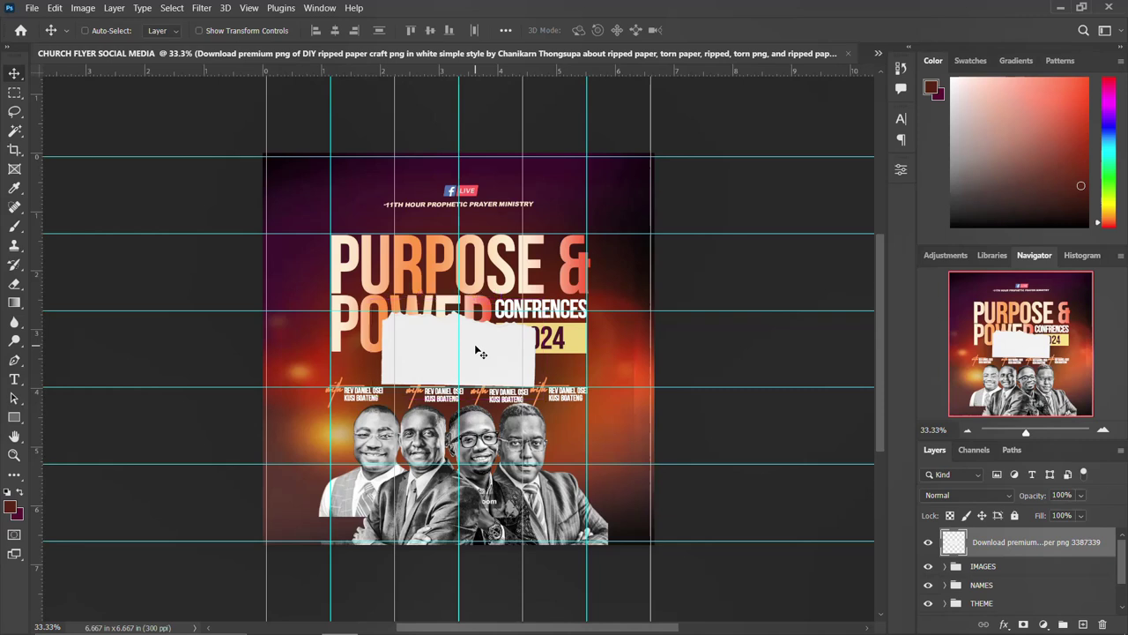
# - Enlarge the torn paper to about 268%, tilt it about -2°, and lower it to reveal the faces
pyautogui.hotkey('ctrl', 't')
pyautogui.moveTo(541, 297); pyautogui.dragTo(646, 228)
pyautogui.moveTo(559, 345); pyautogui.dragTo(557, 519)
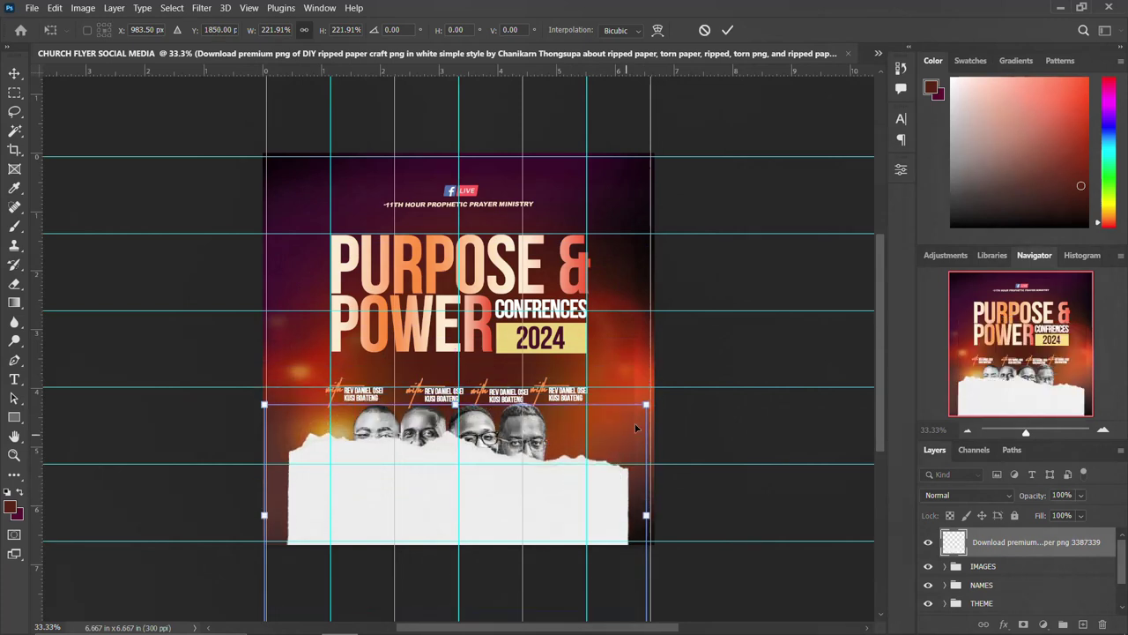
pyautogui.moveTo(652, 399); pyautogui.dragTo(686, 371)
pyautogui.moveTo(722, 429); pyautogui.dragTo(723, 421)
pyautogui.moveTo(546, 512); pyautogui.dragTo(535, 551)
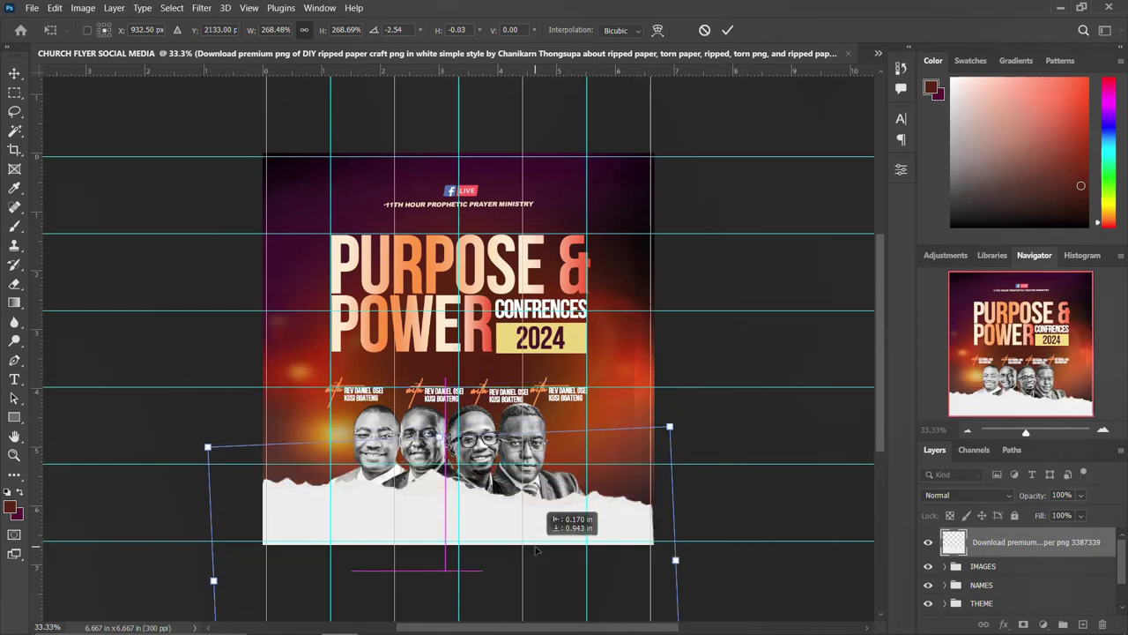
pyautogui.press('Return')
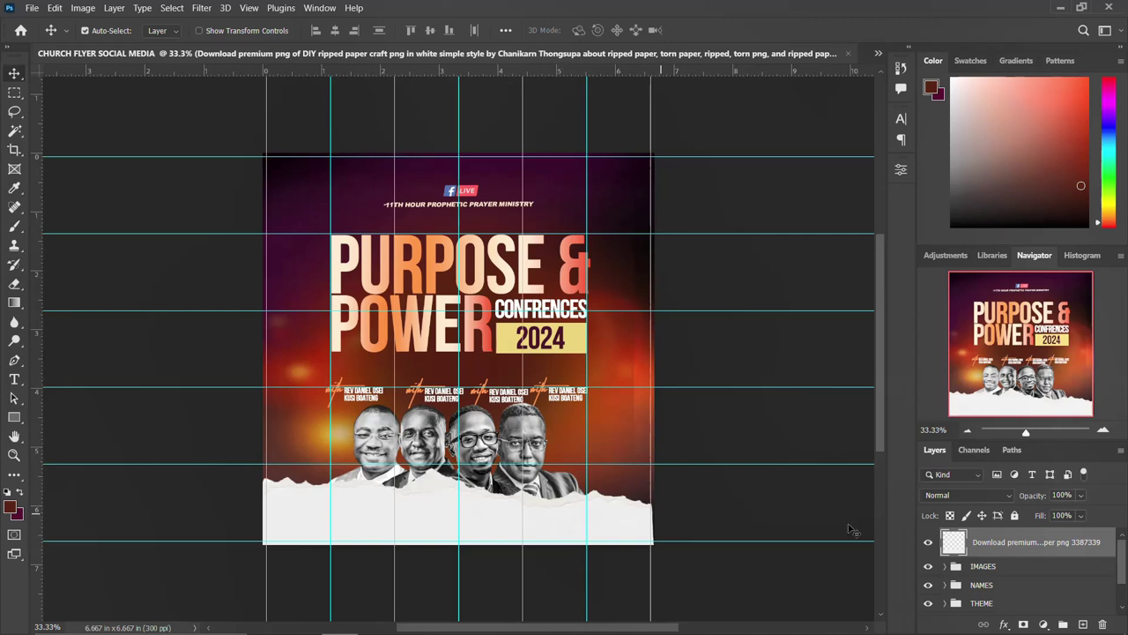
# - Nudge the IMAGES and NAMES groups upward on the flyer
pyautogui.click(1008, 568)
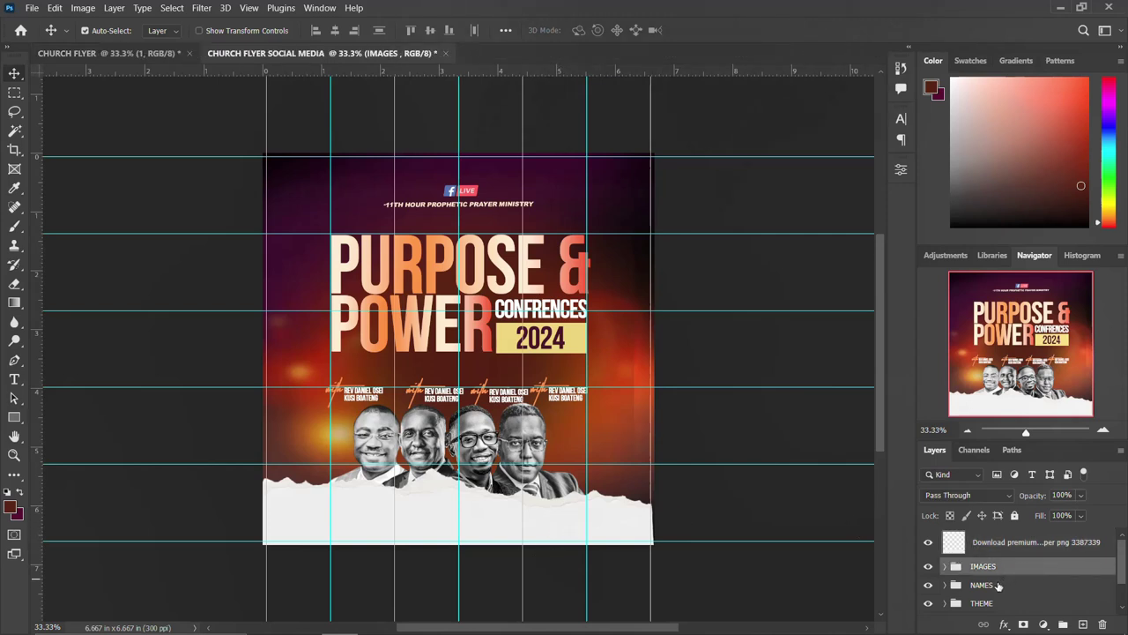
pyautogui.keyDown('ctrl'); pyautogui.click(996, 585); pyautogui.keyUp('ctrl')
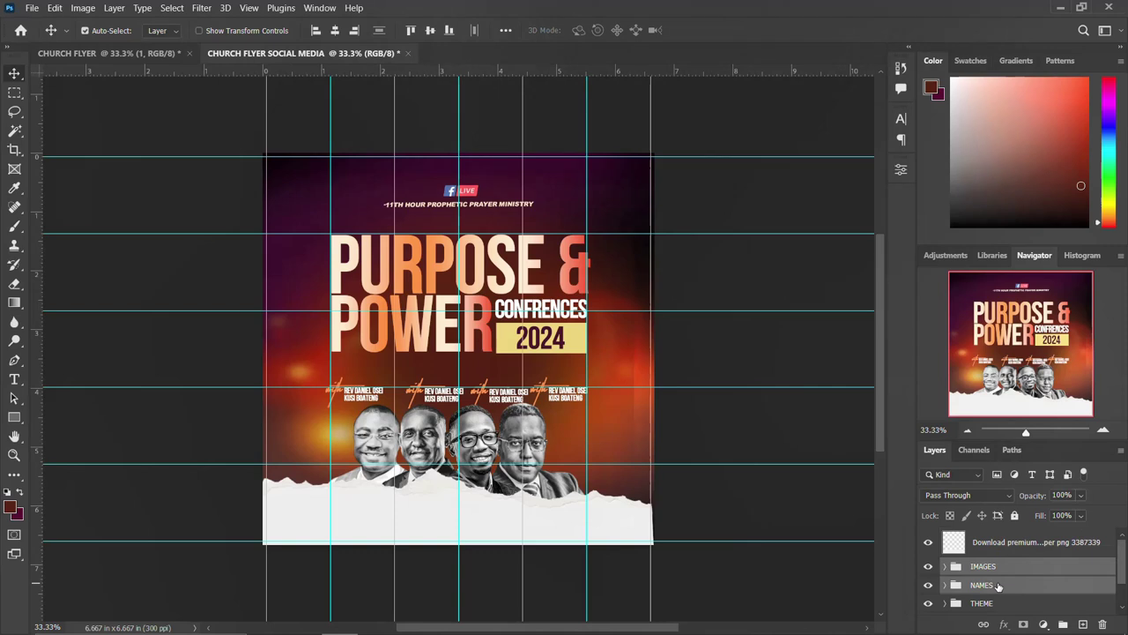
pyautogui.hotkey('shift', 'Up')
pyautogui.hotkey('shift', 'Up')
pyautogui.hotkey('shift', 'Up')
pyautogui.hotkey('shift', 'Up')
pyautogui.hotkey('shift', 'Up')
pyautogui.hotkey('shift', 'Up')
pyautogui.hotkey('shift', 'Up')
pyautogui.hotkey('shift', 'Up')
pyautogui.hotkey('shift', 'Up')
pyautogui.hotkey('shift', 'Up')
pyautogui.hotkey('shift', 'Up')
pyautogui.hotkey('shift', 'Up')
pyautogui.click(567, 526)
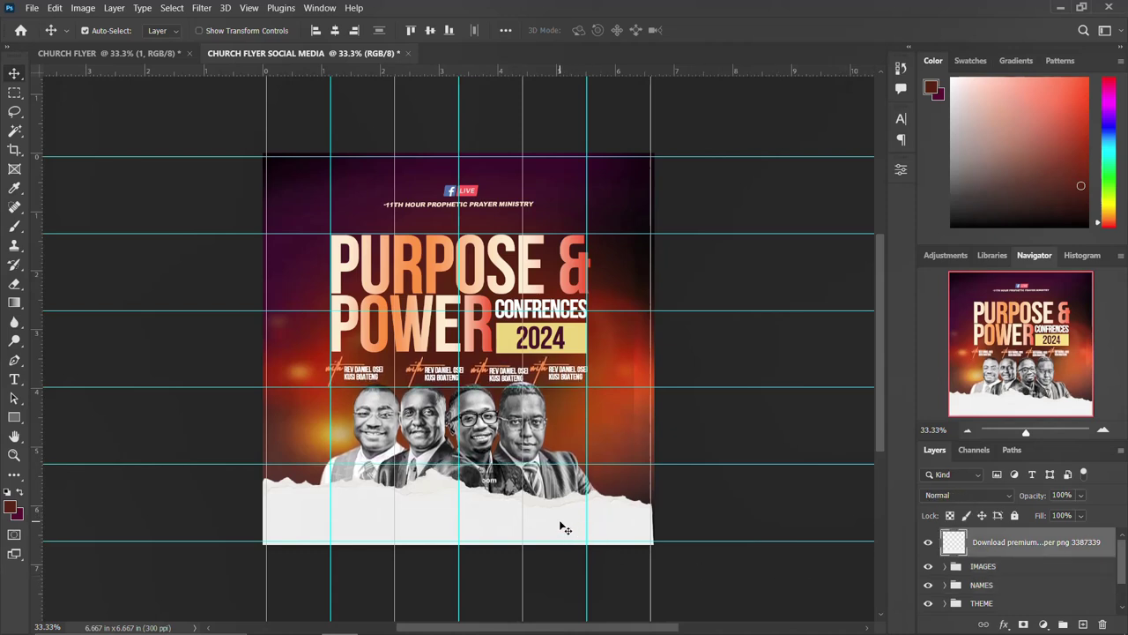
pyautogui.hotkey('shift', 'Up')
pyautogui.hotkey('shift', 'Up')
pyautogui.hotkey('shift', 'Up')
# - Rotate the torn paper strip by -1.6° and nudge the THEME headline up
pyautogui.hotkey('ctrl', 't')
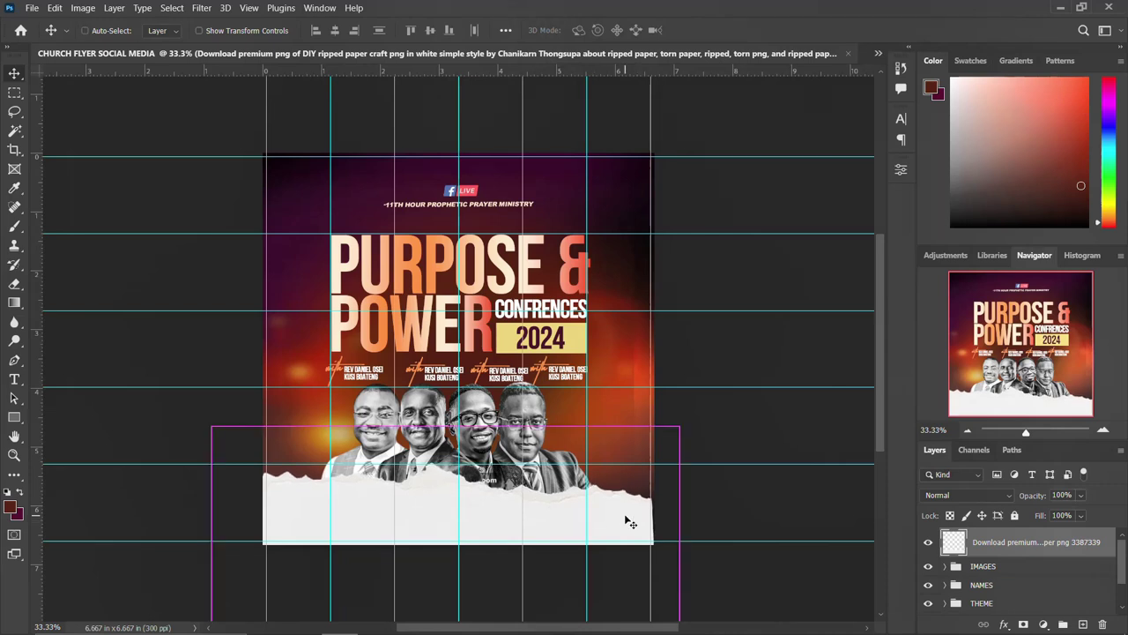
pyautogui.moveTo(736, 491); pyautogui.dragTo(737, 478)
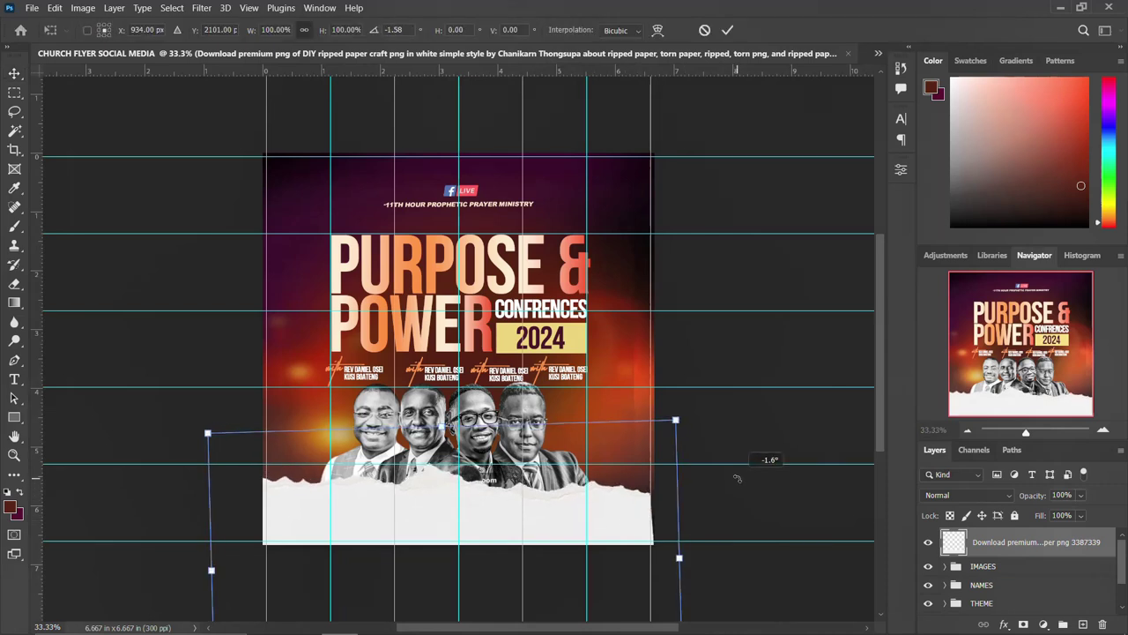
pyautogui.press('Return')
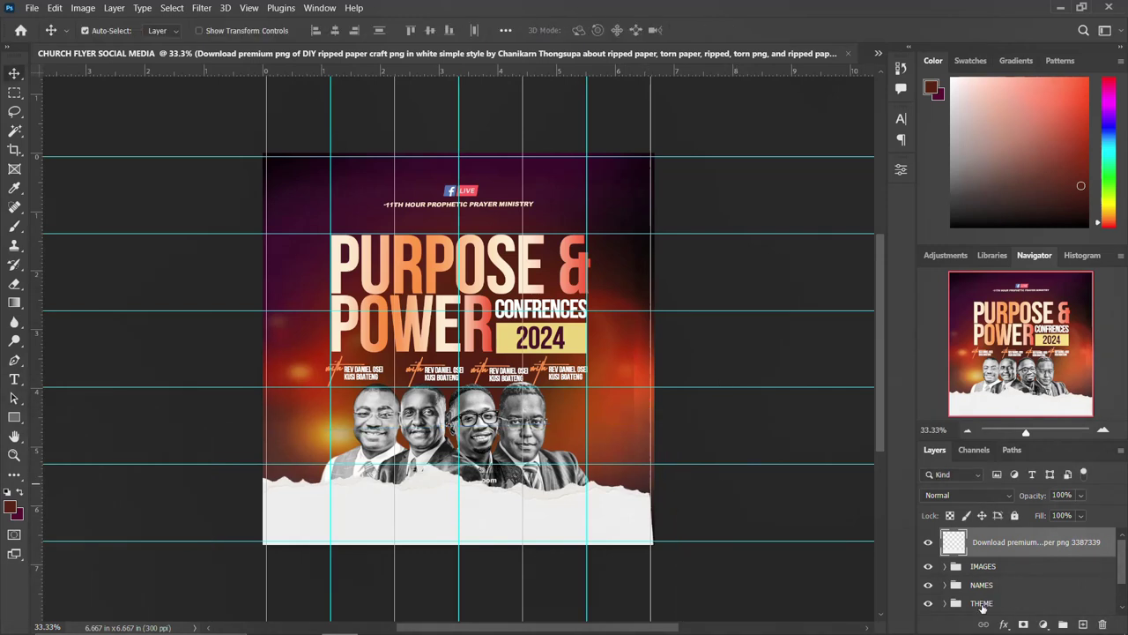
pyautogui.click(981, 604)
pyautogui.hotkey('shift', 'Up')
# - Nudge the THEME headline and the Facebook LIVE LOGO group slightly higher
pyautogui.hotkey('shift', 'Up')
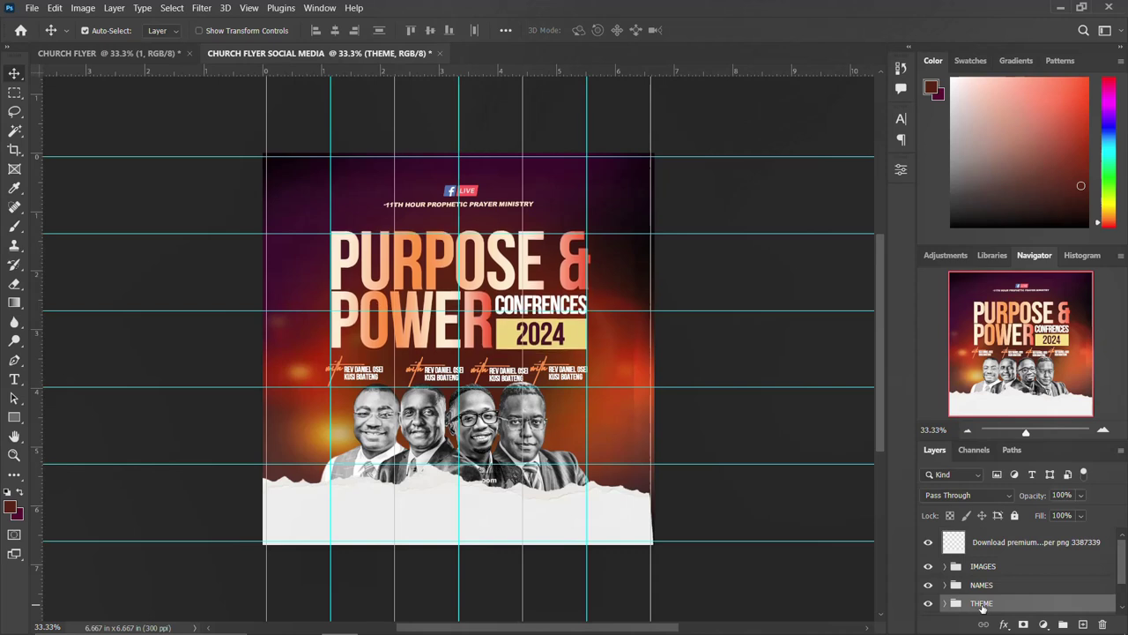
pyautogui.hotkey('shift', 'Up')
pyautogui.hotkey('shift', 'Up')
pyautogui.hotkey('shift', 'Up')
pyautogui.hotkey('shift', 'Up')
pyautogui.hotkey('shift', 'Up')
pyautogui.hotkey('shift', 'Up')
pyautogui.hotkey('shift', 'Up')
pyautogui.scroll(-1, 984, 600)
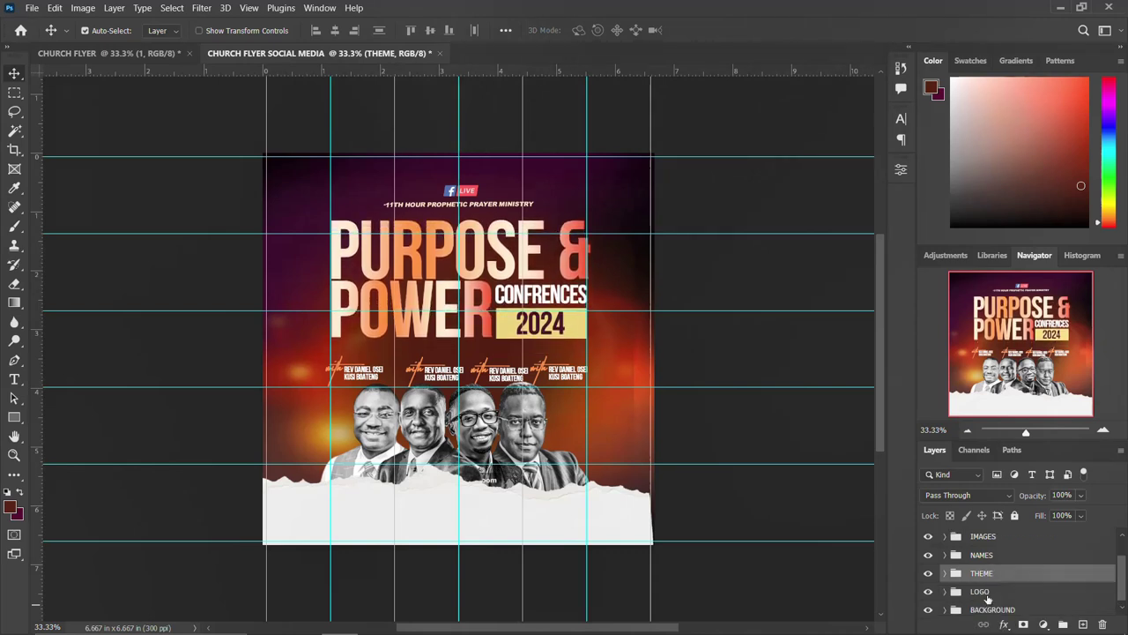
pyautogui.click(980, 592)
pyautogui.hotkey('shift', 'Up')
pyautogui.hotkey('shift', 'Up')
pyautogui.hotkey('shift', 'Up')
pyautogui.hotkey('shift', 'Up')
pyautogui.hotkey('shift', 'Up')
pyautogui.hotkey('shift', 'Up')
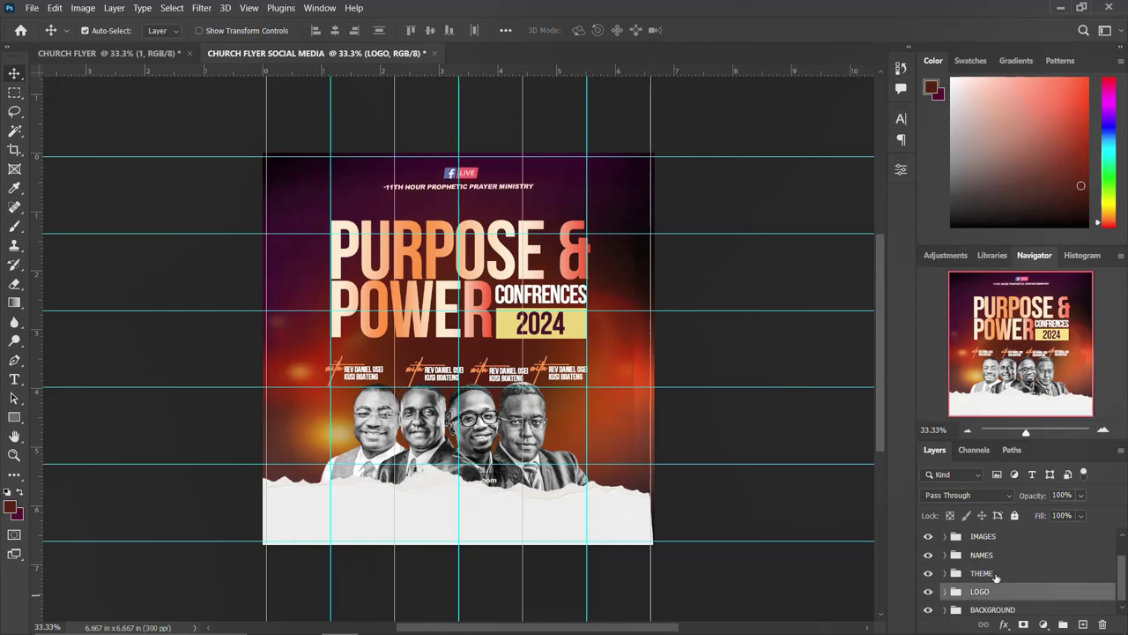
pyautogui.click(996, 574)
pyautogui.hotkey('shift', 'Up')
pyautogui.hotkey('shift', 'Up')
pyautogui.hotkey('shift', 'Up')
pyautogui.hotkey('shift', 'Up')
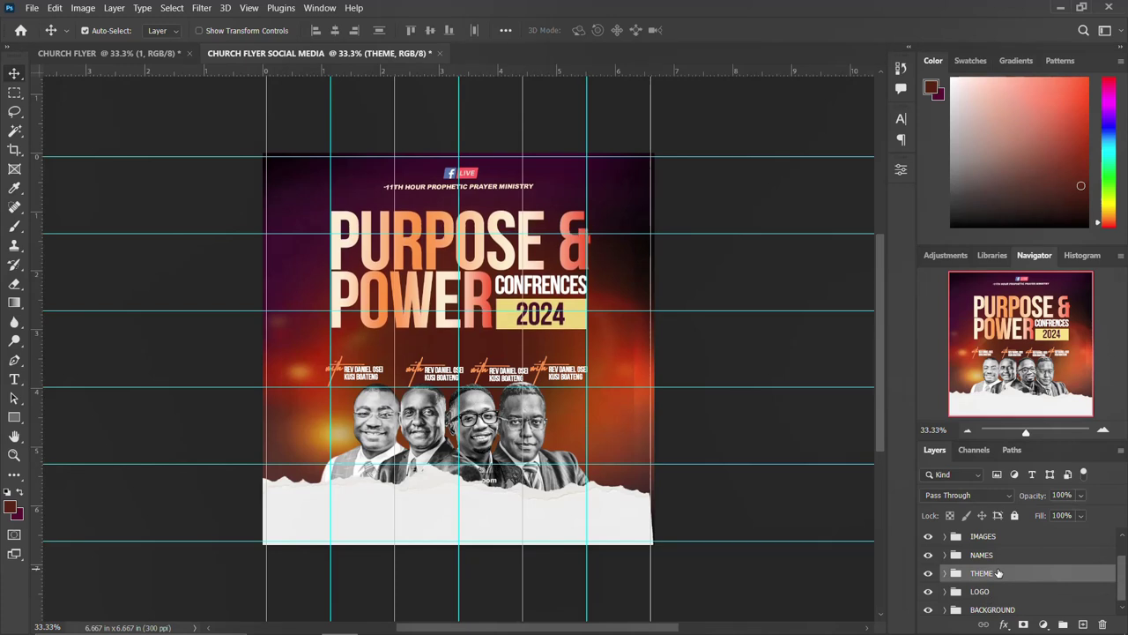
pyautogui.hotkey('shift', 'Up')
# - Nudge the IMAGES and NAMES groups up slightly and bring up the CHURCH FLYER document
pyautogui.click(995, 557)
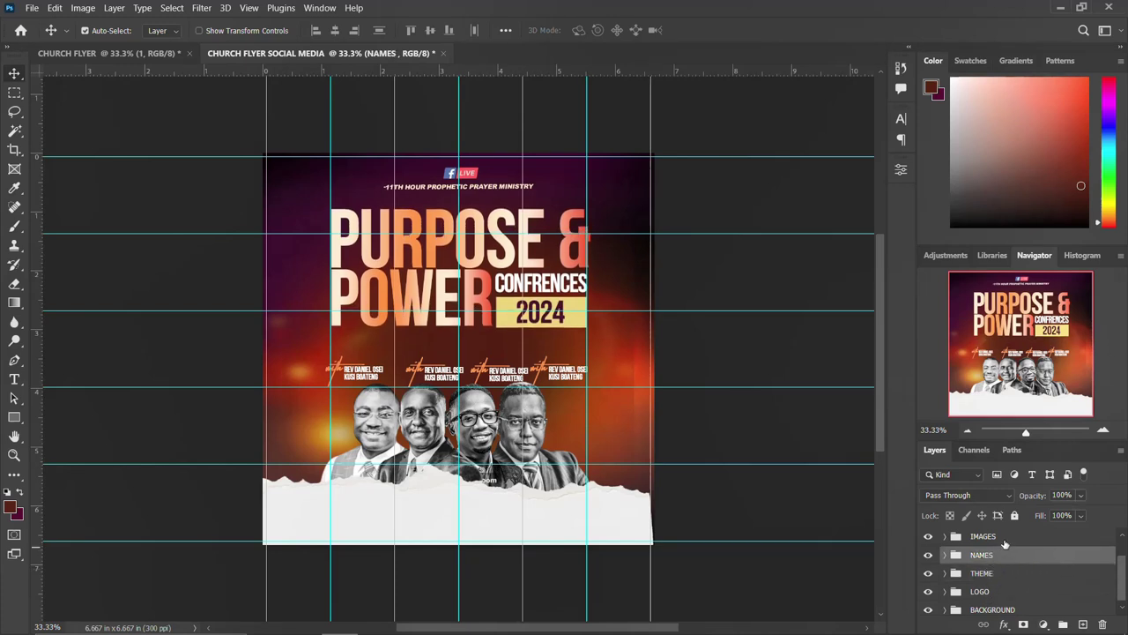
pyautogui.keyDown('ctrl'); pyautogui.click(995, 555); pyautogui.keyUp('ctrl')
pyautogui.hotkey('shift', 'Up')
pyautogui.hotkey('shift', 'Up')
pyautogui.hotkey('shift', 'Up')
pyautogui.hotkey('shift', 'Up')
pyautogui.hotkey('shift', 'Up')
pyautogui.hotkey('shift', 'Up')
pyautogui.hotkey('shift', 'Up')
pyautogui.hotkey('shift', 'Up')
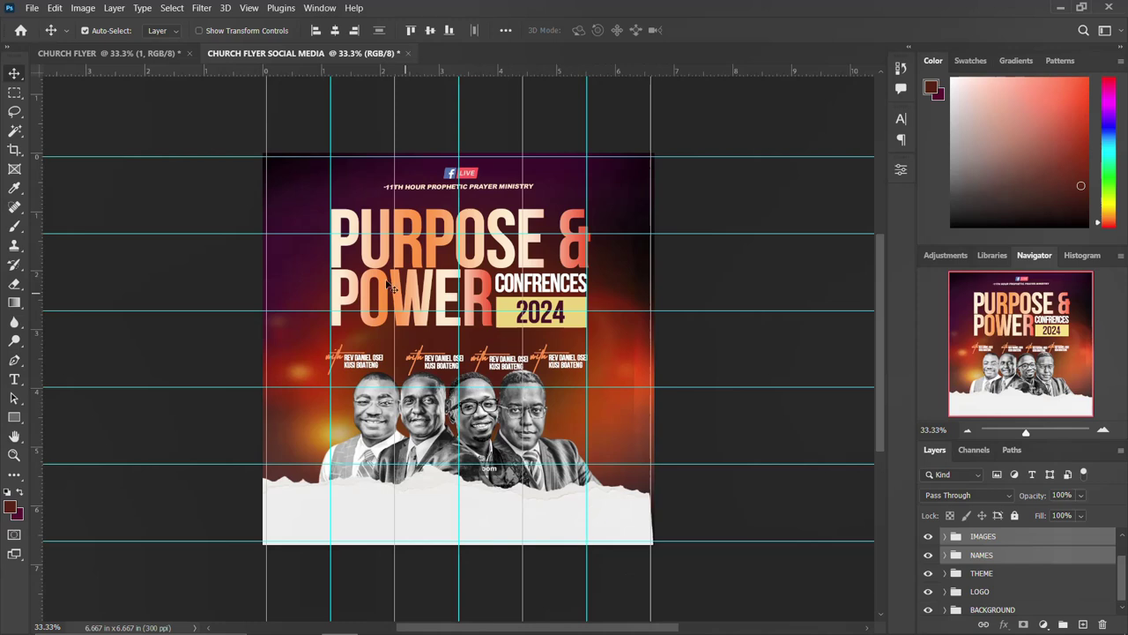
pyautogui.click(95, 53)
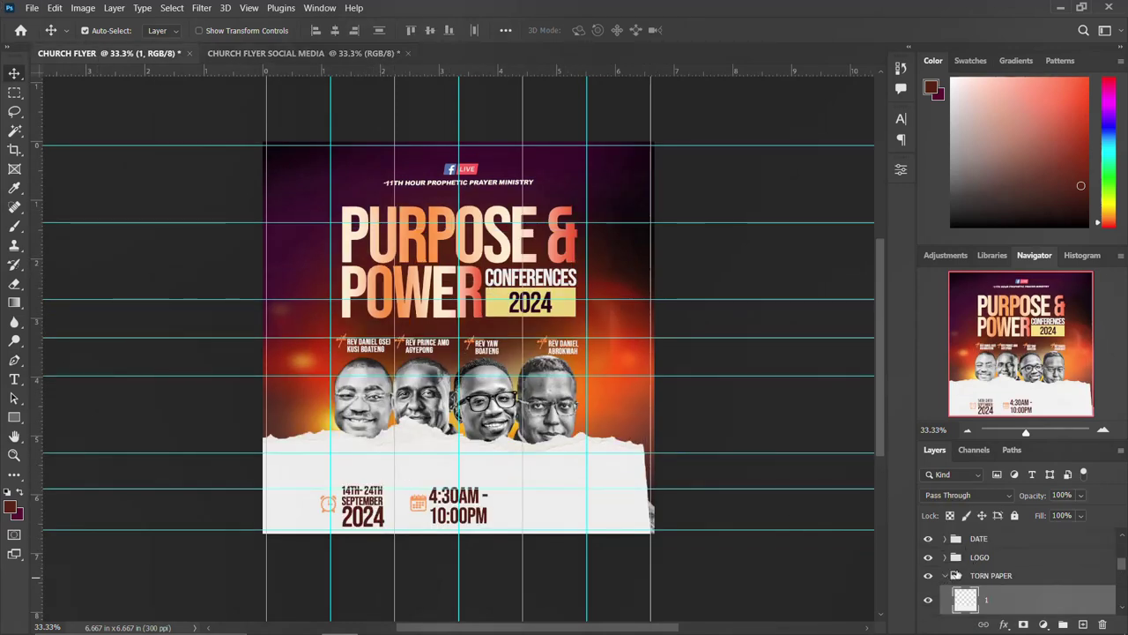
# - In CHURCH FLYER, select the clock icon, 2024, SEPTEMBER and 14TH-24TH date layers
pyautogui.click(945, 575)
pyautogui.click(948, 540)
pyautogui.click(948, 539)
pyautogui.click(992, 566)
pyautogui.keyDown('shift'); pyautogui.click(1002, 593); pyautogui.keyUp('shift')
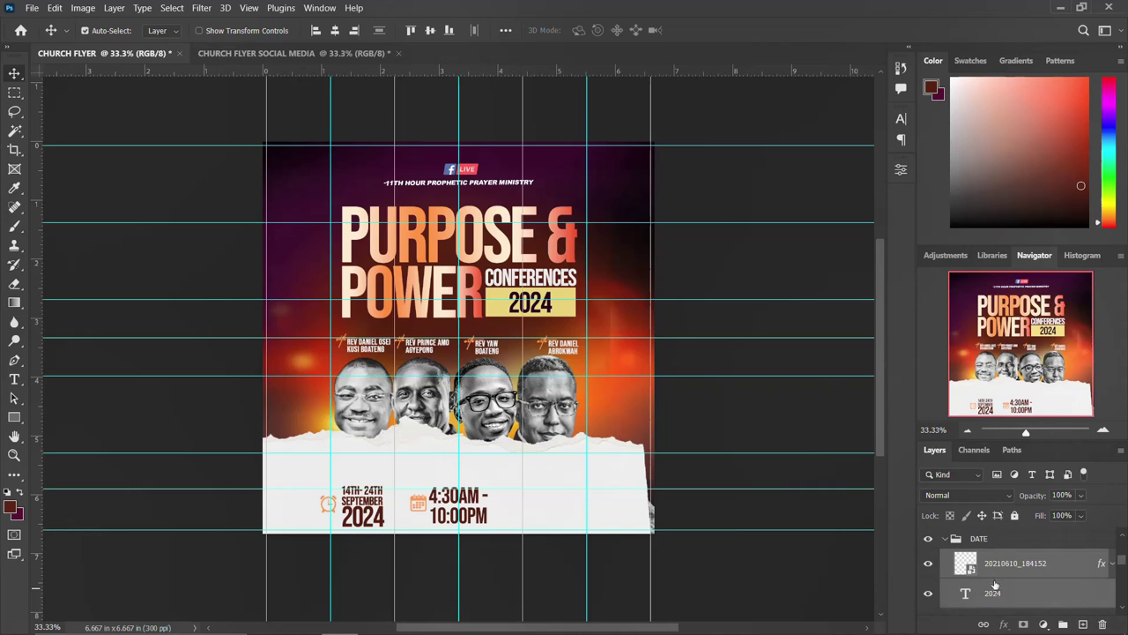
pyautogui.scroll(-3, 995, 584)
pyautogui.click(1003, 555)
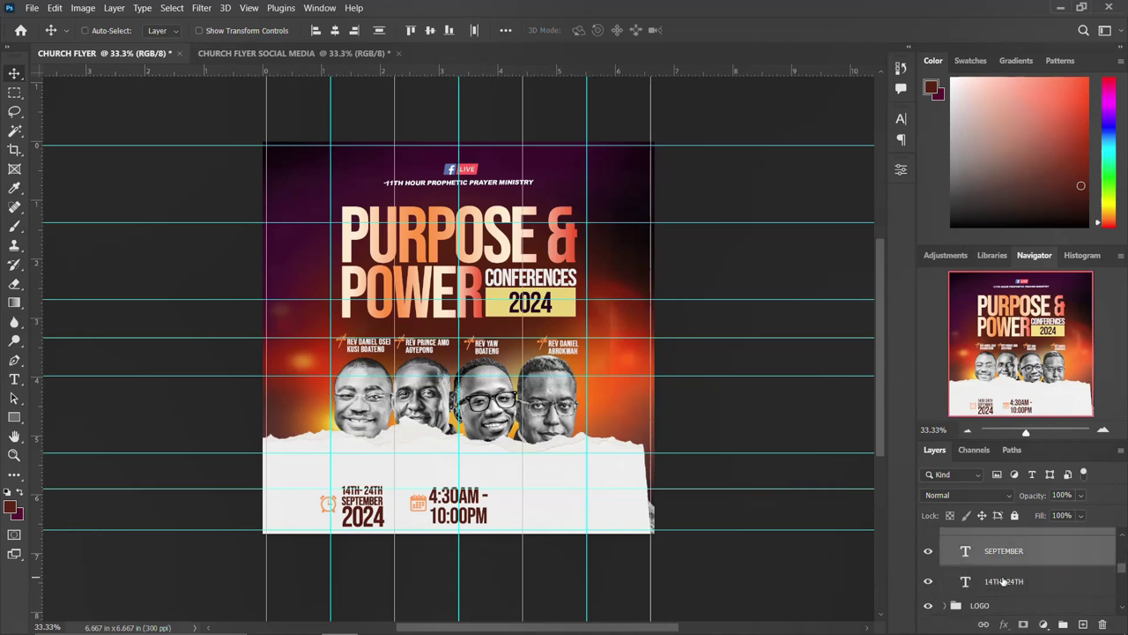
pyautogui.keyDown('shift'); pyautogui.click(1003, 582); pyautogui.keyUp('shift')
# - Copy the date layers into the social media flyer and place them in the paper strip's lower left
pyautogui.moveTo(374, 524); pyautogui.dragTo(326, 53)
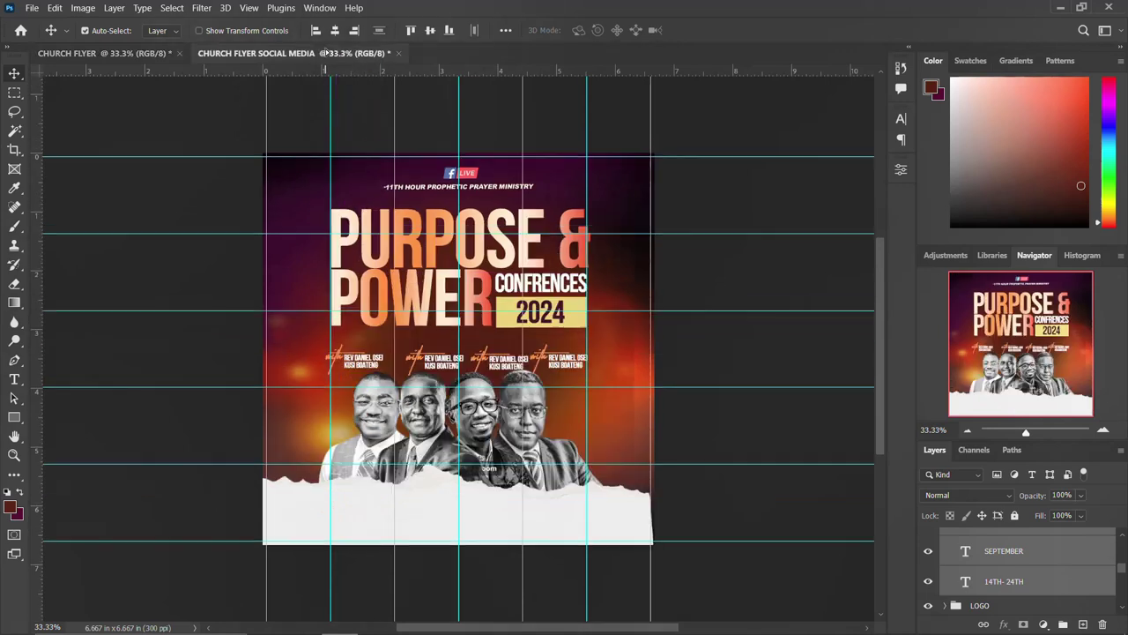
pyautogui.moveTo(350, 413); pyautogui.dragTo(351, 513)
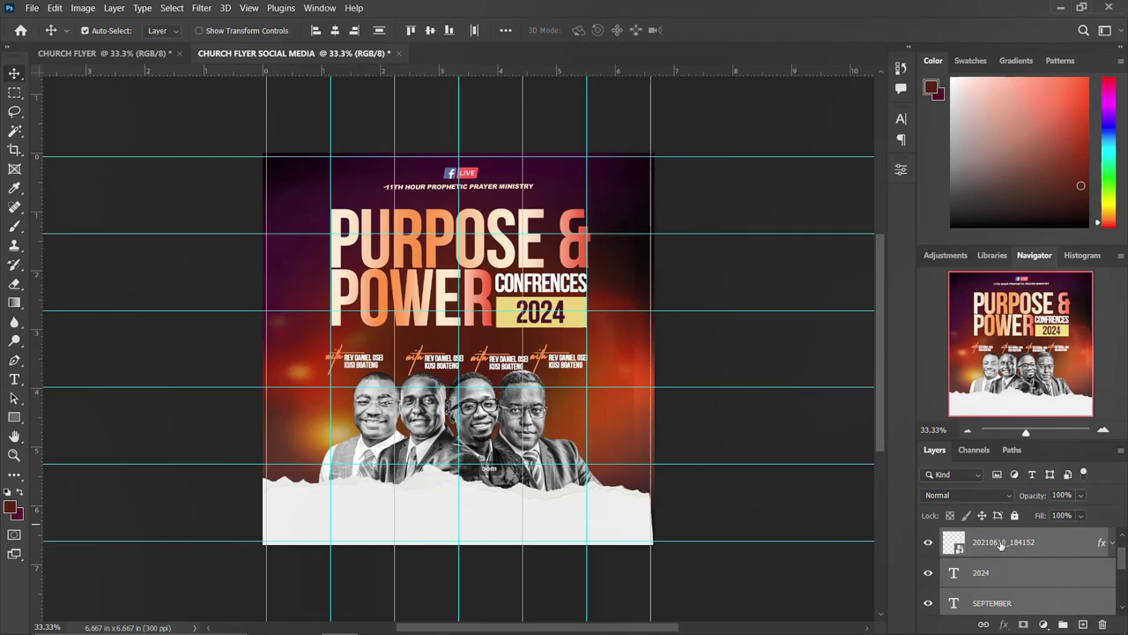
pyautogui.scroll(1, 1000, 551)
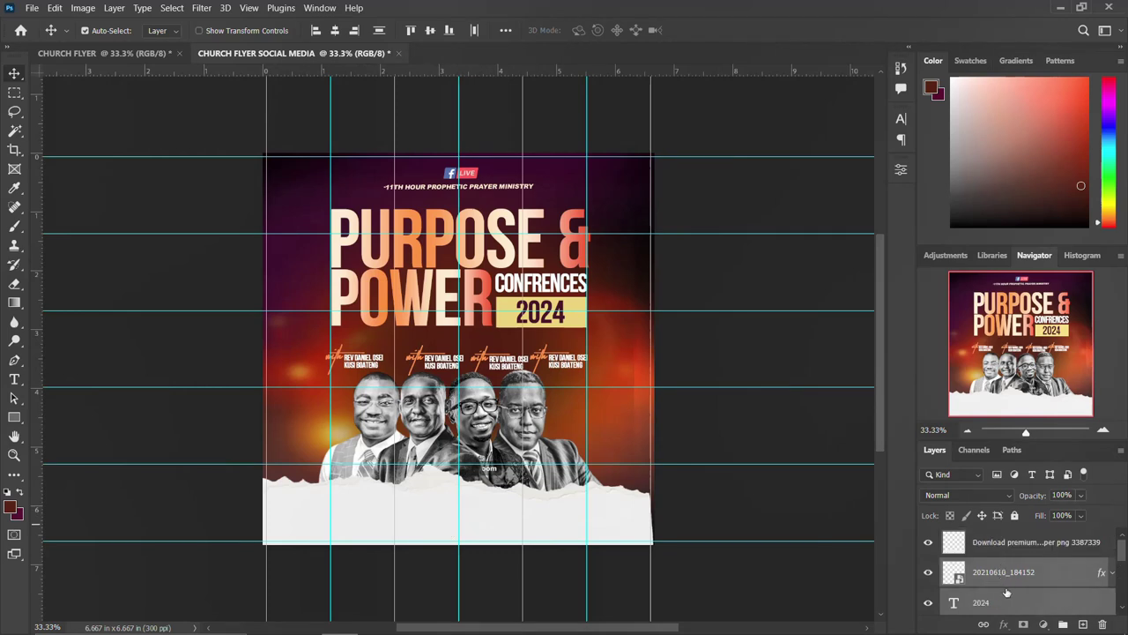
pyautogui.scroll(-1, 1007, 586)
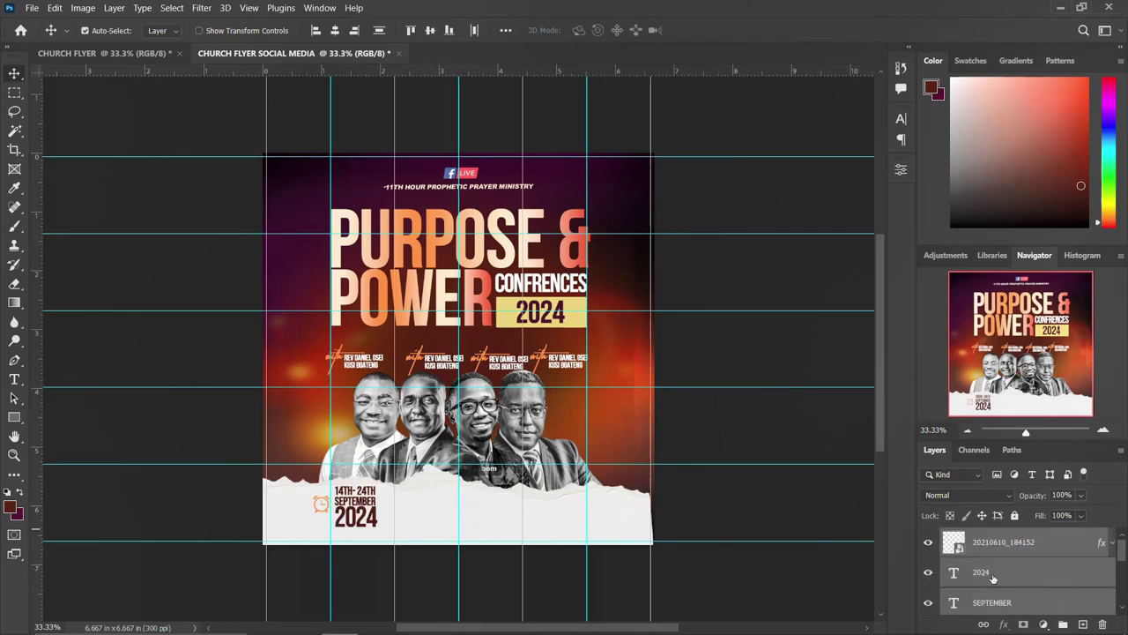
pyautogui.hotkey('ctrl', 't')
pyautogui.moveTo(367, 499); pyautogui.dragTo(370, 511)
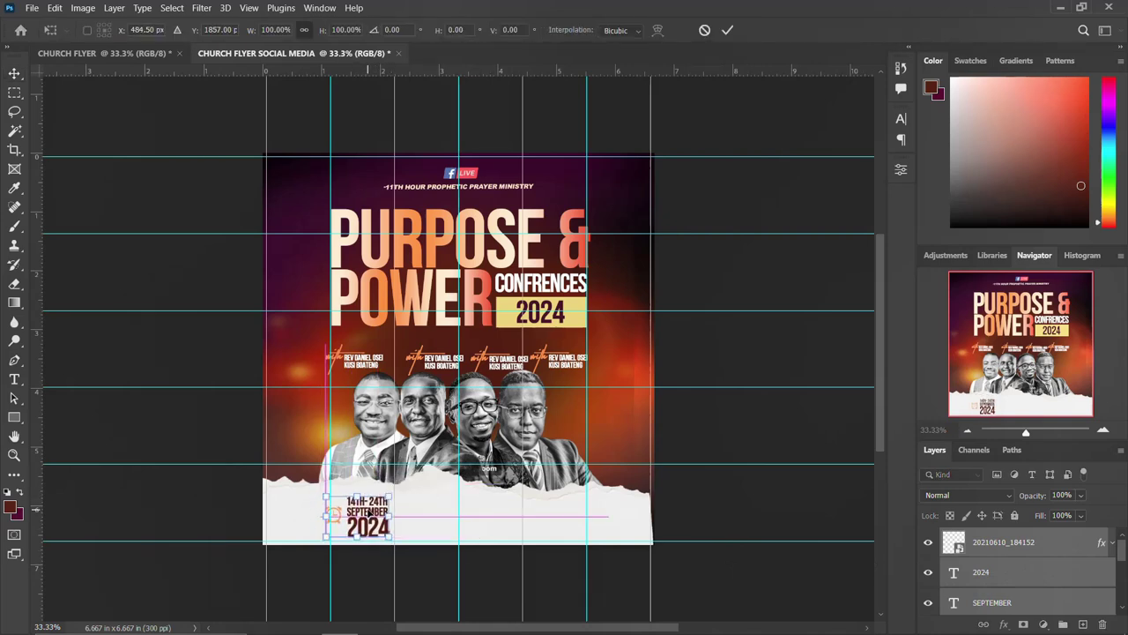
pyautogui.press('Return')
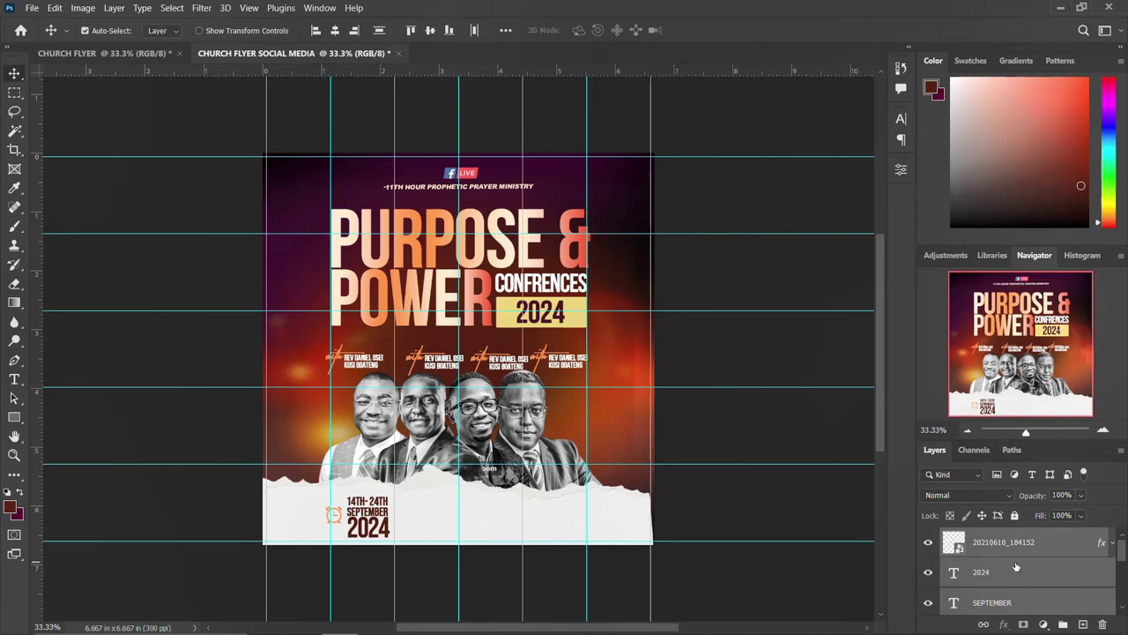
# - Put the torn paper layer into its own group named PAPER
pyautogui.scroll(-1, 1015, 566)
pyautogui.scroll(-2, 1014, 568)
pyautogui.click(988, 577)
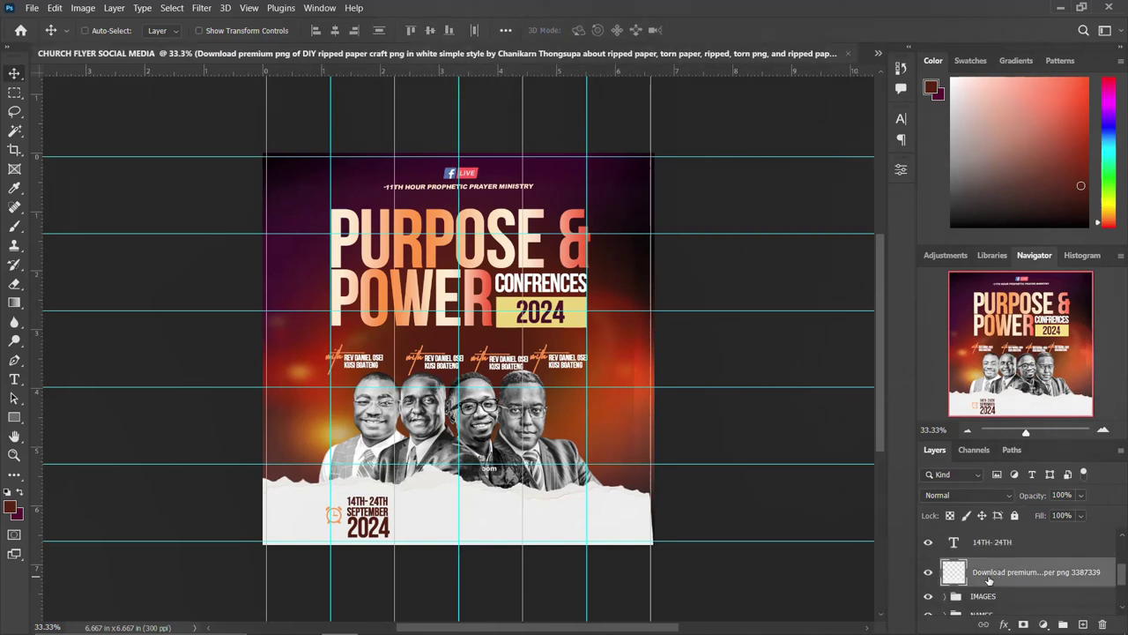
pyautogui.hotkey('ctrl', 'g')
pyautogui.click(945, 566)
pyautogui.doubleClick(997, 568)
pyautogui.write('PAPER')
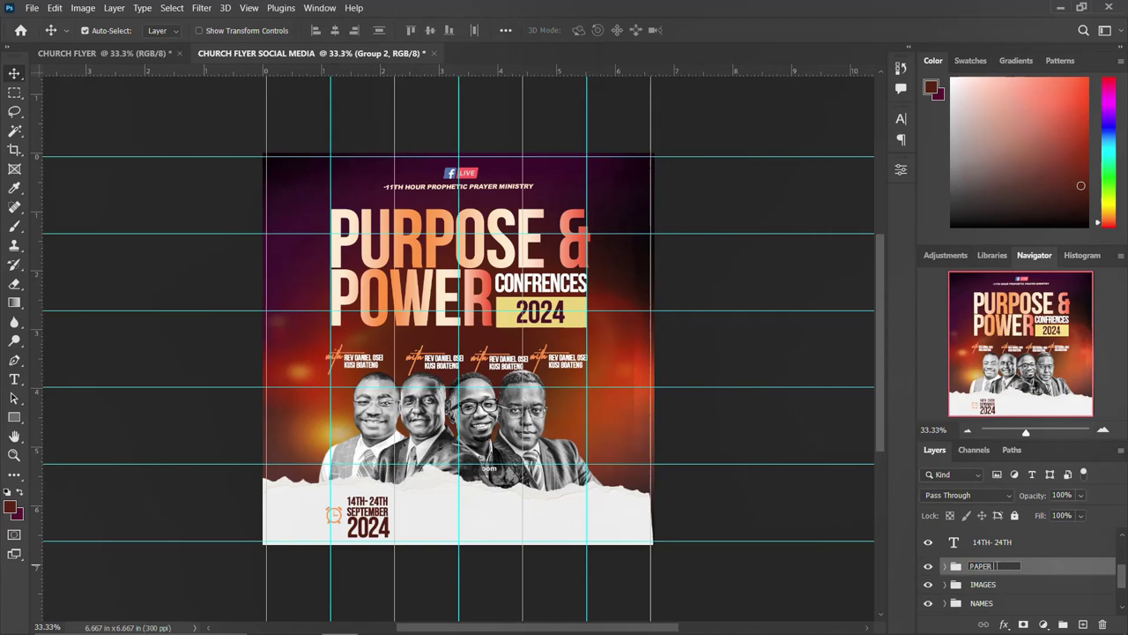
pyautogui.press('Return')
# - Group the date layers together and name the group DATE
pyautogui.click(1018, 545)
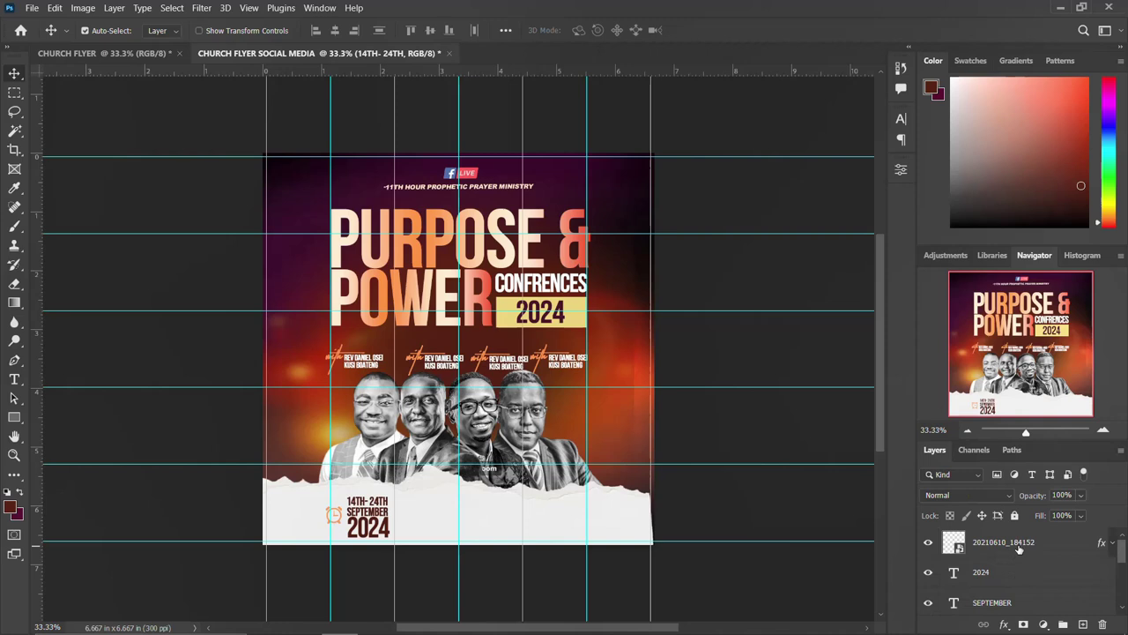
pyautogui.keyDown('shift'); pyautogui.click(1018, 544); pyautogui.keyUp('shift')
pyautogui.hotkey('ctrl', 'g')
pyautogui.doubleClick(981, 537)
pyautogui.write('DATE')
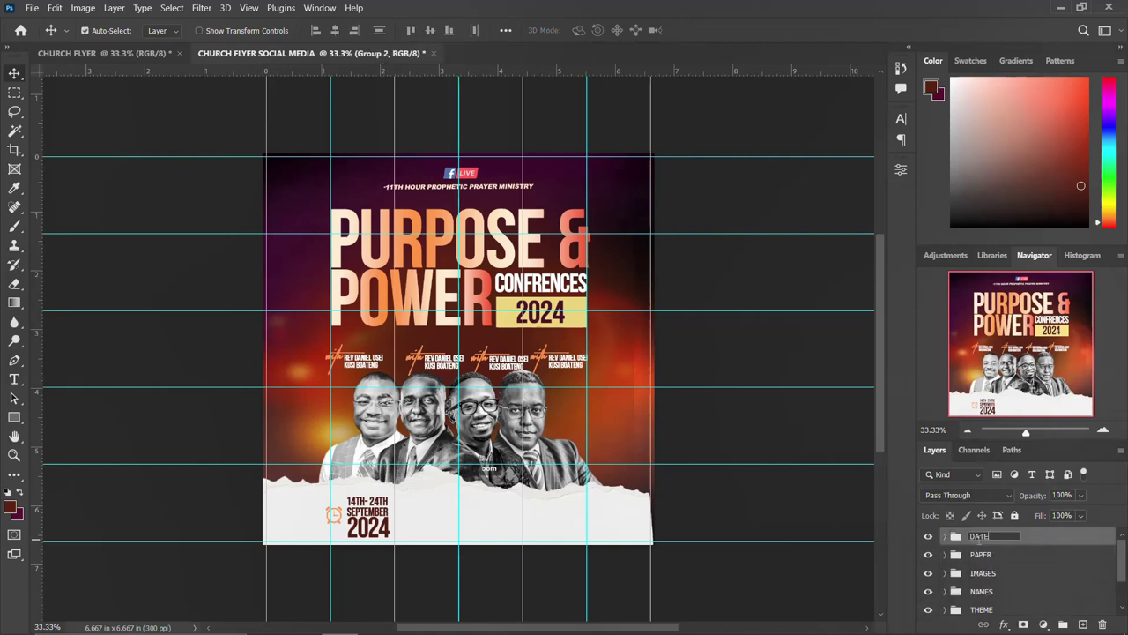
pyautogui.press('Return')
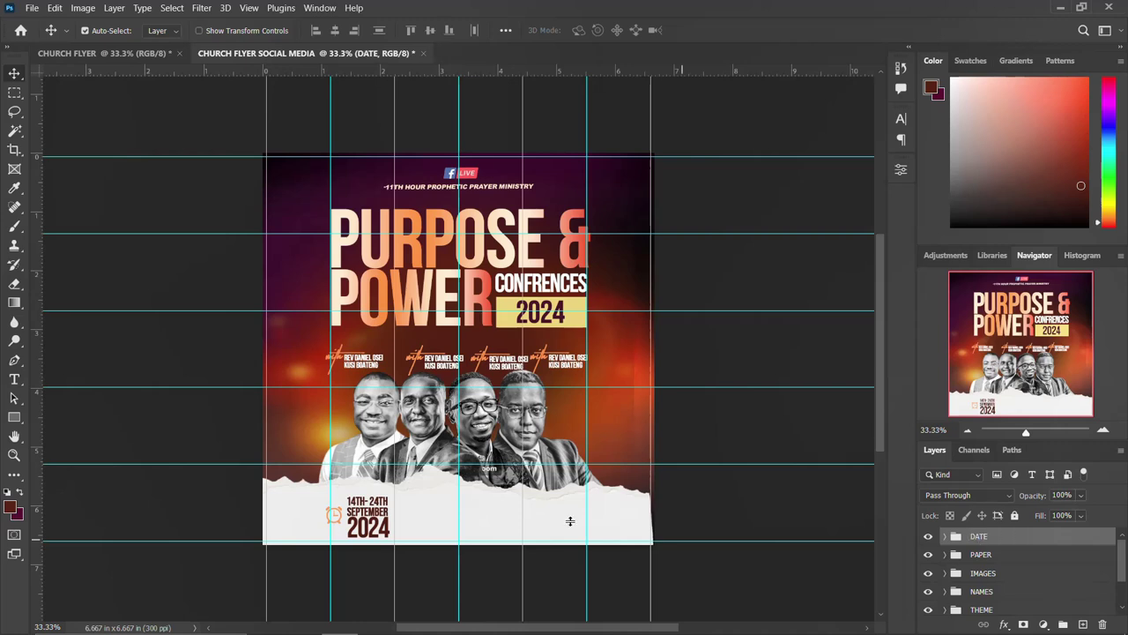
# - In CHURCH FLYER, select the 4:30AM - 10:00PM time text and pngwing.com (8) icon layers
pyautogui.click(150, 54)
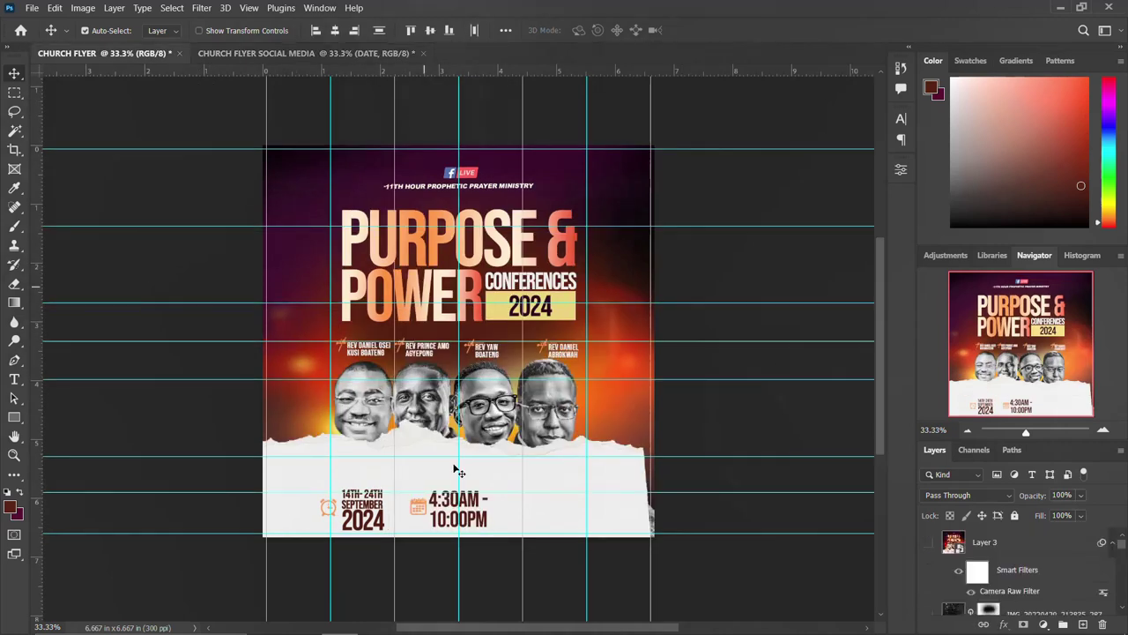
pyautogui.scroll(-5, 1033, 560)
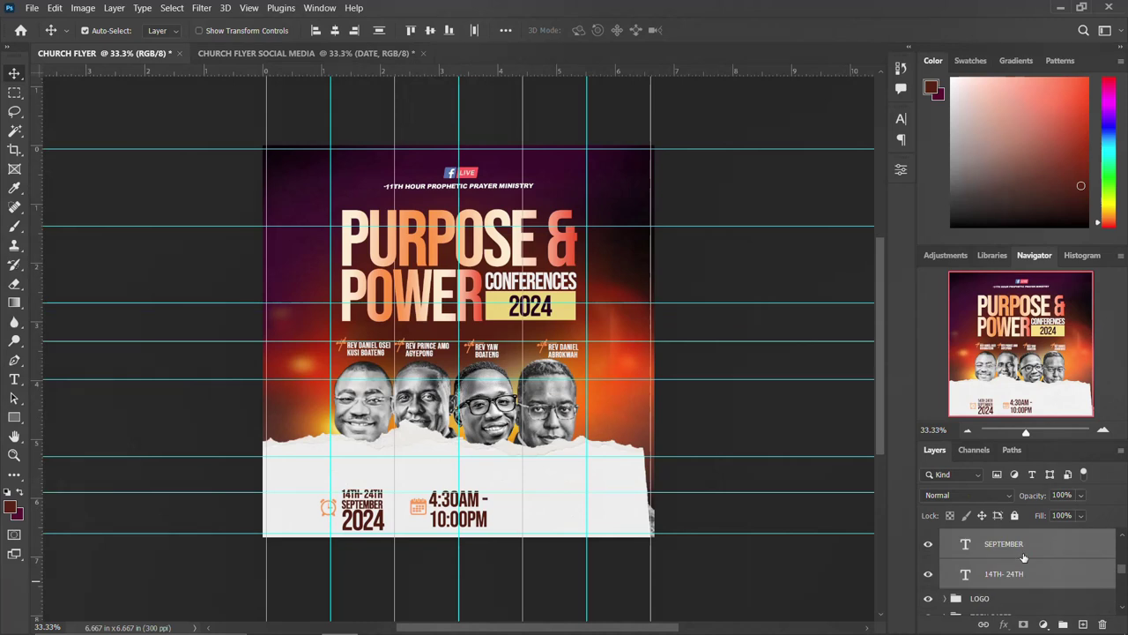
pyautogui.scroll(-3, 1011, 571)
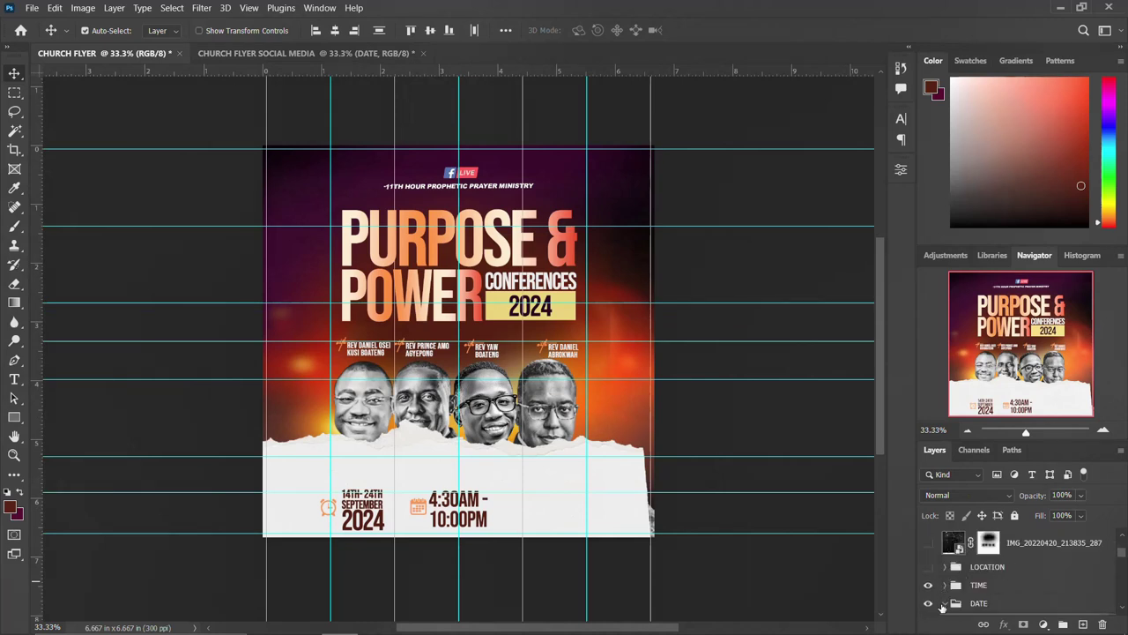
pyautogui.click(950, 604)
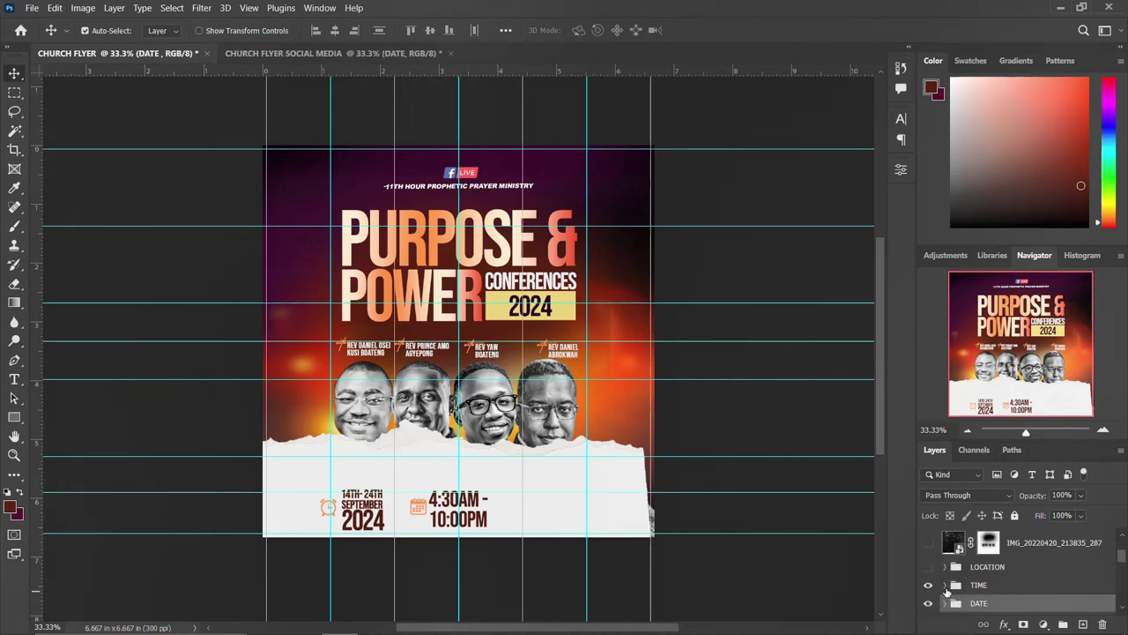
pyautogui.click(944, 585)
pyautogui.scroll(-1, 995, 592)
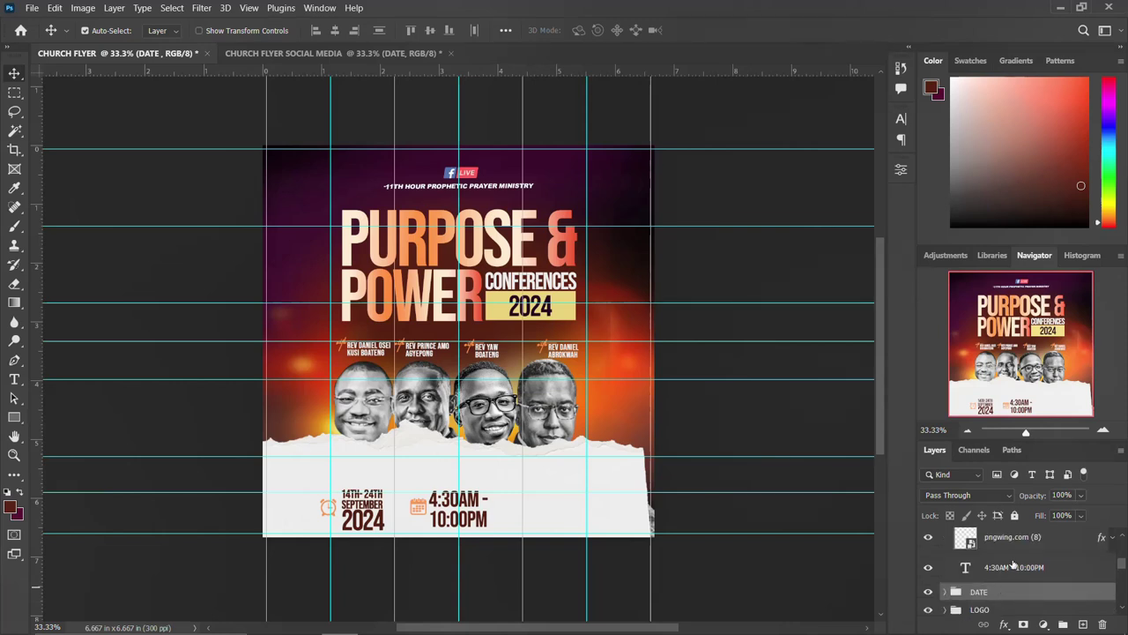
pyautogui.click(1013, 566)
pyautogui.keyDown('shift'); pyautogui.click(1011, 539); pyautogui.keyUp('shift')
pyautogui.scroll(2, 1011, 548)
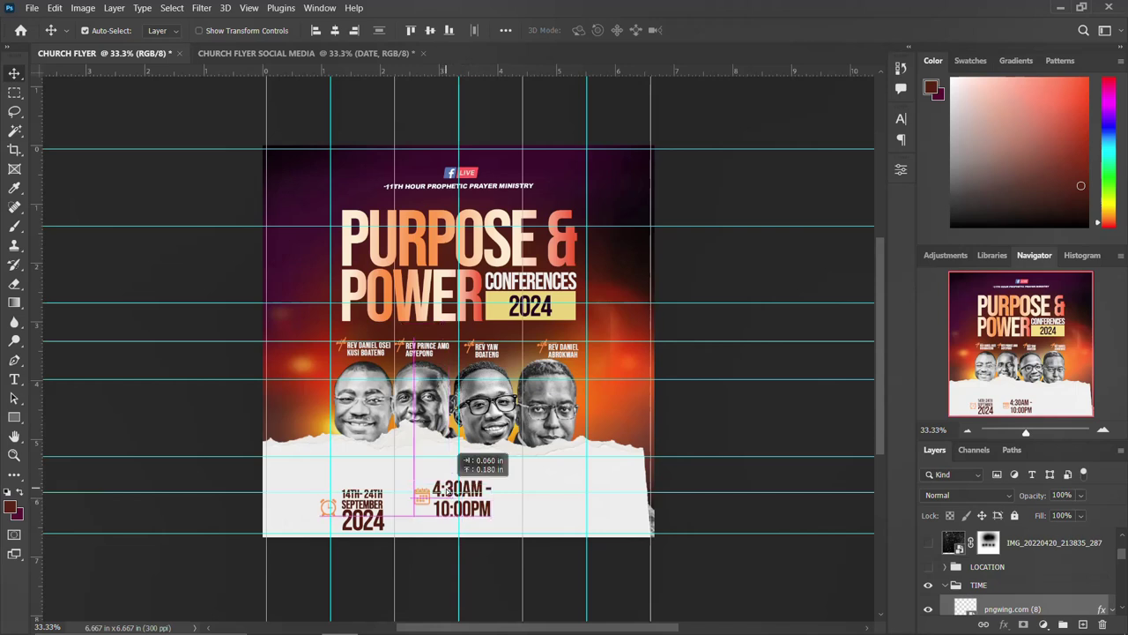
pyautogui.scroll(1, 452, 494)
# - Drop the time block into the social media flyer's paper strip and group it as TIME
pyautogui.click(277, 54)
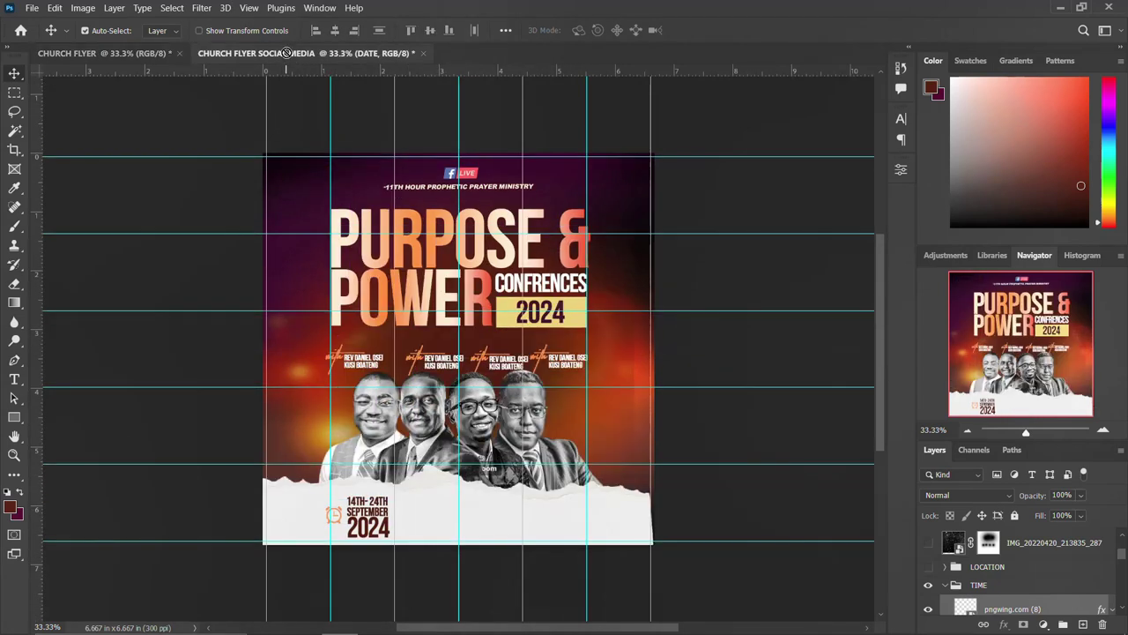
pyautogui.moveTo(447, 511); pyautogui.dragTo(445, 503)
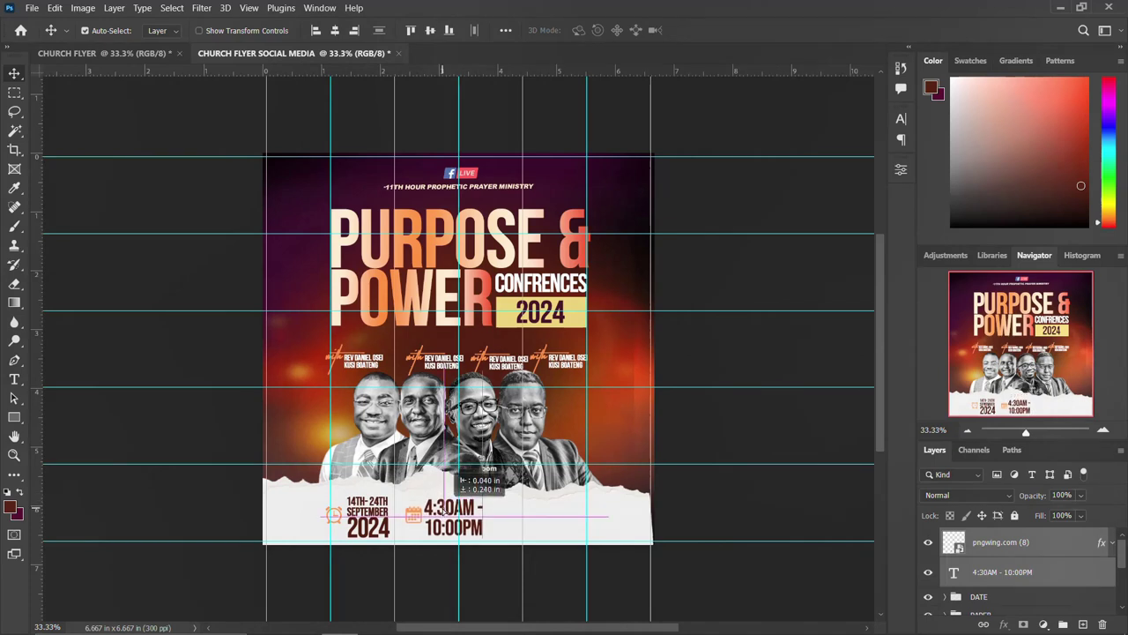
pyautogui.moveTo(446, 509); pyautogui.dragTo(447, 510)
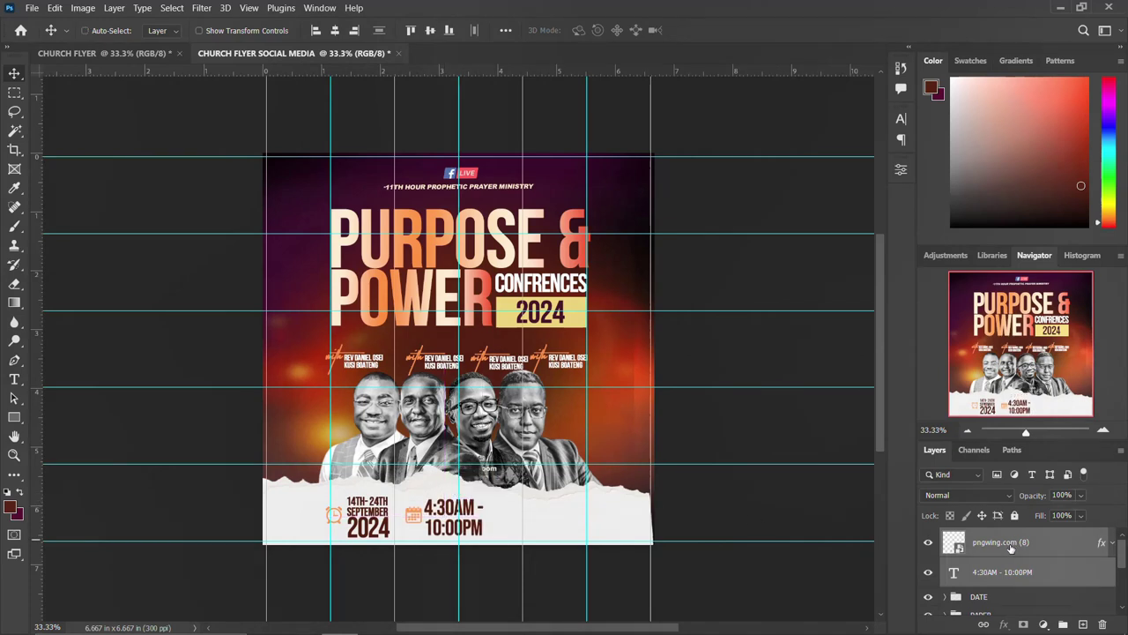
pyautogui.hotkey('ctrl', 'g')
pyautogui.doubleClick(981, 536)
pyautogui.write('T')
pyautogui.press('Return')
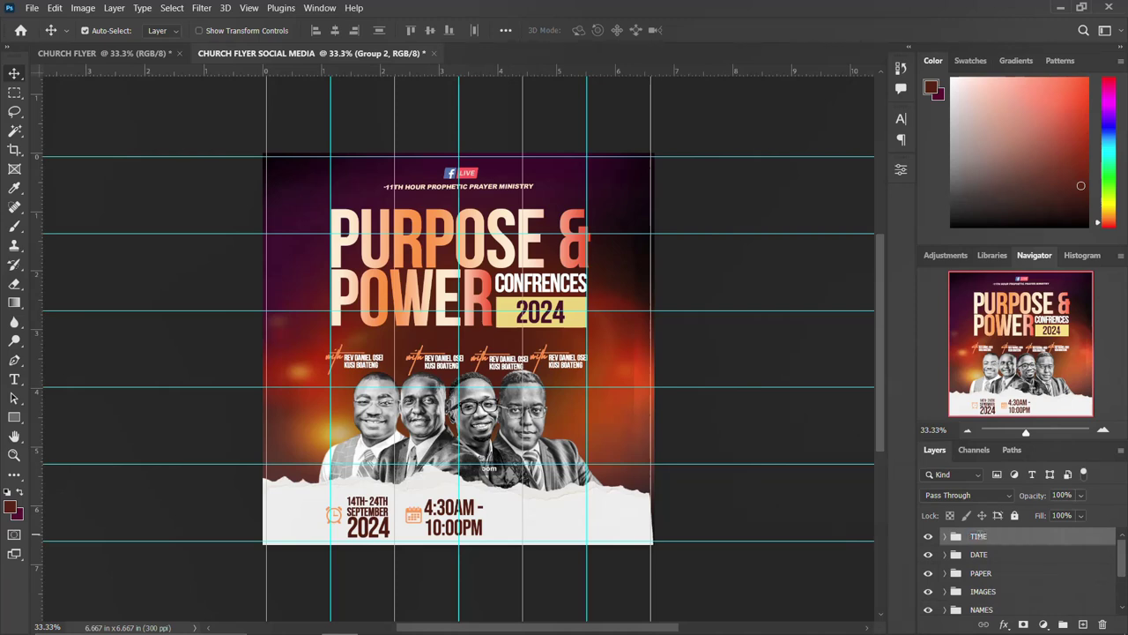
pyautogui.click(120, 54)
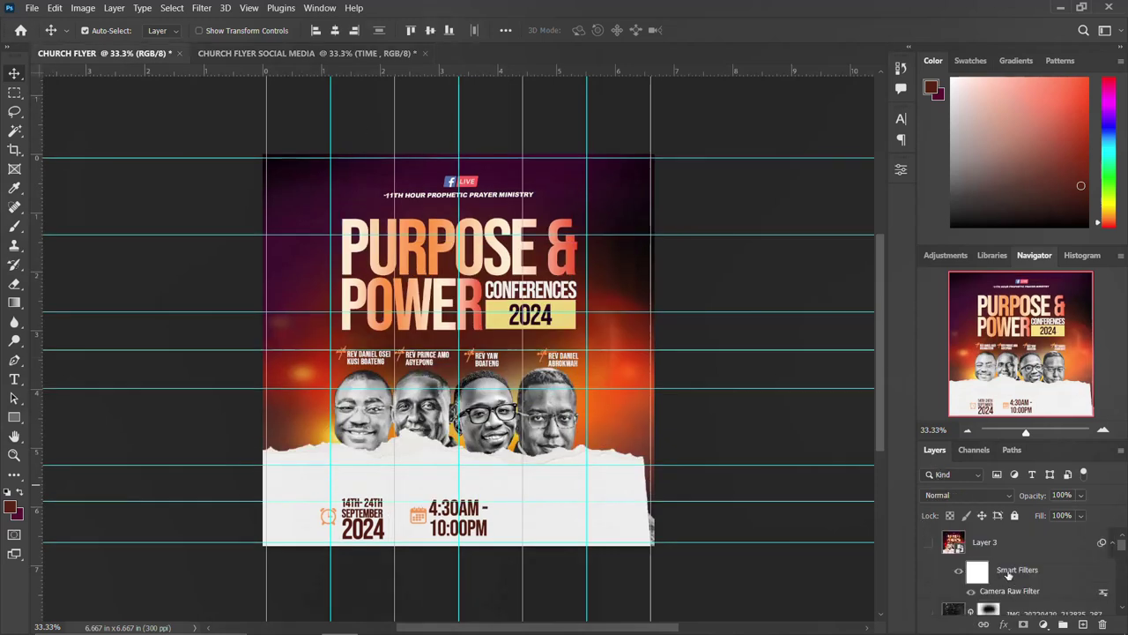
# - Copy the LOCATION group's venue address and pin layers into the social media flyer's paper strip
pyautogui.scroll(-3, 992, 576)
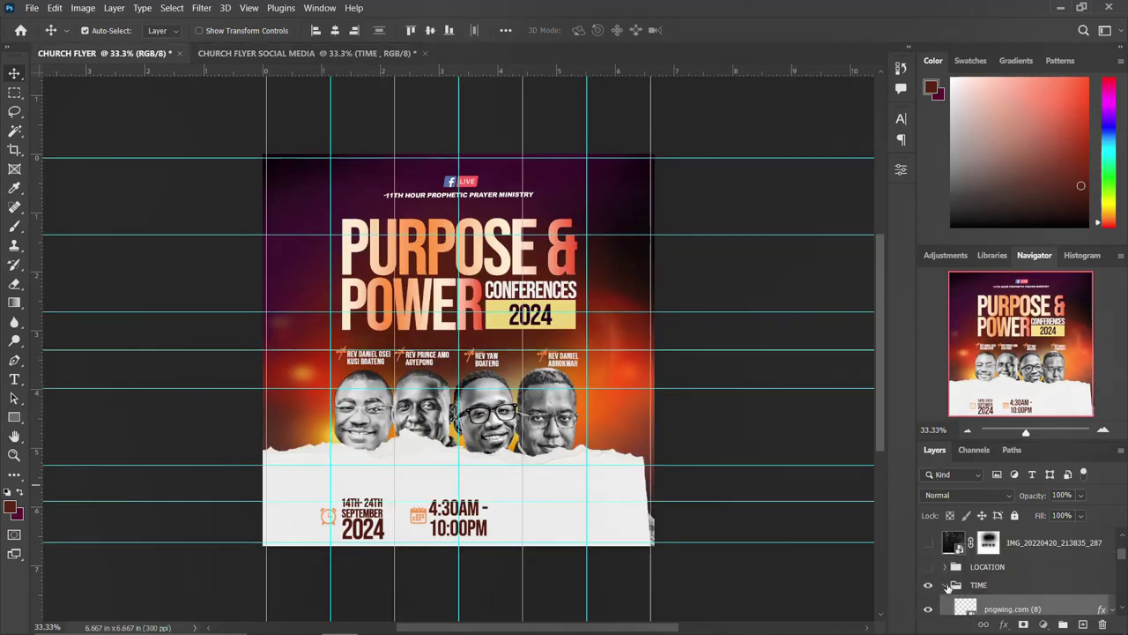
pyautogui.click(946, 585)
pyautogui.click(944, 567)
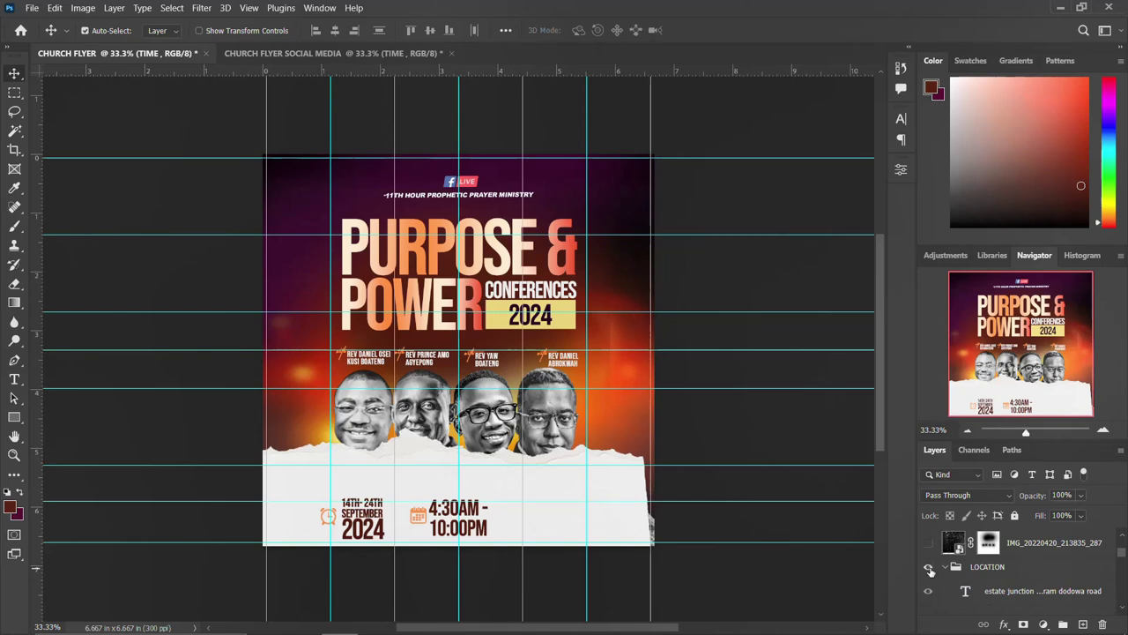
pyautogui.scroll(-2, 981, 582)
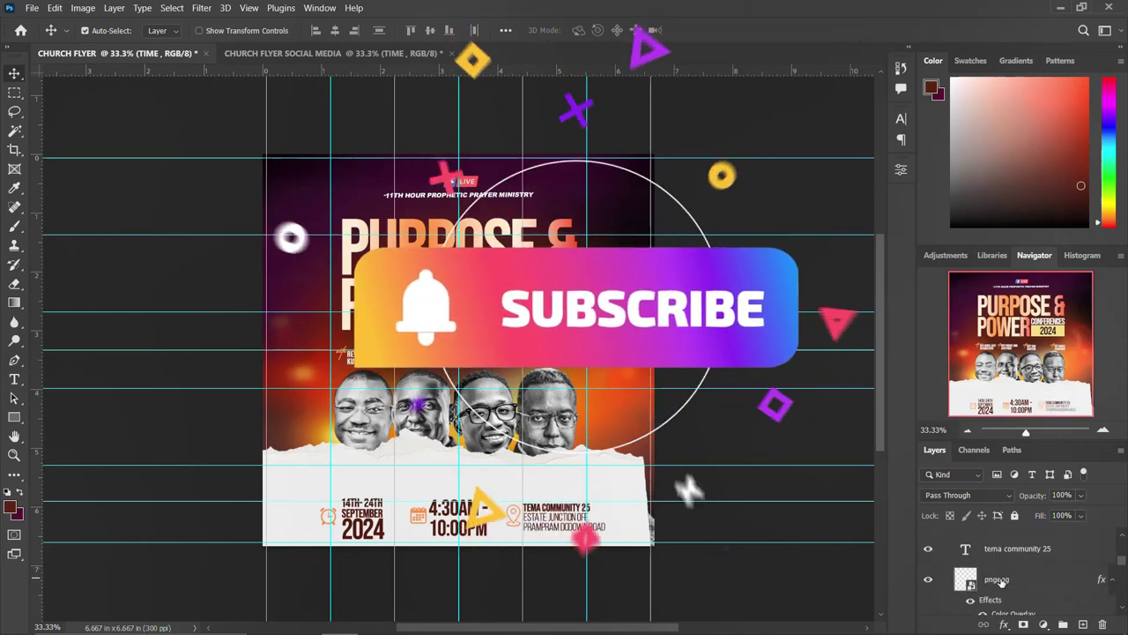
pyautogui.click(992, 580)
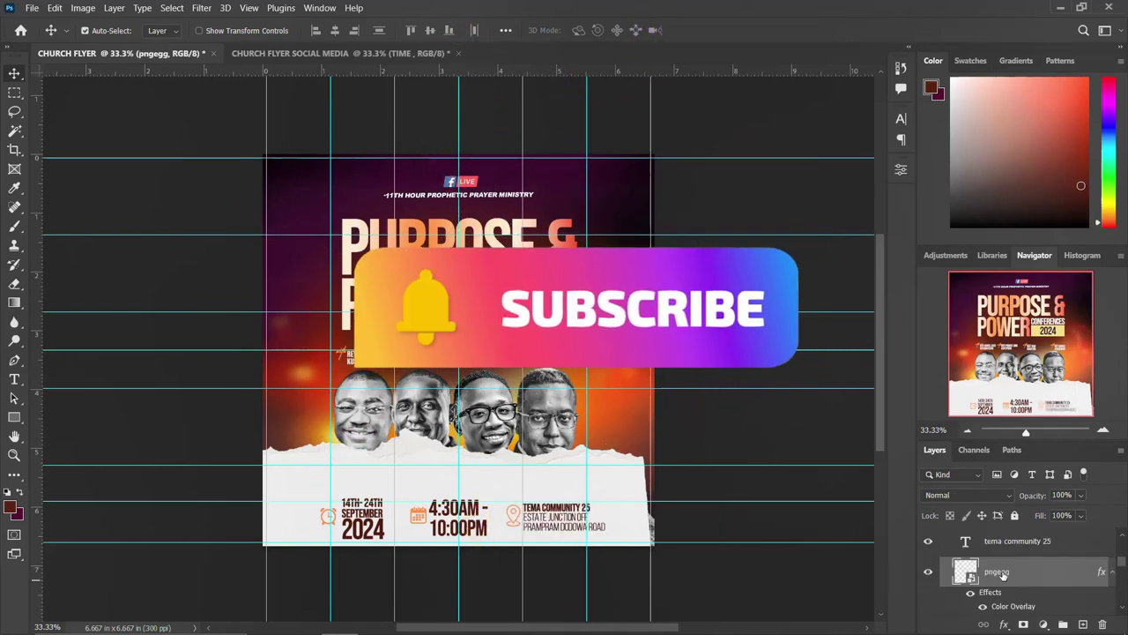
pyautogui.scroll(2, 1001, 582)
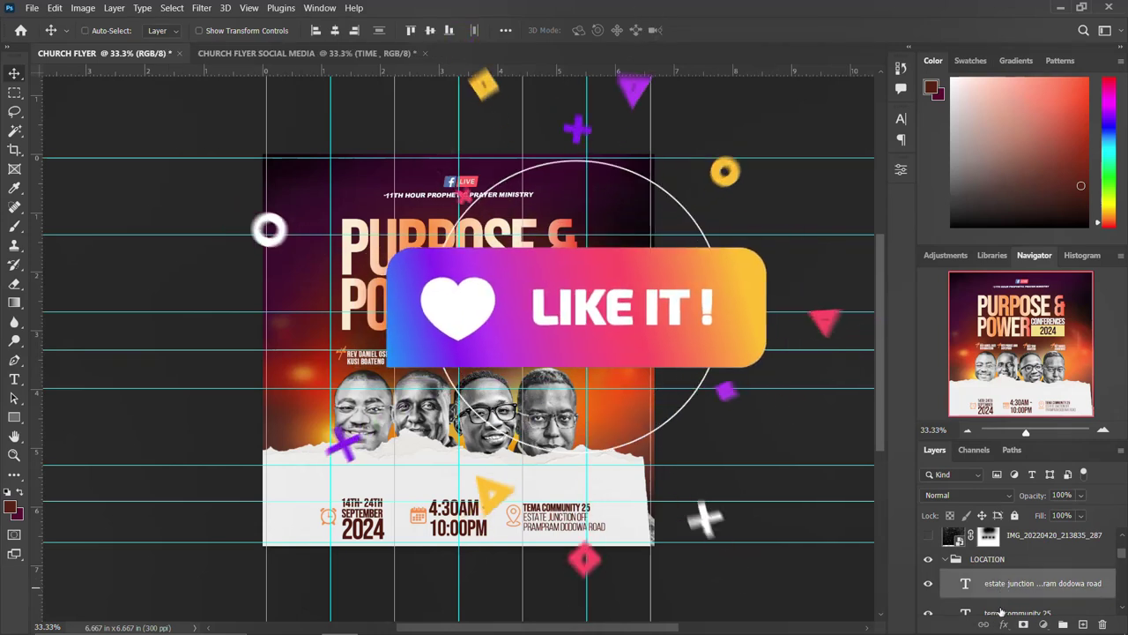
pyautogui.moveTo(564, 522); pyautogui.dragTo(366, 55)
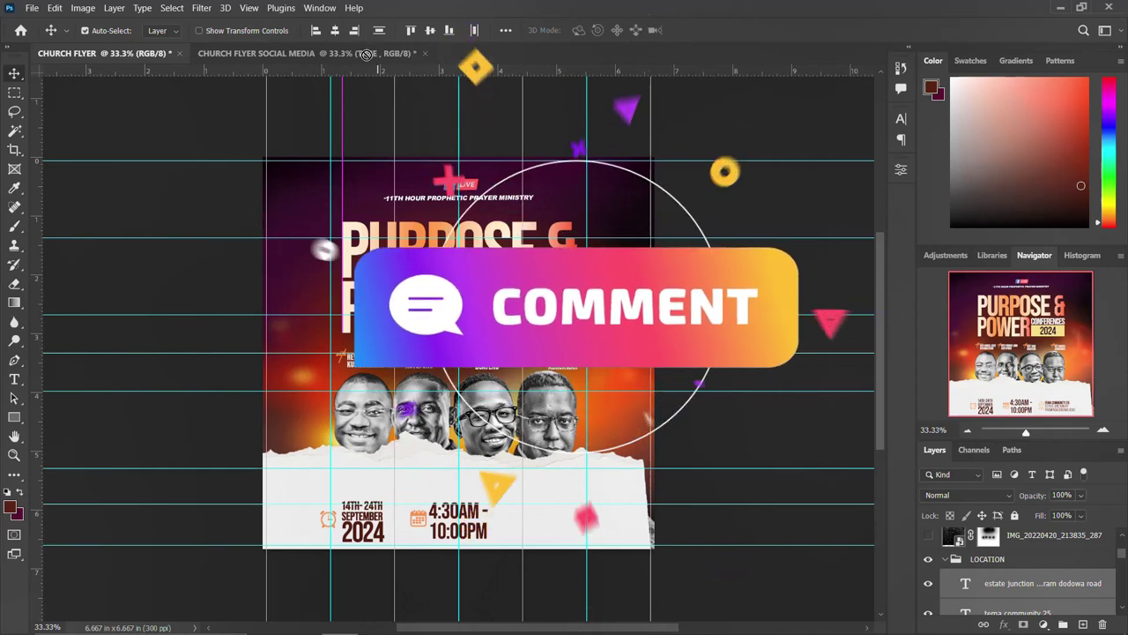
pyautogui.moveTo(366, 55)
pyautogui.mouseDown()
pyautogui.moveTo(535, 524)
pyautogui.moveTo(547, 520)
pyautogui.mouseUp()
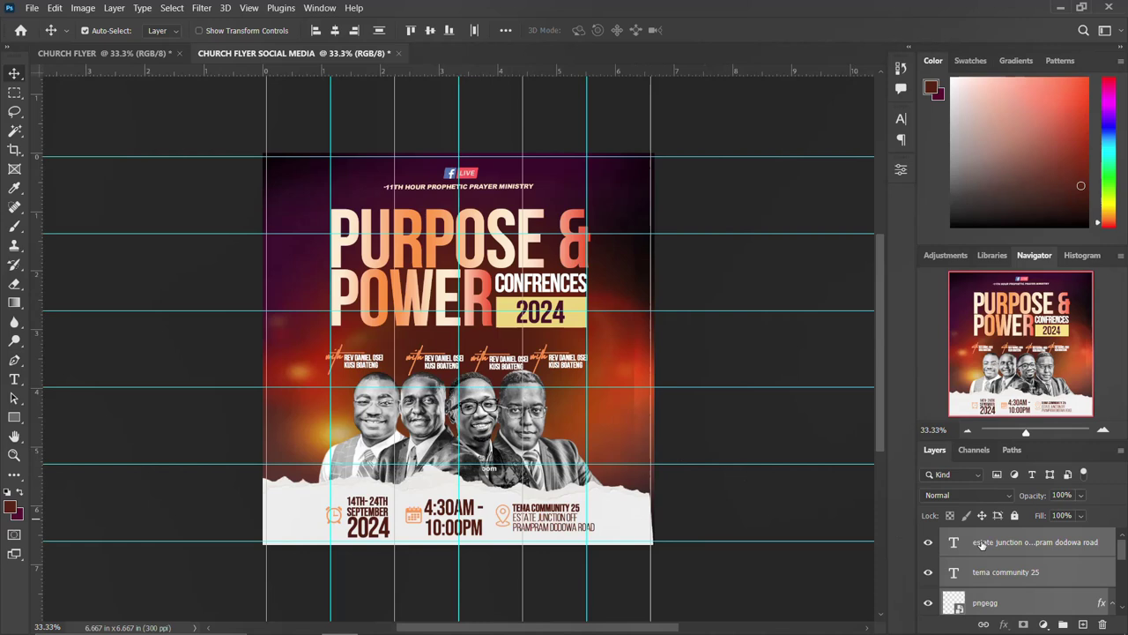
# - Group the venue layers as VENUE and turn on Layer 3 in the CHURCH FLYER document
pyautogui.scroll(-2, 982, 544)
pyautogui.hotkey('ctrl', 'g')
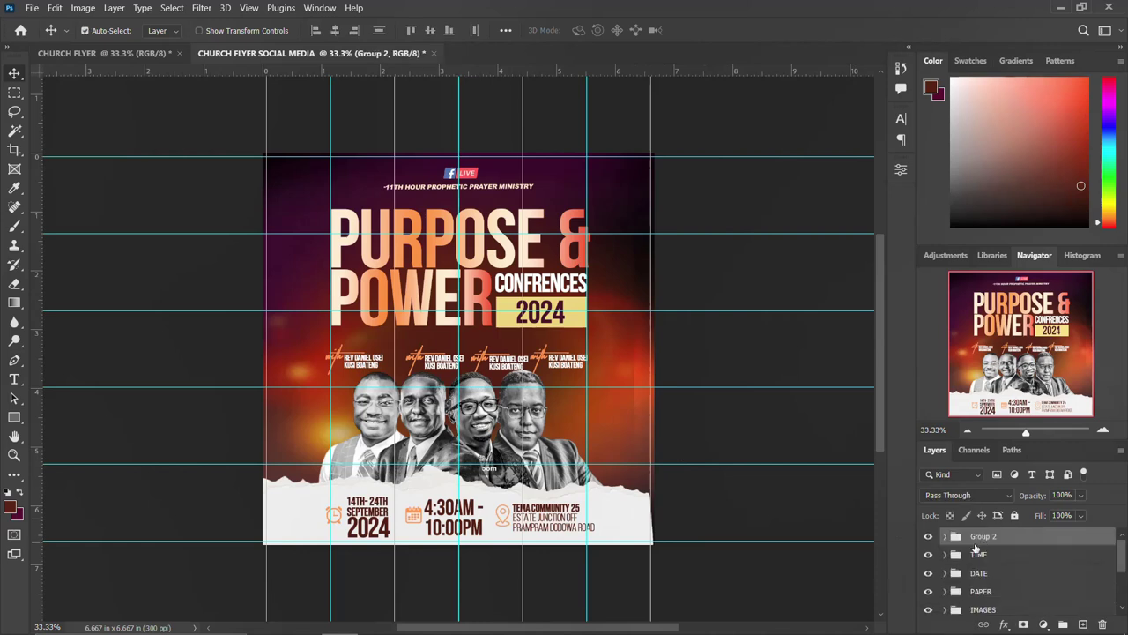
pyautogui.doubleClick(984, 537)
pyautogui.write('VENUE')
pyautogui.press('Return')
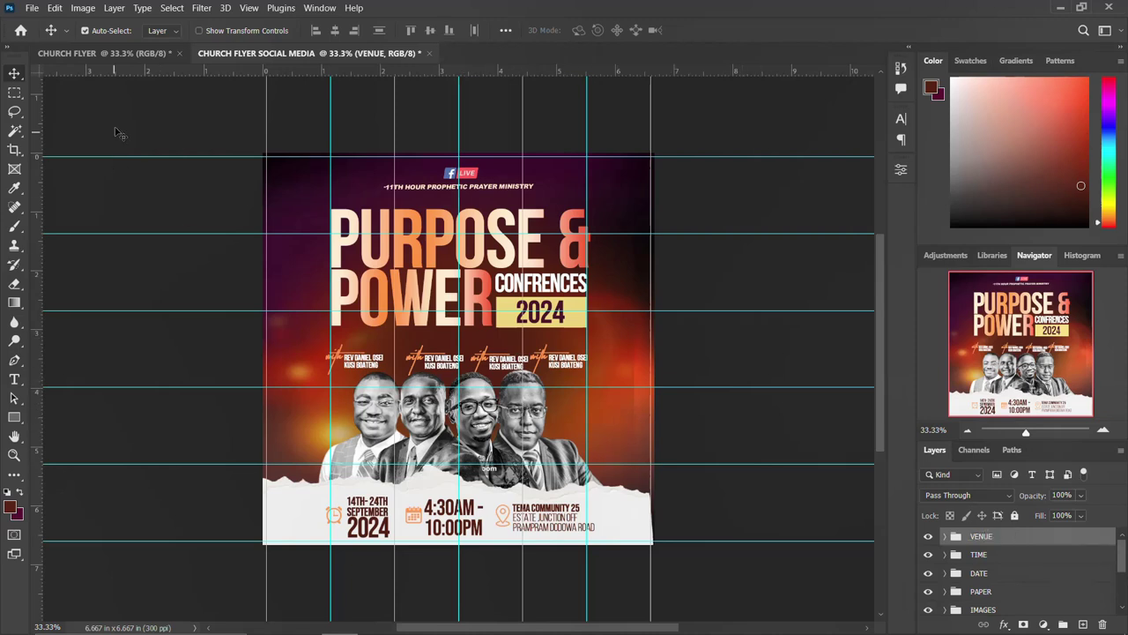
pyautogui.click(141, 54)
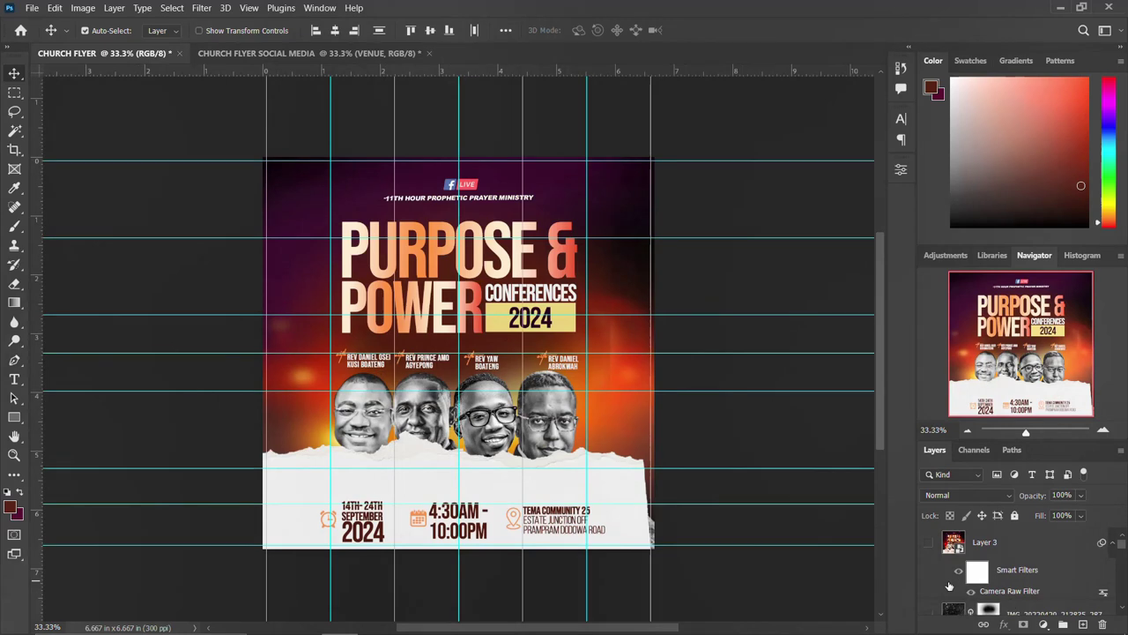
pyautogui.click(927, 544)
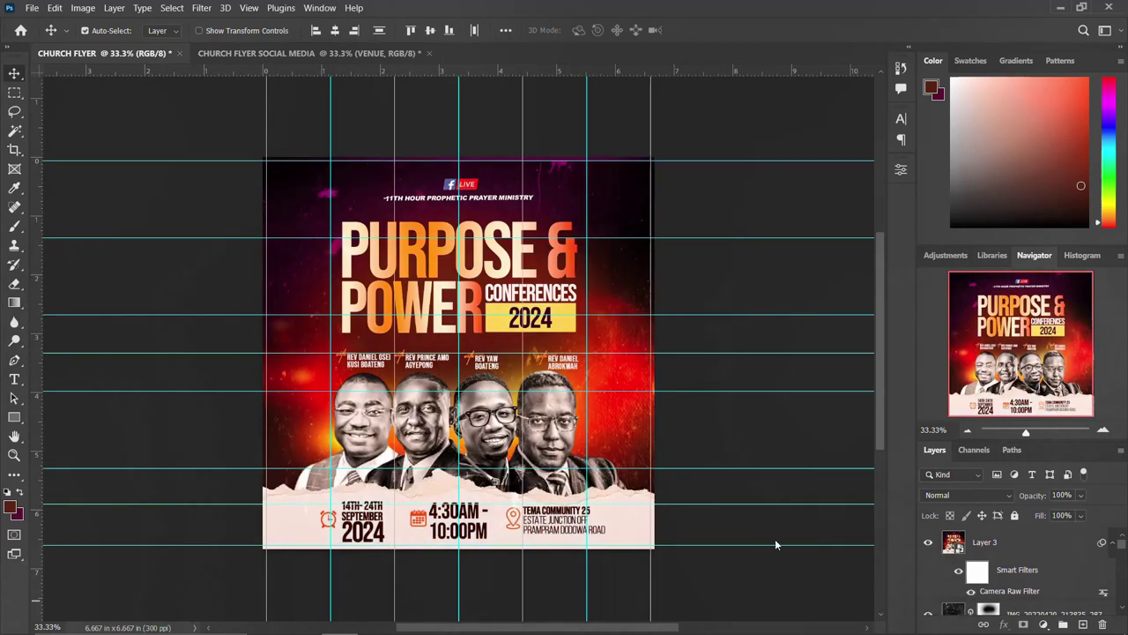
pyautogui.click(365, 54)
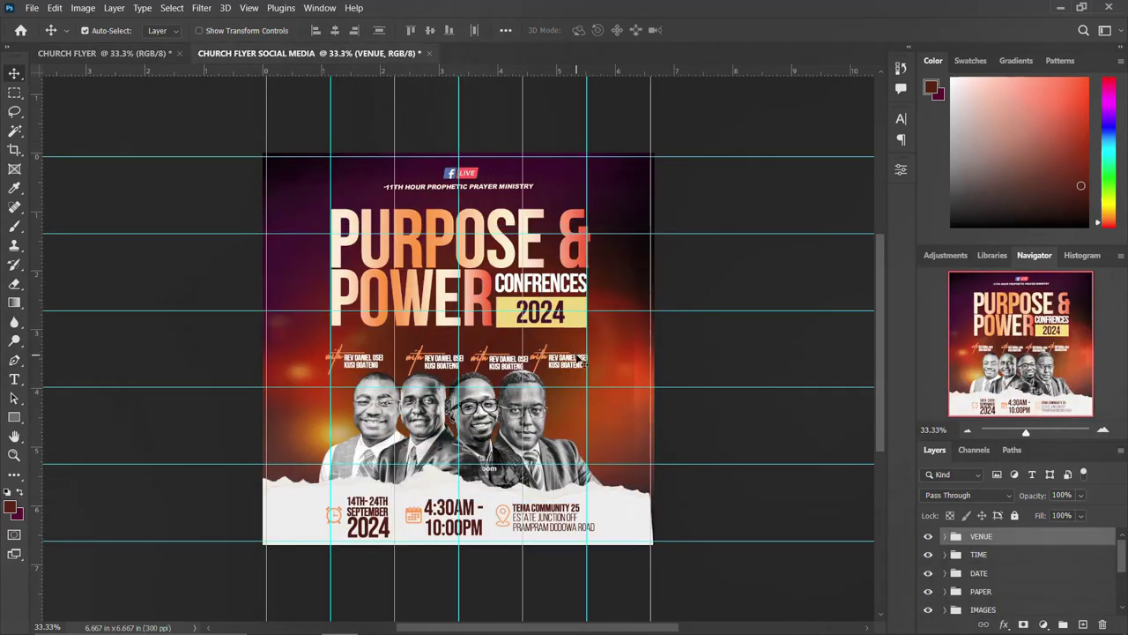
# - Place the IMG_20220420_213835_287 dust texture over the flyer, stretched to the top and bottom edges
pyautogui.click(302, 620)
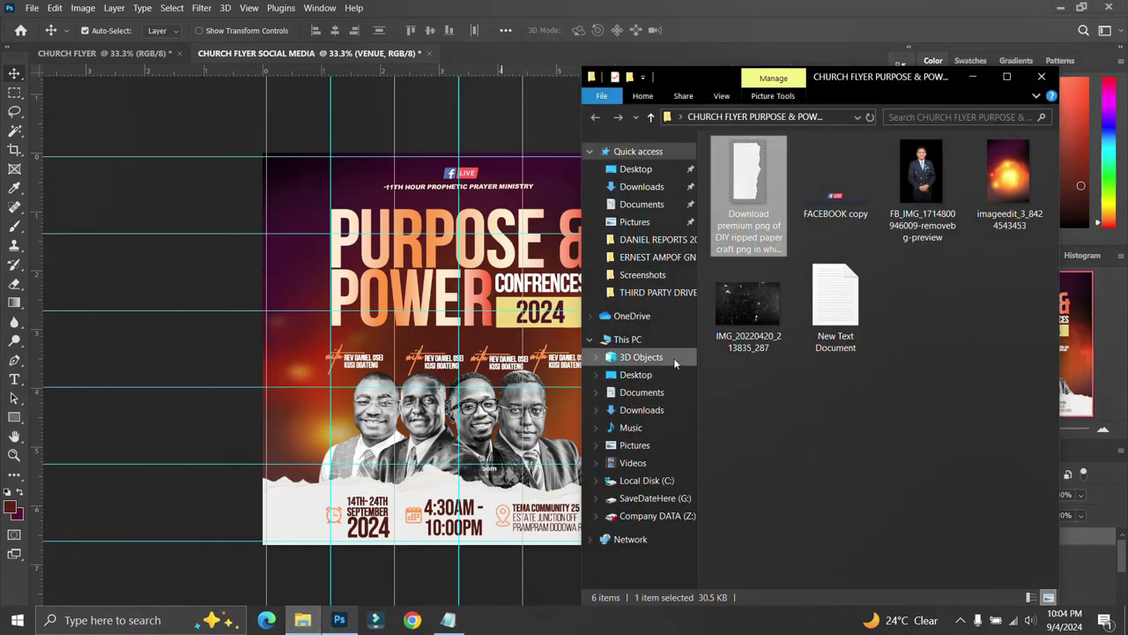
pyautogui.click(746, 316)
pyautogui.moveTo(754, 306); pyautogui.dragTo(461, 332)
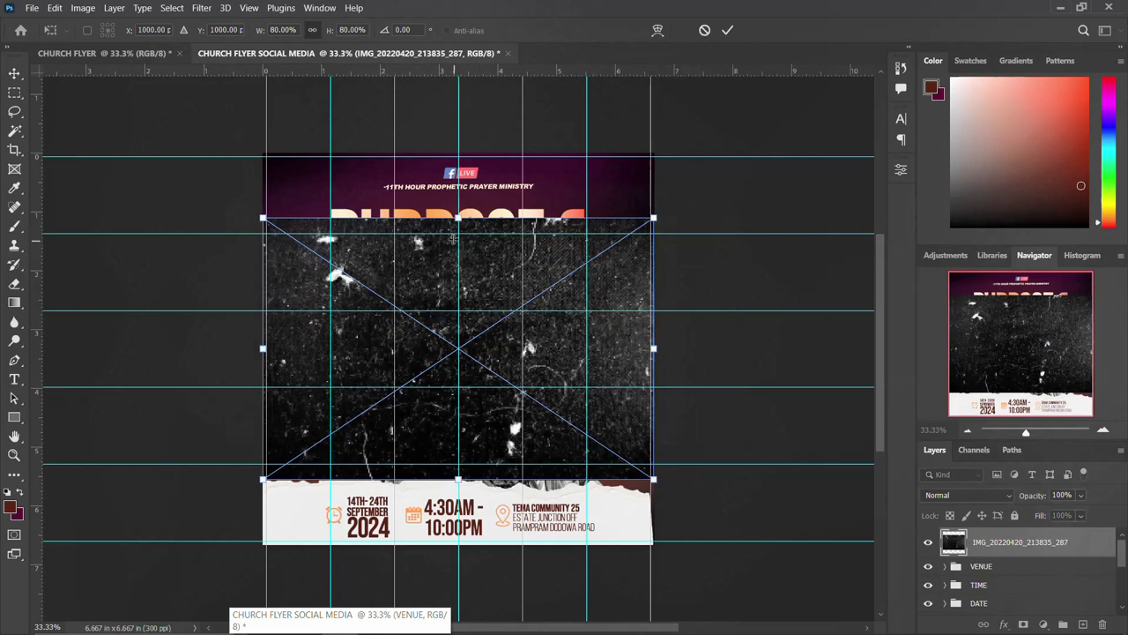
pyautogui.moveTo(457, 217); pyautogui.dragTo(455, 157)
pyautogui.moveTo(460, 477); pyautogui.dragTo(458, 544)
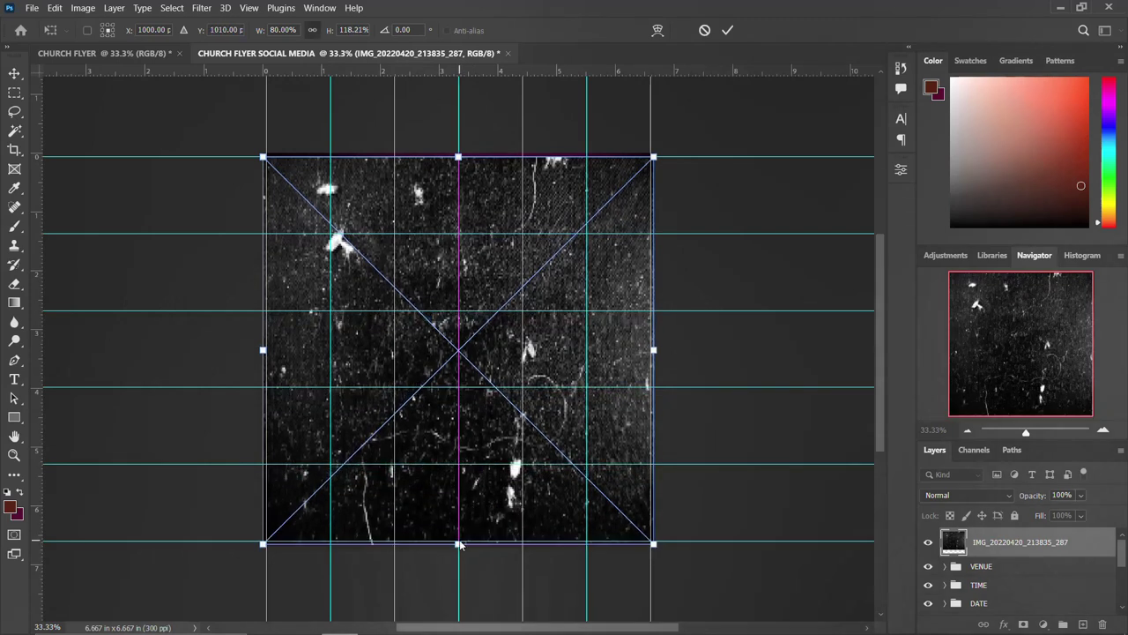
pyautogui.press('Return')
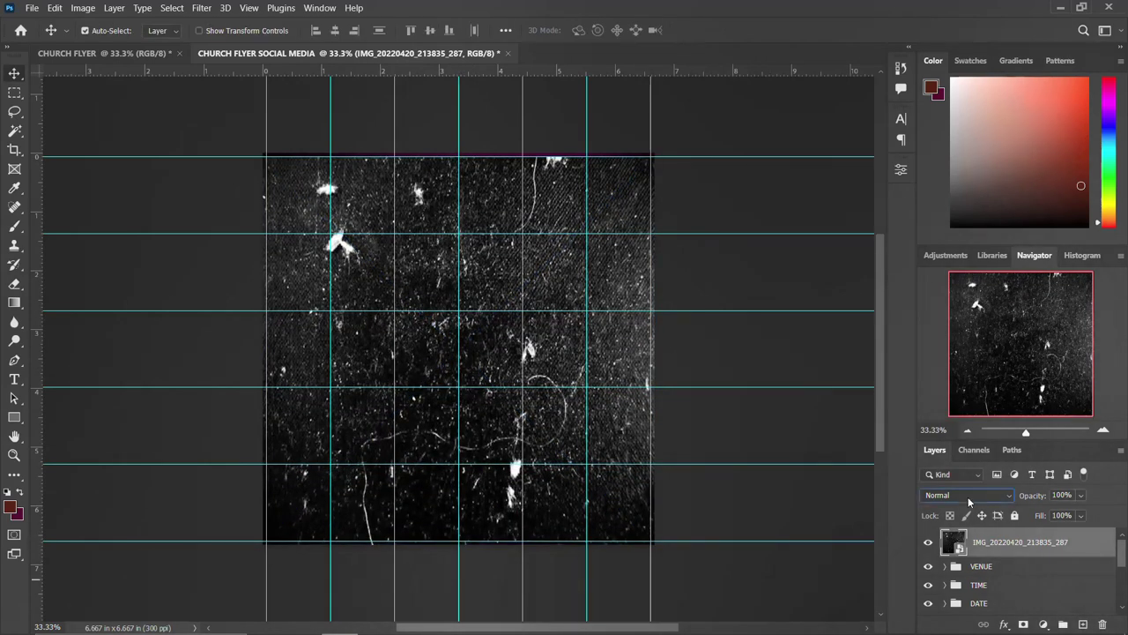
pyautogui.click(969, 502)
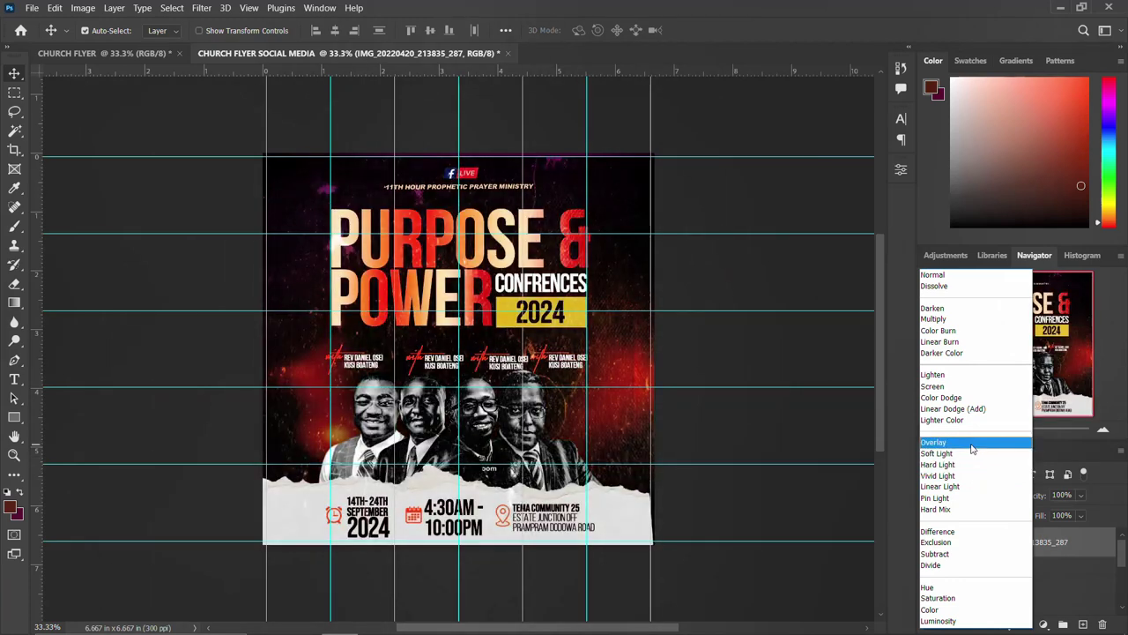
# - Blend the dust texture in Soft Light and mask it away from the photos and headline
pyautogui.click(970, 454)
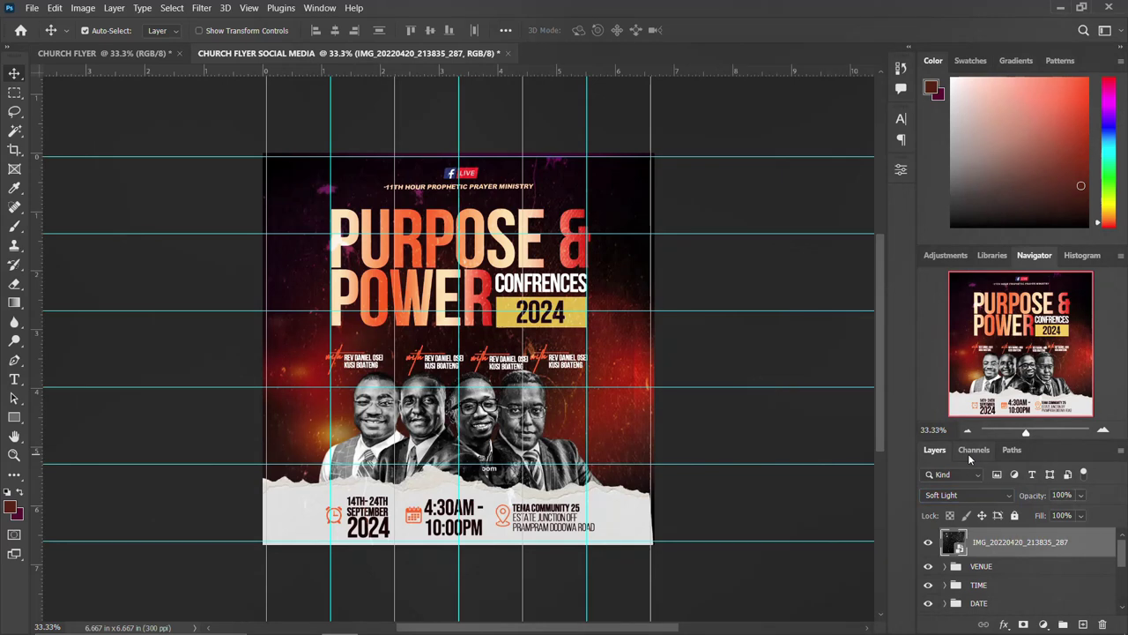
pyautogui.click(1022, 625)
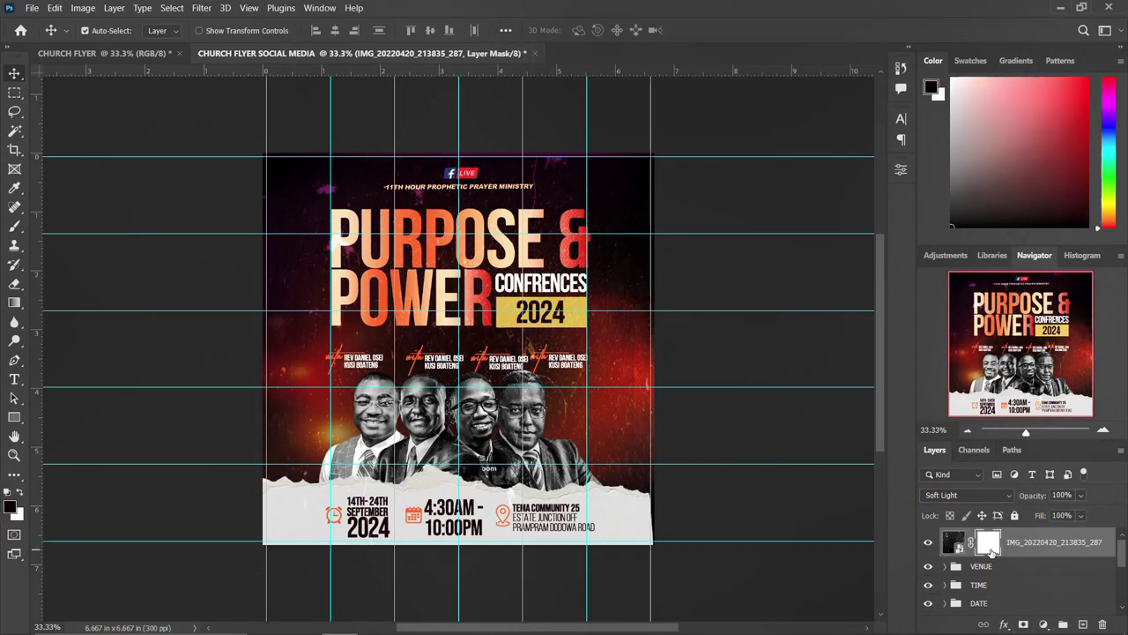
pyautogui.press('b')
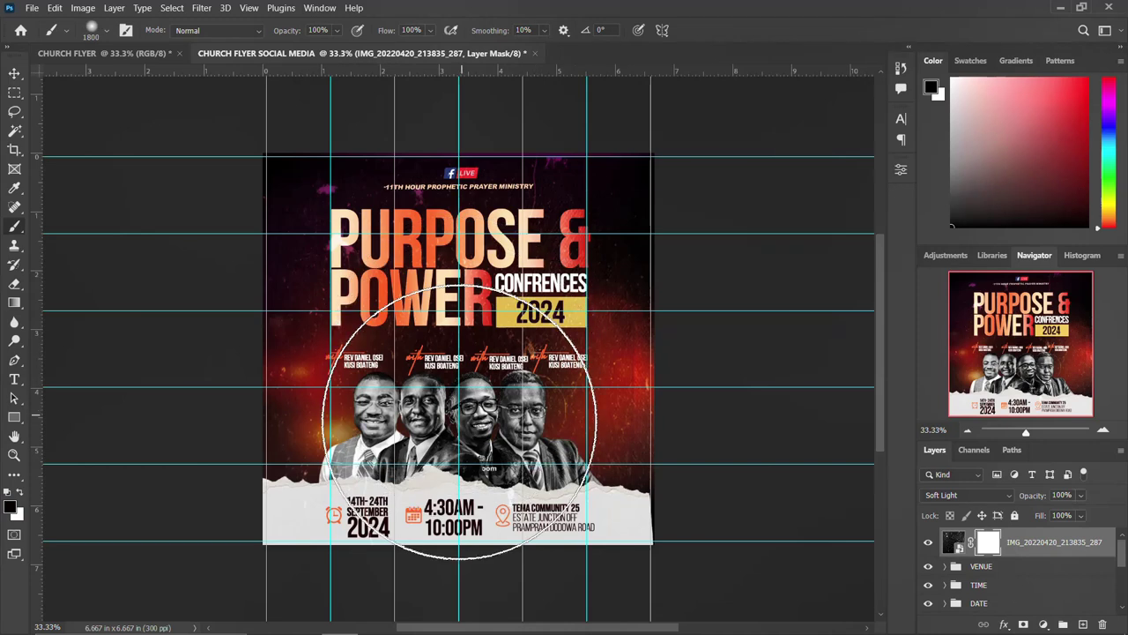
pyautogui.moveTo(441, 291); pyautogui.dragTo(414, 282)
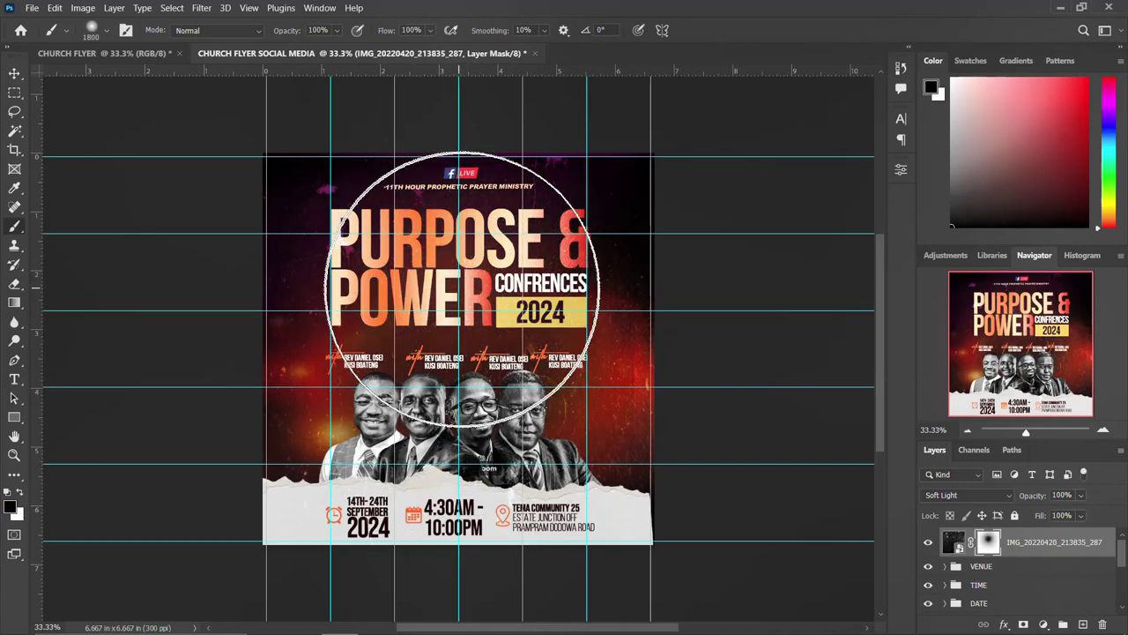
pyautogui.moveTo(452, 388); pyautogui.dragTo(462, 371)
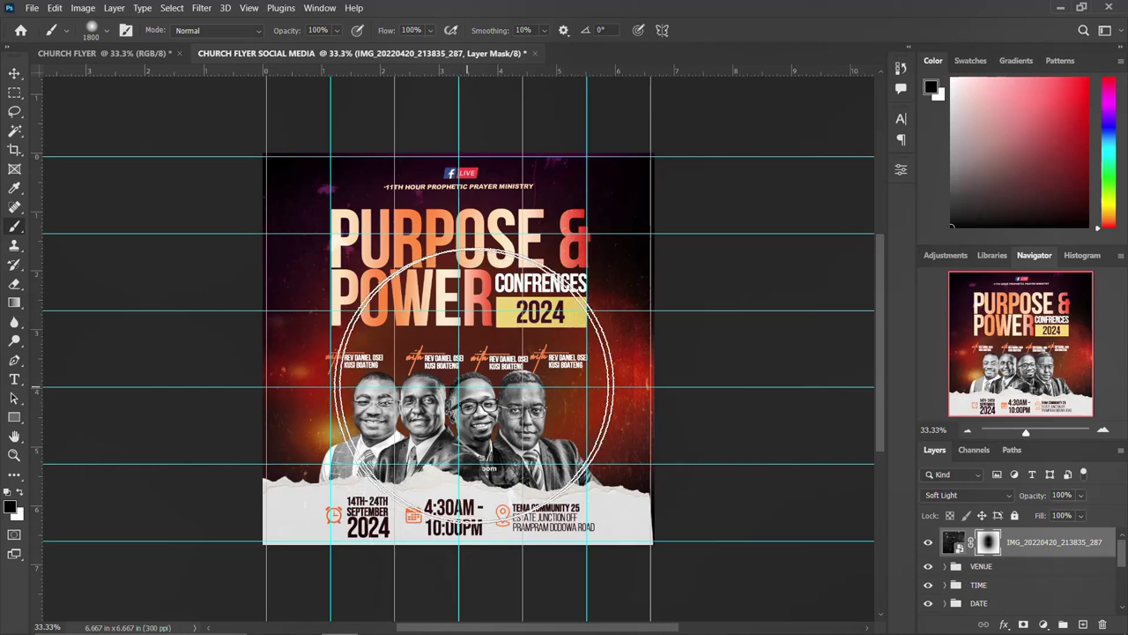
# - Hide the texture layer to compare before and after, then select the VENUE group
pyautogui.click(15, 73)
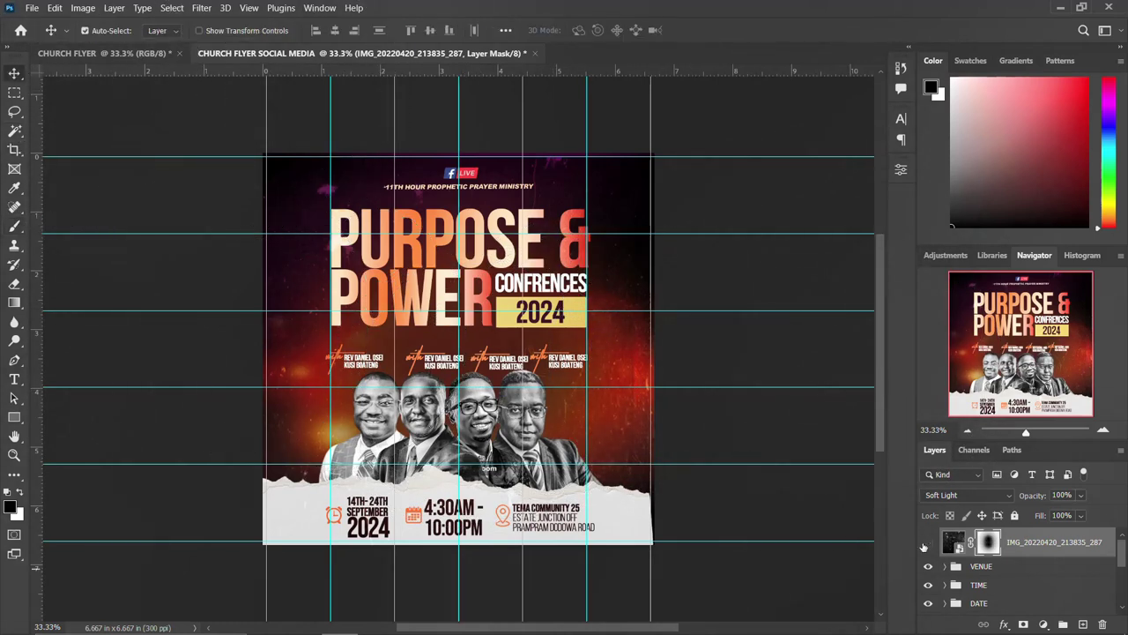
pyautogui.click(926, 543)
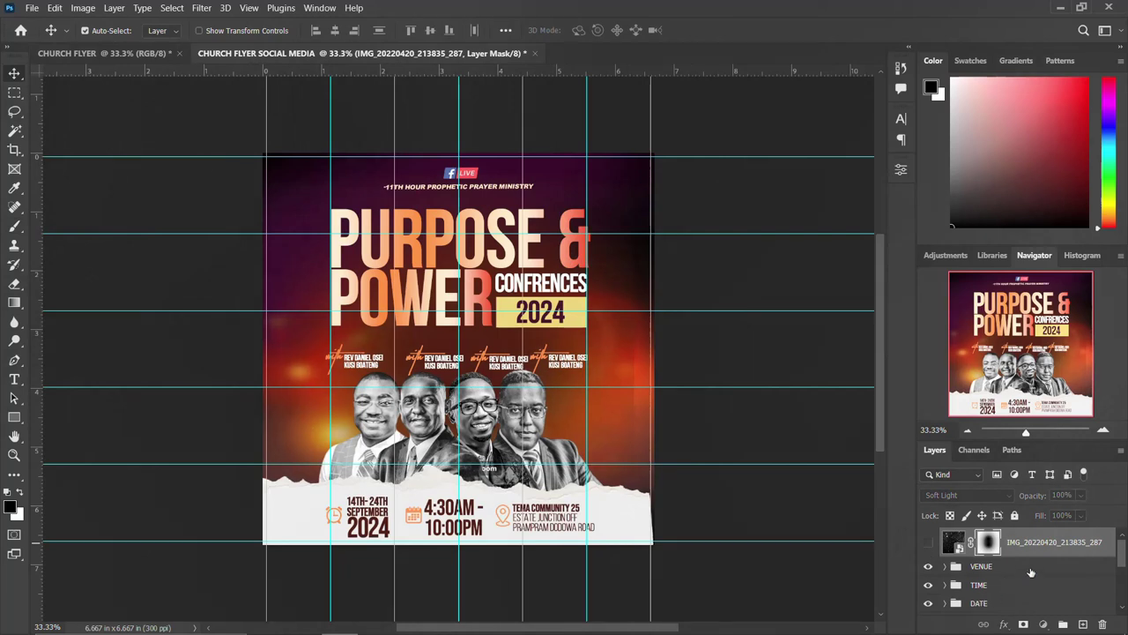
pyautogui.click(1028, 572)
pyautogui.click(1040, 624)
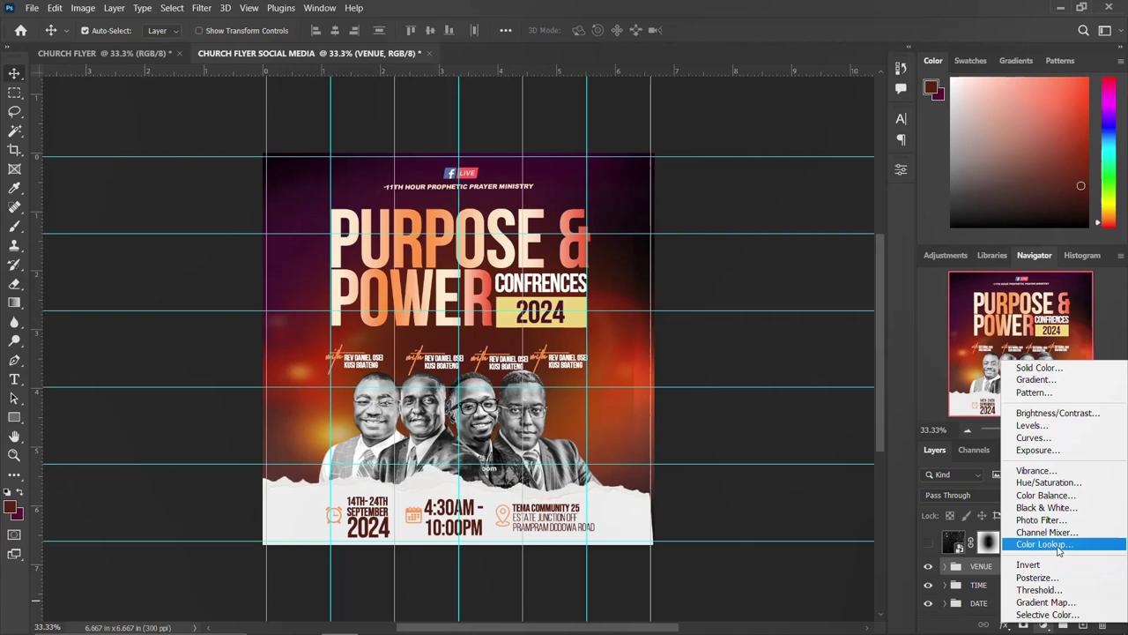
pyautogui.click(1059, 546)
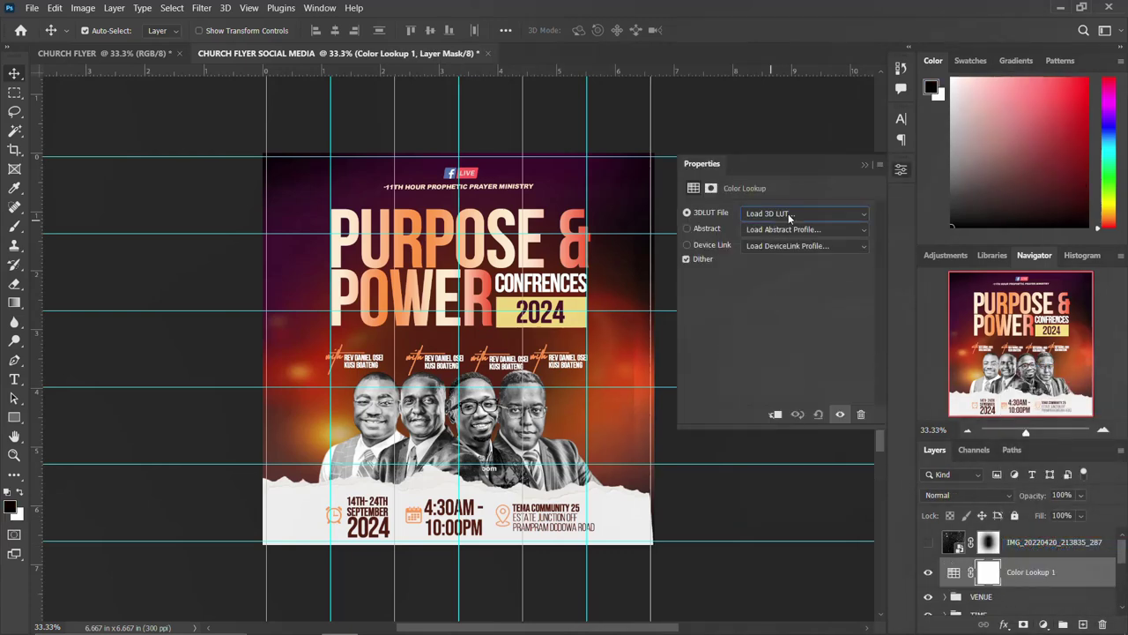
pyautogui.click(788, 213)
pyautogui.click(790, 298)
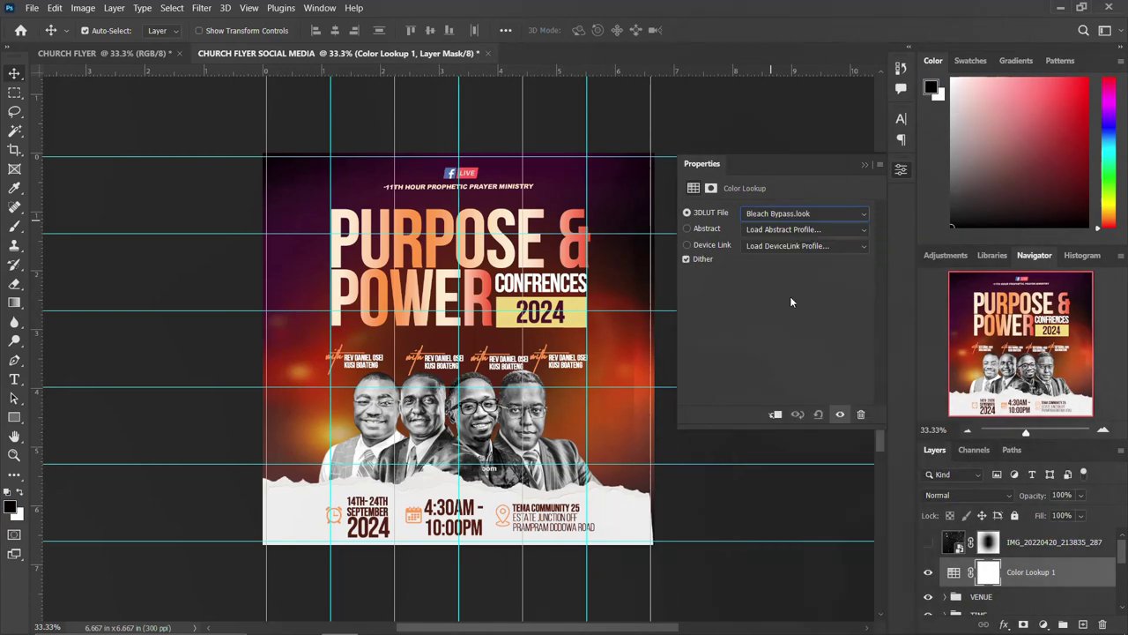
pyautogui.click(900, 170)
pyautogui.click(978, 495)
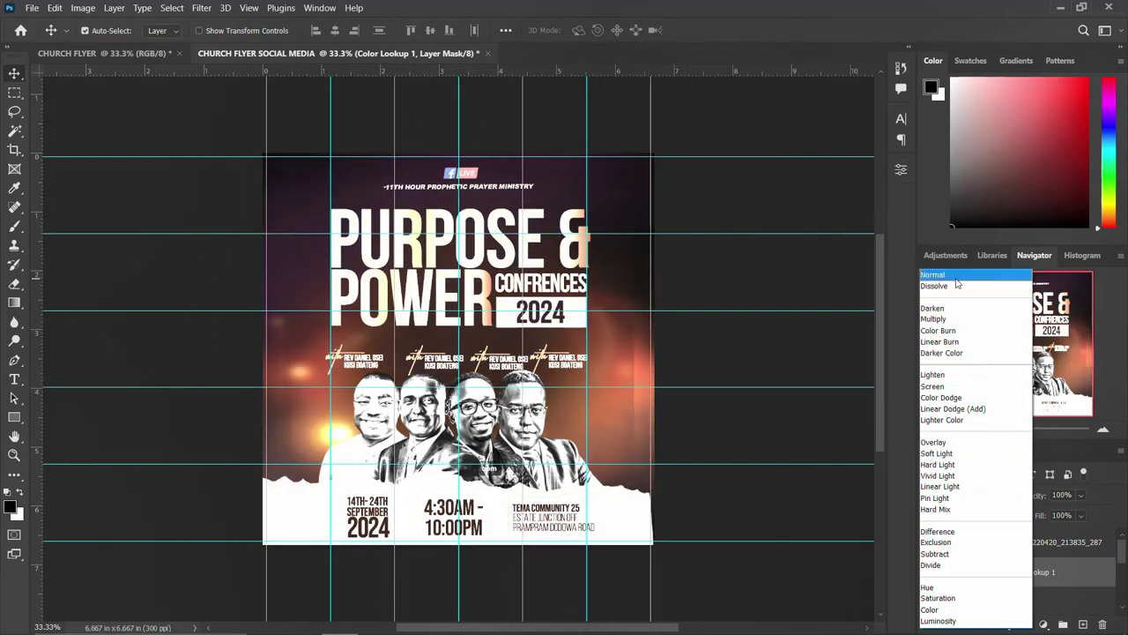
pyautogui.click(893, 235)
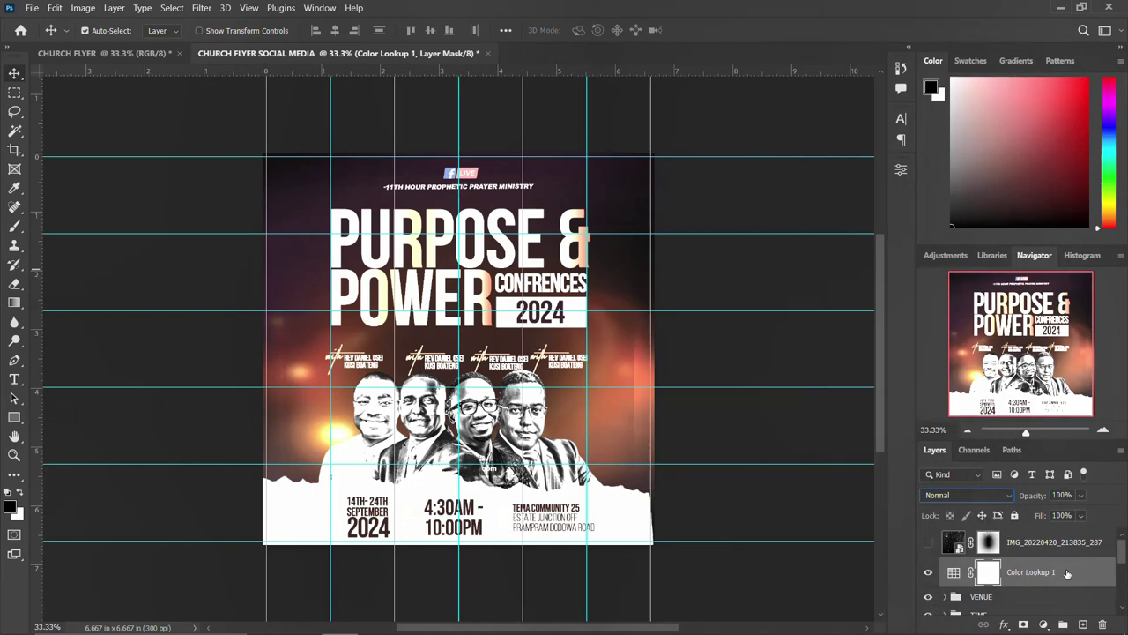
pyautogui.hotkey('ctrl', '2')
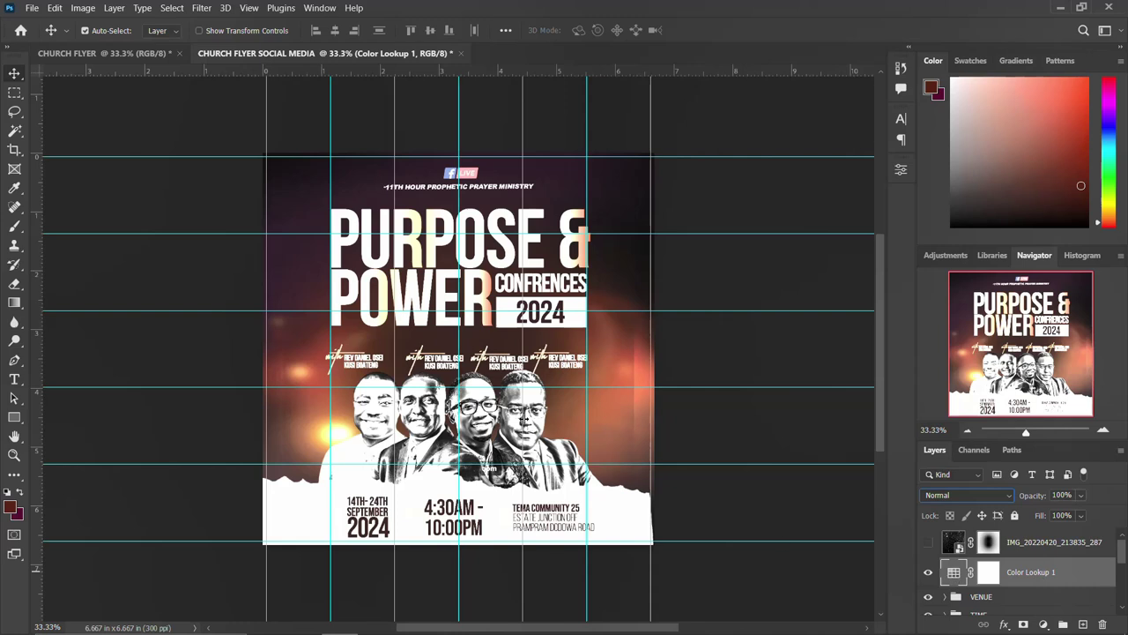
pyautogui.click(1102, 624)
pyautogui.click(520, 255)
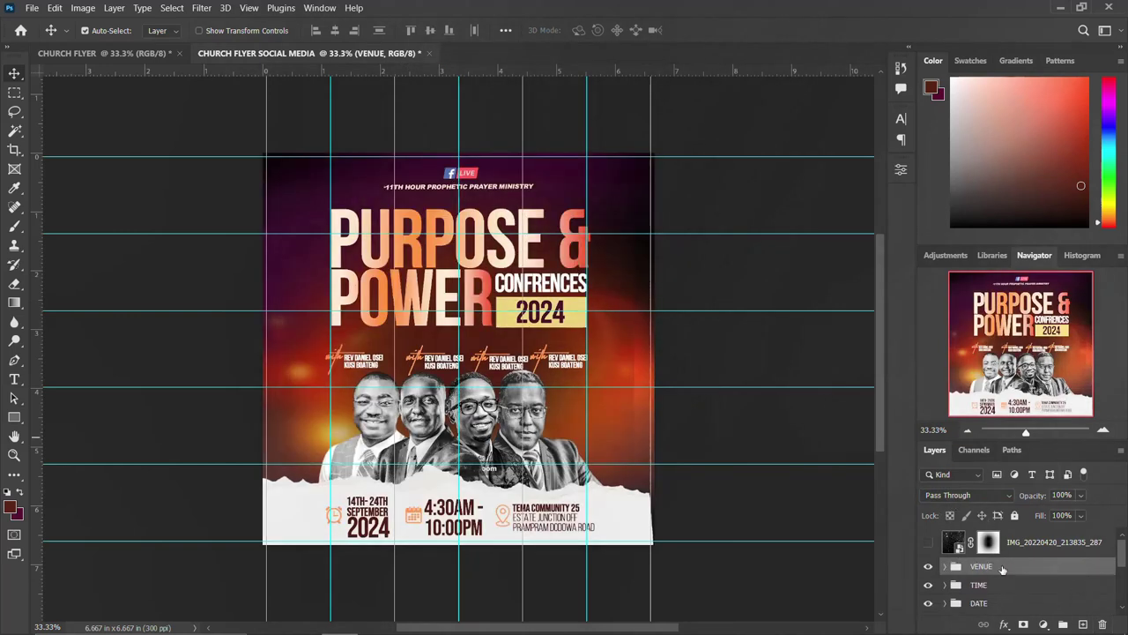
# - Add a Color Lookup layer using FoggyNight.3DL, blended in Pin Light mode
pyautogui.click(1044, 624)
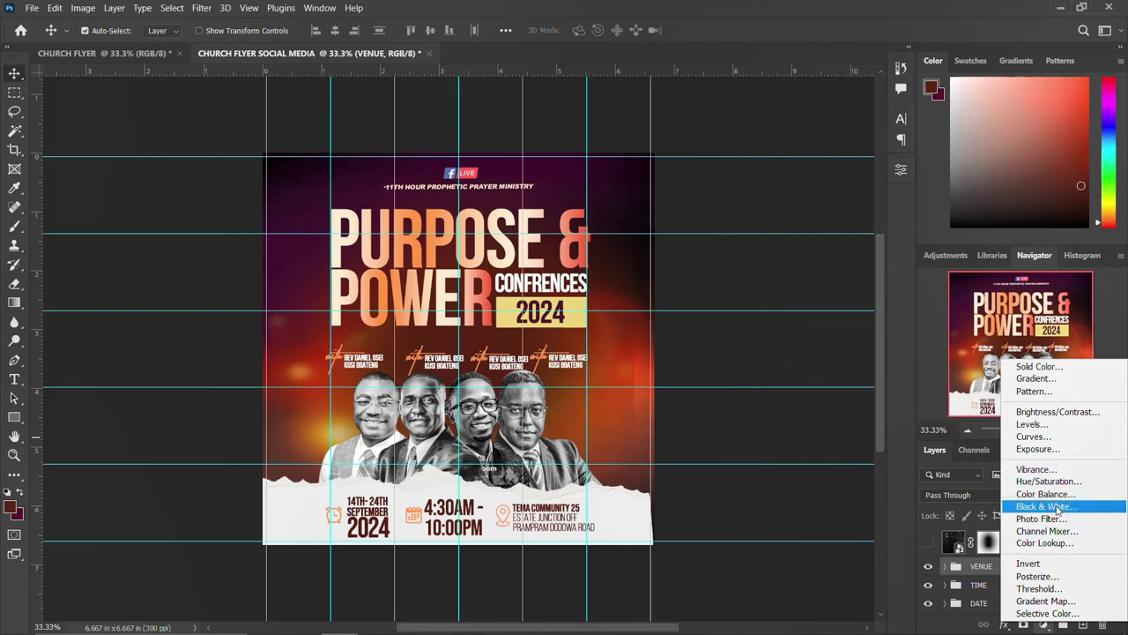
pyautogui.click(1044, 543)
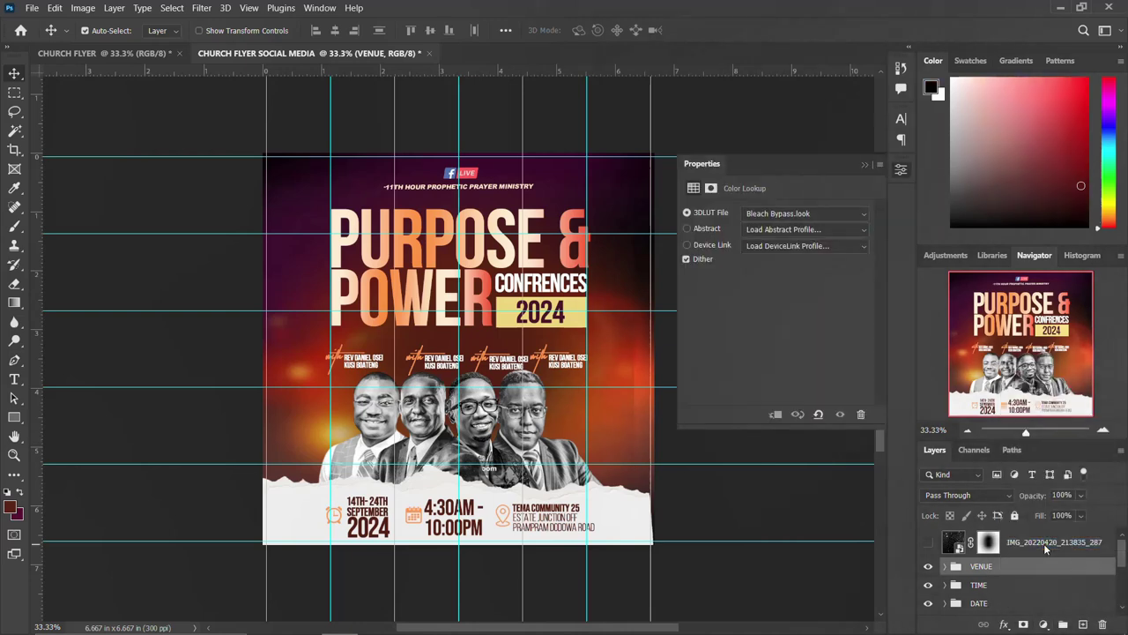
pyautogui.click(804, 213)
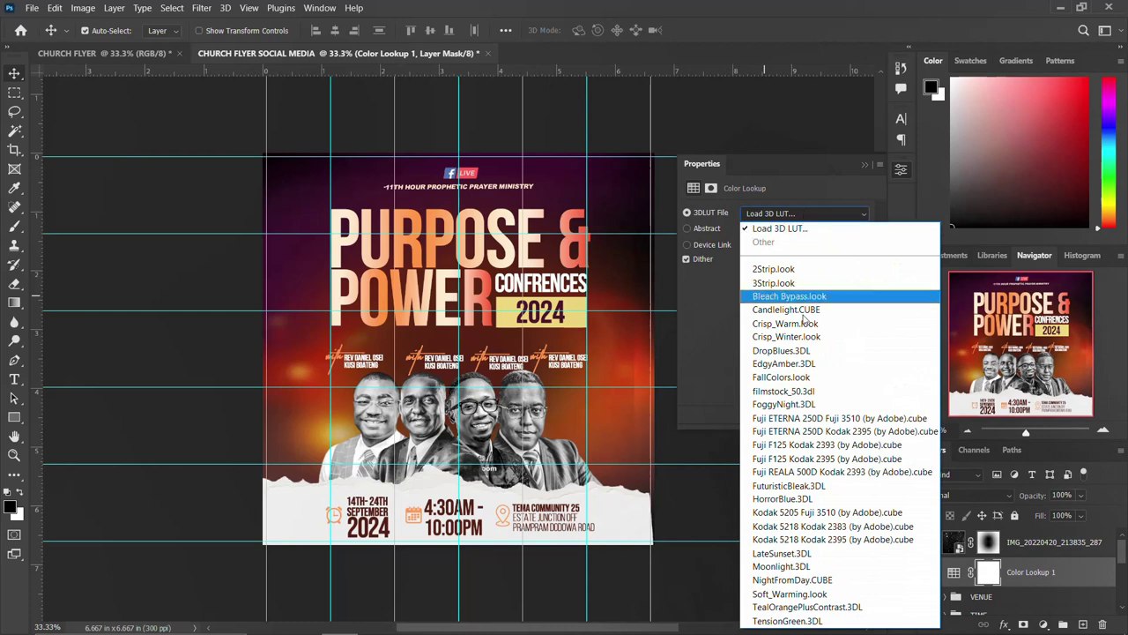
pyautogui.click(784, 404)
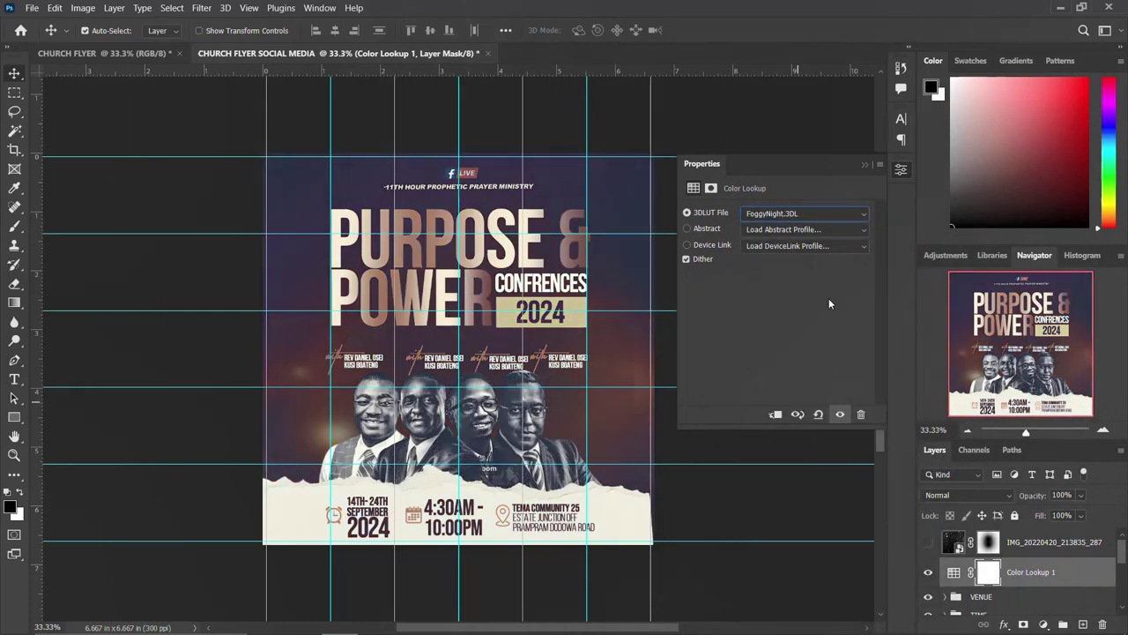
pyautogui.click(901, 170)
pyautogui.click(969, 491)
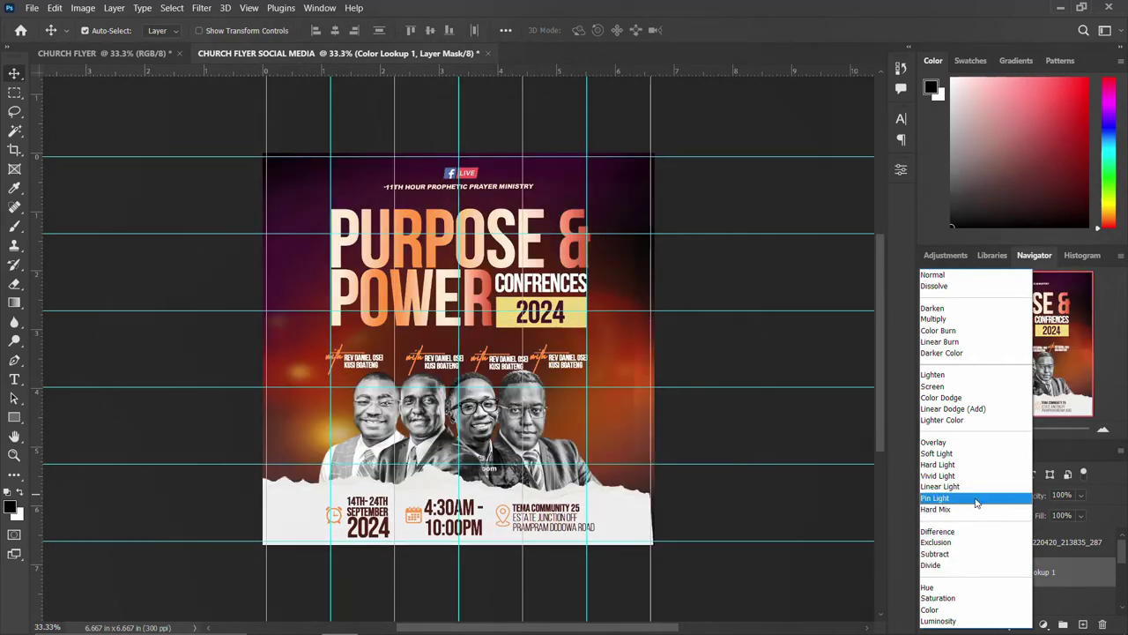
pyautogui.click(976, 499)
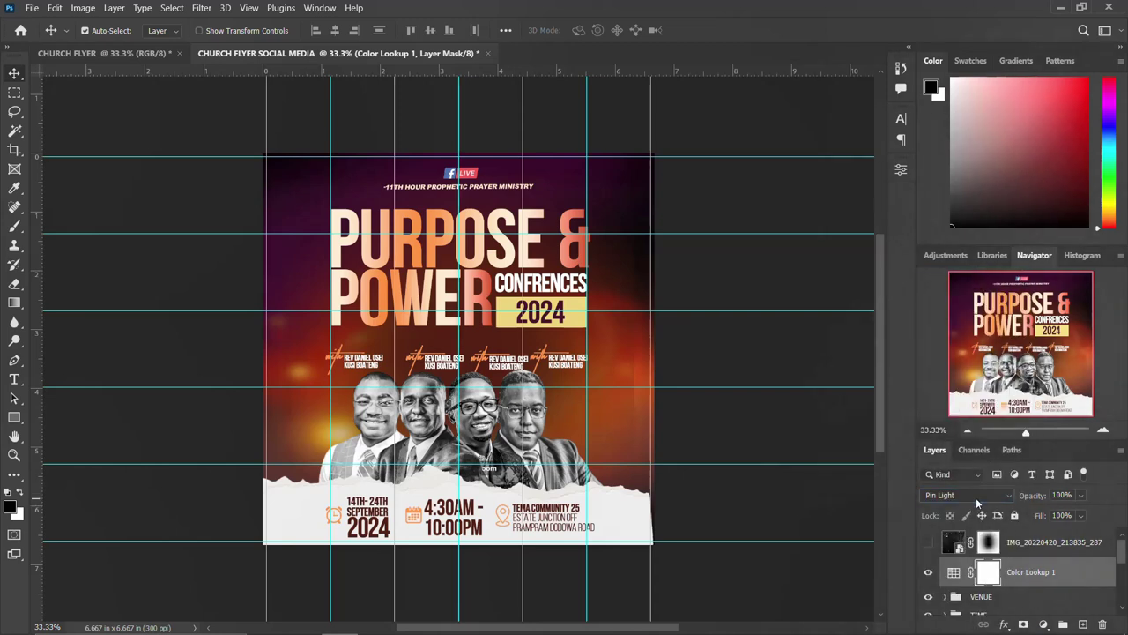
# - Delete the unused photo layer and stamp a merged copy on top as a smart object
pyautogui.click(1038, 546)
pyautogui.press('Delete')
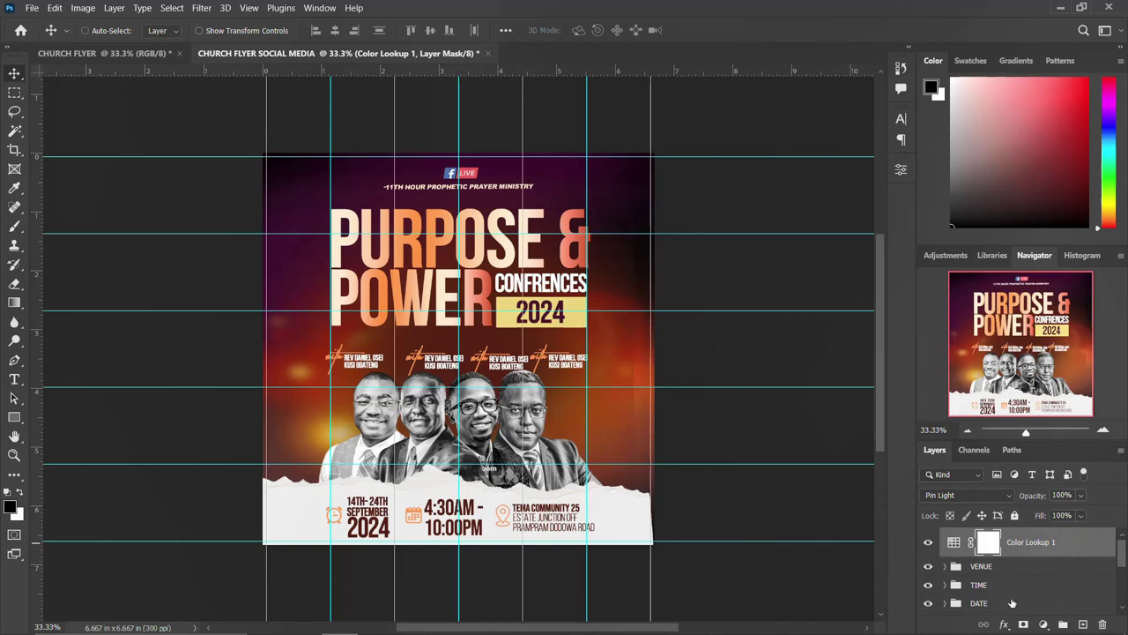
pyautogui.hotkey('ctrl', 'shift', 'alt', 'e')
pyautogui.rightClick(1060, 539)
pyautogui.click(948, 220)
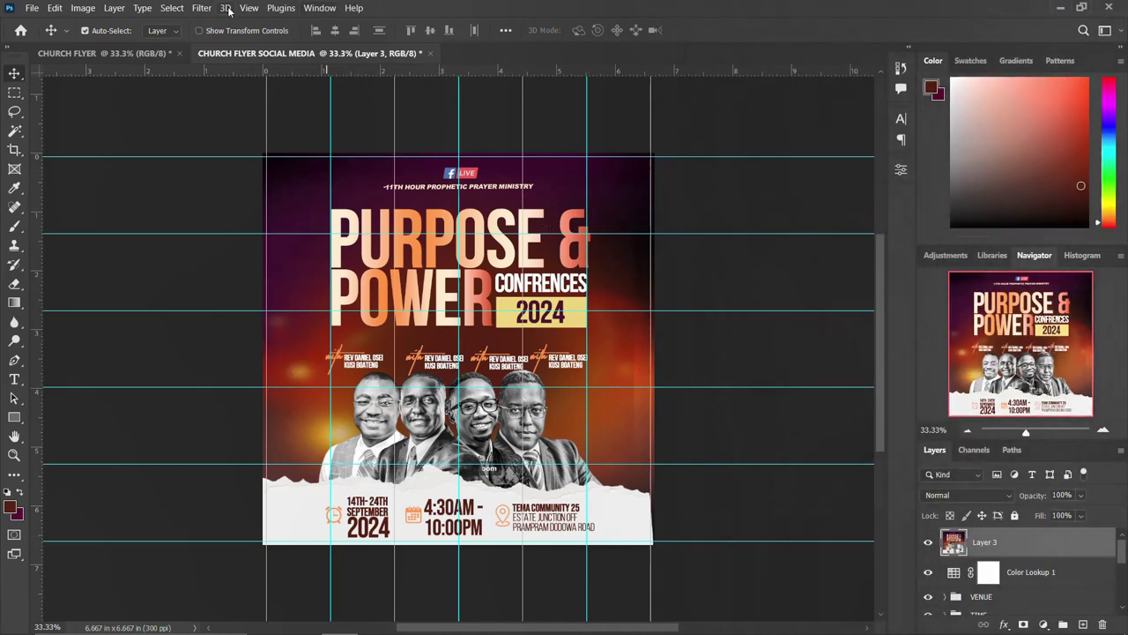
# - In the Camera Raw Filter, set Temperature -7, Tint +28, Highlights +9 and Blacks -11
pyautogui.click(201, 8)
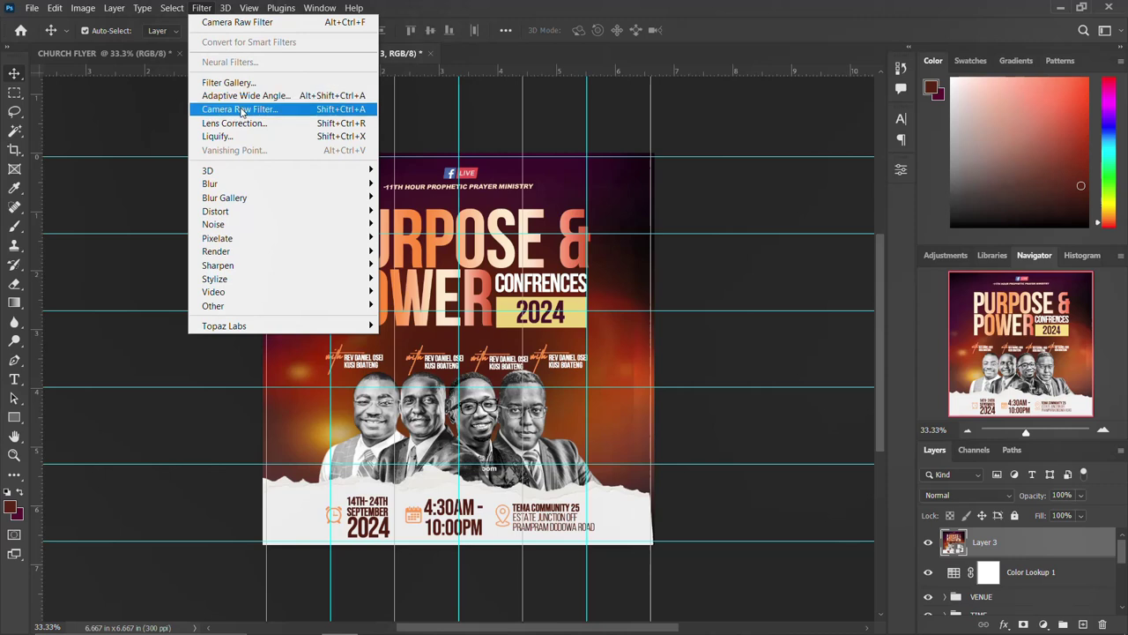
pyautogui.click(244, 112)
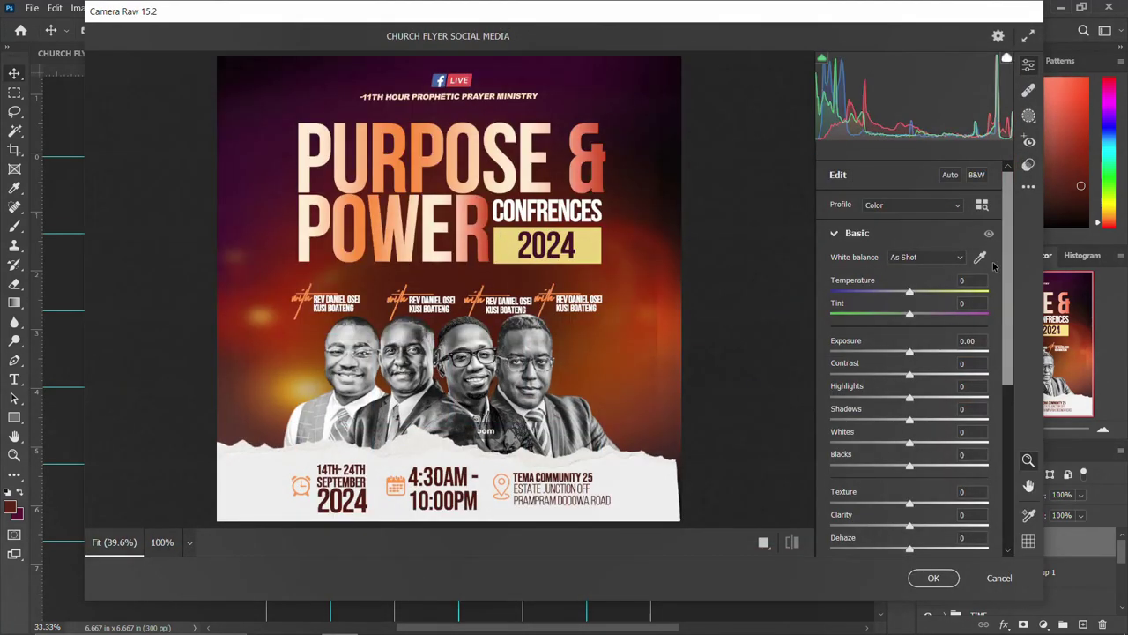
pyautogui.moveTo(910, 291); pyautogui.dragTo(932, 314)
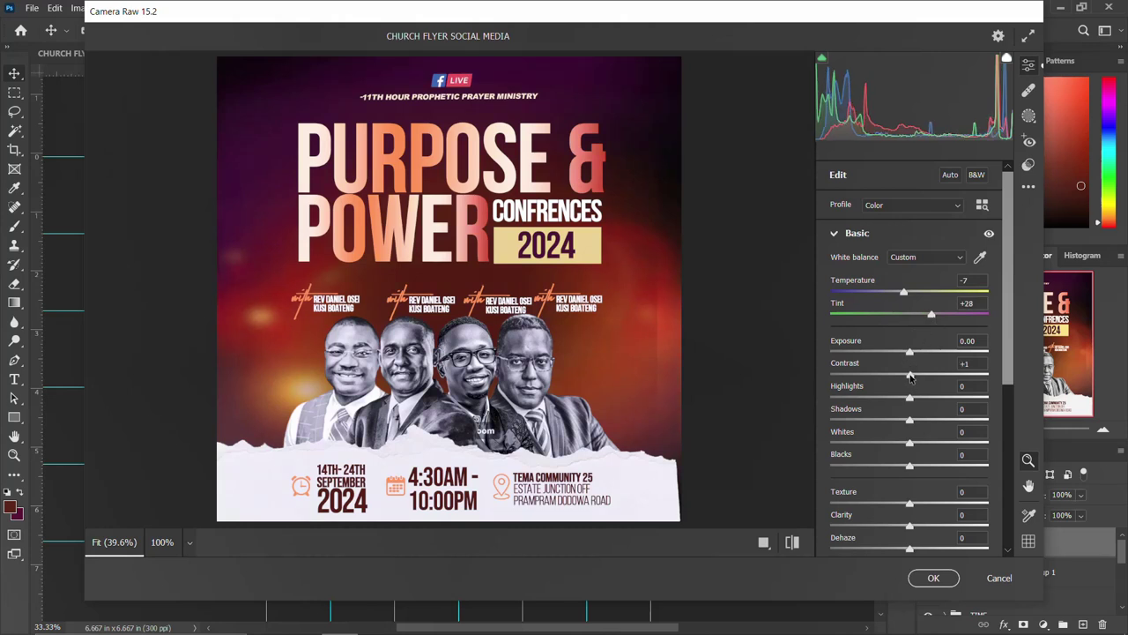
pyautogui.moveTo(909, 376); pyautogui.dragTo(910, 385)
pyautogui.moveTo(909, 397); pyautogui.dragTo(917, 398)
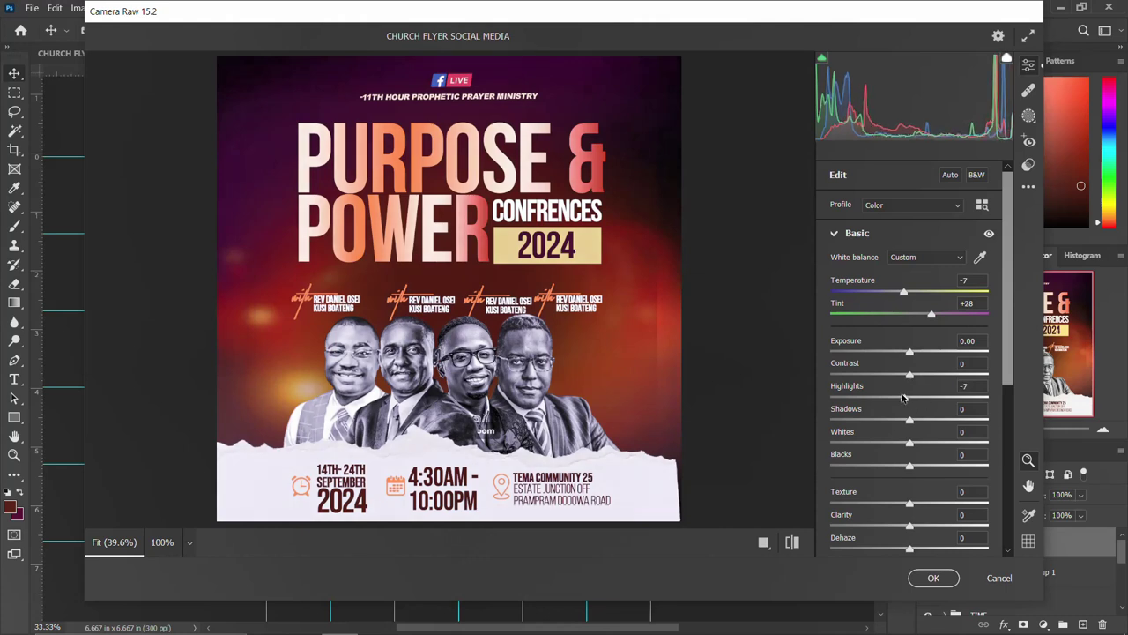
pyautogui.moveTo(911, 465)
pyautogui.mouseDown()
pyautogui.moveTo(938, 465)
pyautogui.moveTo(903, 462)
pyautogui.mouseUp()
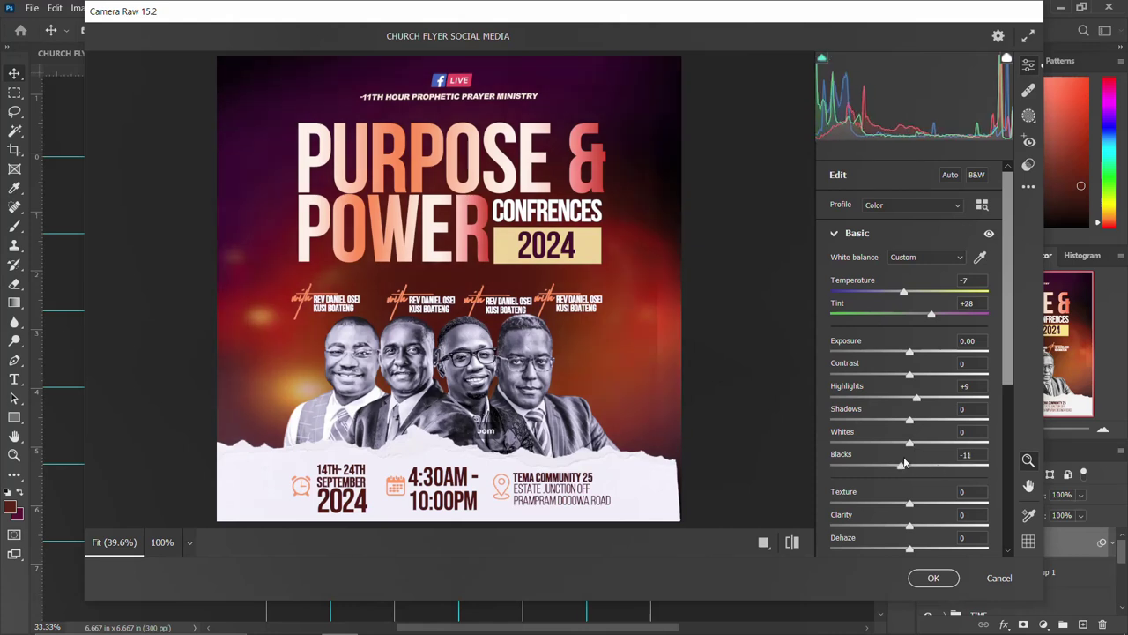
# - Add Texture +19, Clarity +7 and Vibrance +14, compare, and apply the grade
pyautogui.moveTo(911, 503); pyautogui.dragTo(925, 504)
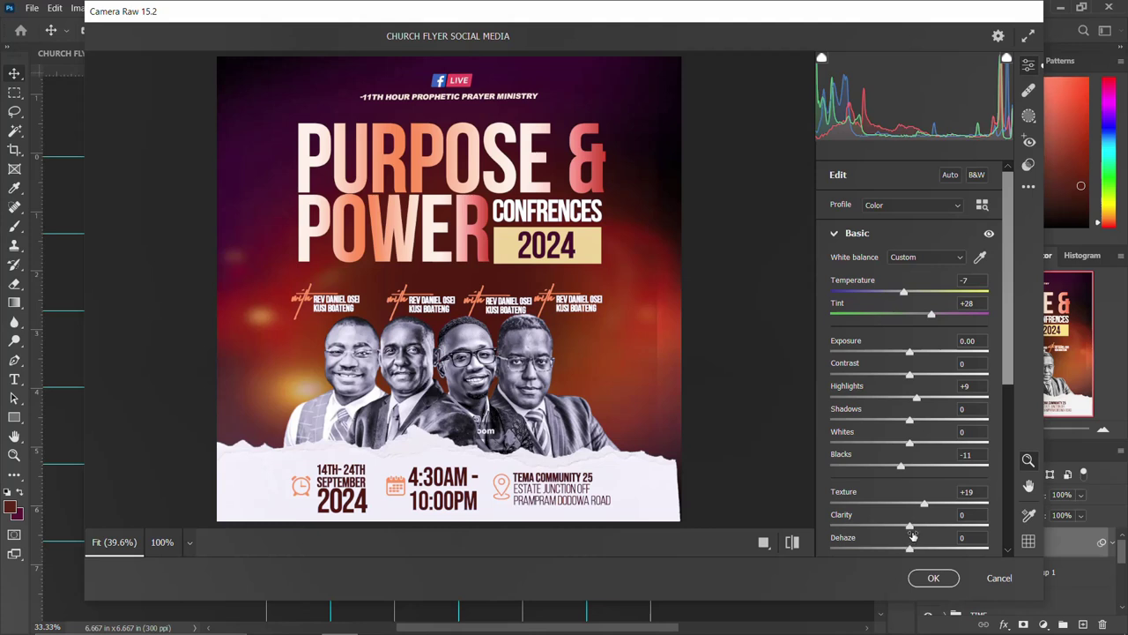
pyautogui.moveTo(913, 527); pyautogui.dragTo(918, 527)
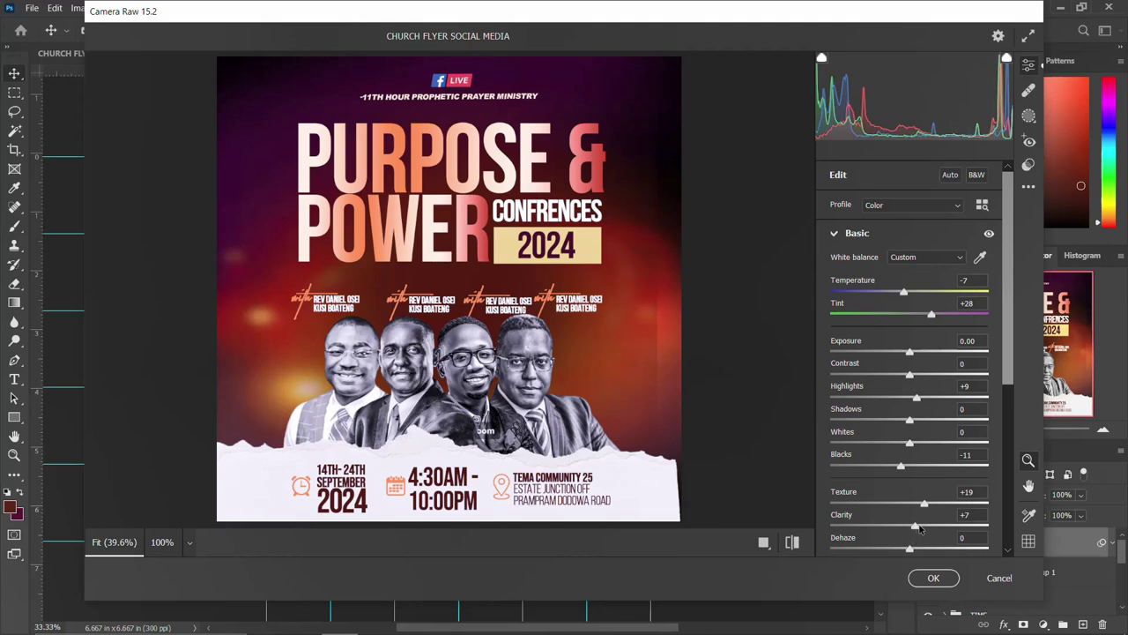
pyautogui.scroll(-2, 919, 527)
pyautogui.moveTo(924, 502); pyautogui.dragTo(901, 521)
pyautogui.click(778, 542)
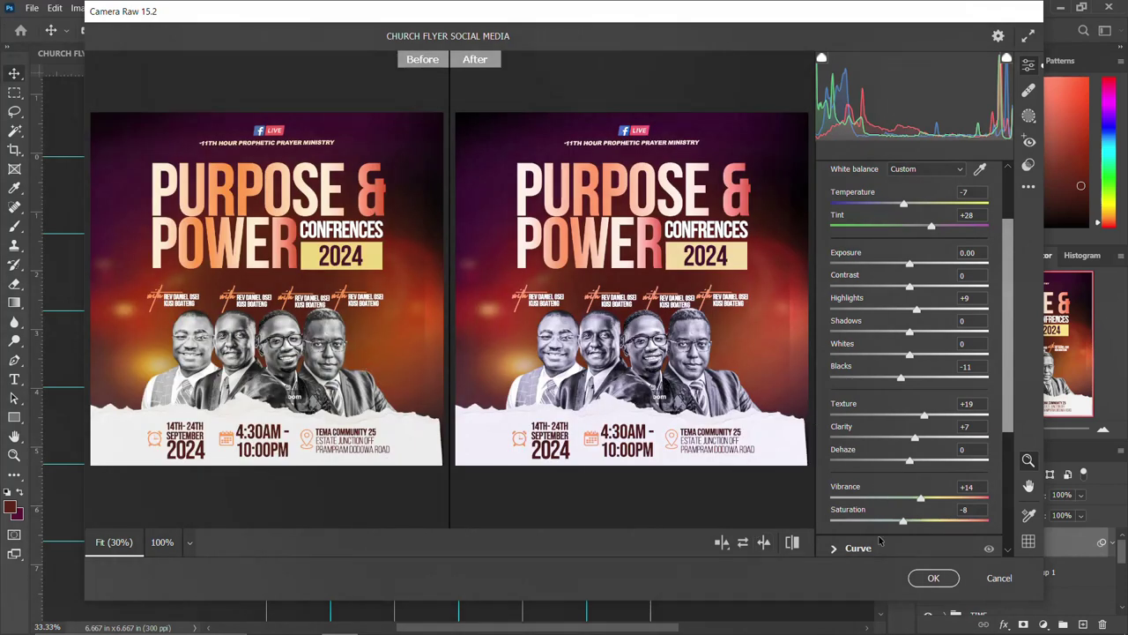
pyautogui.click(930, 579)
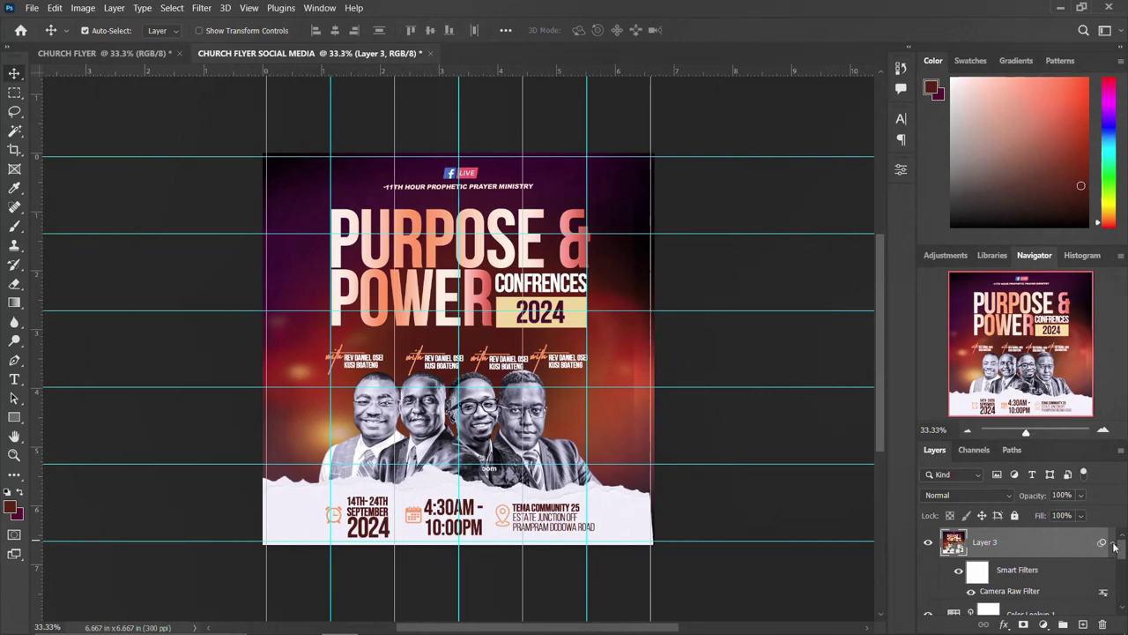
pyautogui.click(1112, 545)
pyautogui.click(930, 542)
pyautogui.click(928, 542)
pyautogui.click(928, 542)
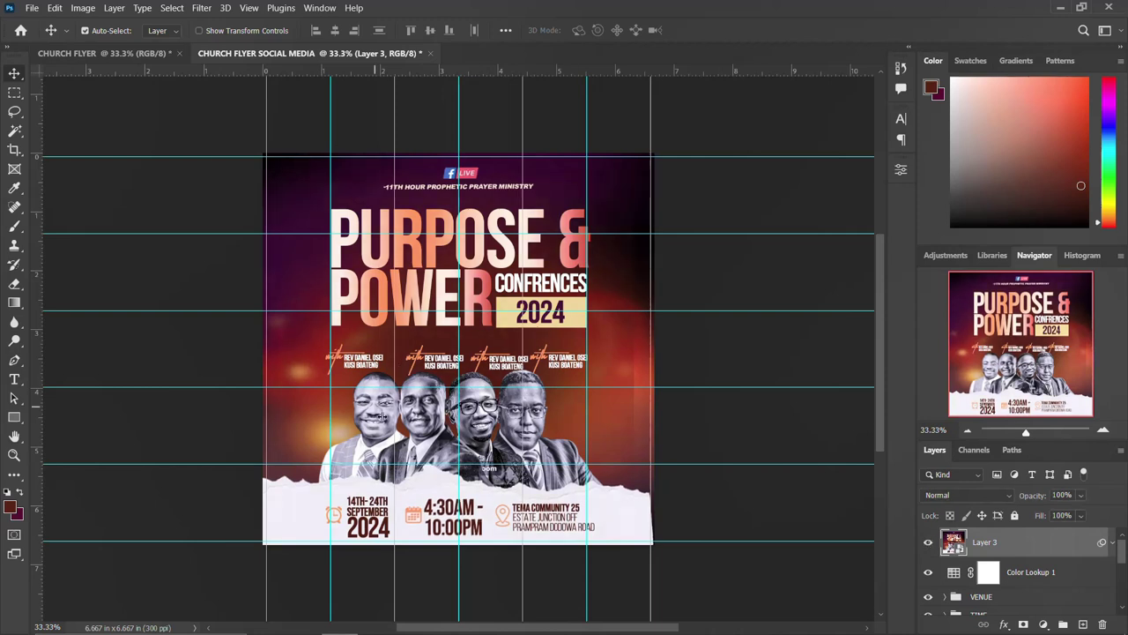
pyautogui.scroll(-1, 467, 282)
pyautogui.scroll(2, 470, 279)
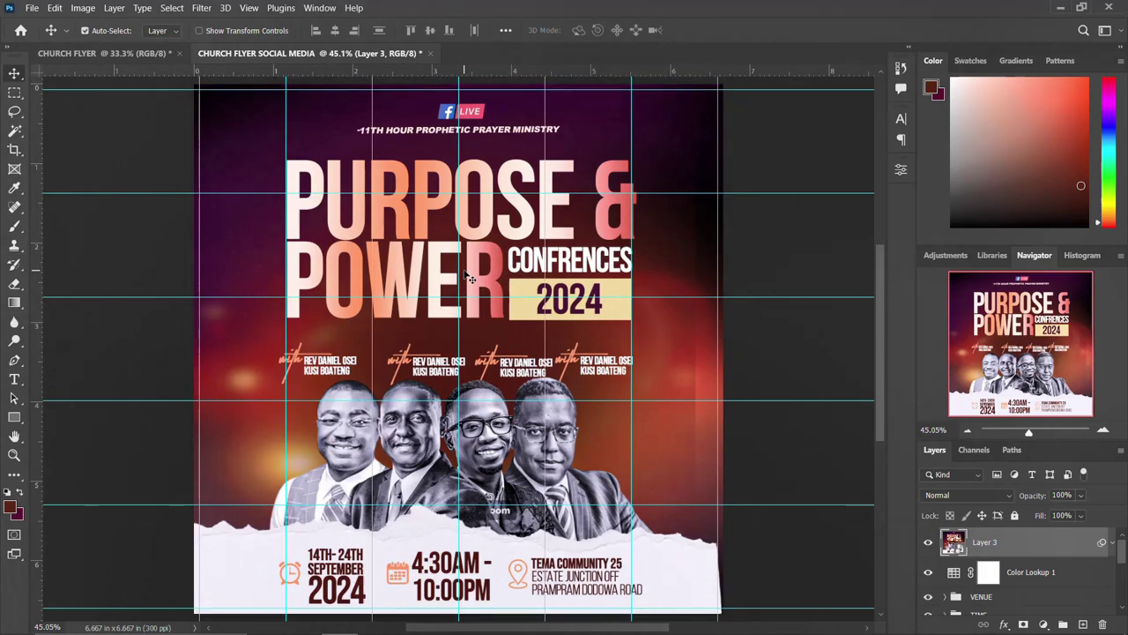
pyautogui.scroll(-1, 470, 279)
pyautogui.scroll(-1, 468, 277)
pyautogui.scroll(-1, 466, 274)
pyautogui.scroll(-1, 466, 275)
pyautogui.scroll(-1, 466, 275)
pyautogui.scroll(1, 466, 276)
pyautogui.scroll(1, 468, 277)
pyautogui.scroll(1, 469, 278)
pyautogui.scroll(1, 471, 278)
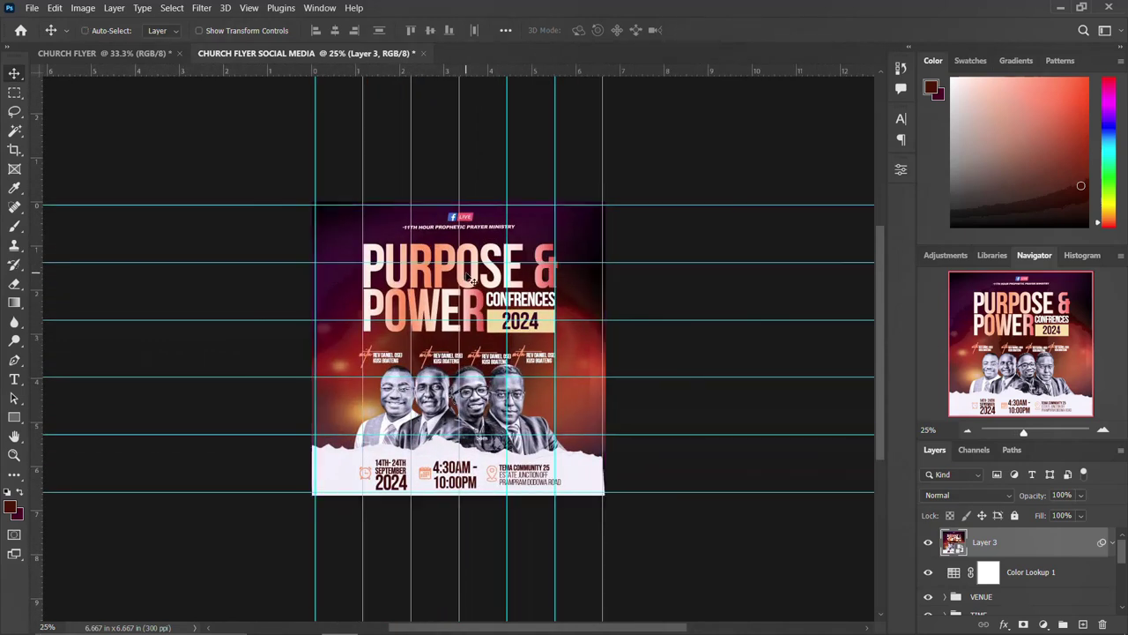
pyautogui.scroll(1, 469, 279)
pyautogui.scroll(1, 470, 278)
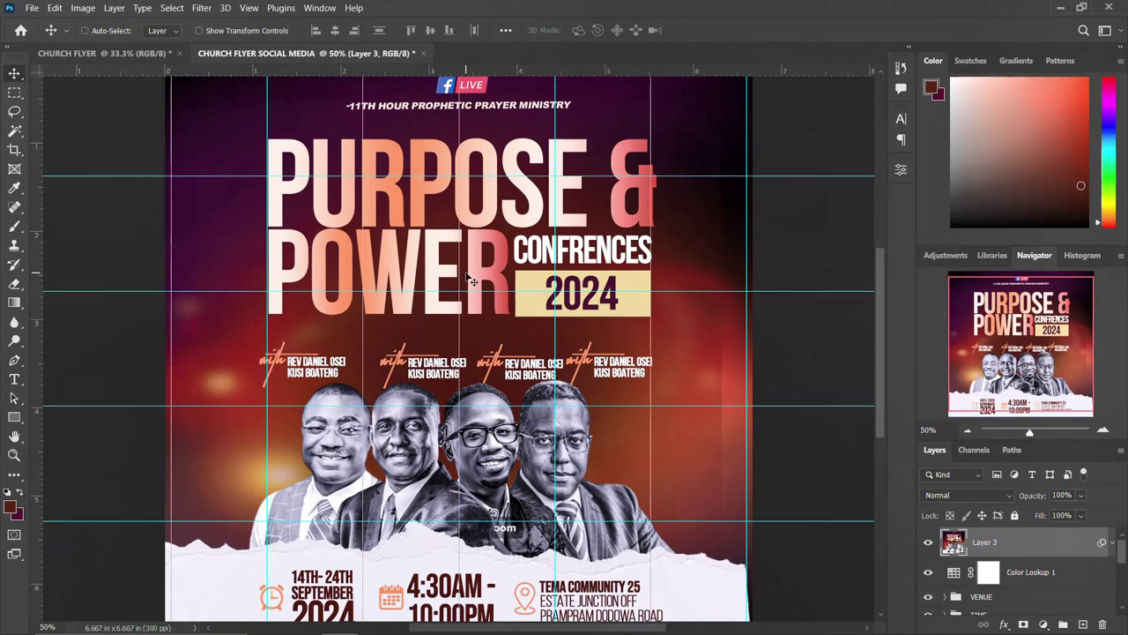
pyautogui.scroll(-1, 470, 280)
pyautogui.scroll(-1, 470, 279)
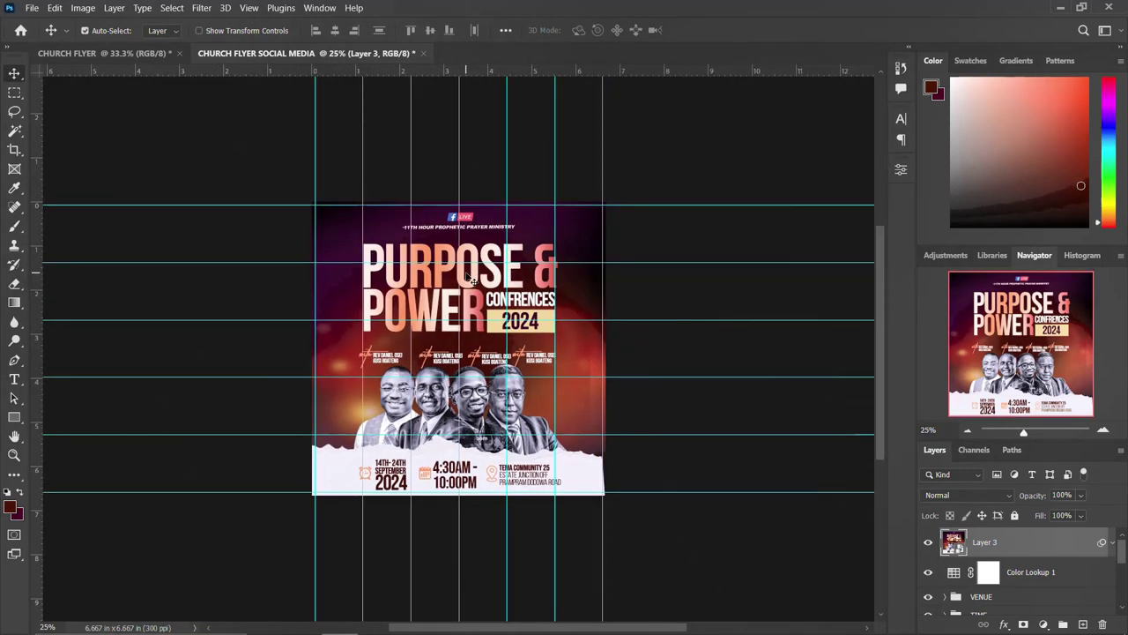